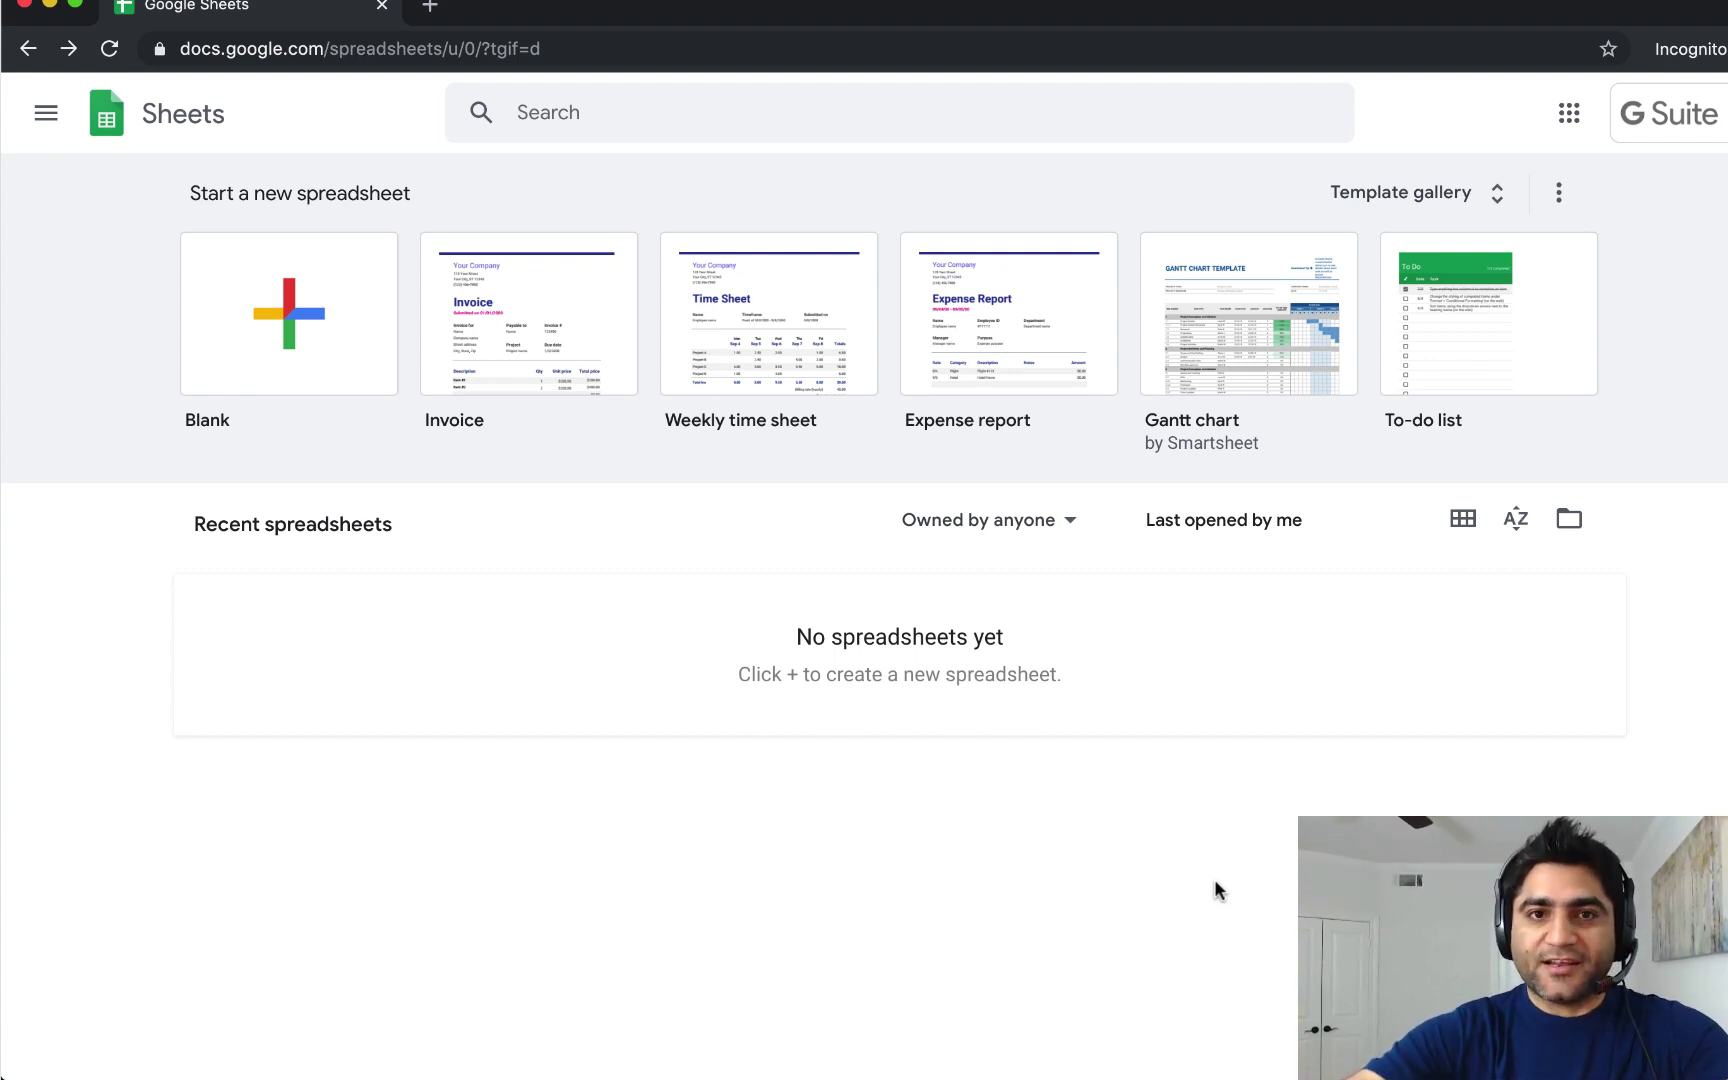
Load iptracker.goldyarora.com in a new Chrome tab to reach the G Suite IP Tracker copy page.
left_click(430, 6)
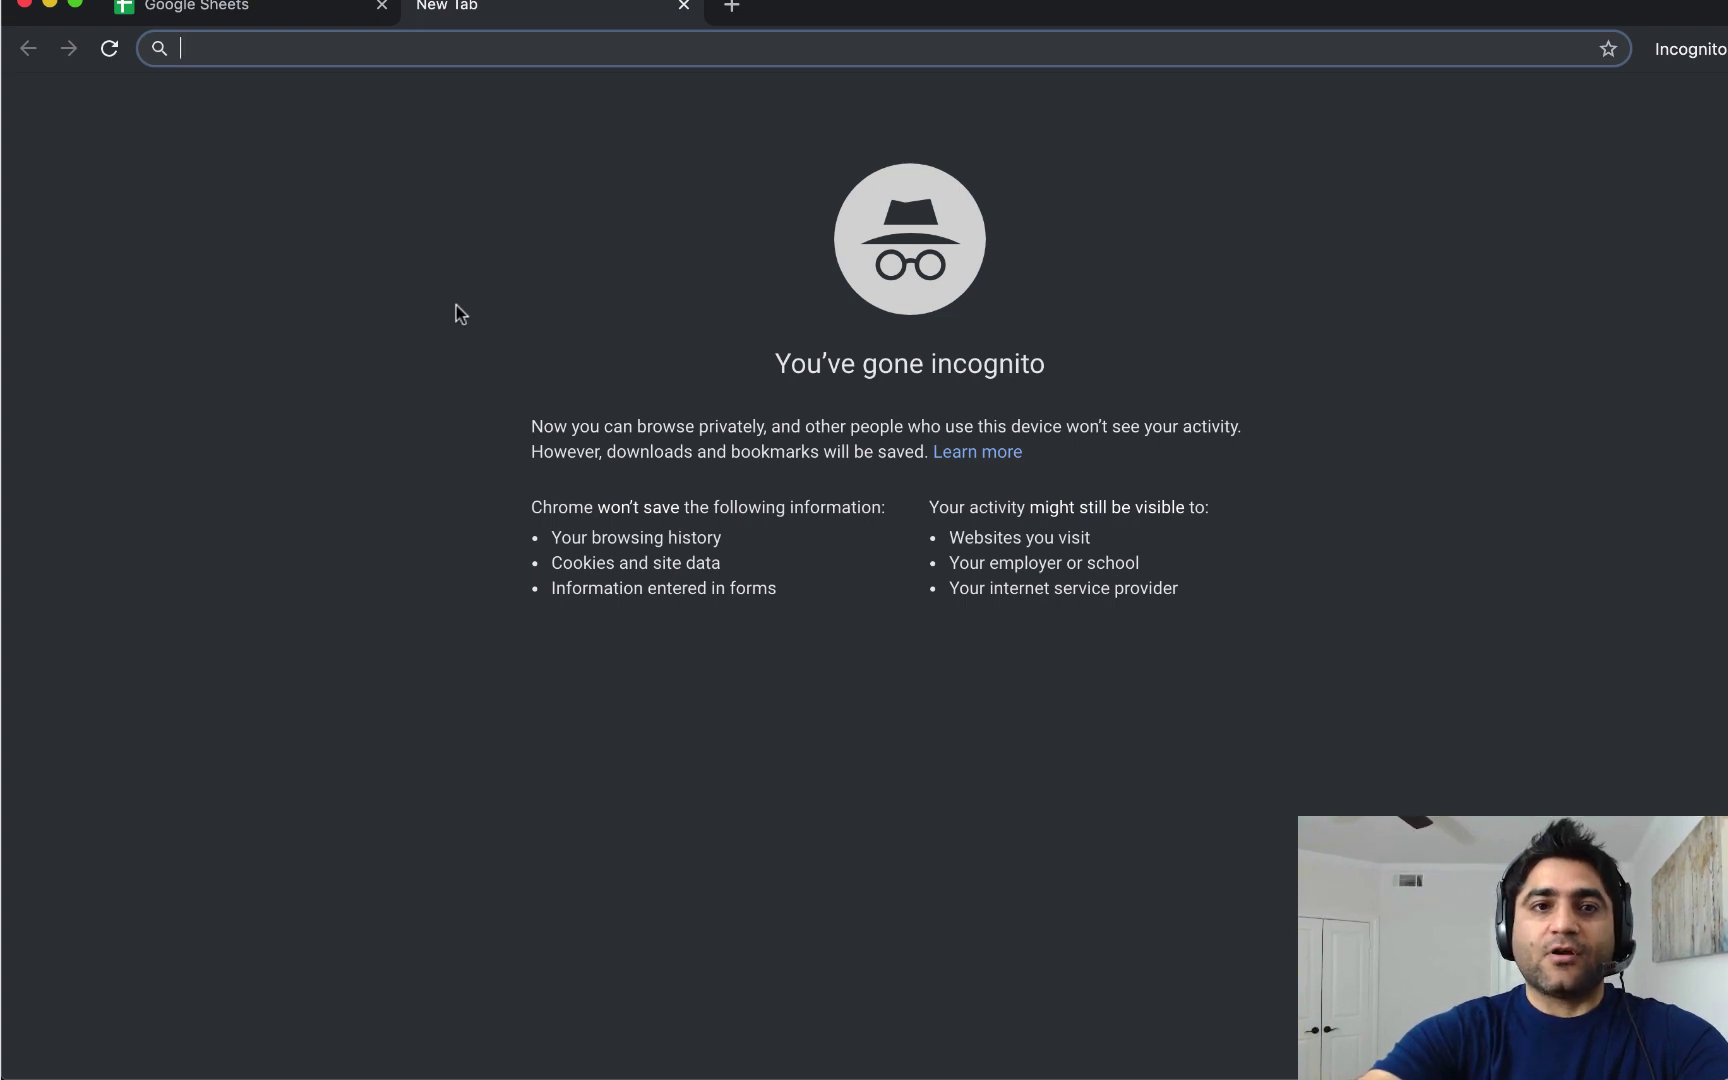
type("iptracker")
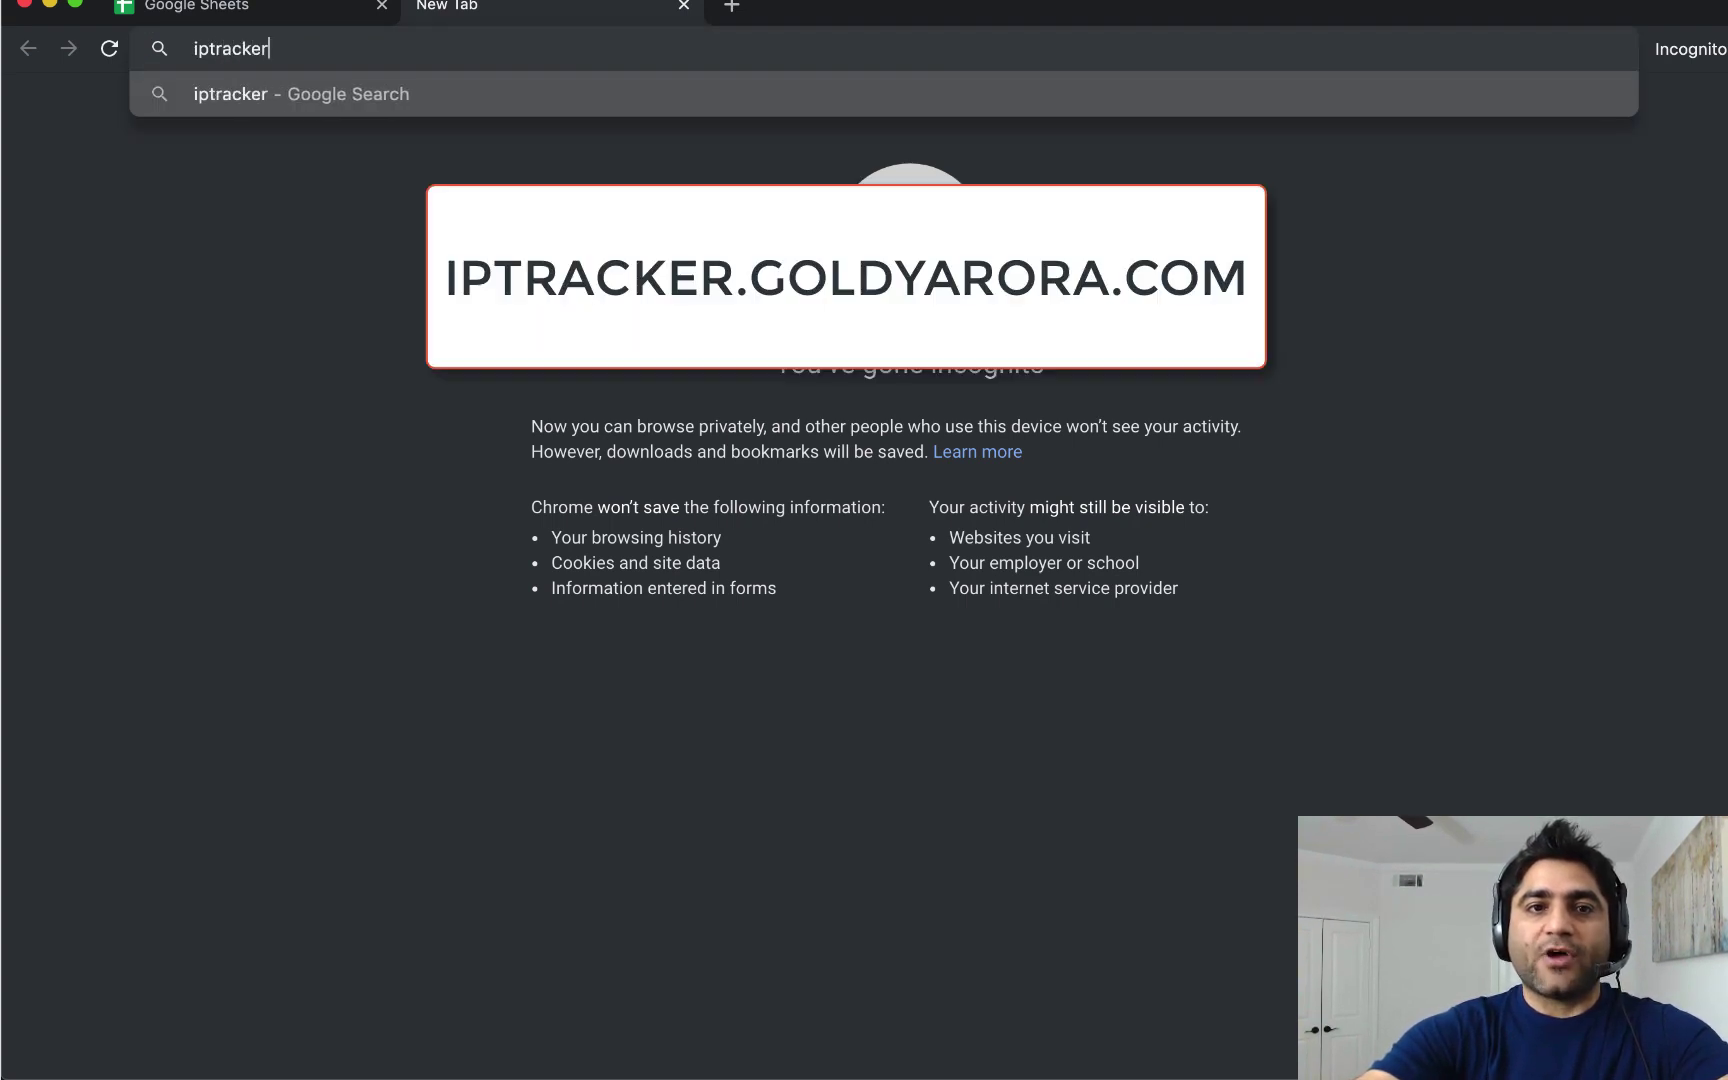
type(".goldyarora.")
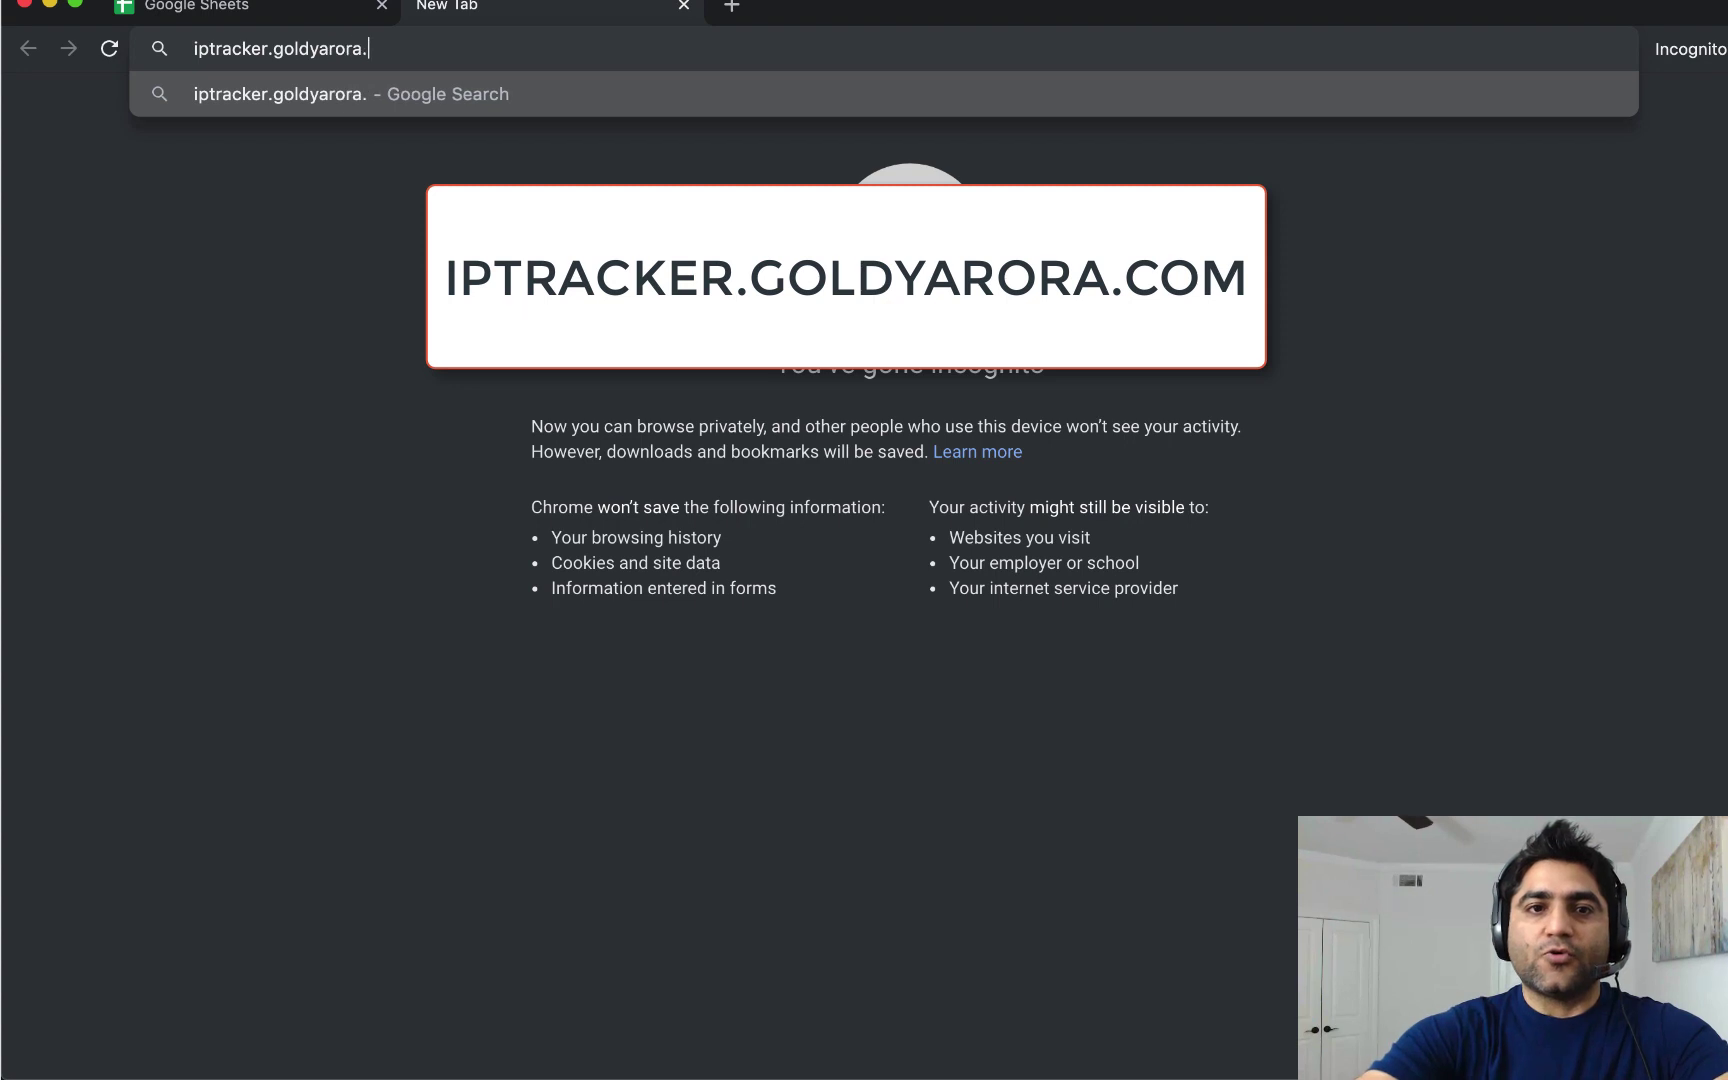
type("com")
key("Return")
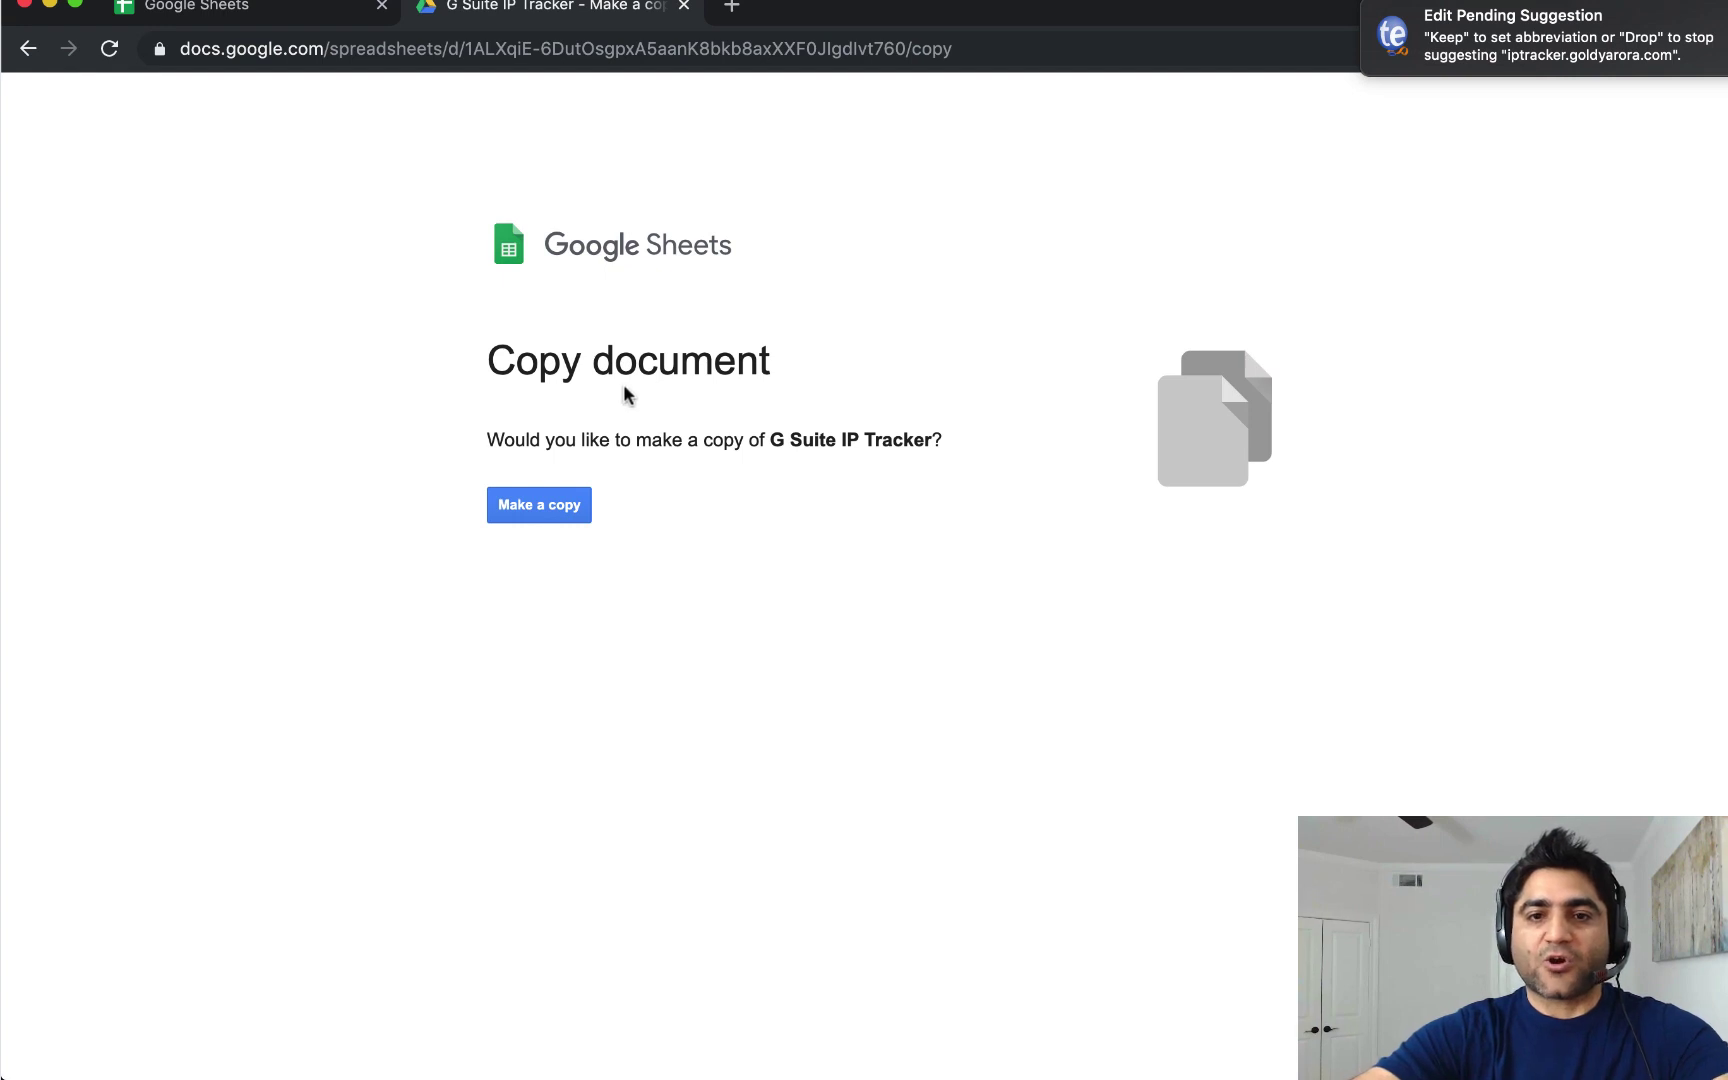
Make a copy of G Suite IP Tracker and reopen Add-ons until IP Tracker for G Suite's submenu shows.
left_click(530, 510)
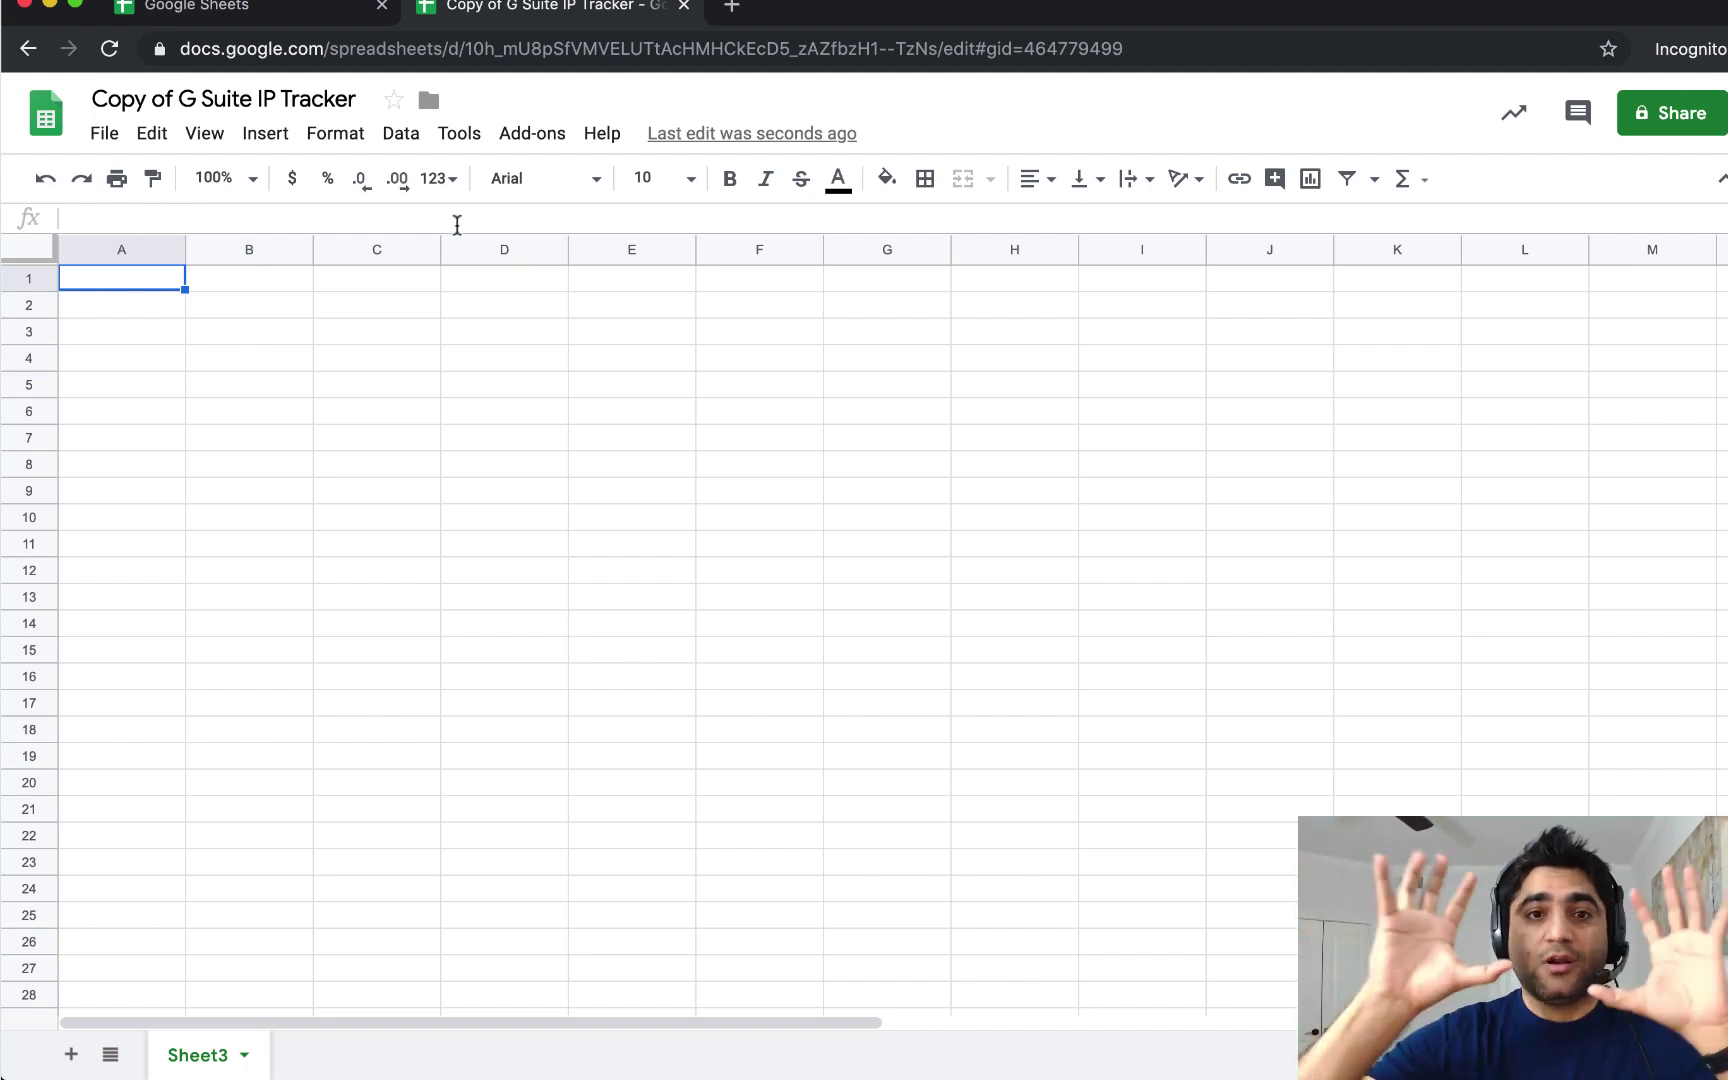
left_click(514, 143)
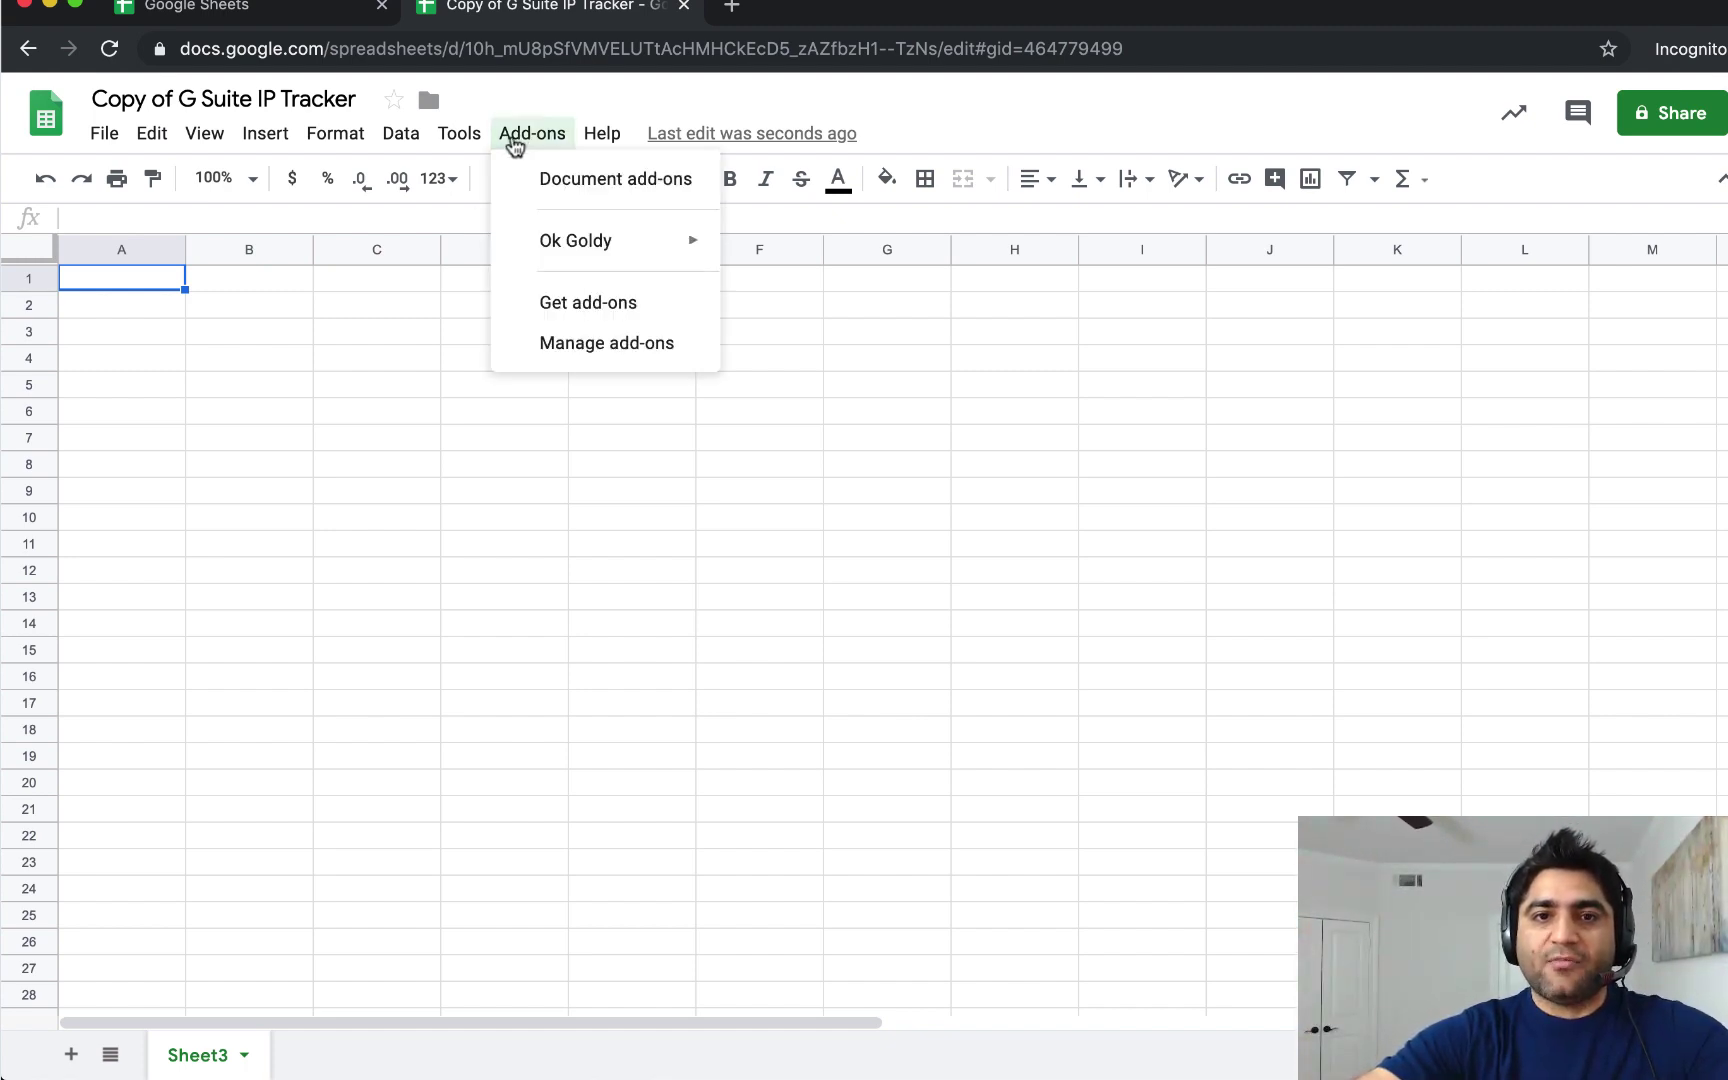
left_click(514, 143)
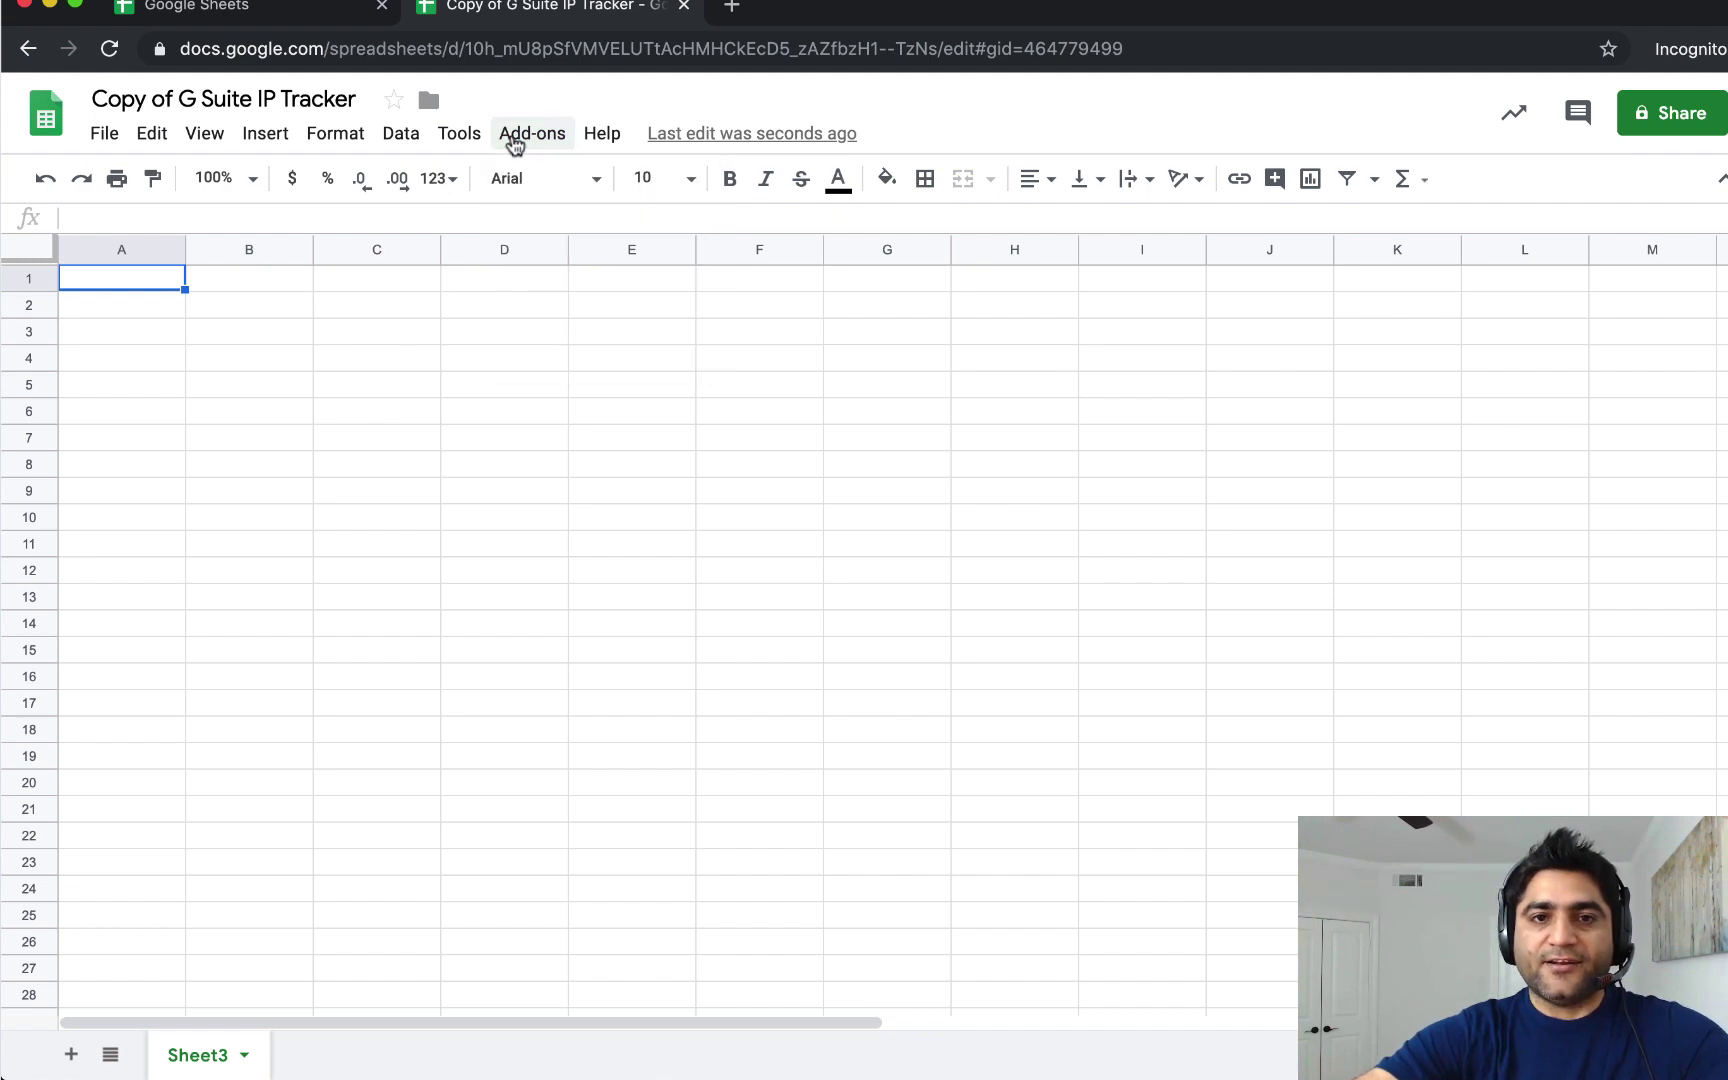
left_click(514, 143)
left_click(514, 143)
left_click(514, 143)
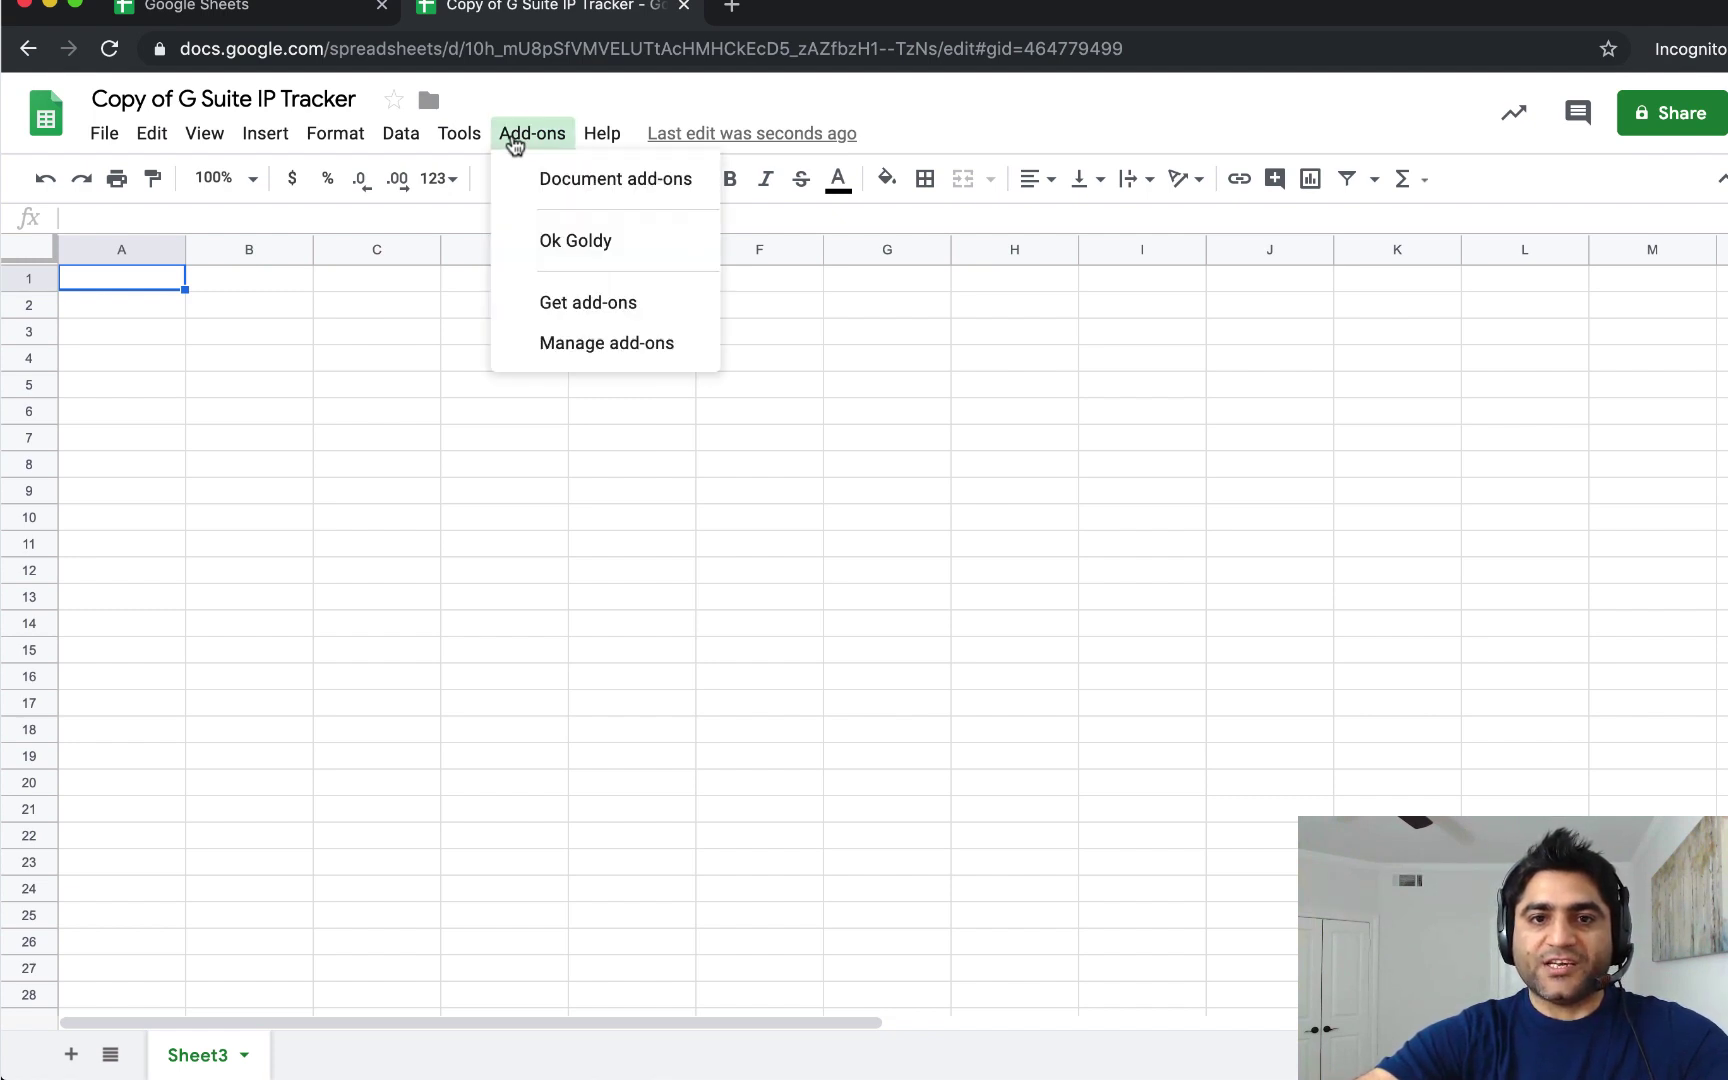
left_click(514, 143)
left_click(514, 143)
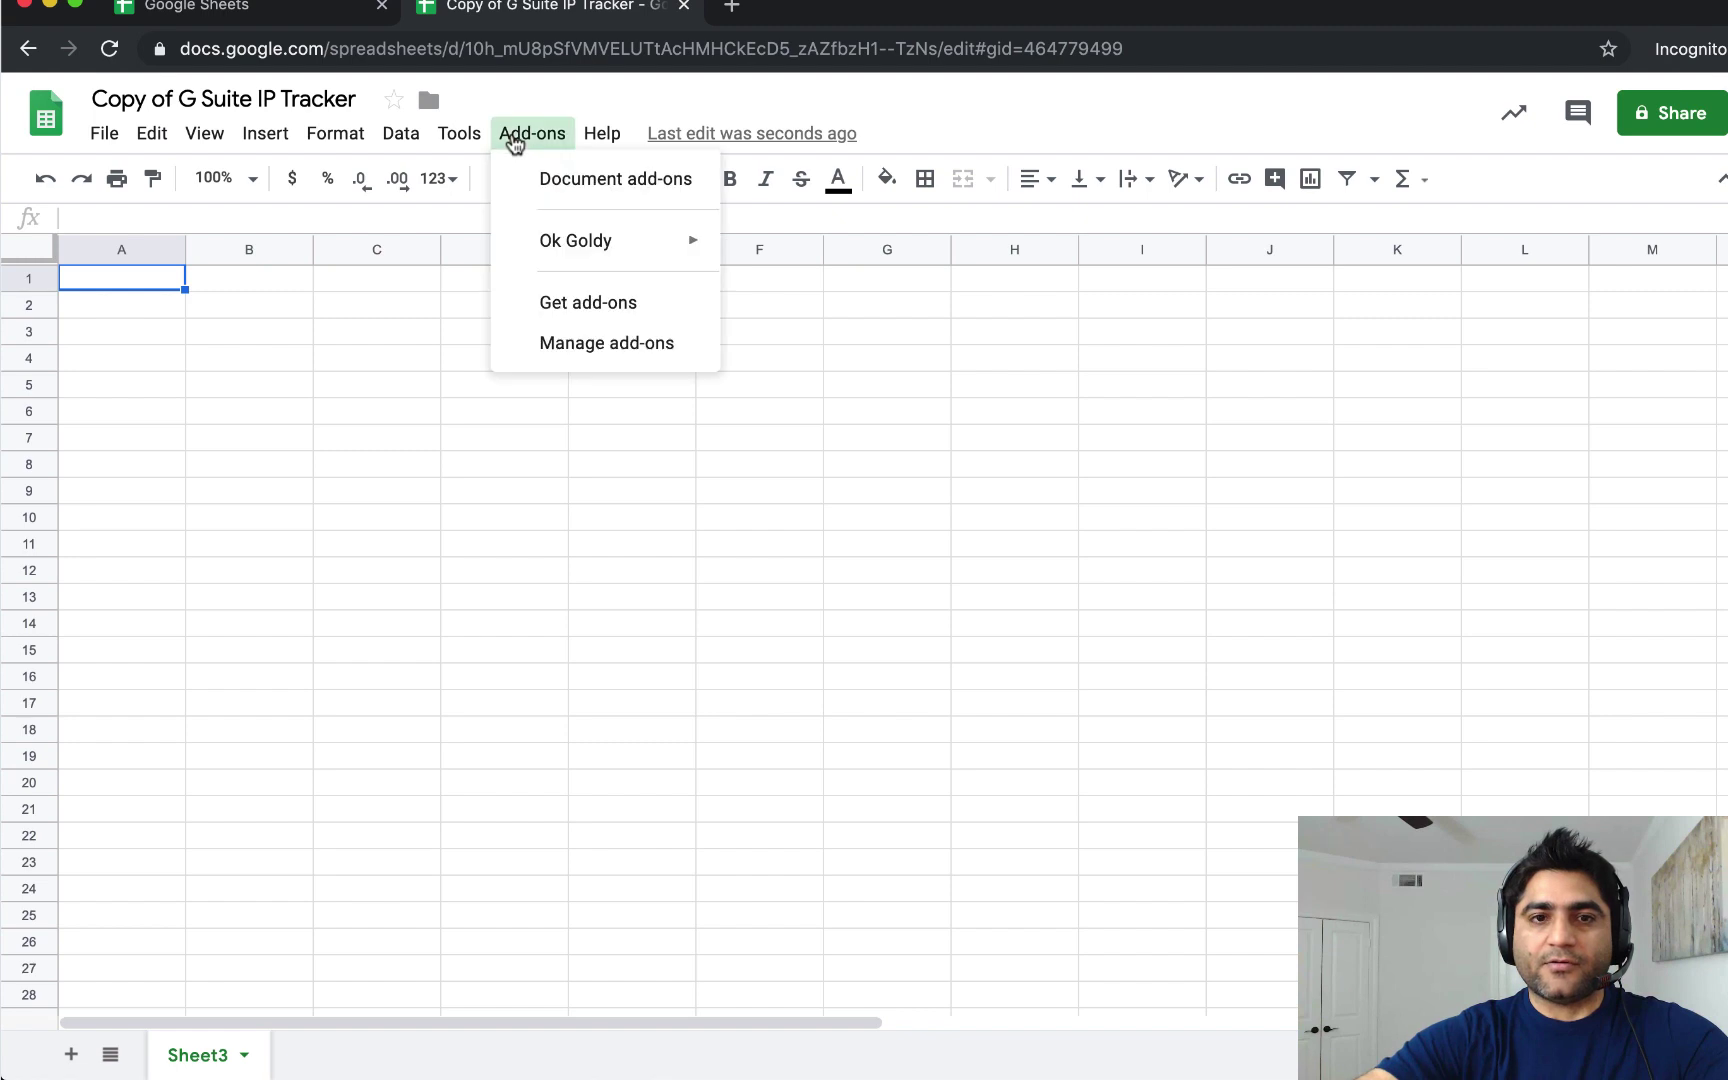
left_click(514, 143)
left_click(514, 143)
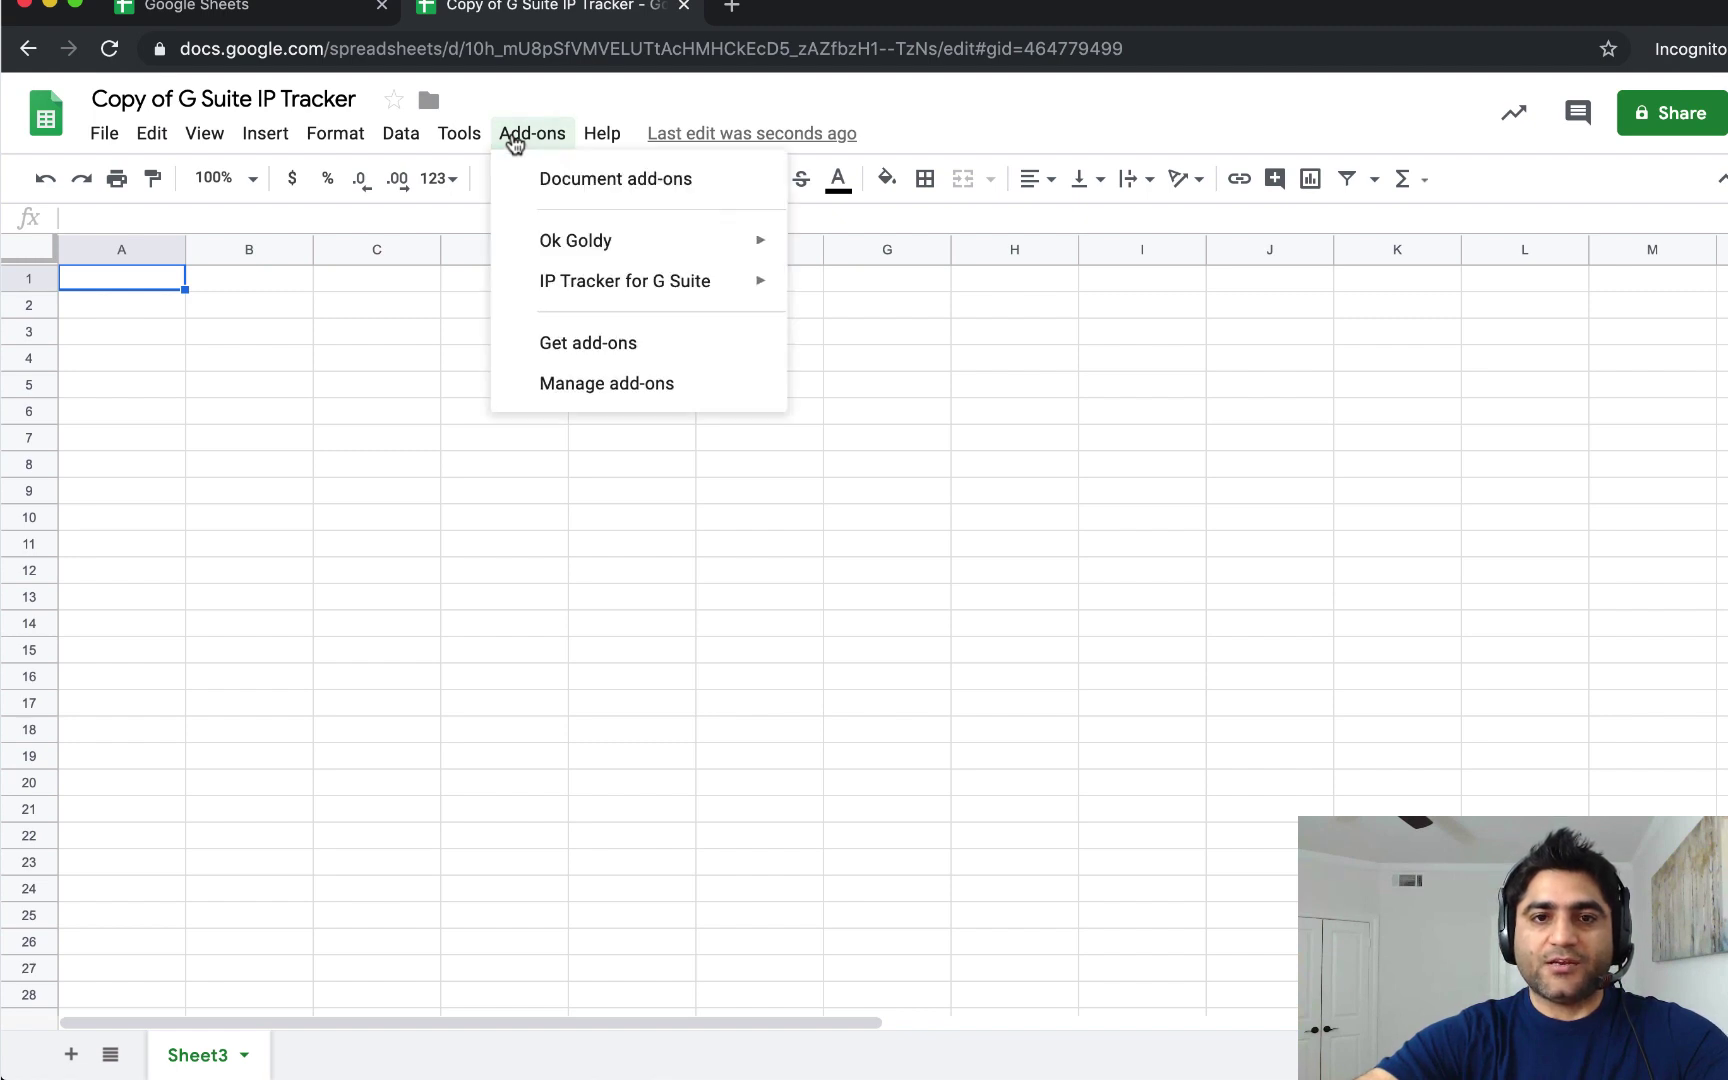
mouse_move(557, 309)
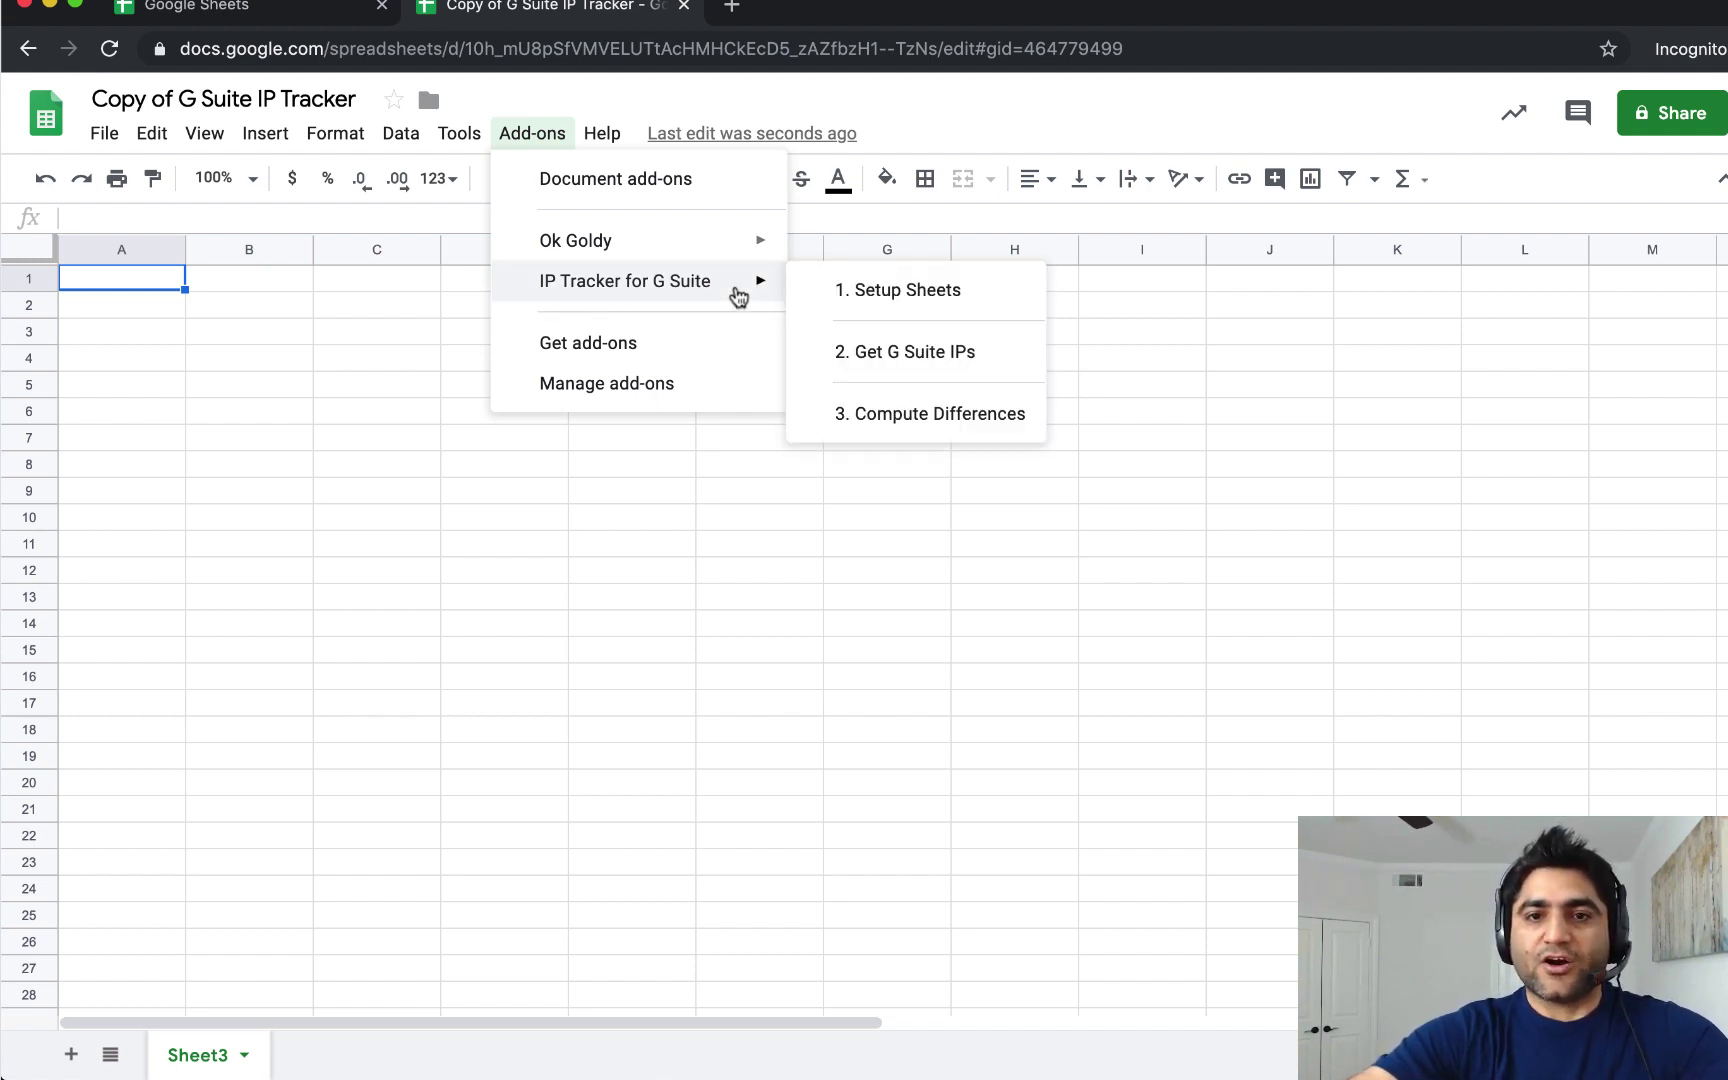
Run 1. Setup Sheets, choose the signed-in account, review the permissions and allow them.
left_click(823, 291)
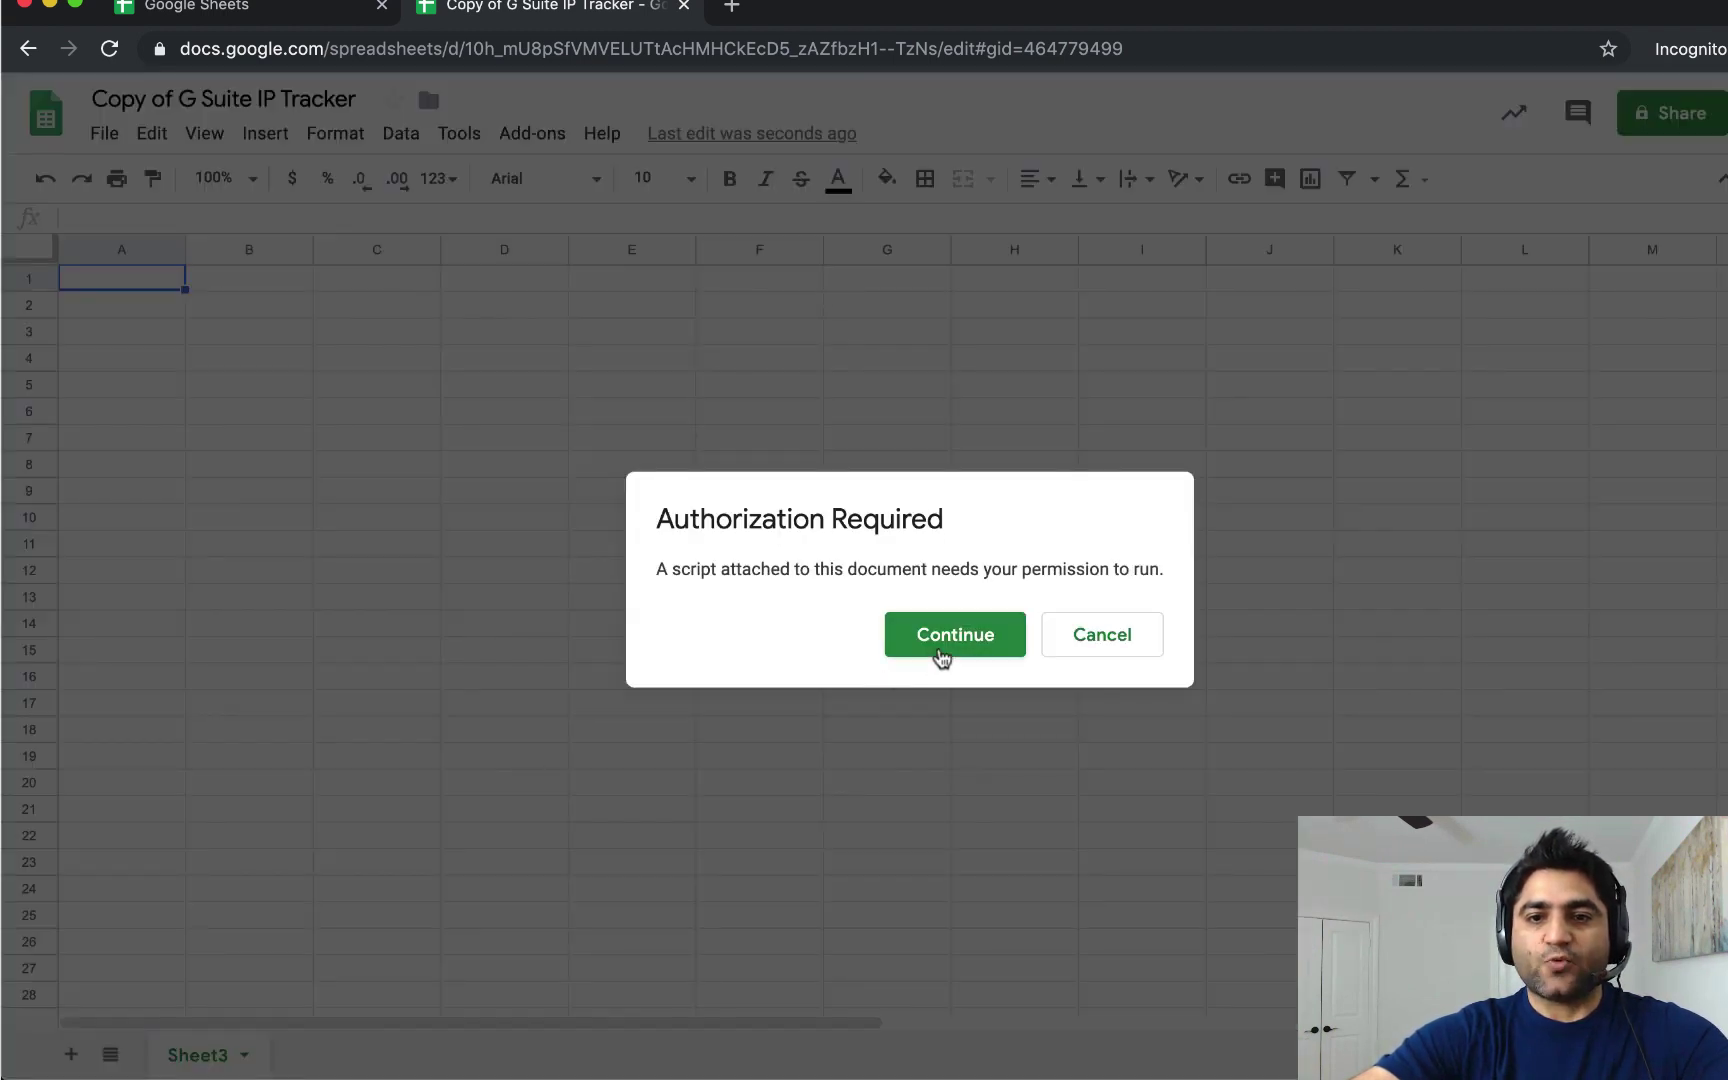
left_click(937, 648)
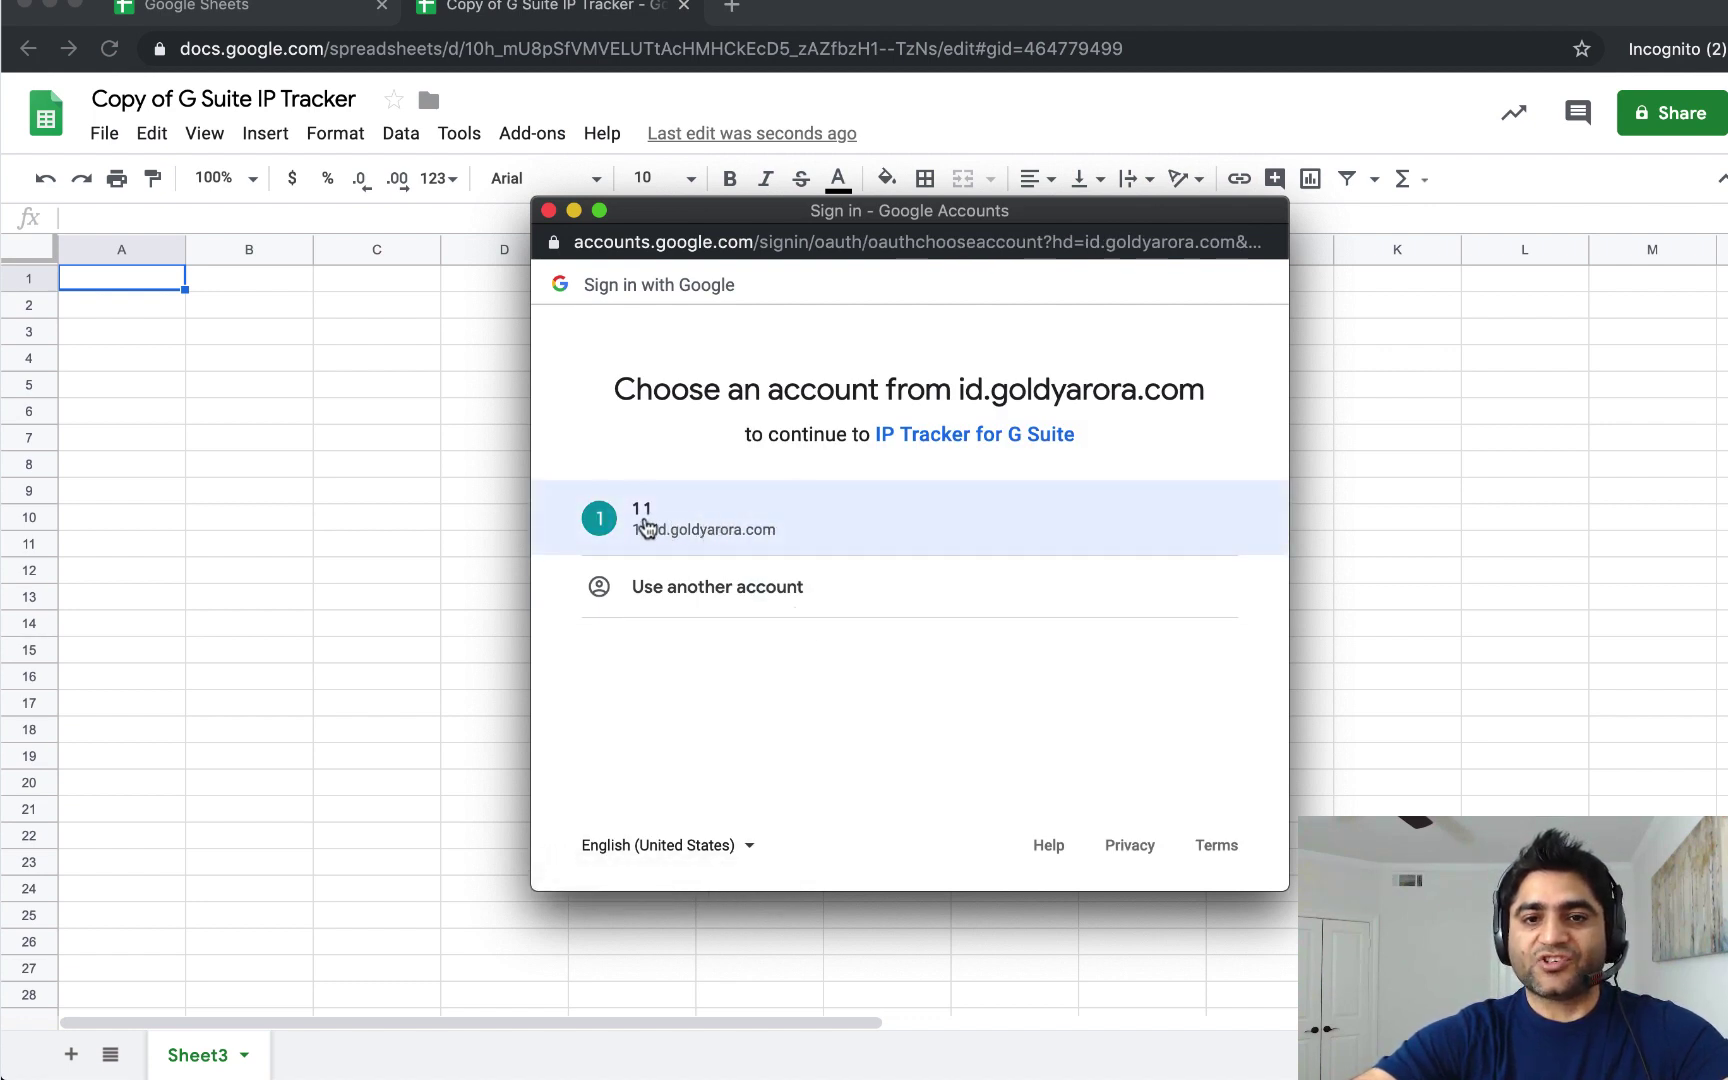
left_click(645, 525)
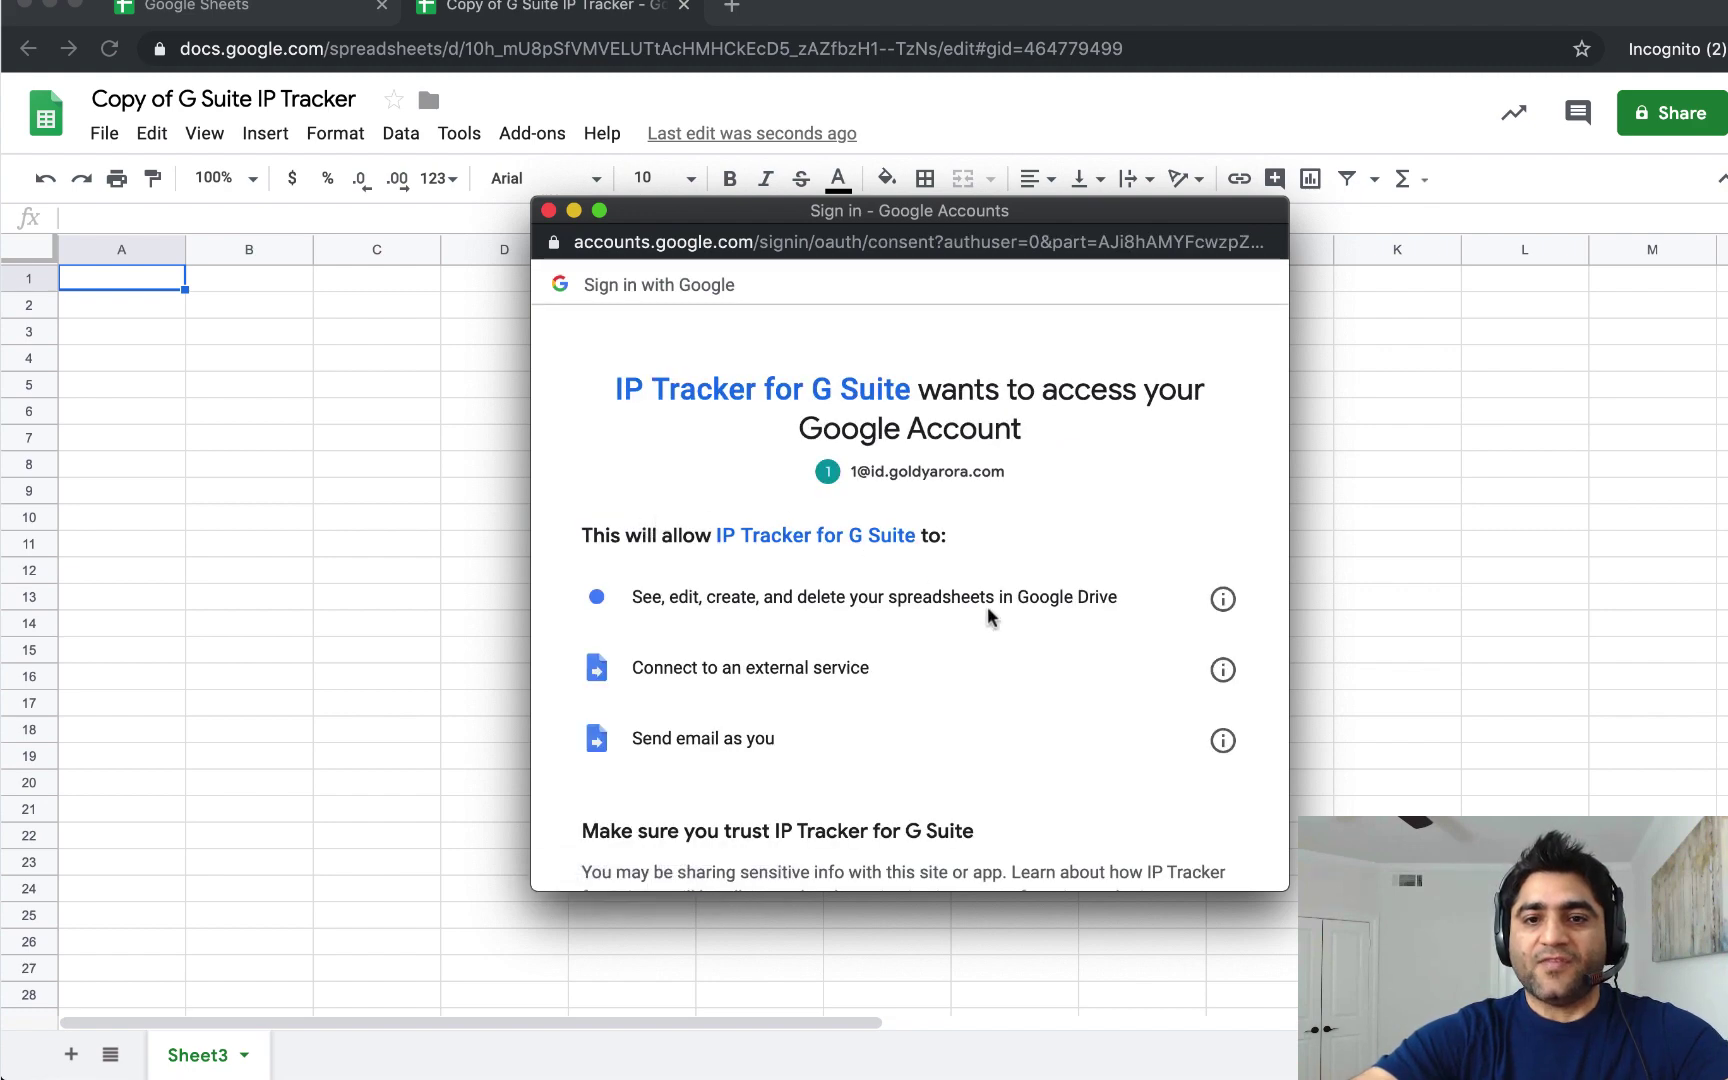
scroll(987, 606, "down", 2)
left_click(1221, 479)
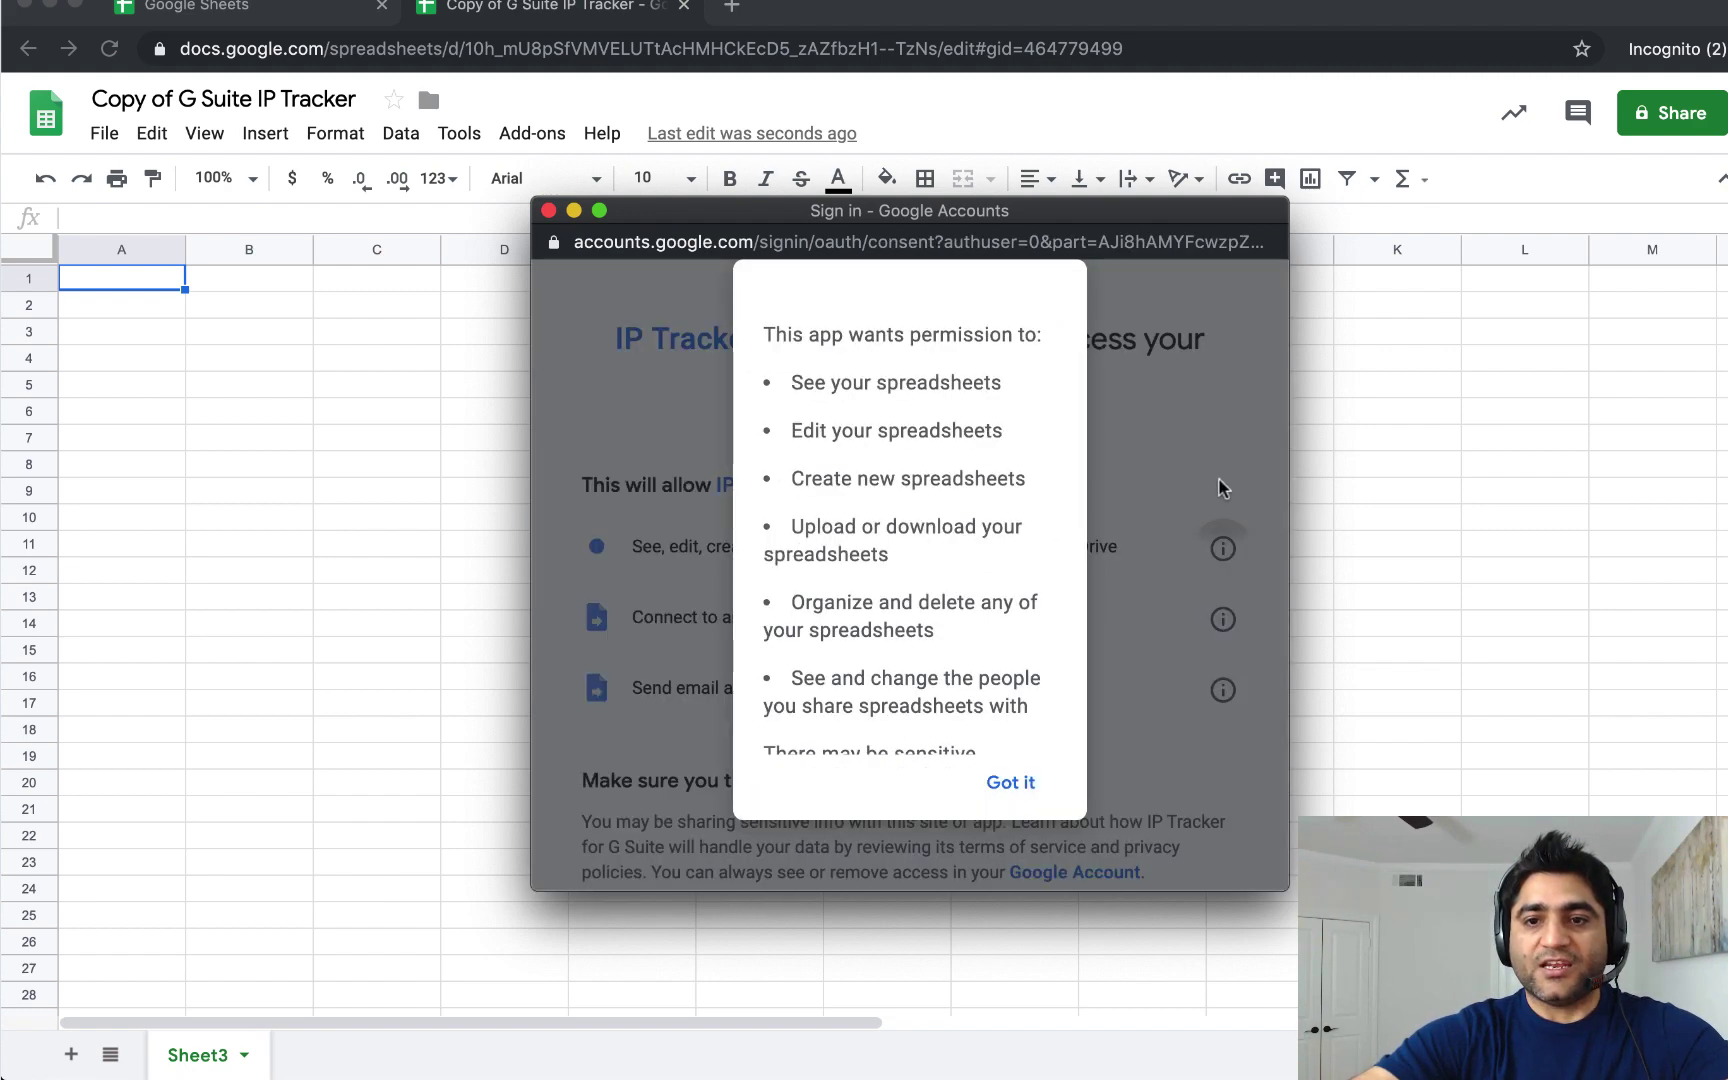
left_click(1012, 783)
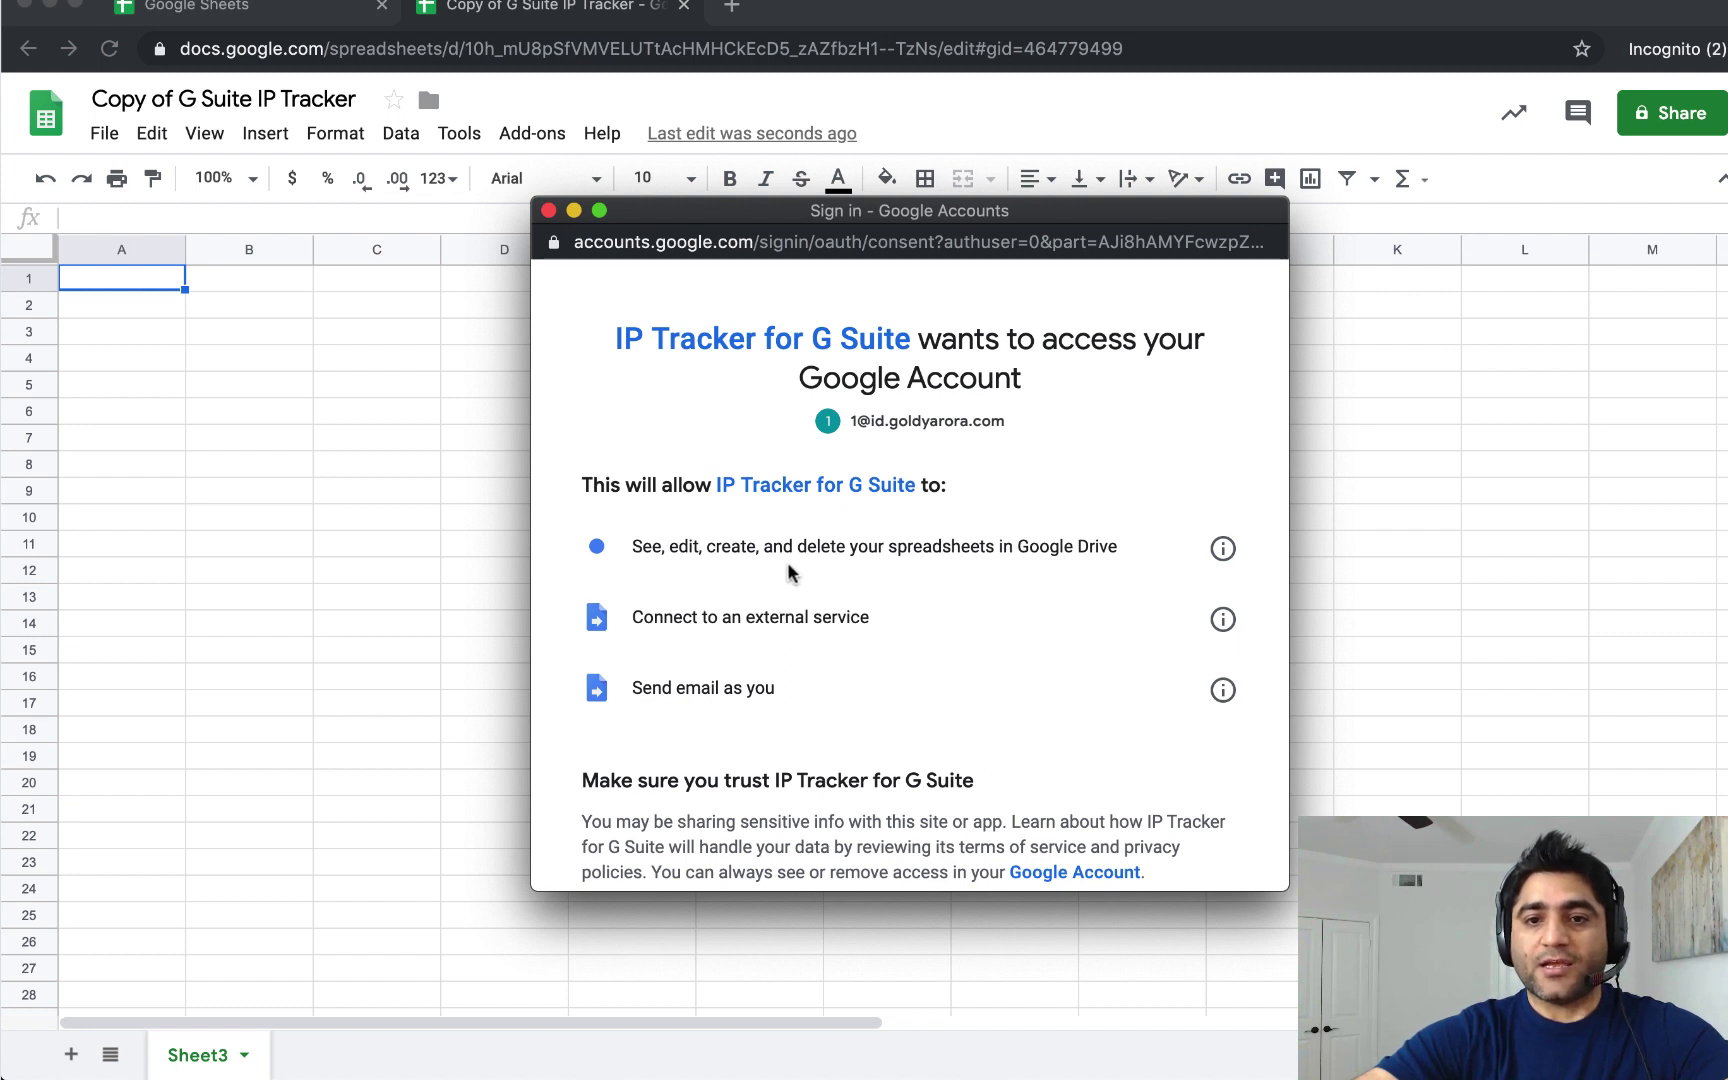
scroll(876, 658, "down", 5)
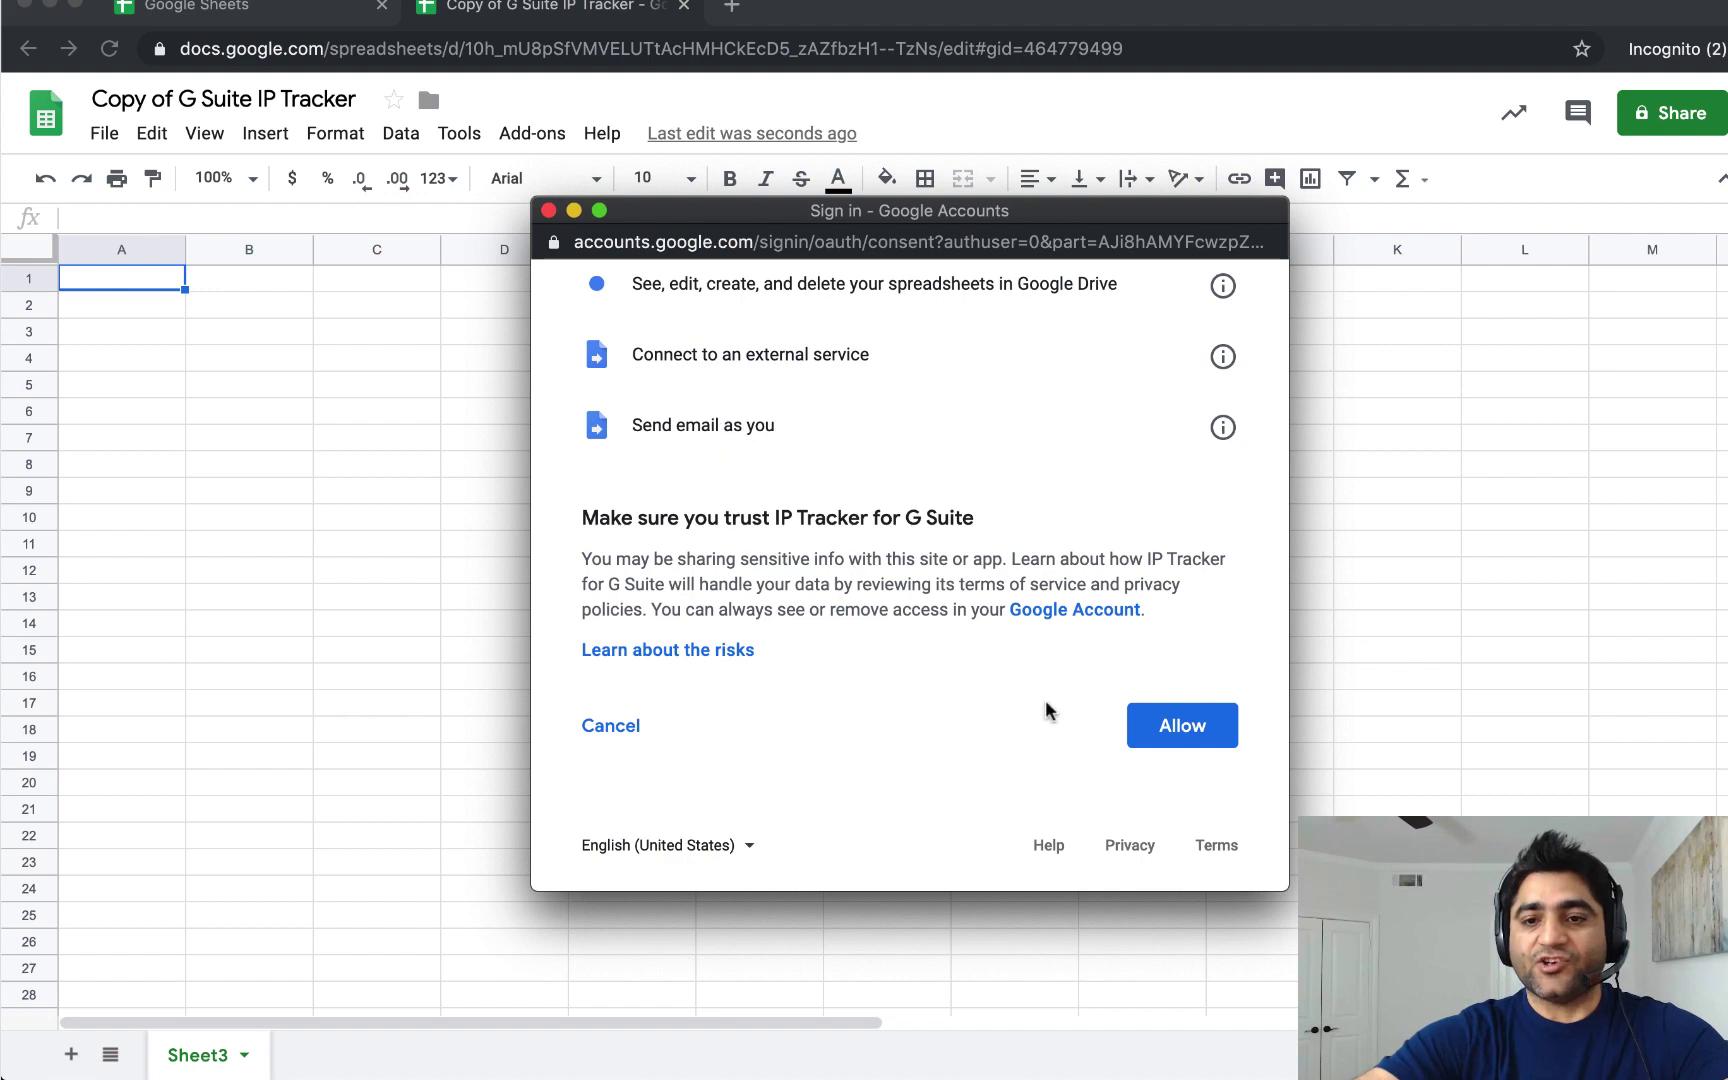
left_click(1176, 735)
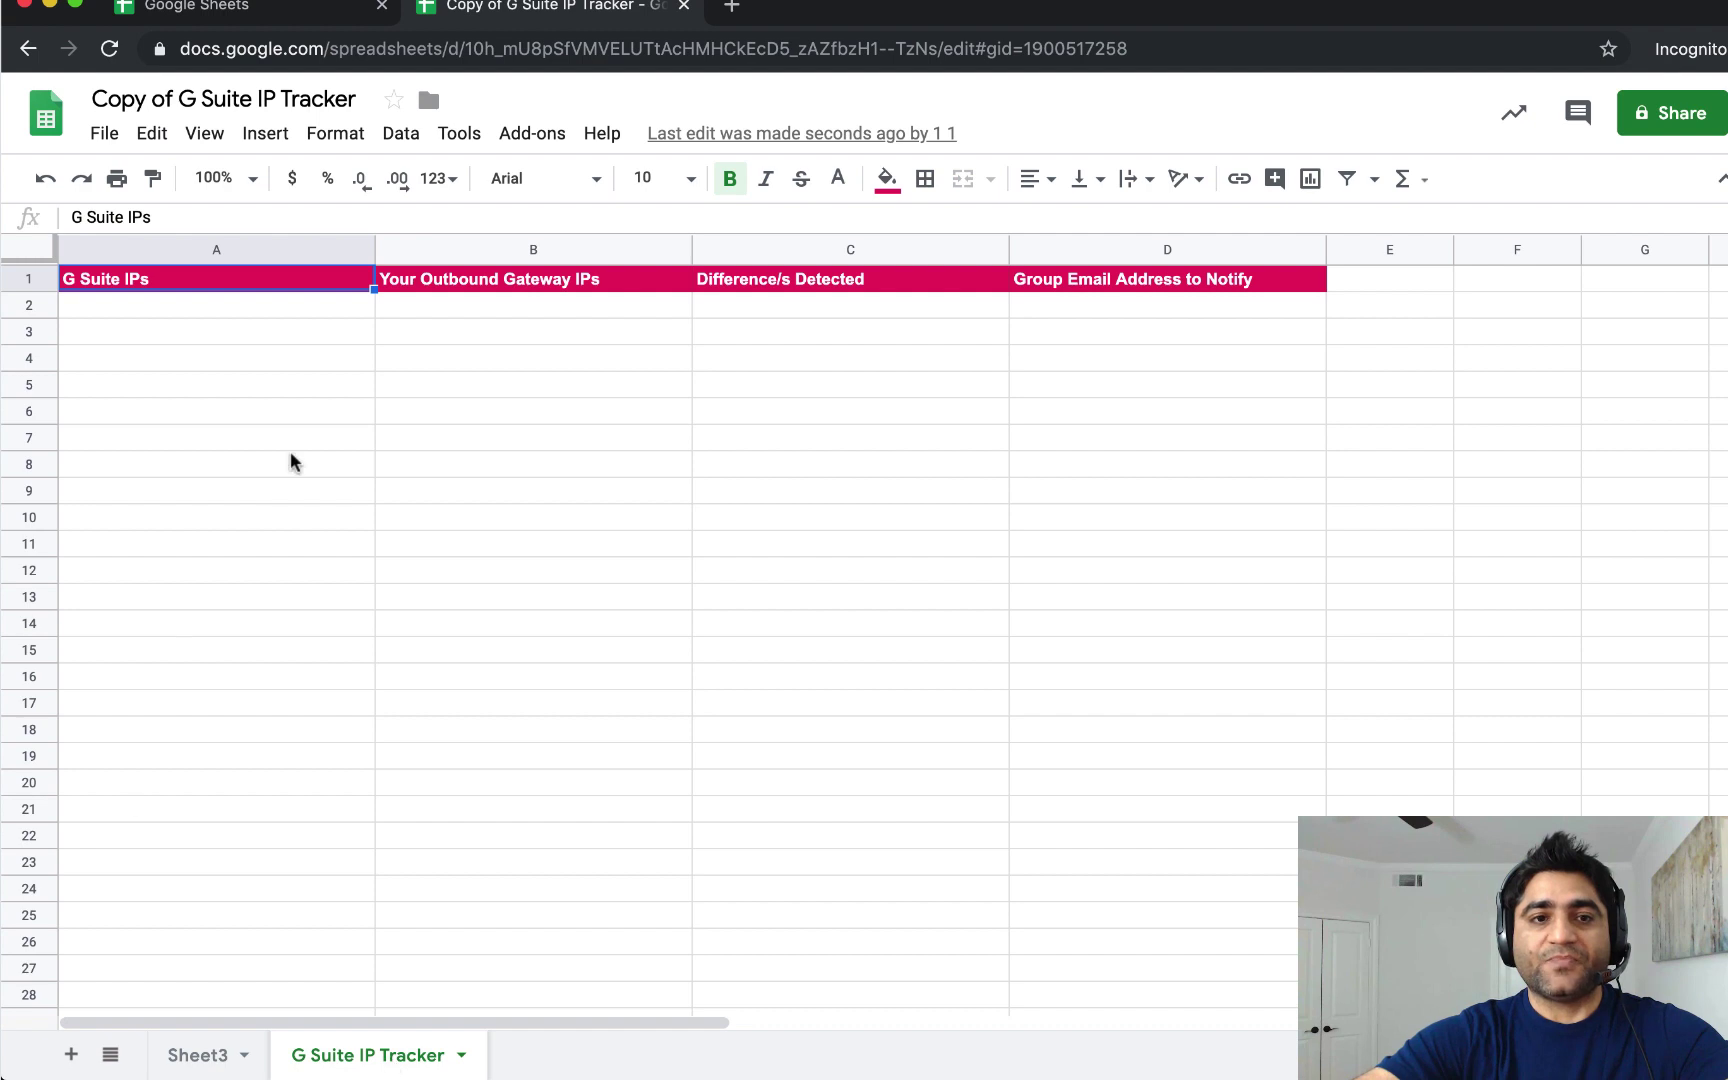
left_click(280, 248)
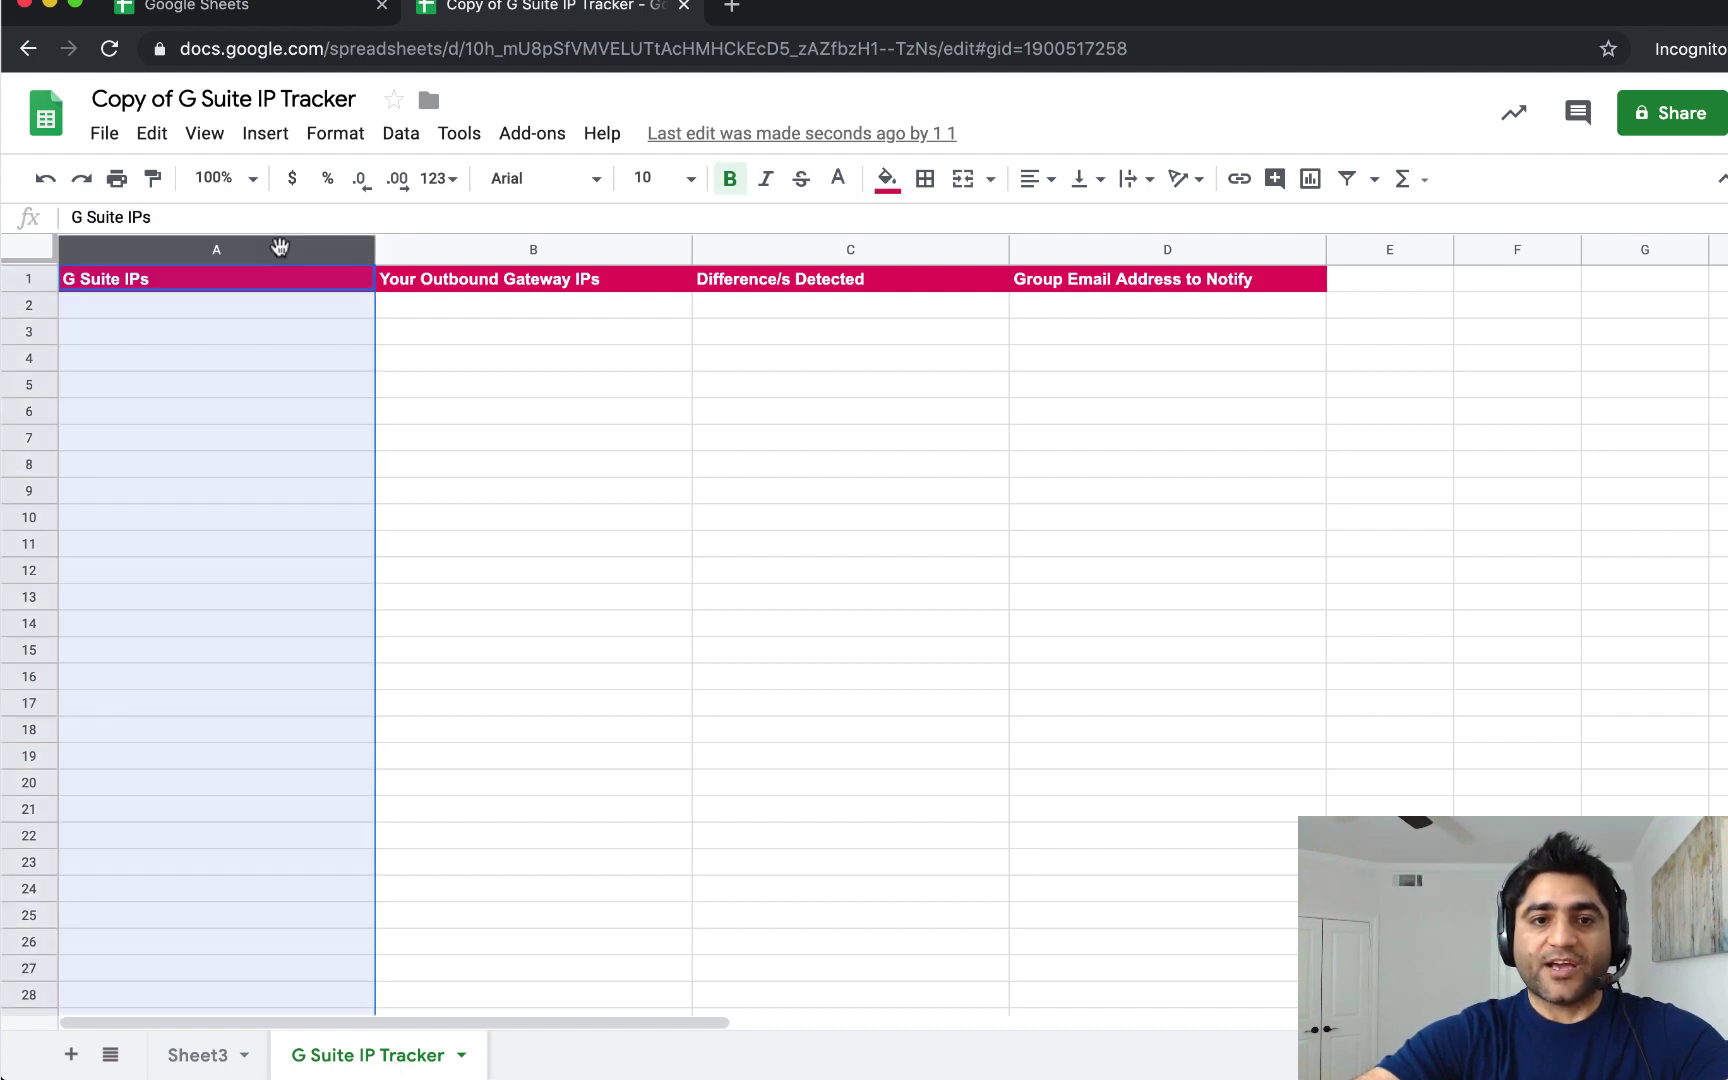
left_click(466, 246)
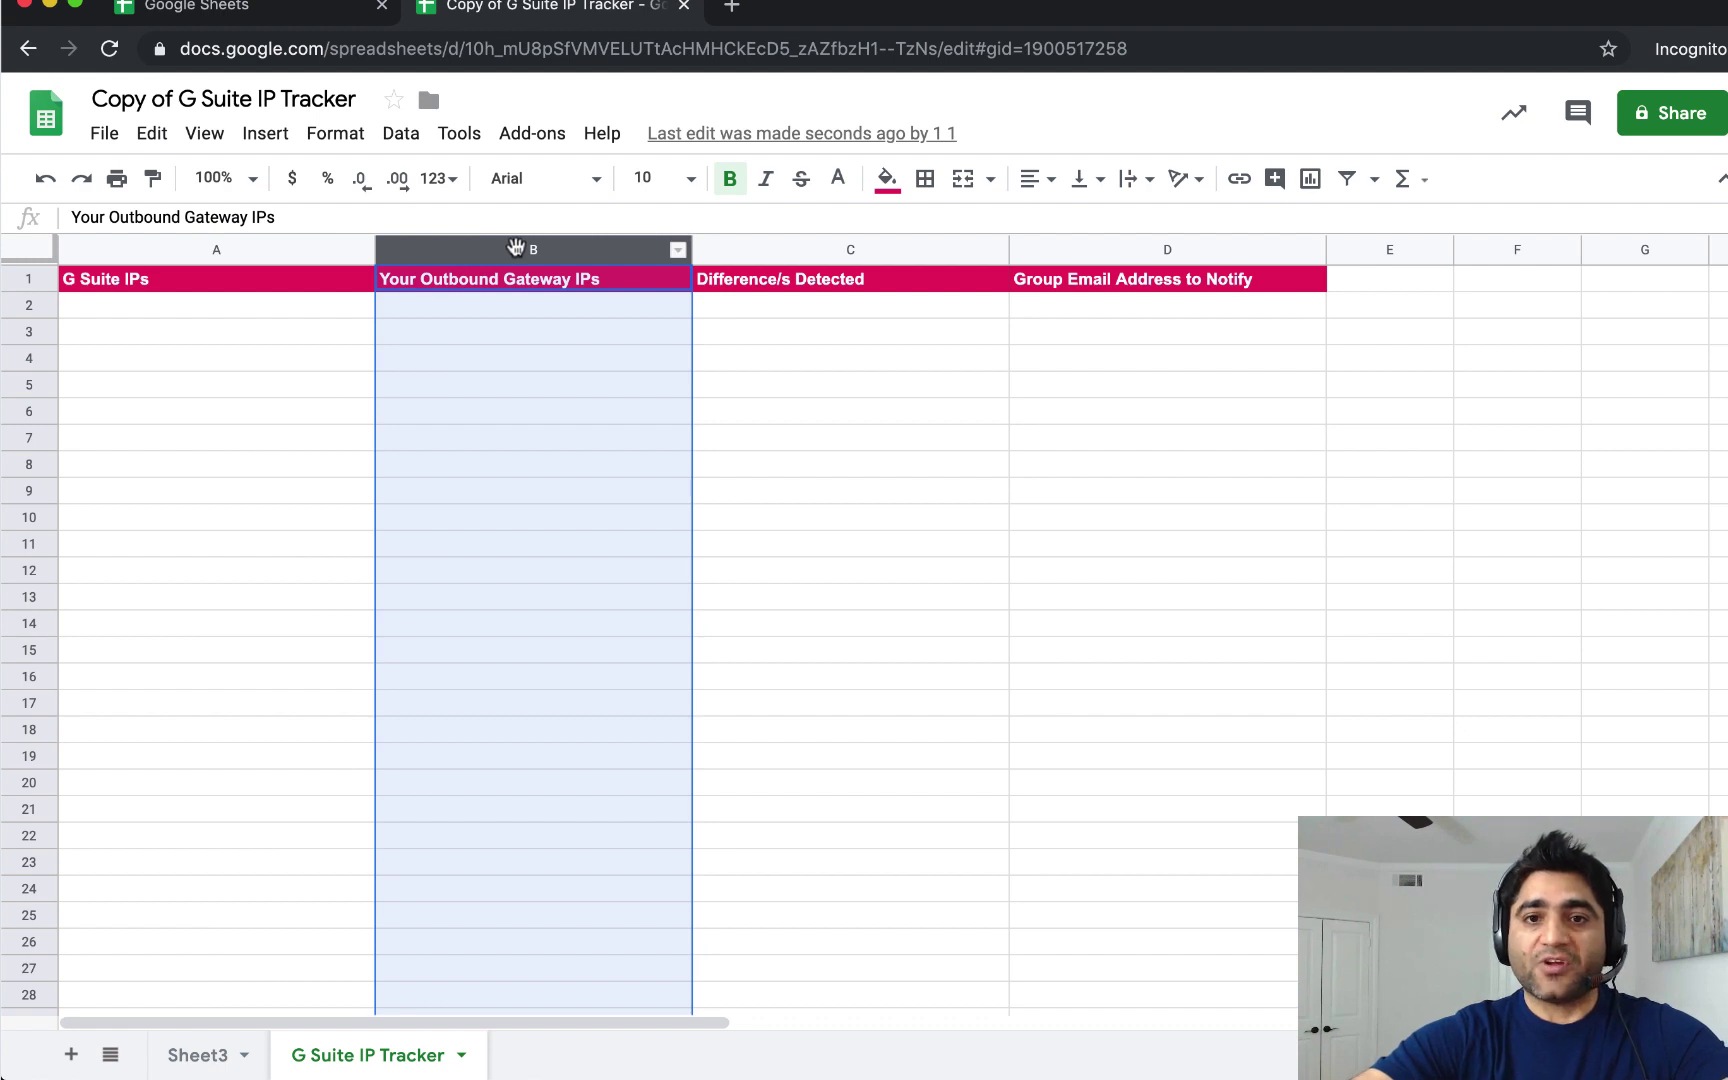
left_click(729, 249)
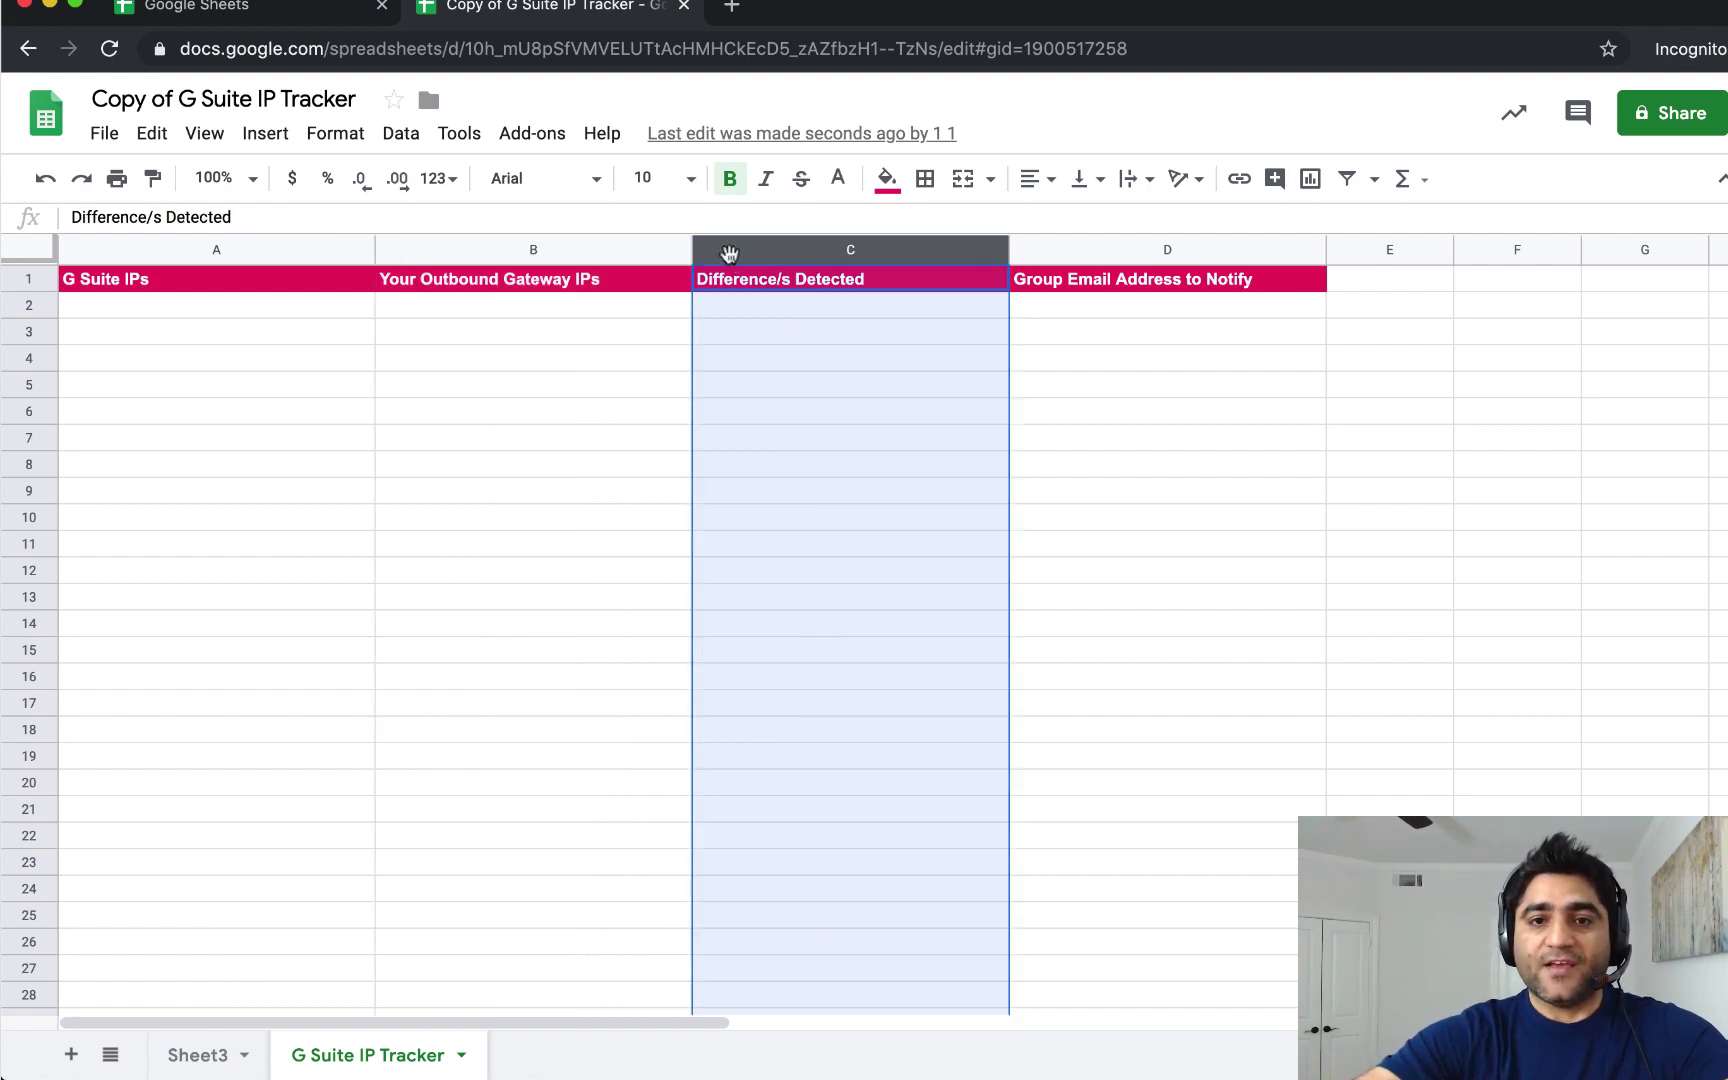
left_click(761, 305)
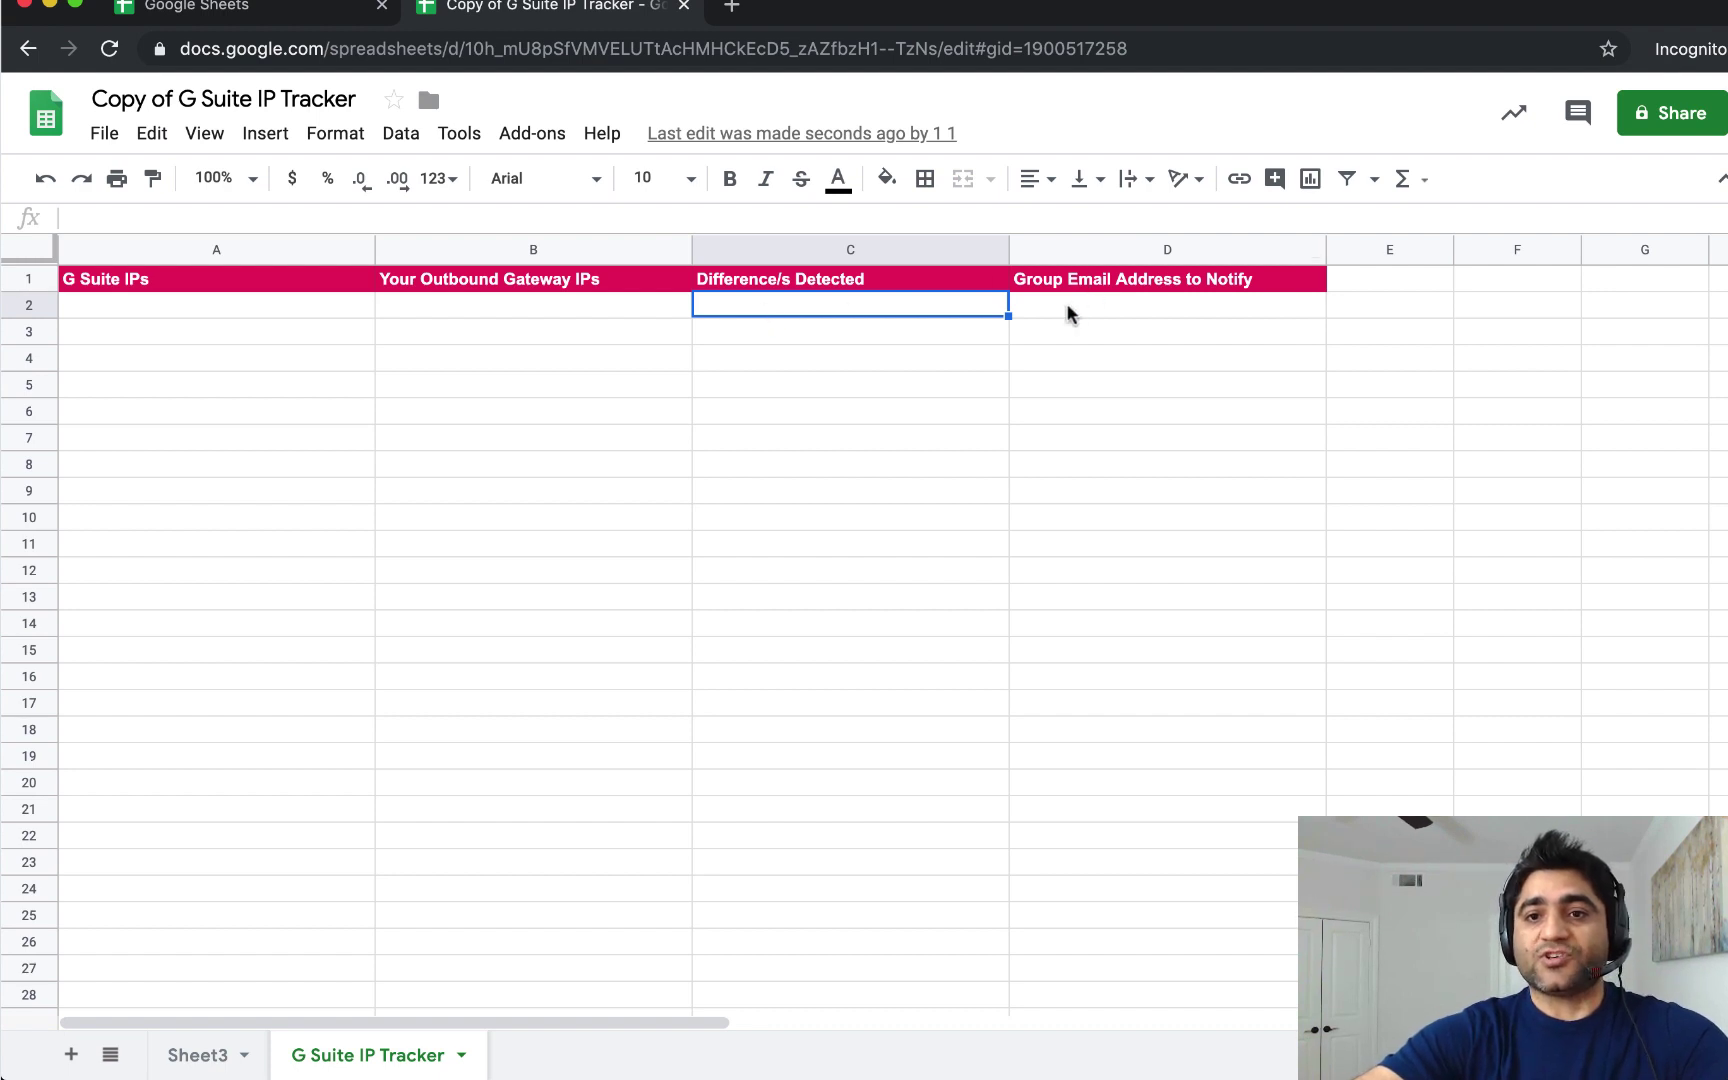
left_click(1035, 302)
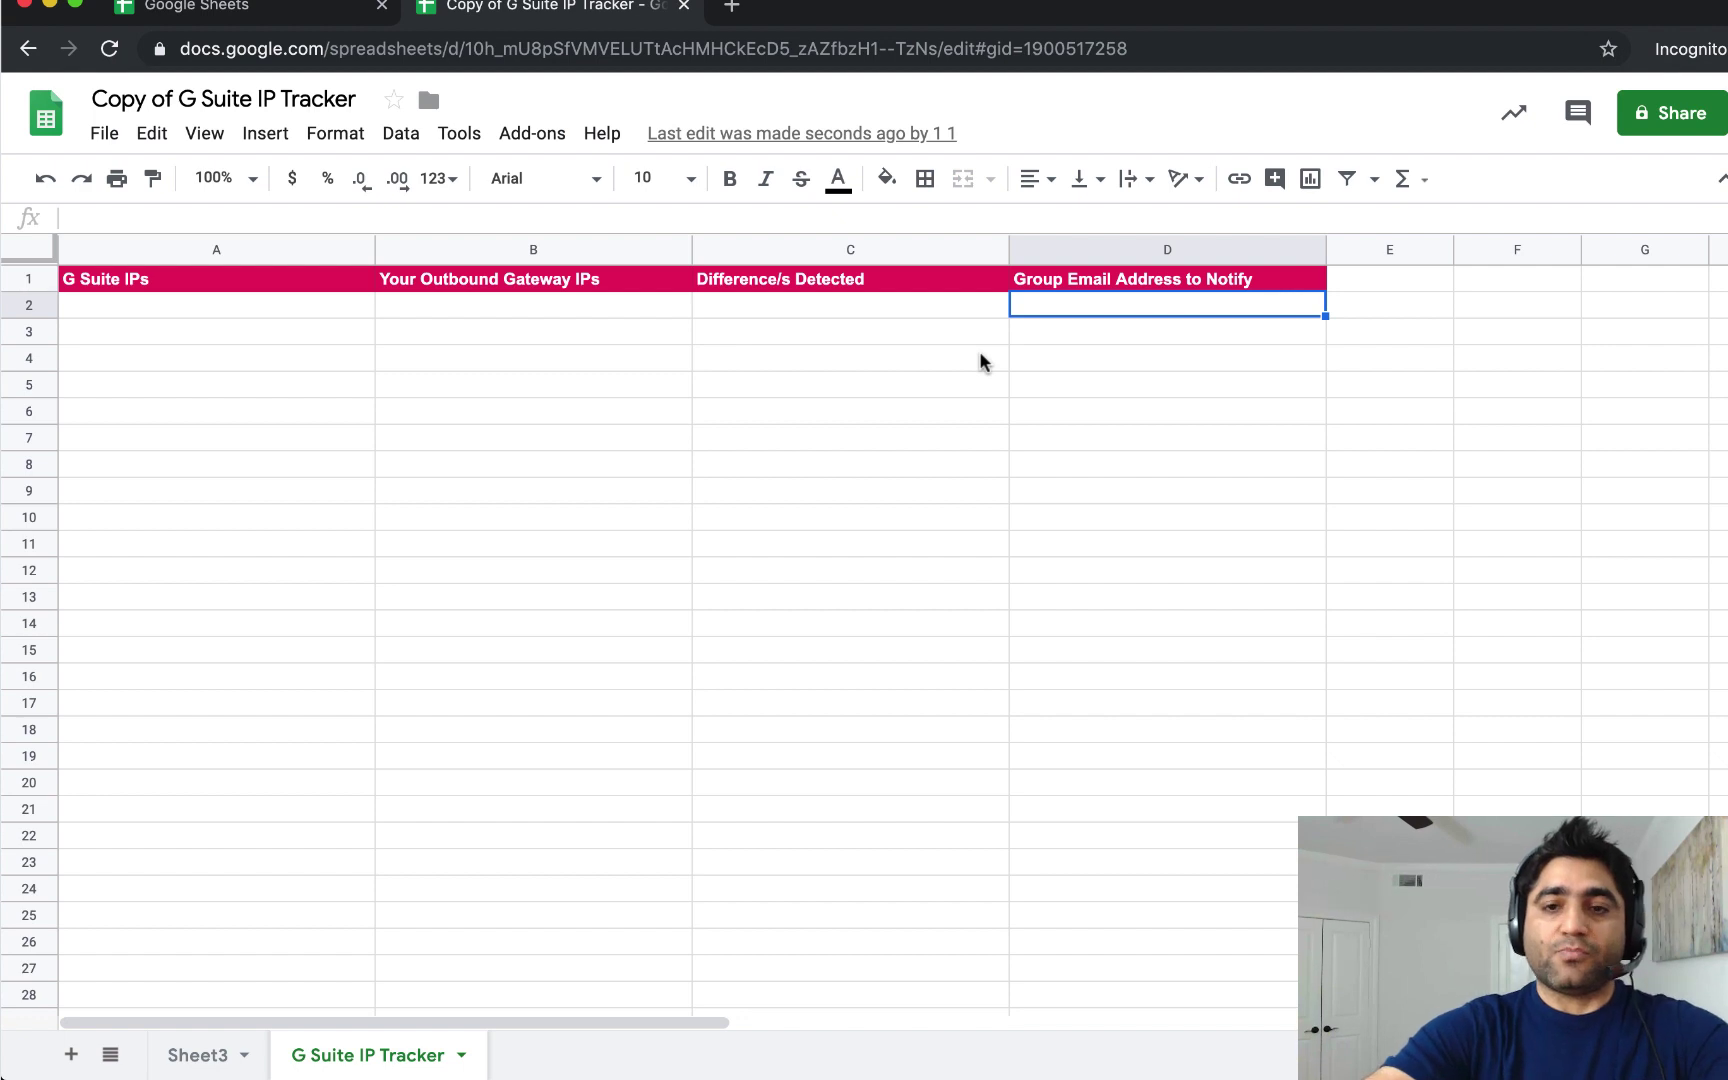
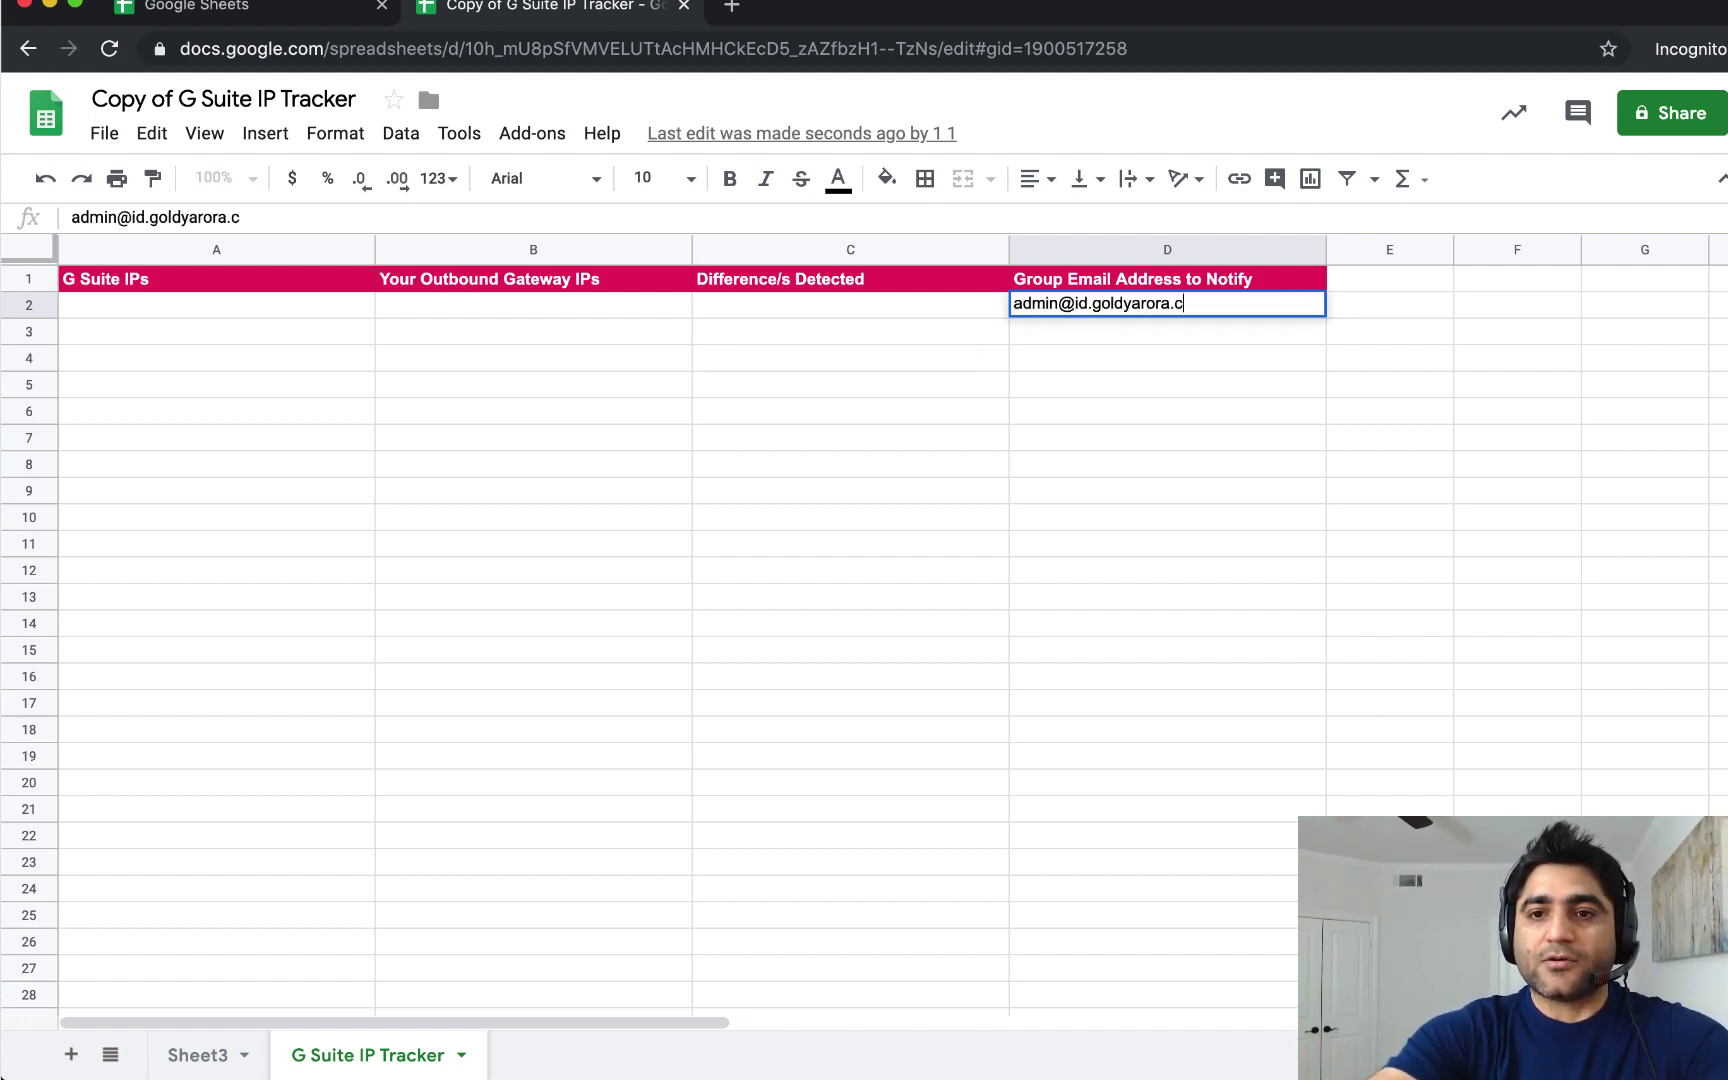
key("Return")
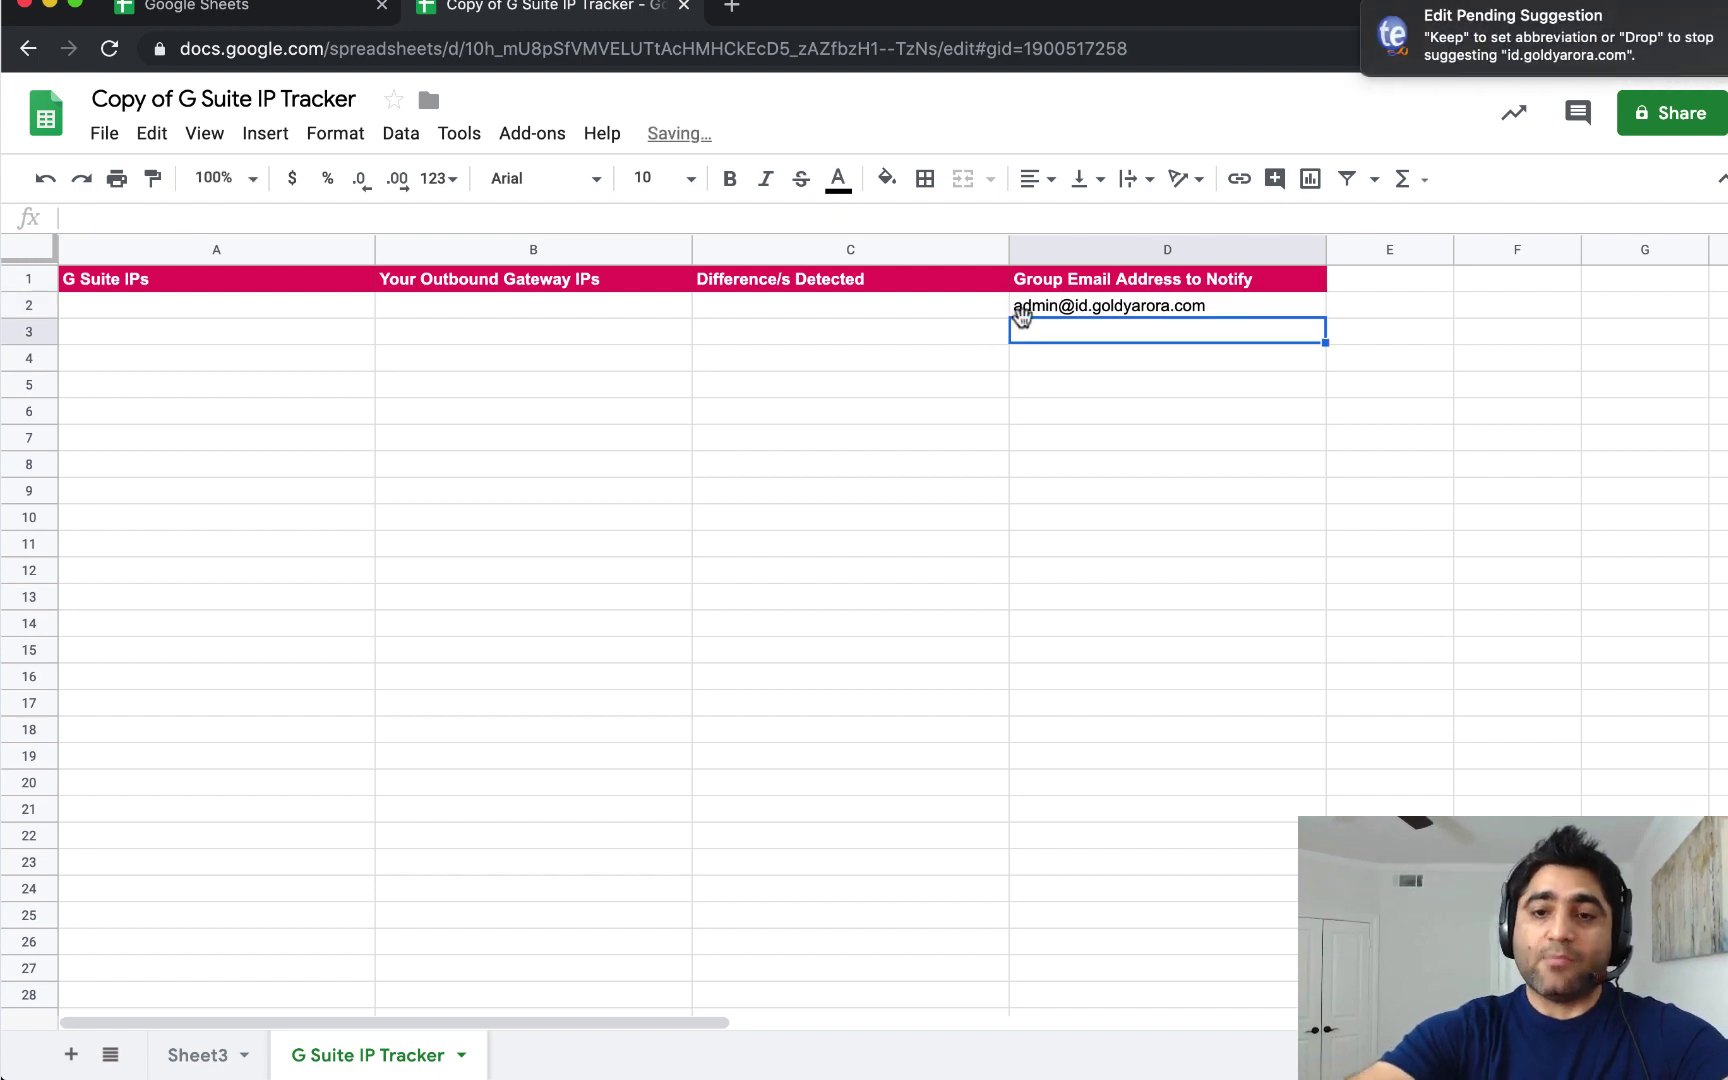
left_click(1026, 305)
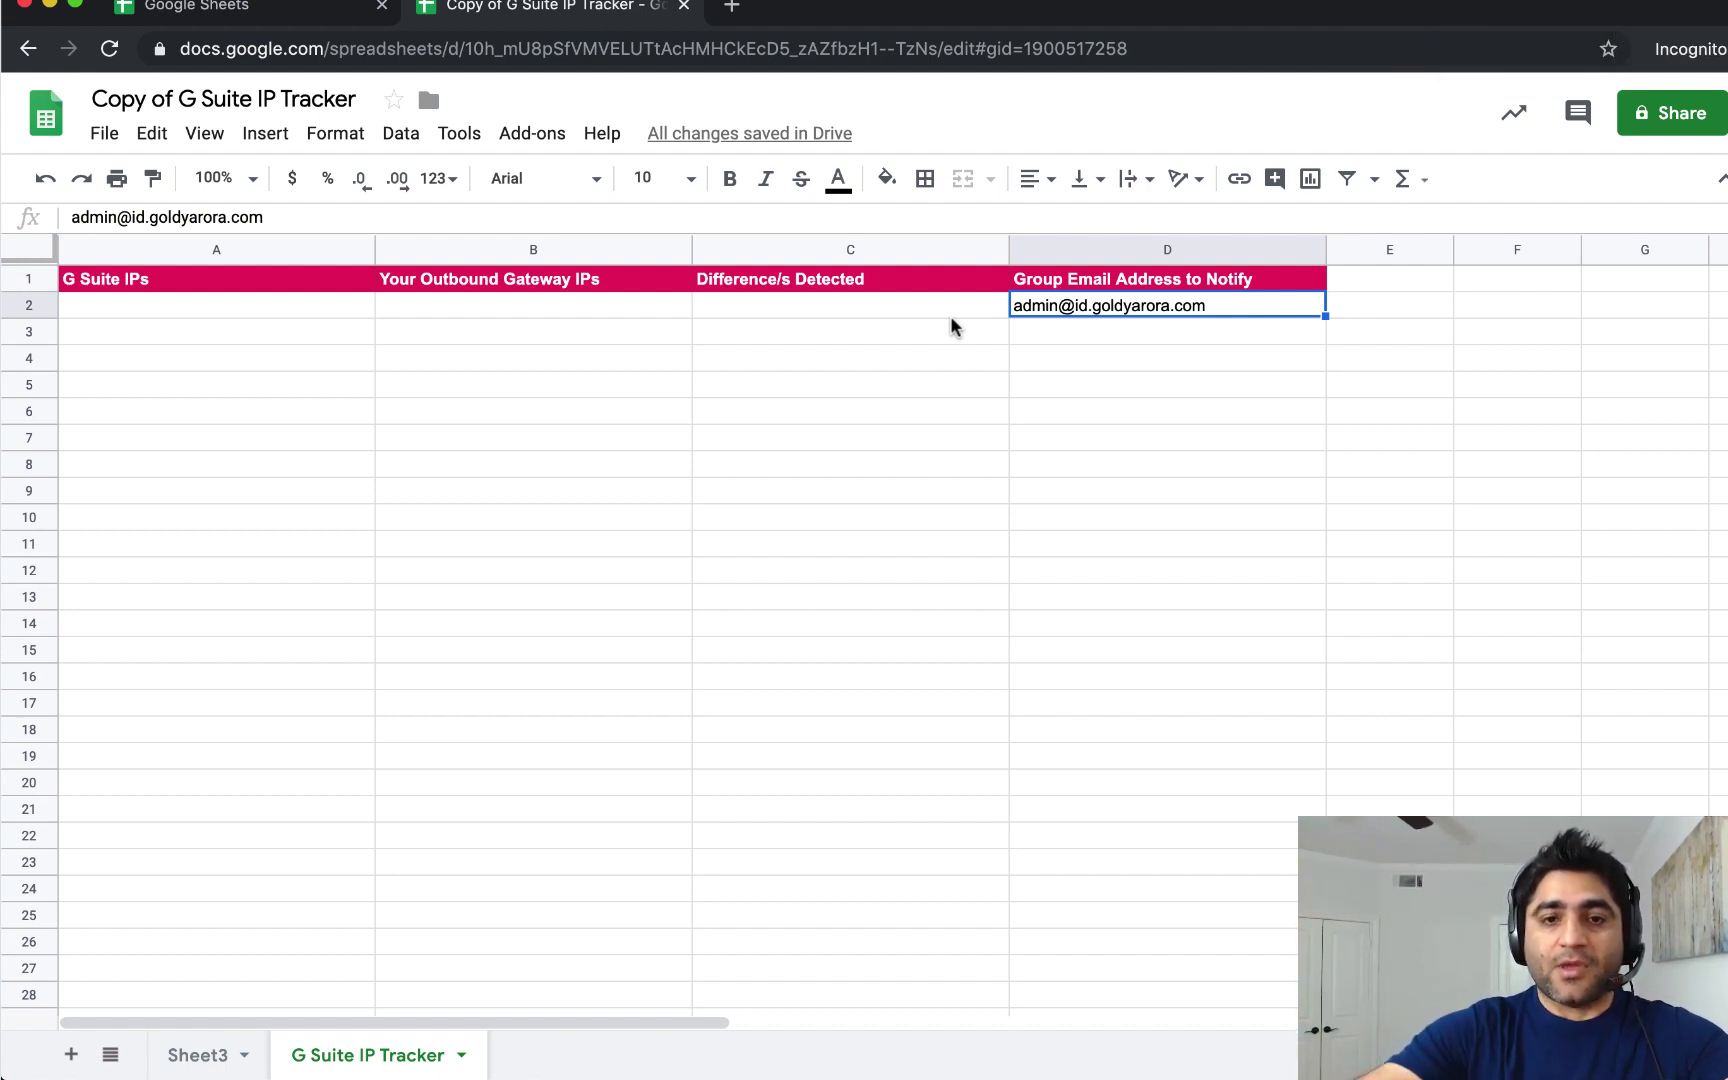
left_click(286, 308)
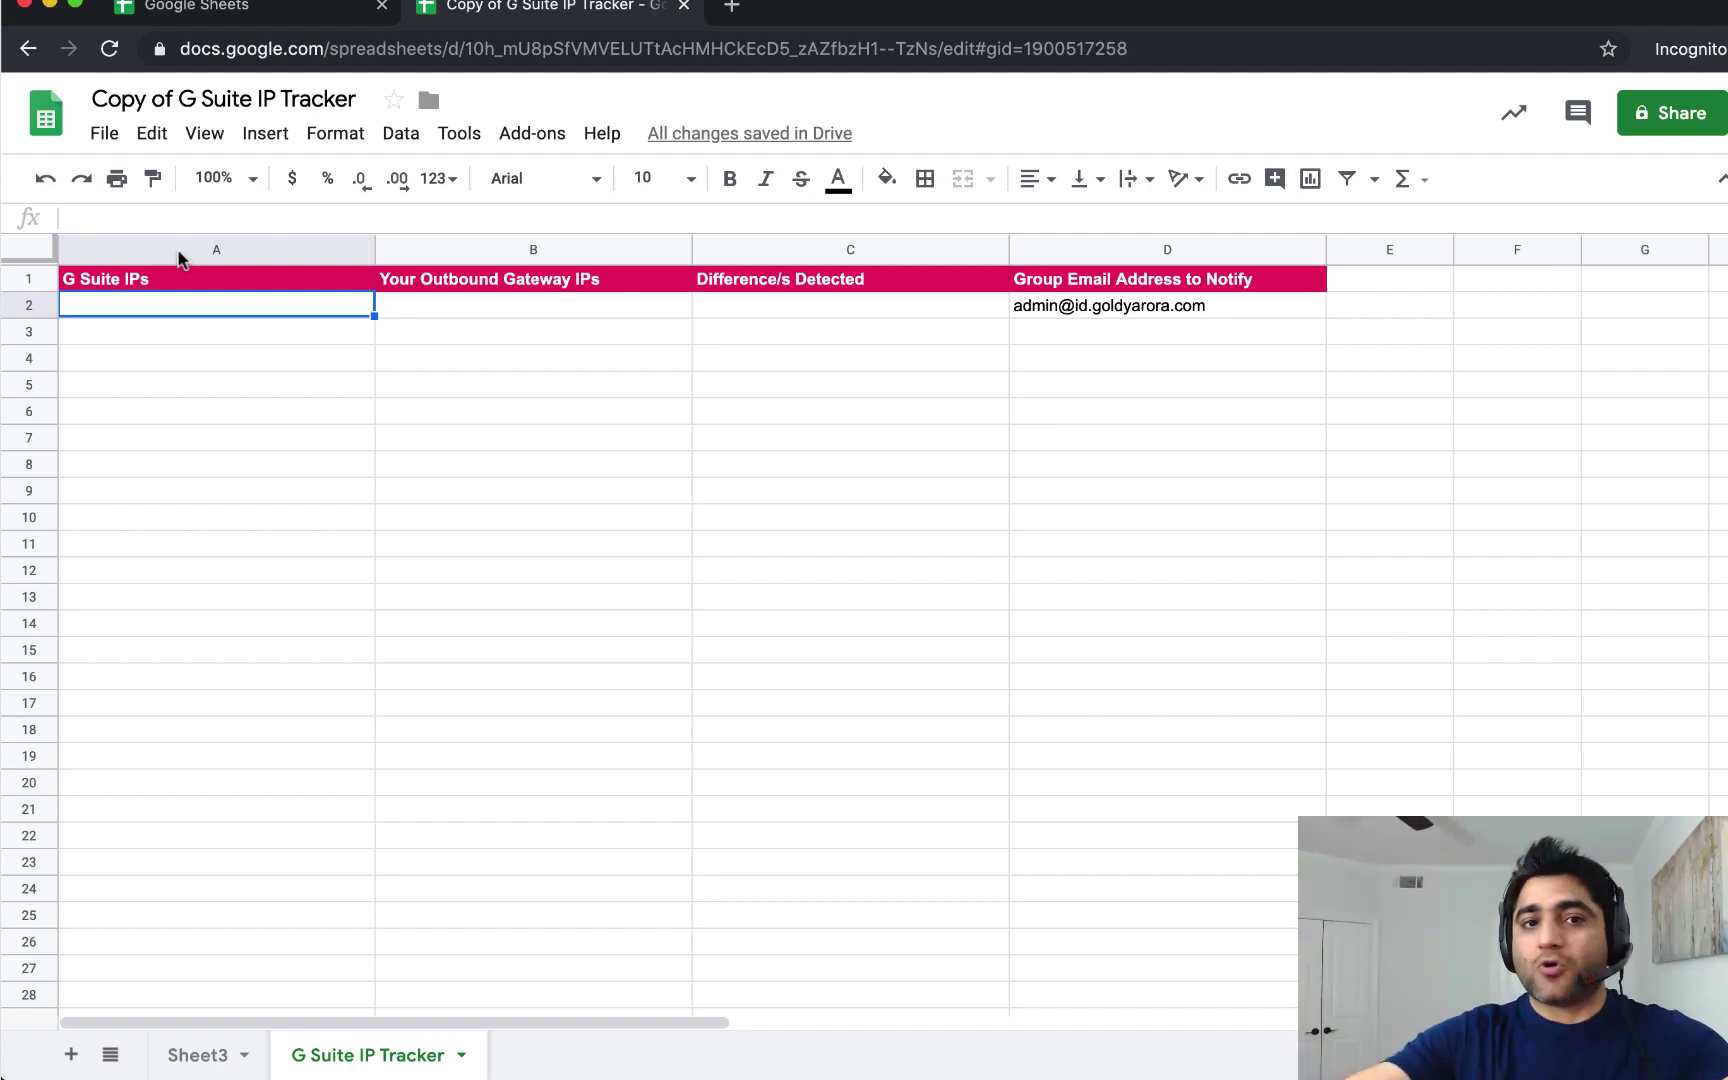
Run 2. Get G Suite IPs to fill column A with Google's current IP ranges.
left_click(538, 140)
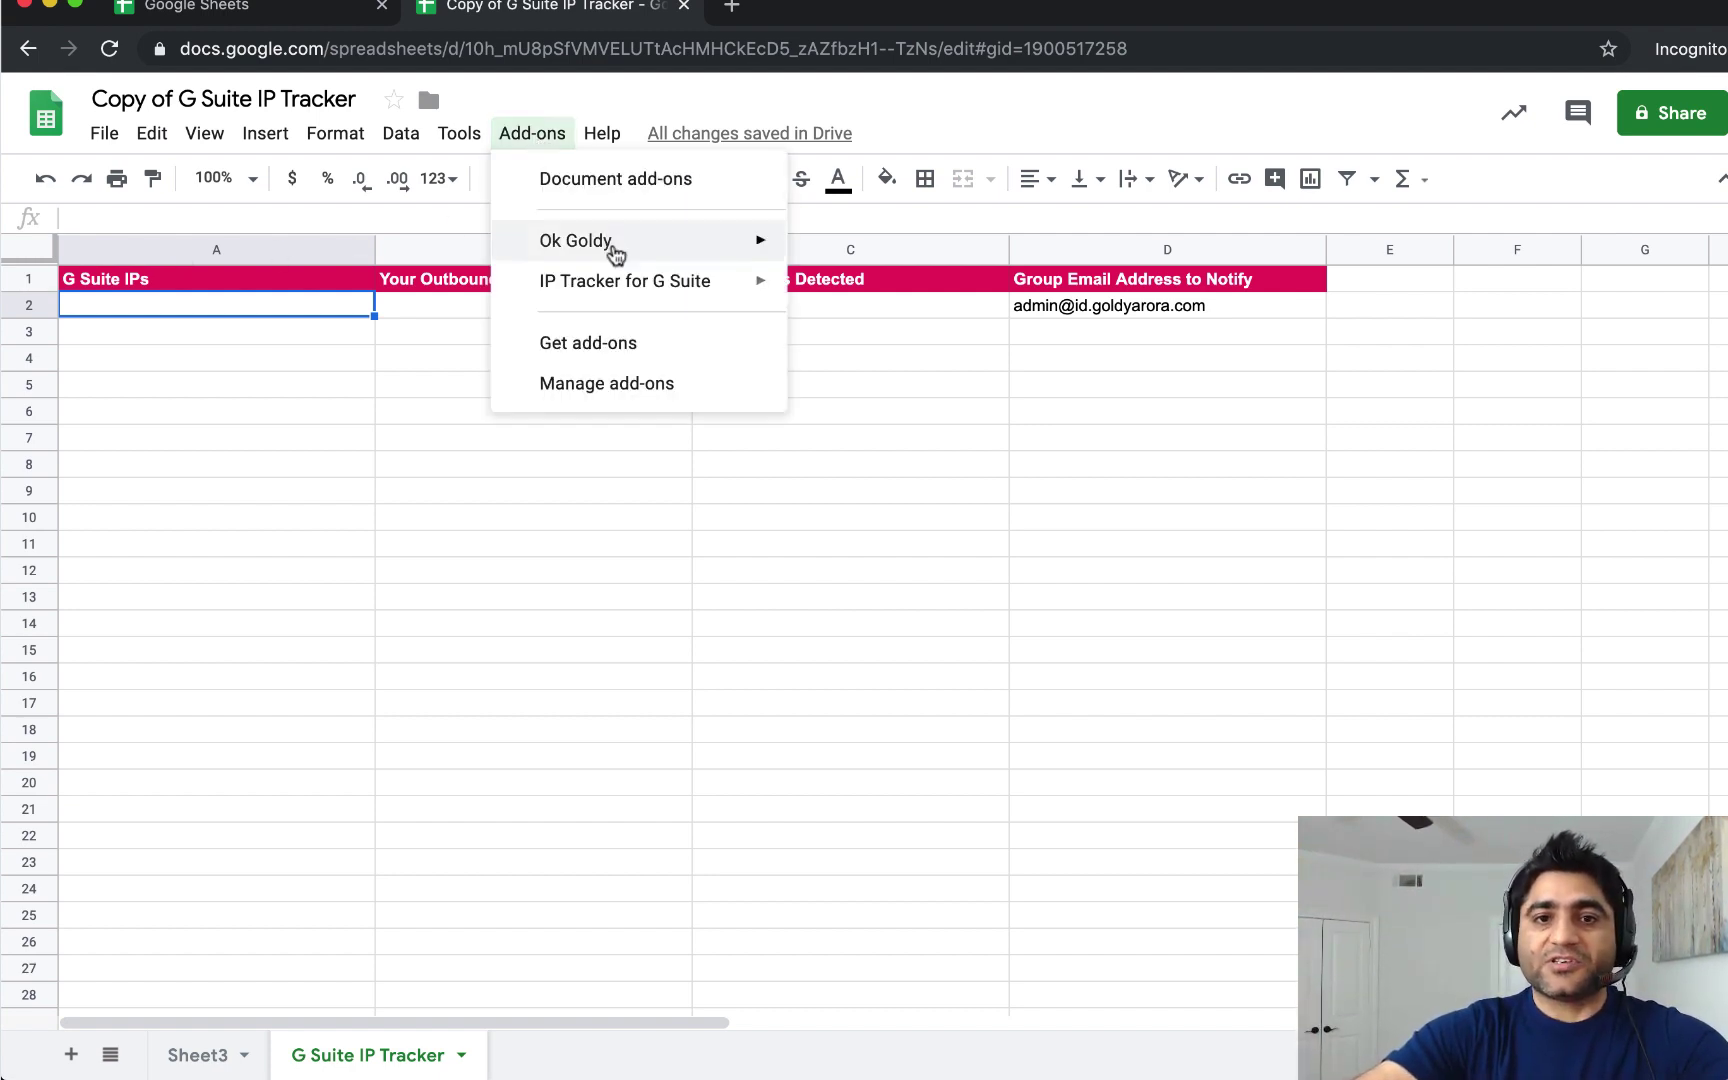
mouse_move(625, 282)
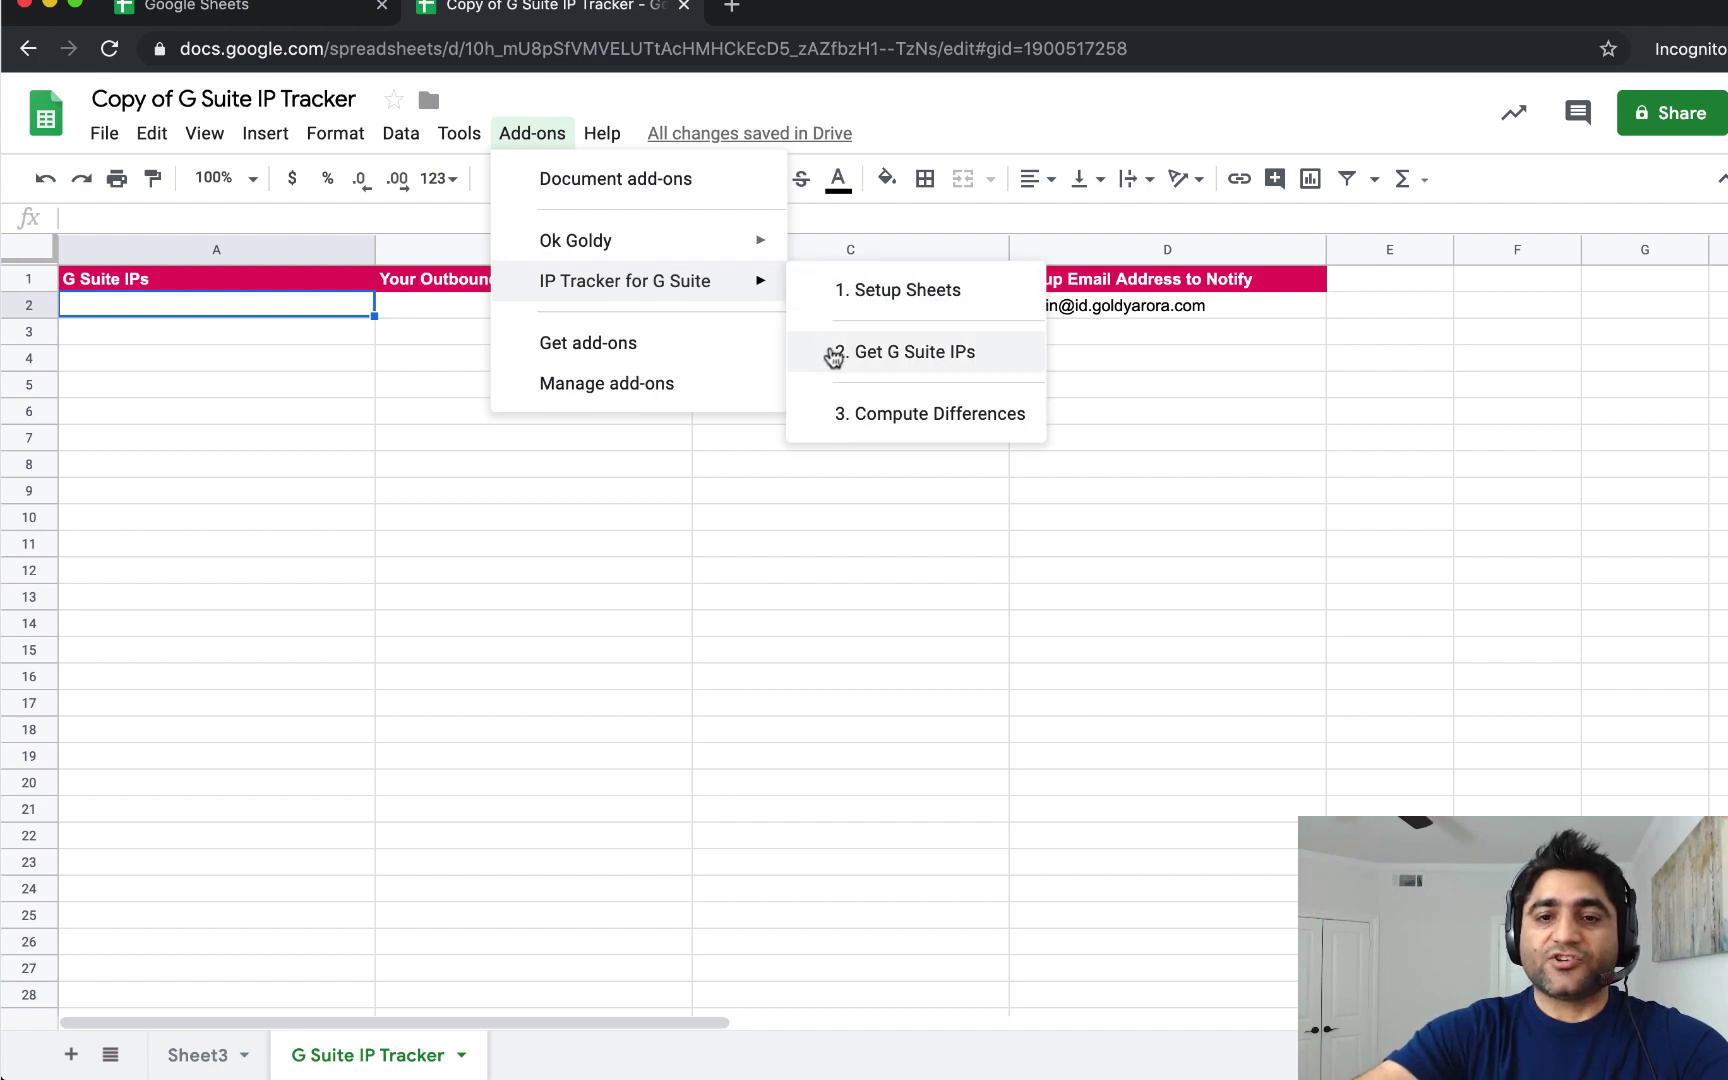
left_click(906, 356)
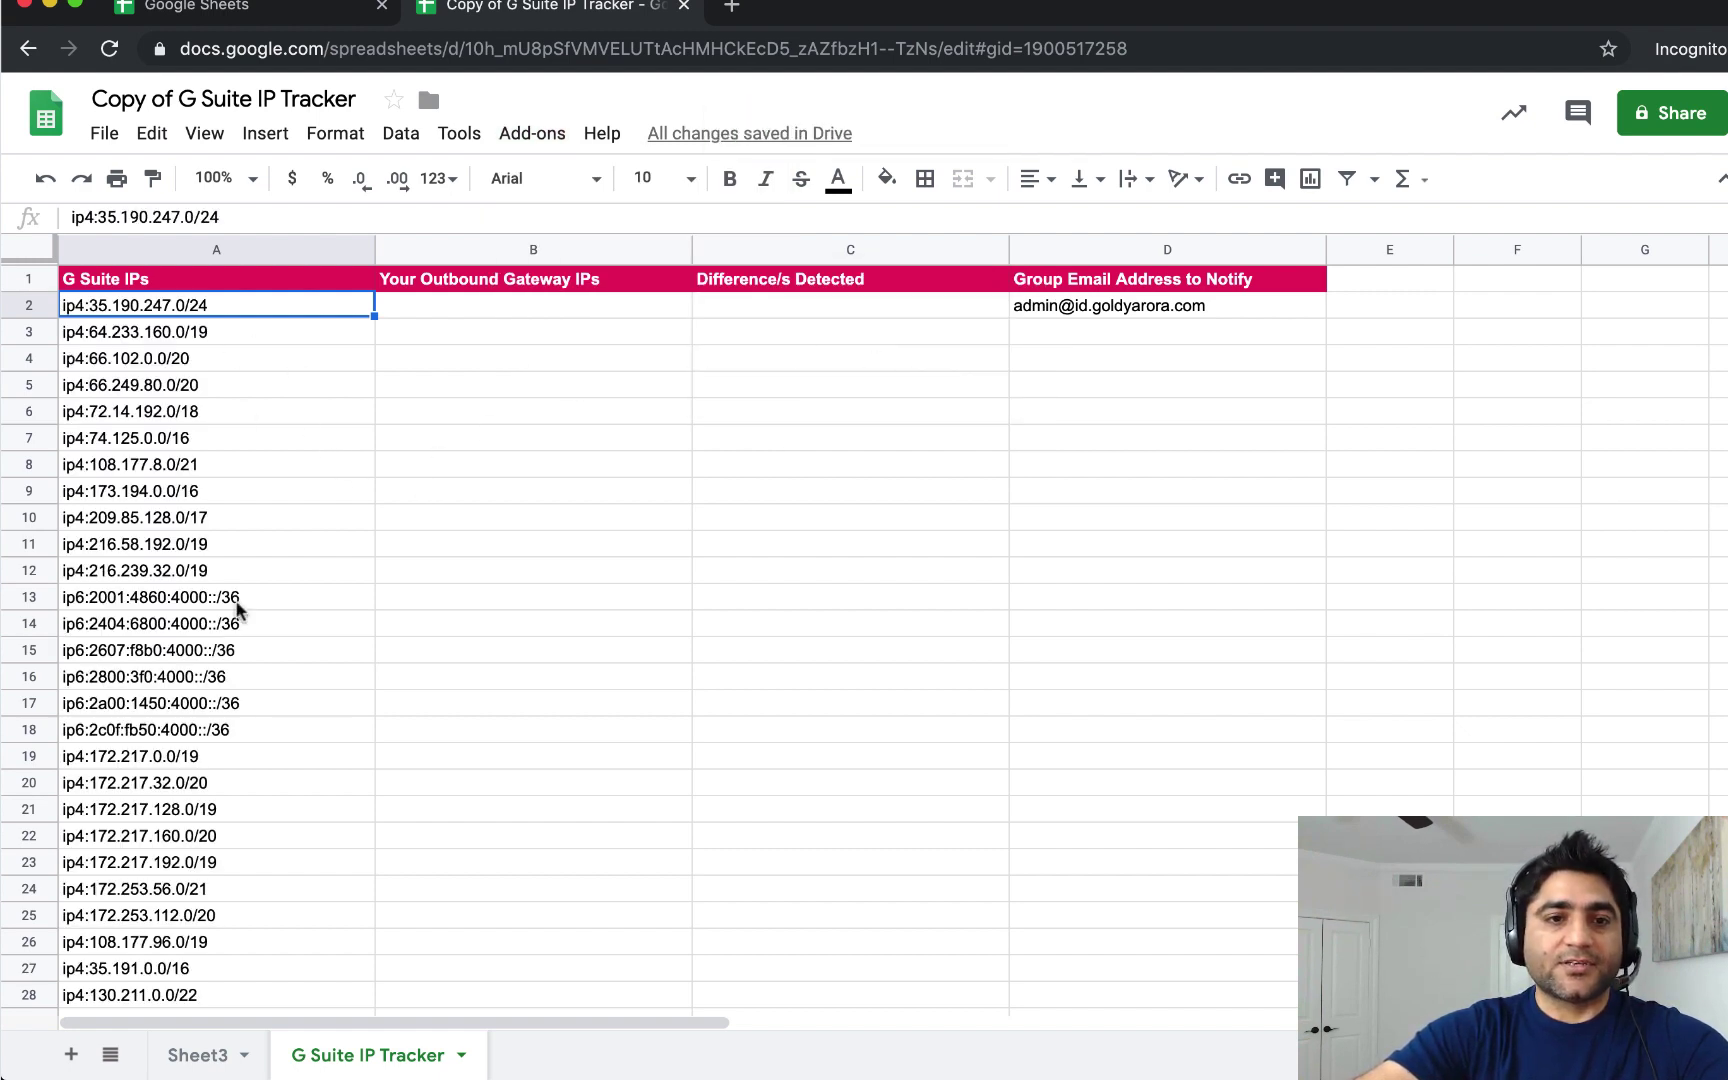
Copy the 27 IP ranges in A2:A28.
scroll(284, 601, "down", 2)
scroll(284, 601, "up", 2)
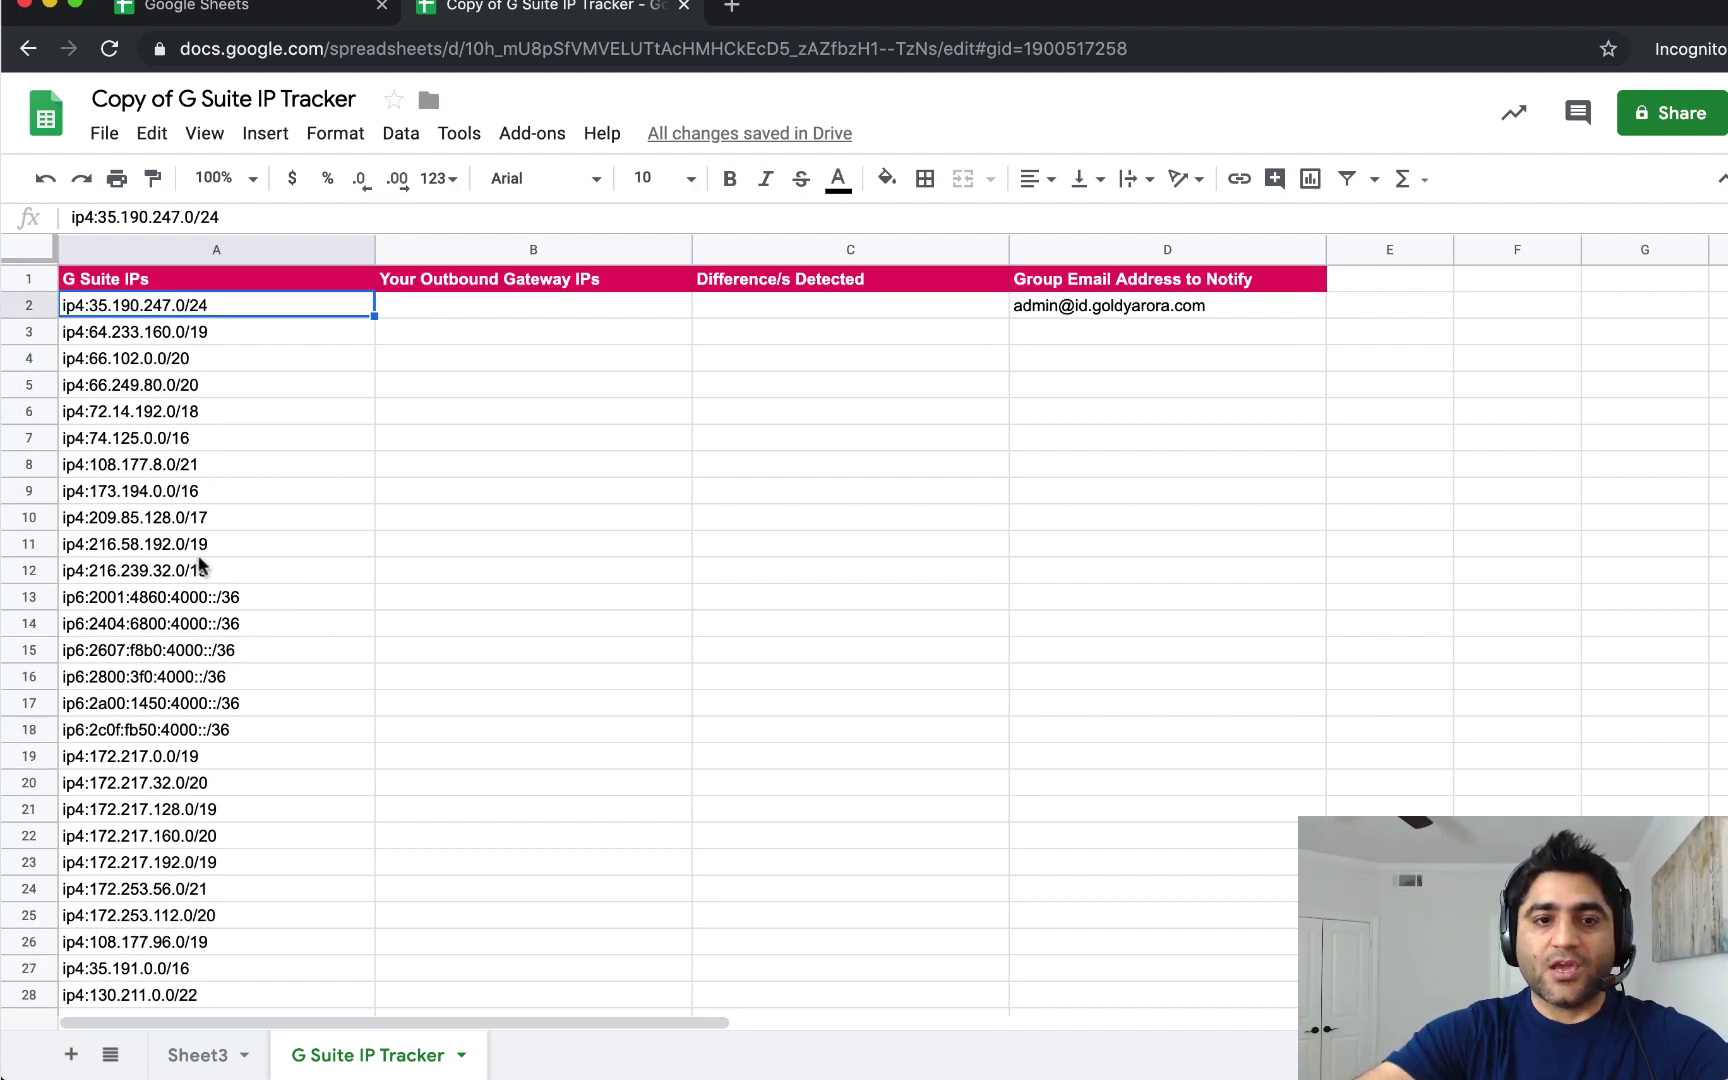
key("shift+Down")
key("shift+Down")
key("shift+Down")
key("shift+Down")
key("shift+Down")
key("shift+Down")
key("shift+Down")
key("shift+Down")
key("shift+Down")
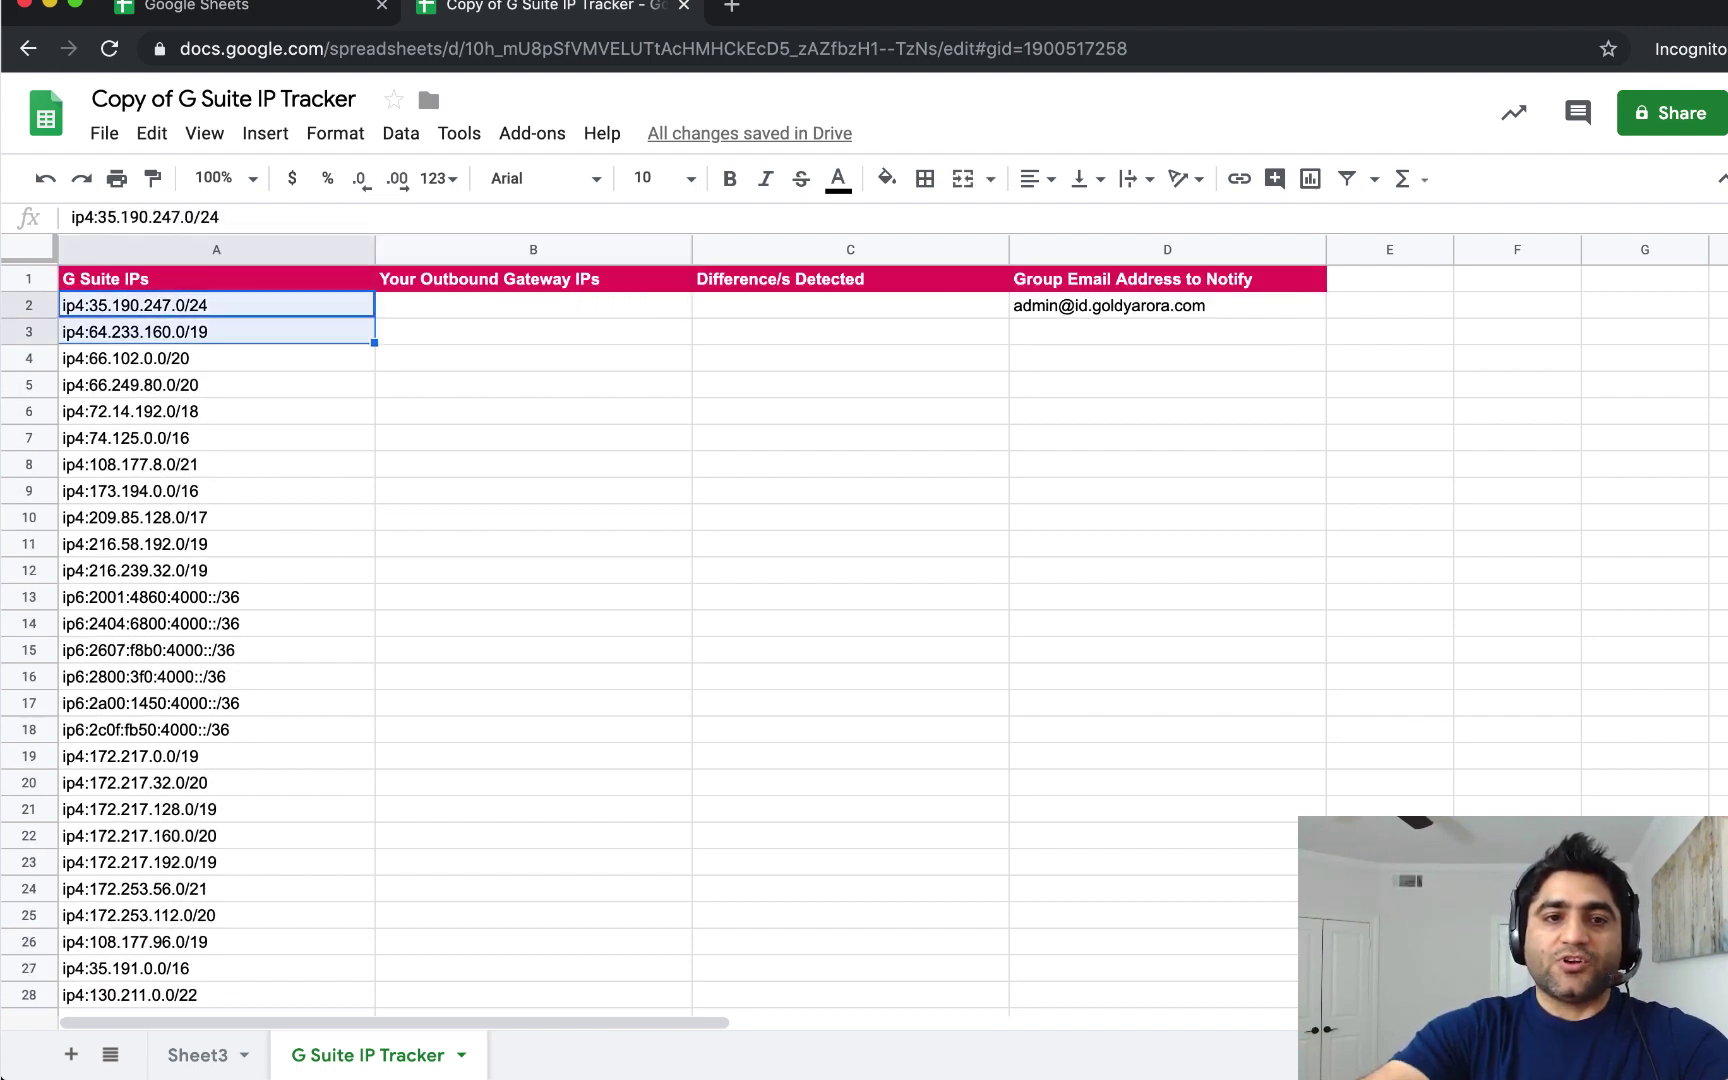
key("shift+Down")
key("shift+Down")
key("shift+Down")
key("shift+Down")
key("shift+Down")
key("shift+Down")
key("shift+Down")
key("shift+Down")
key("shift+Down")
key("shift+Down")
key("shift+Down")
key("shift+Down")
key("shift+Down")
key("shift+Down")
key("shift+Down")
key("shift+Down")
key("shift+Down")
key("shift+Down")
key("shift+Down")
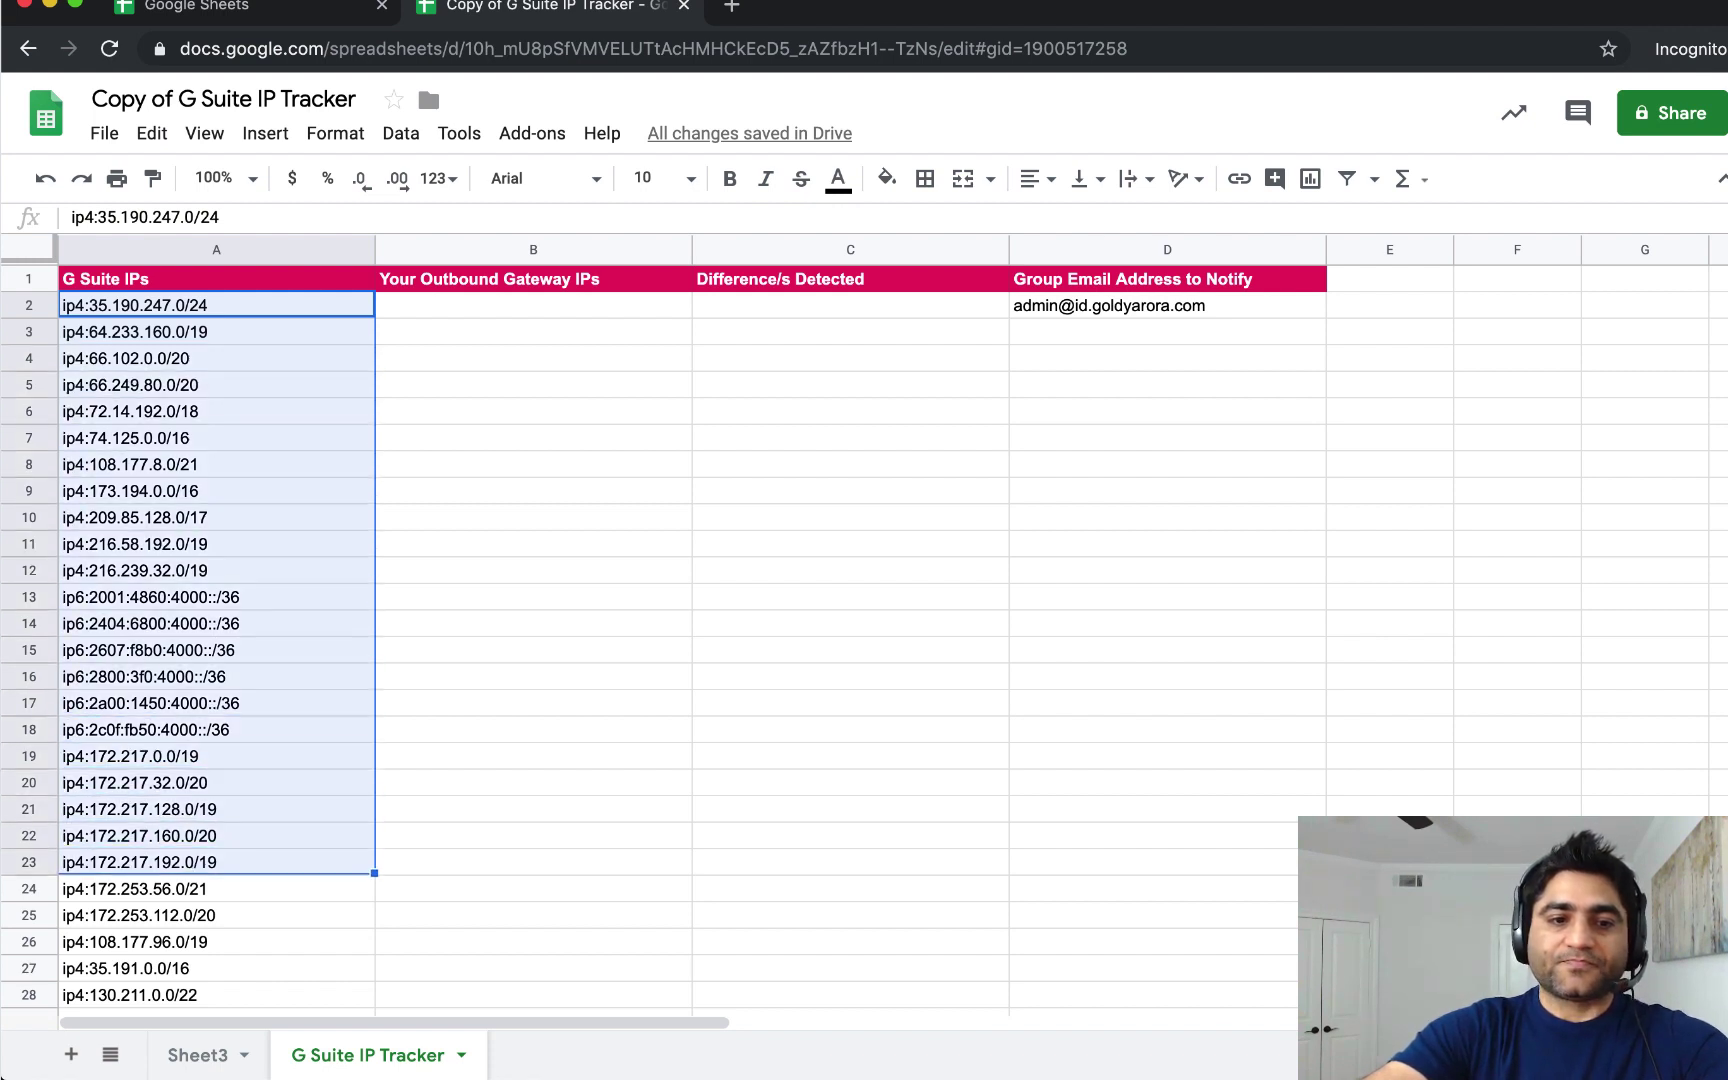
key("shift+Up")
key("shift+Up")
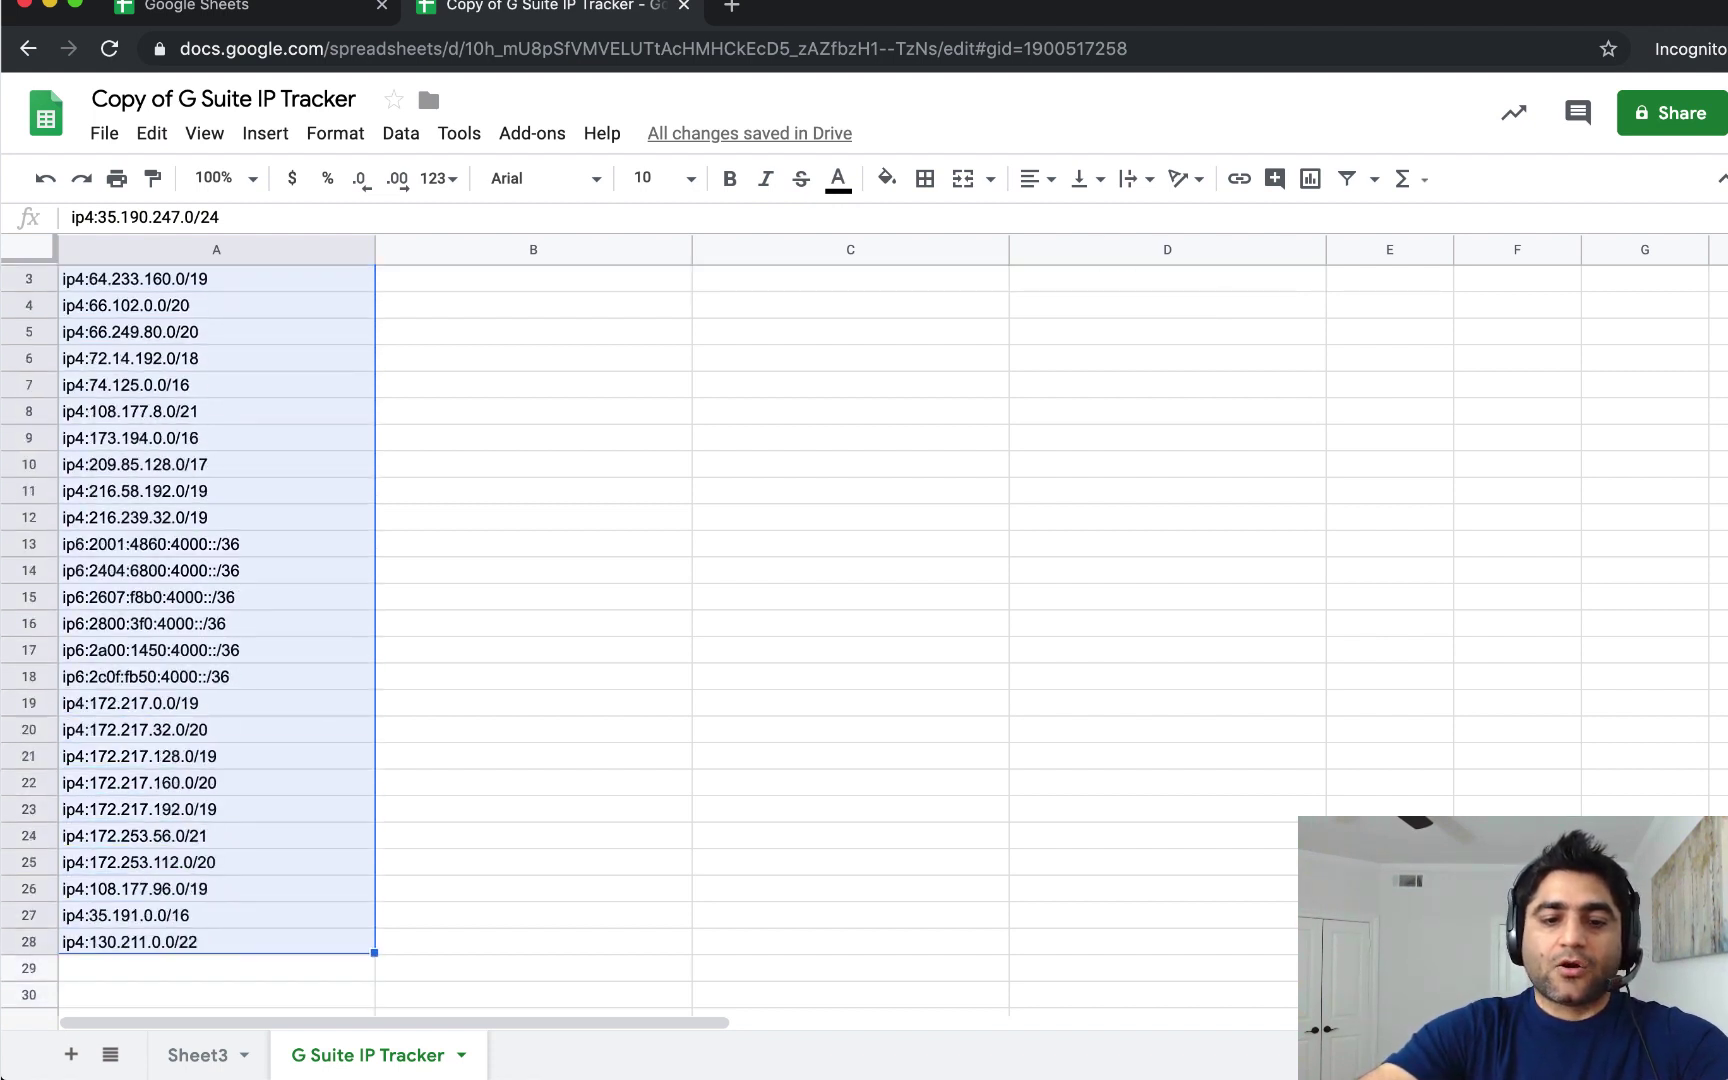
key("cmd+c")
scroll(547, 575, "up", 1)
Paste the copied IP ranges into B2 under Your Outbound Gateway IPs.
left_click(497, 305)
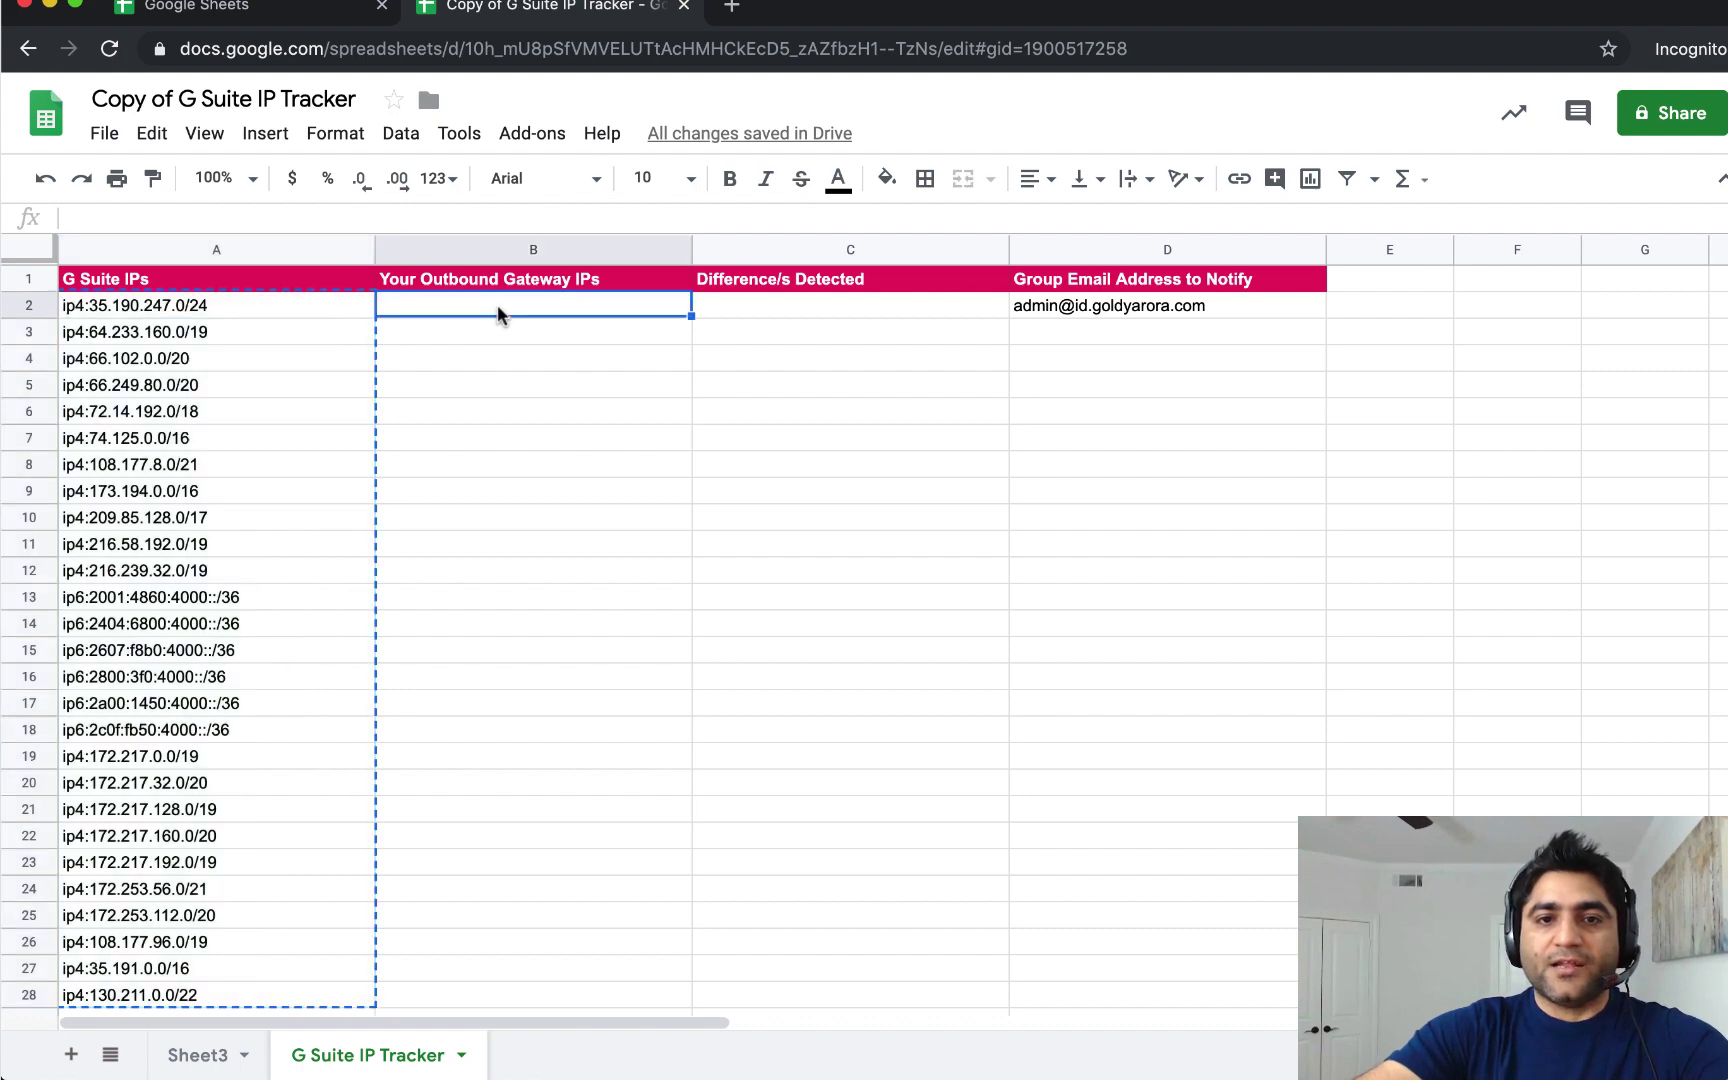
key("cmd+v")
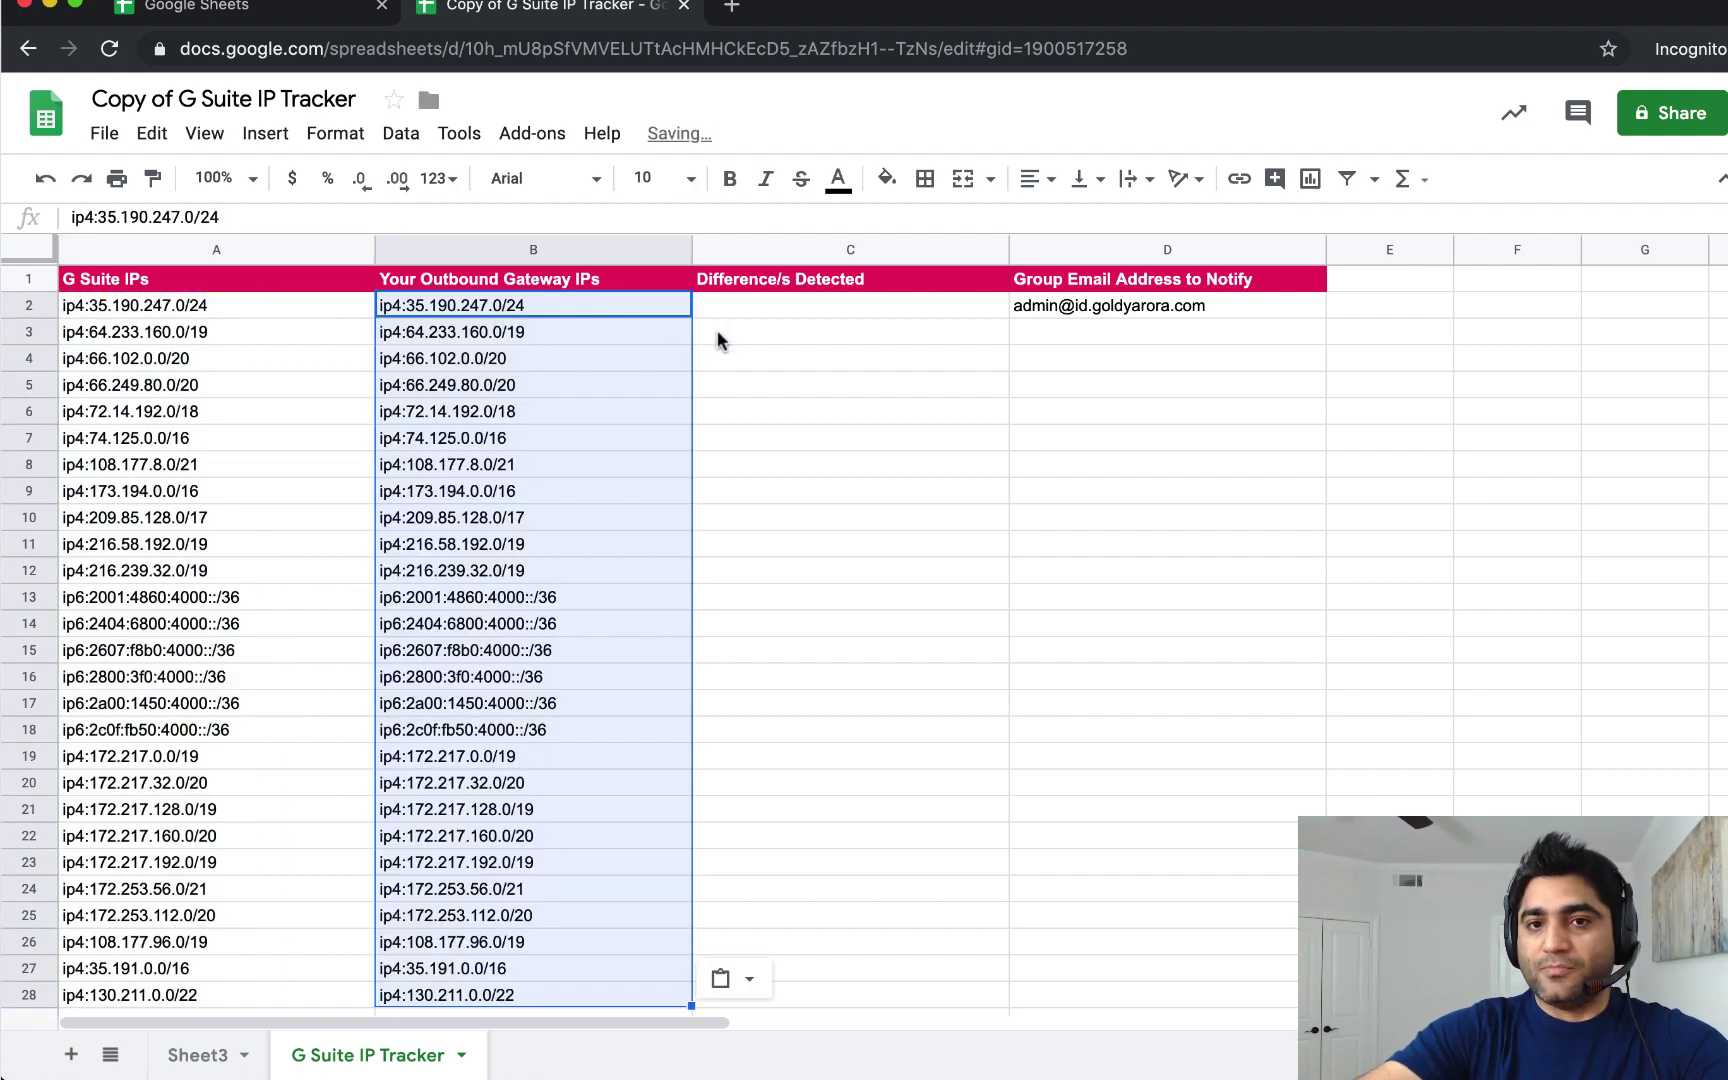
left_click(737, 306)
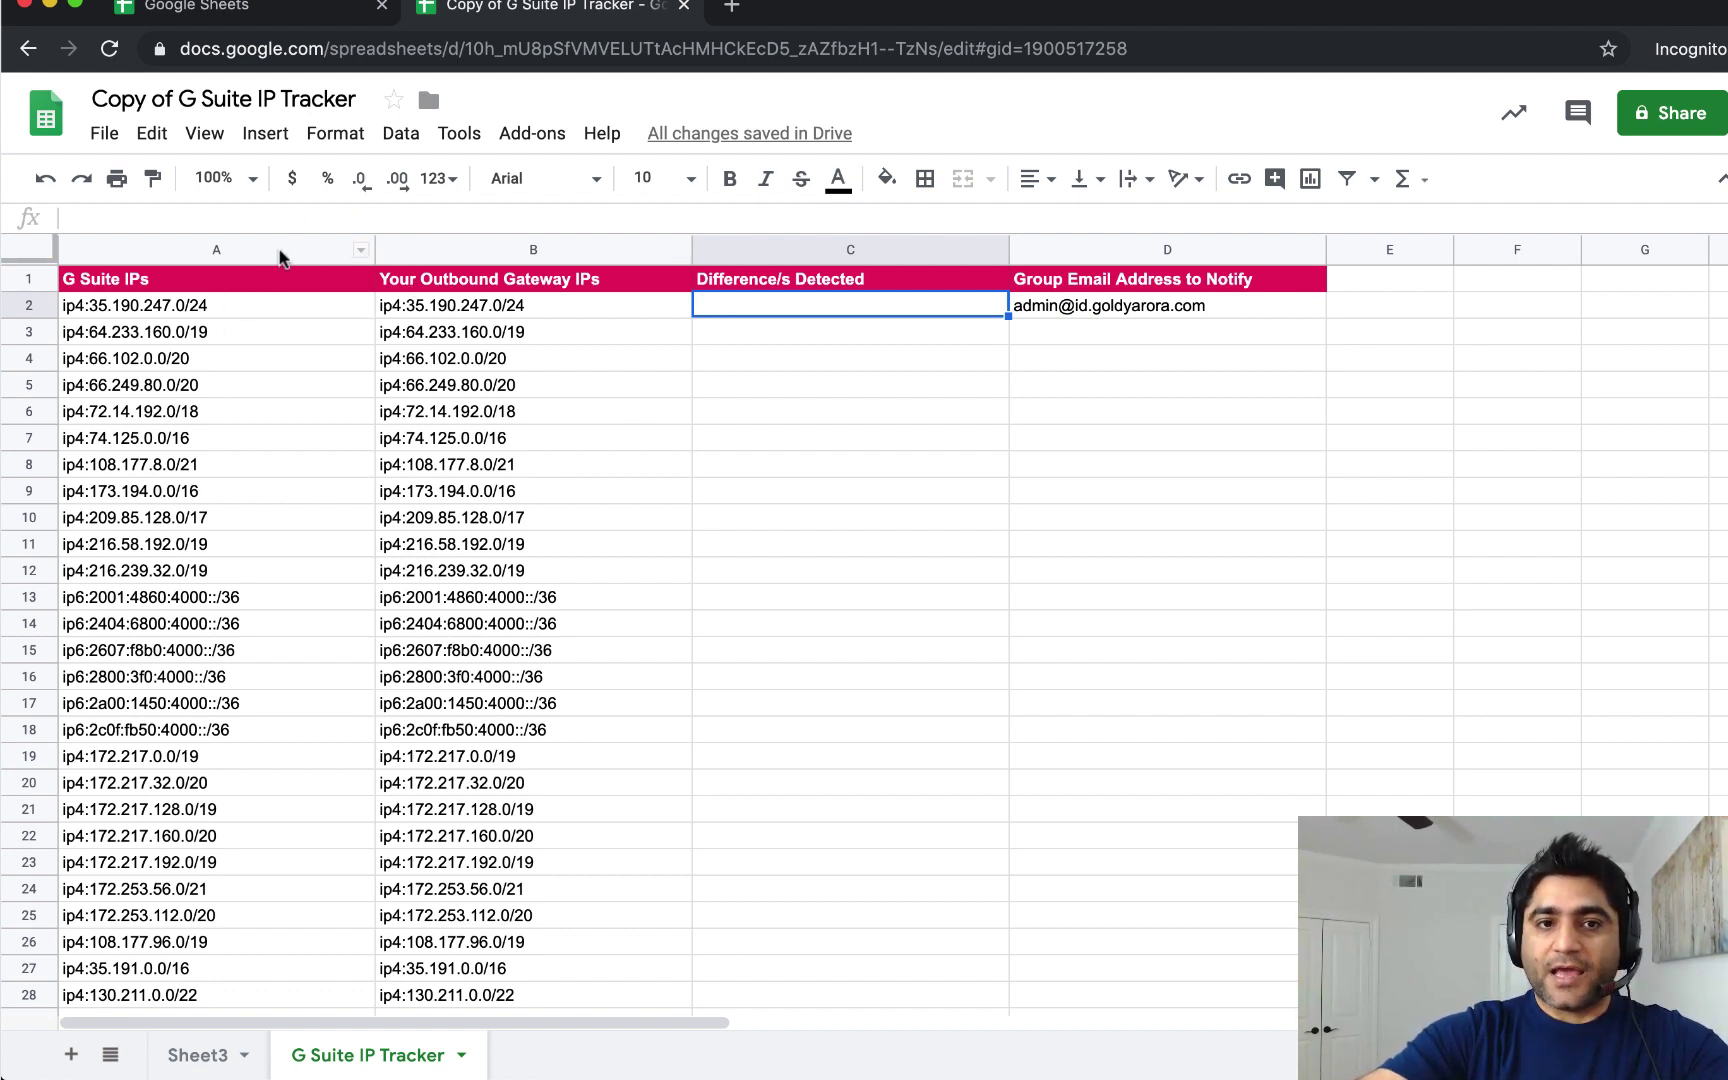
Compare the G Suite IPs and gateway IP columns, ending on the empty Difference Detected cell C2.
left_click(504, 314)
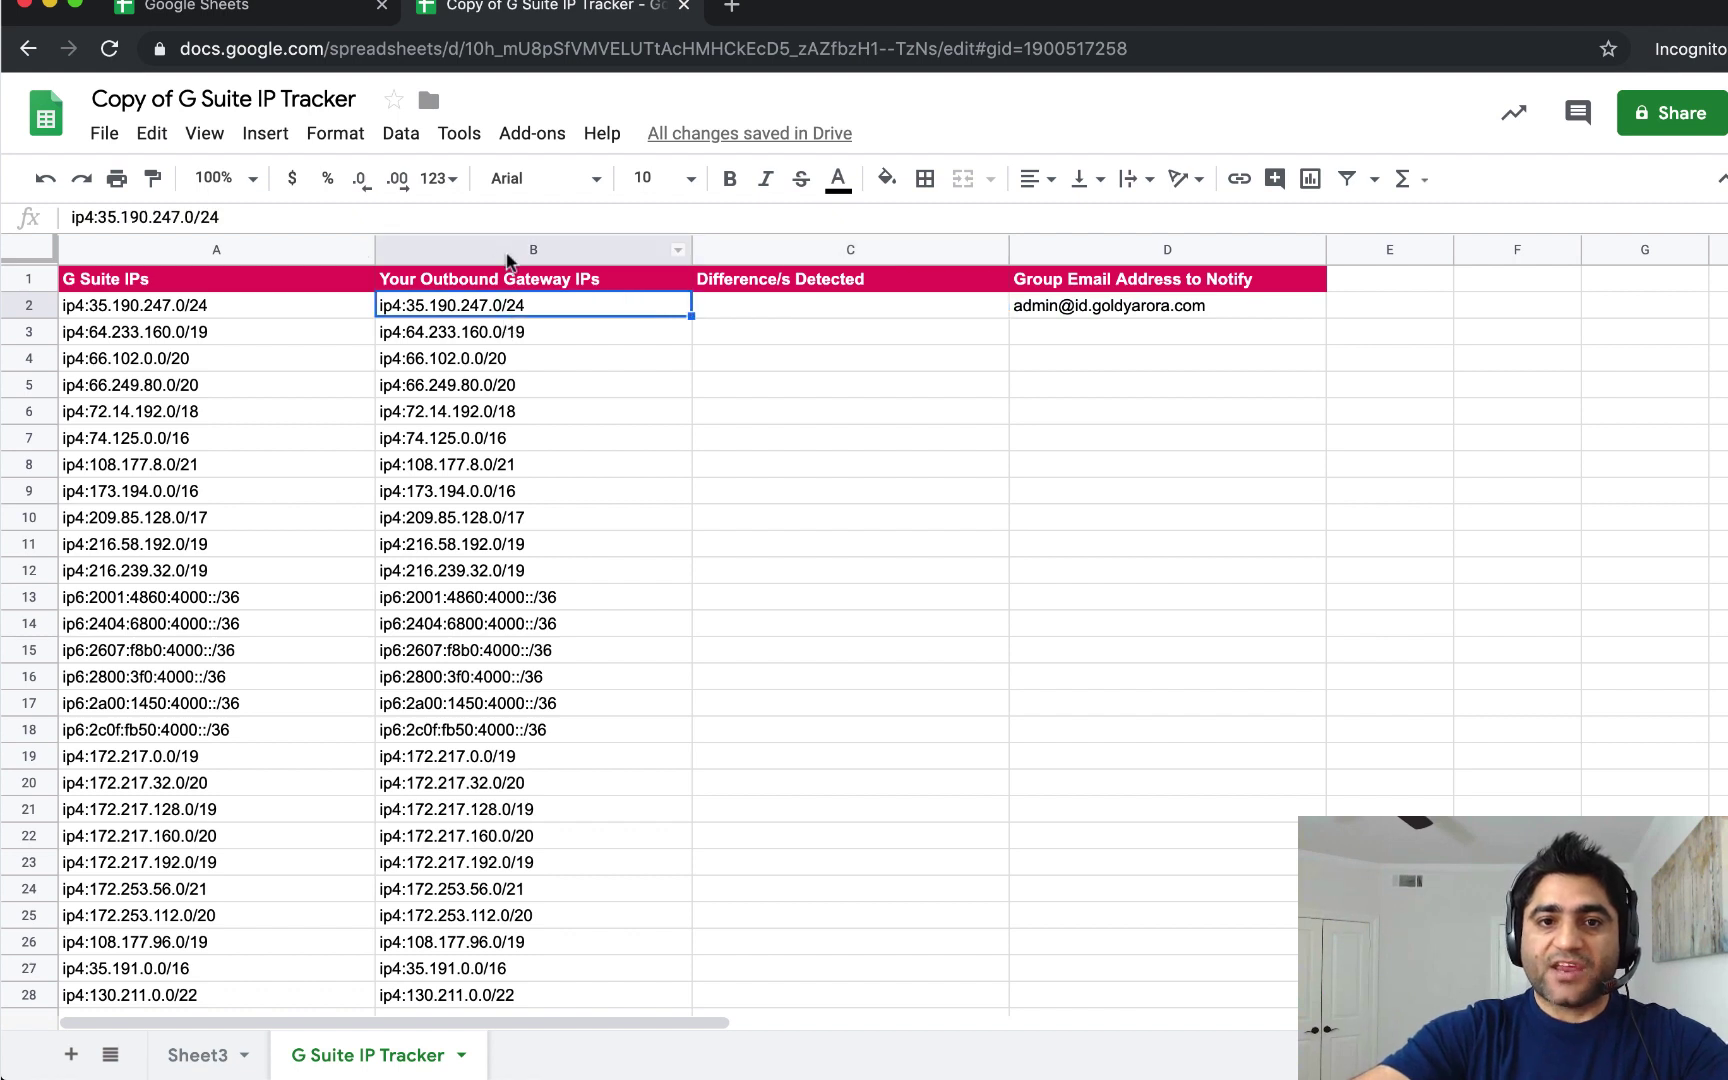
left_click(508, 250)
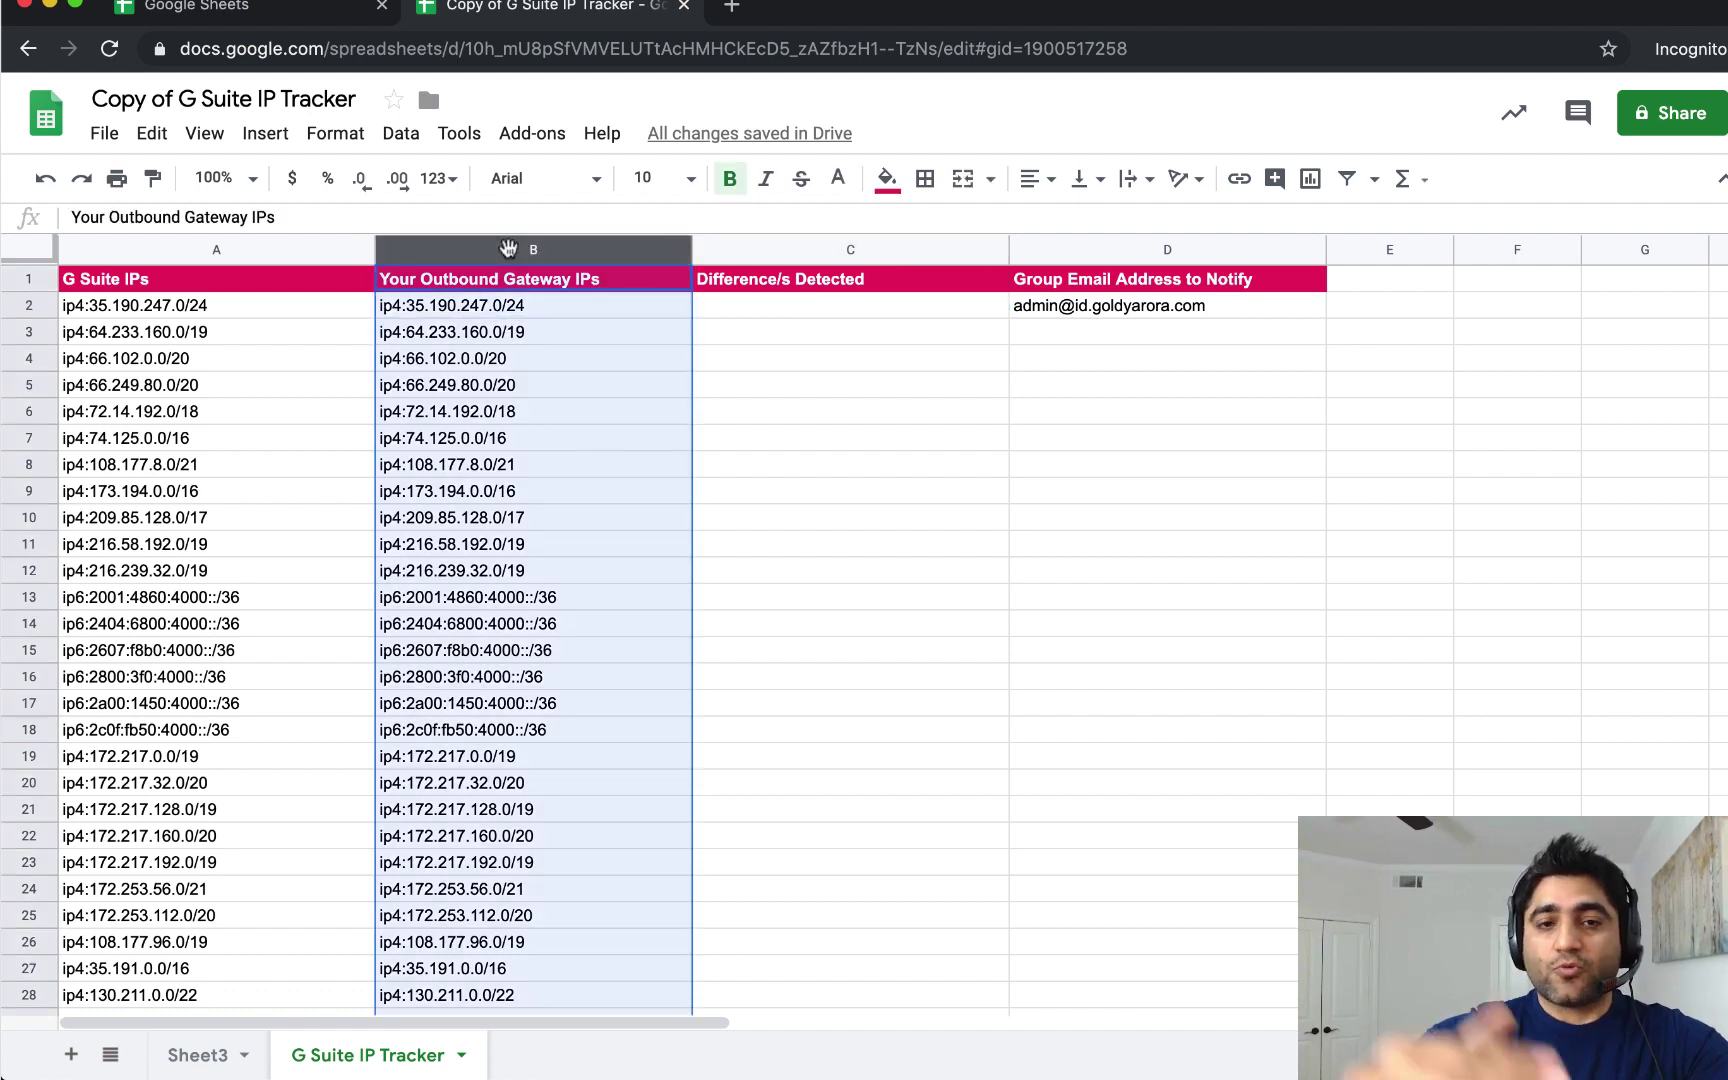
left_click(212, 250)
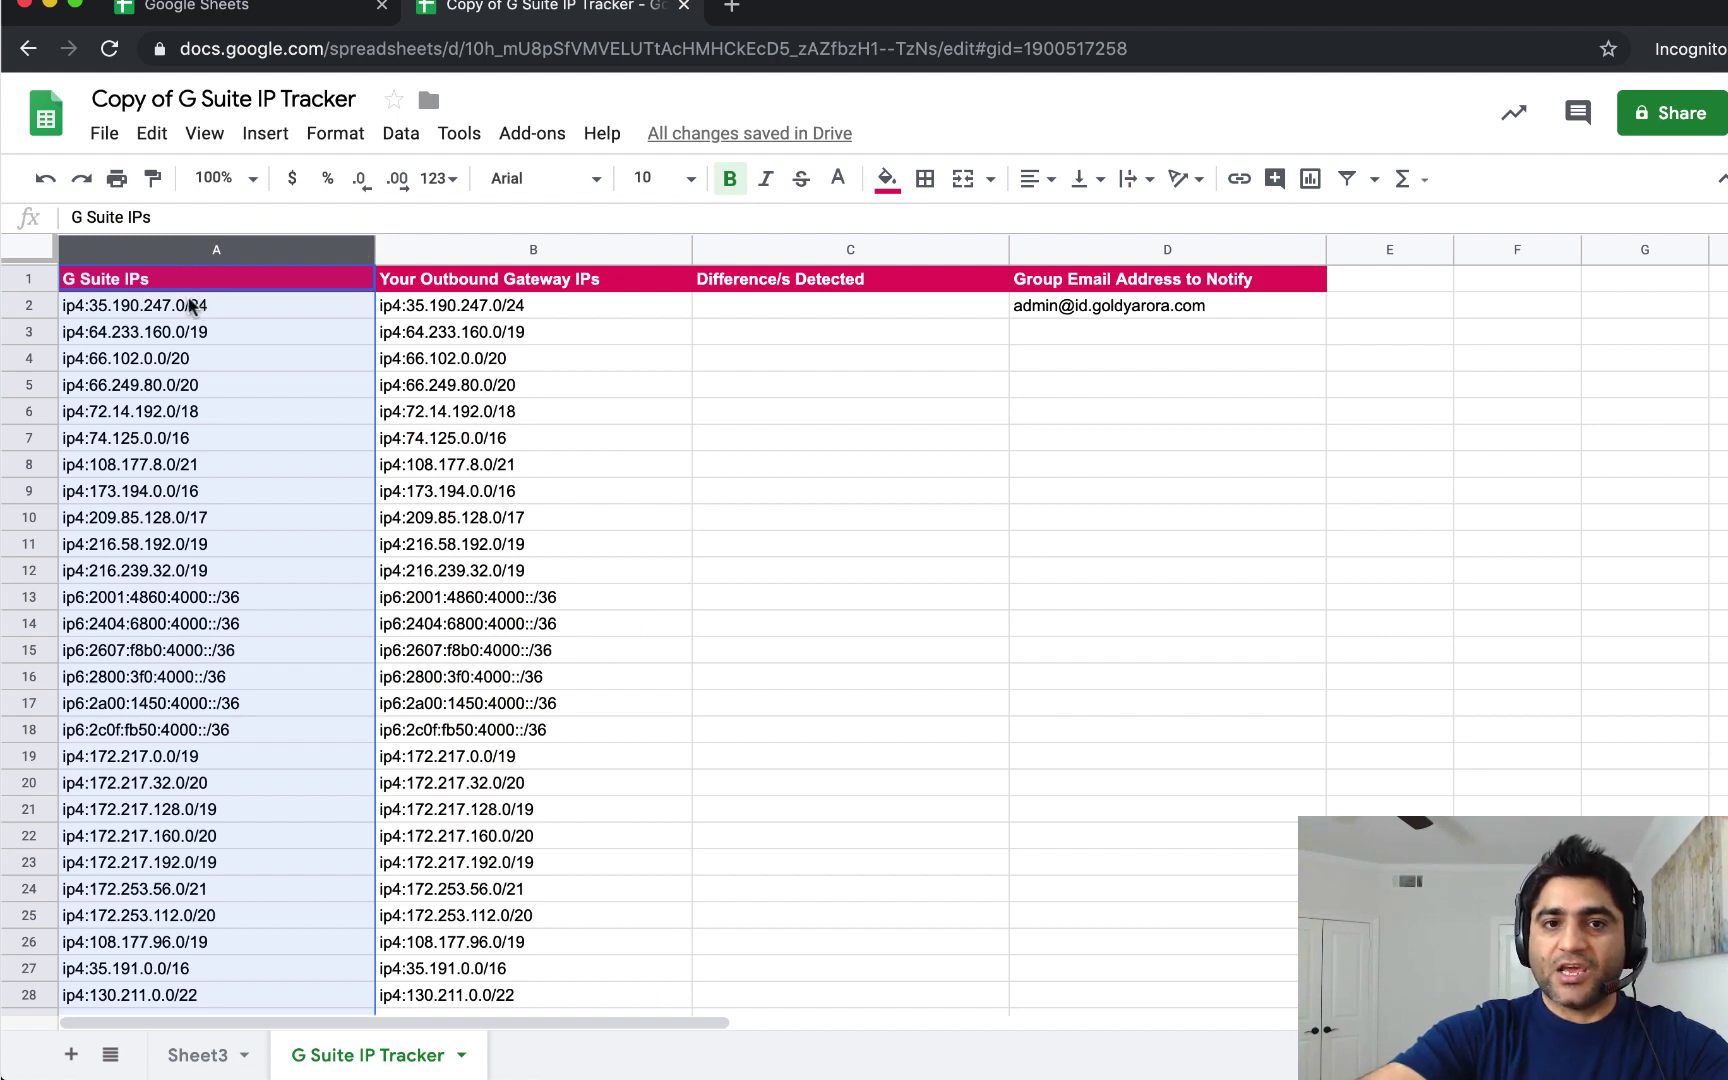
left_click(481, 252)
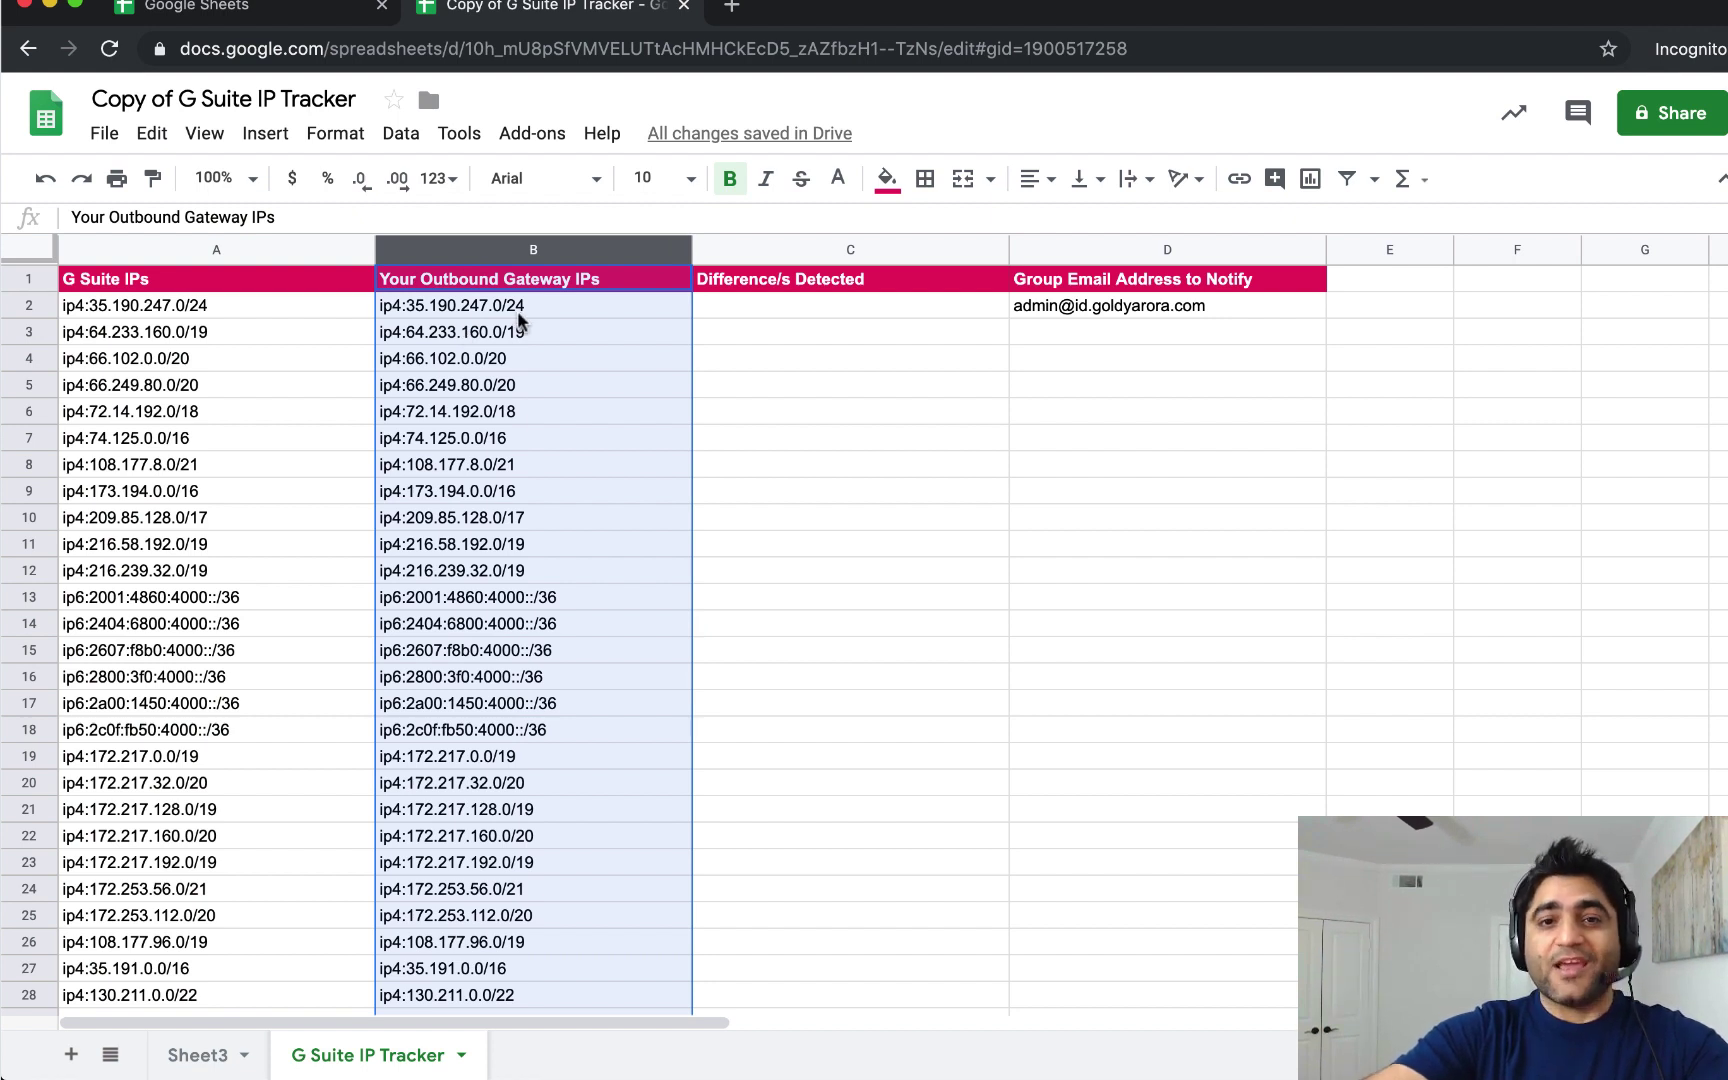
left_click_drag(713, 305, 698, 430)
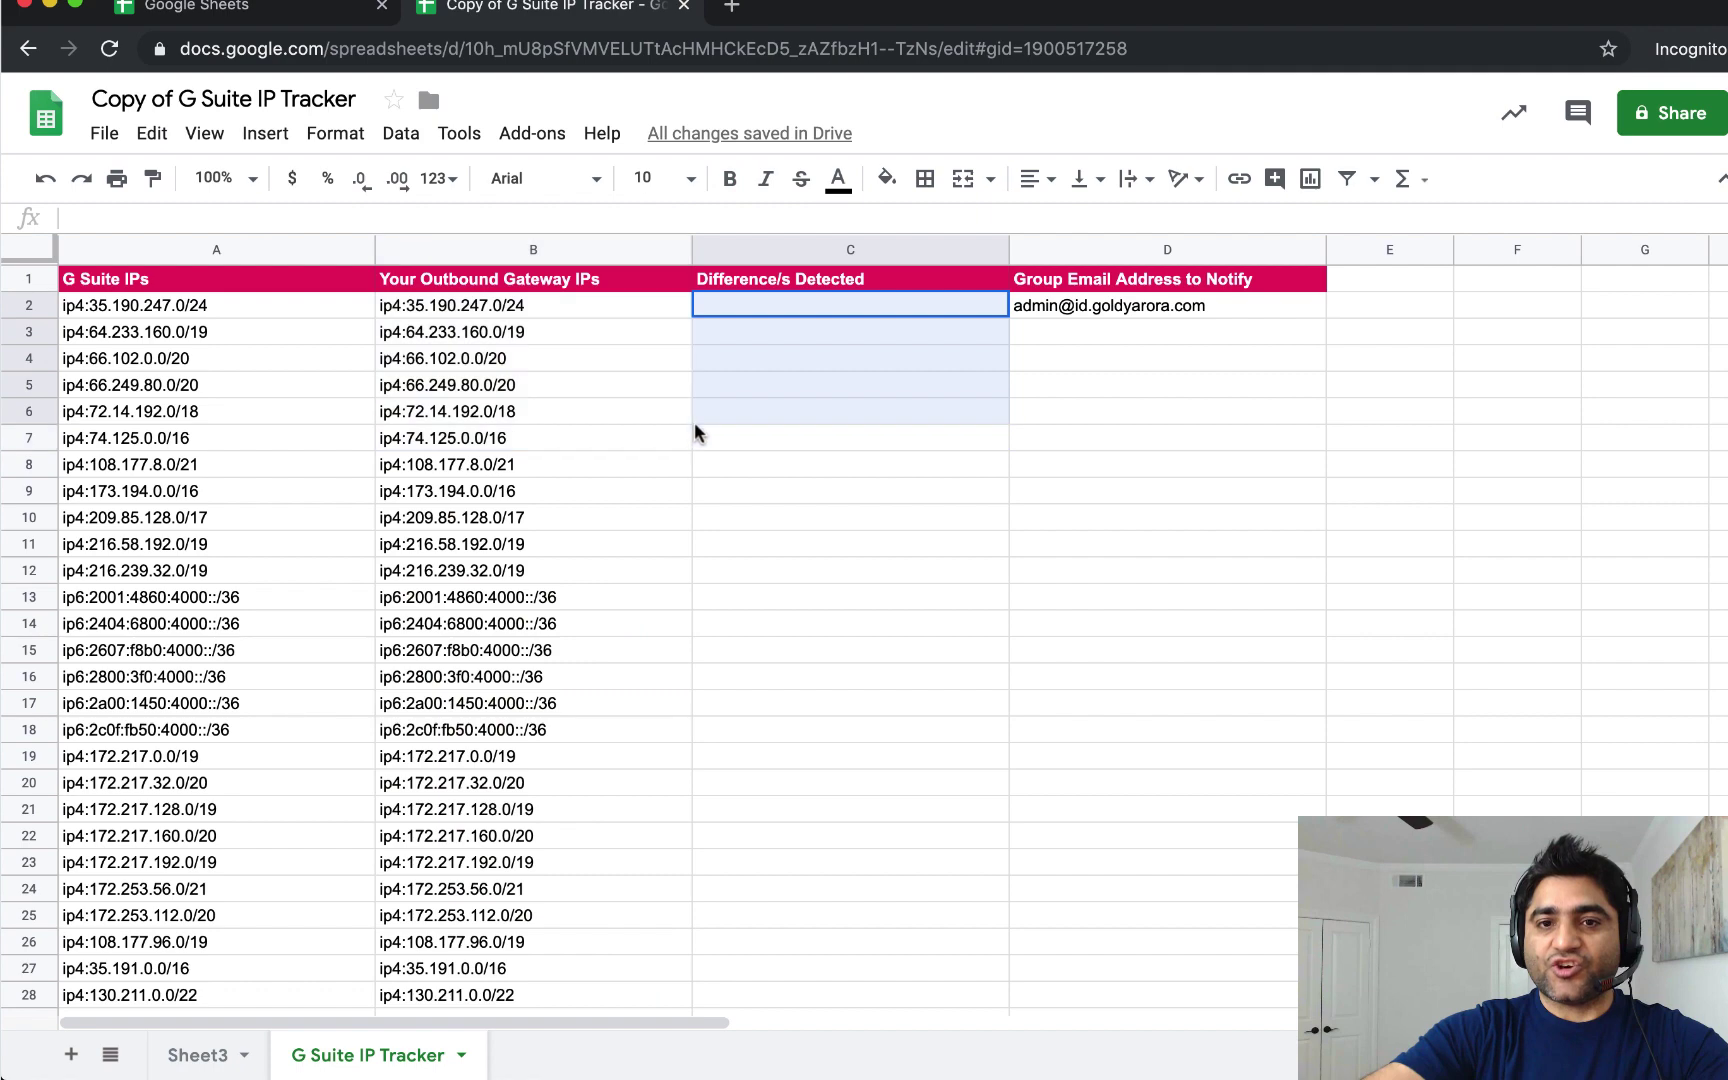
left_click(775, 320)
left_click(812, 306)
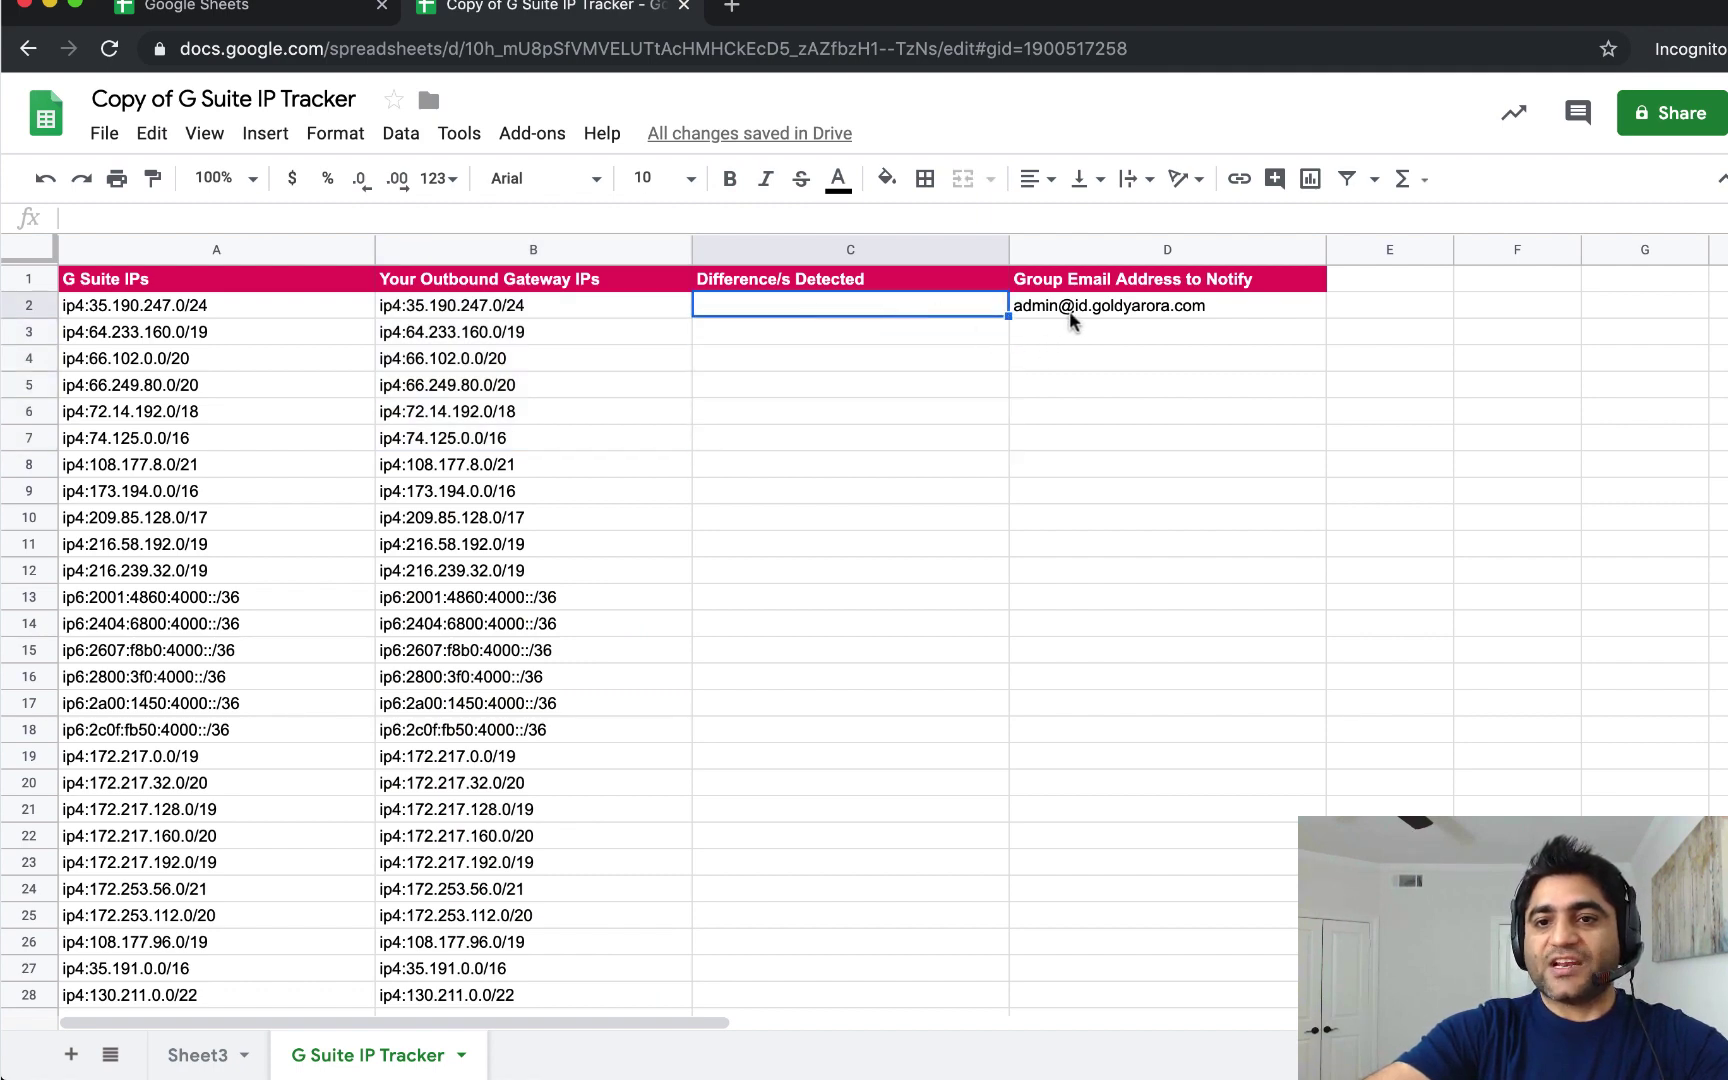
left_click(1040, 316)
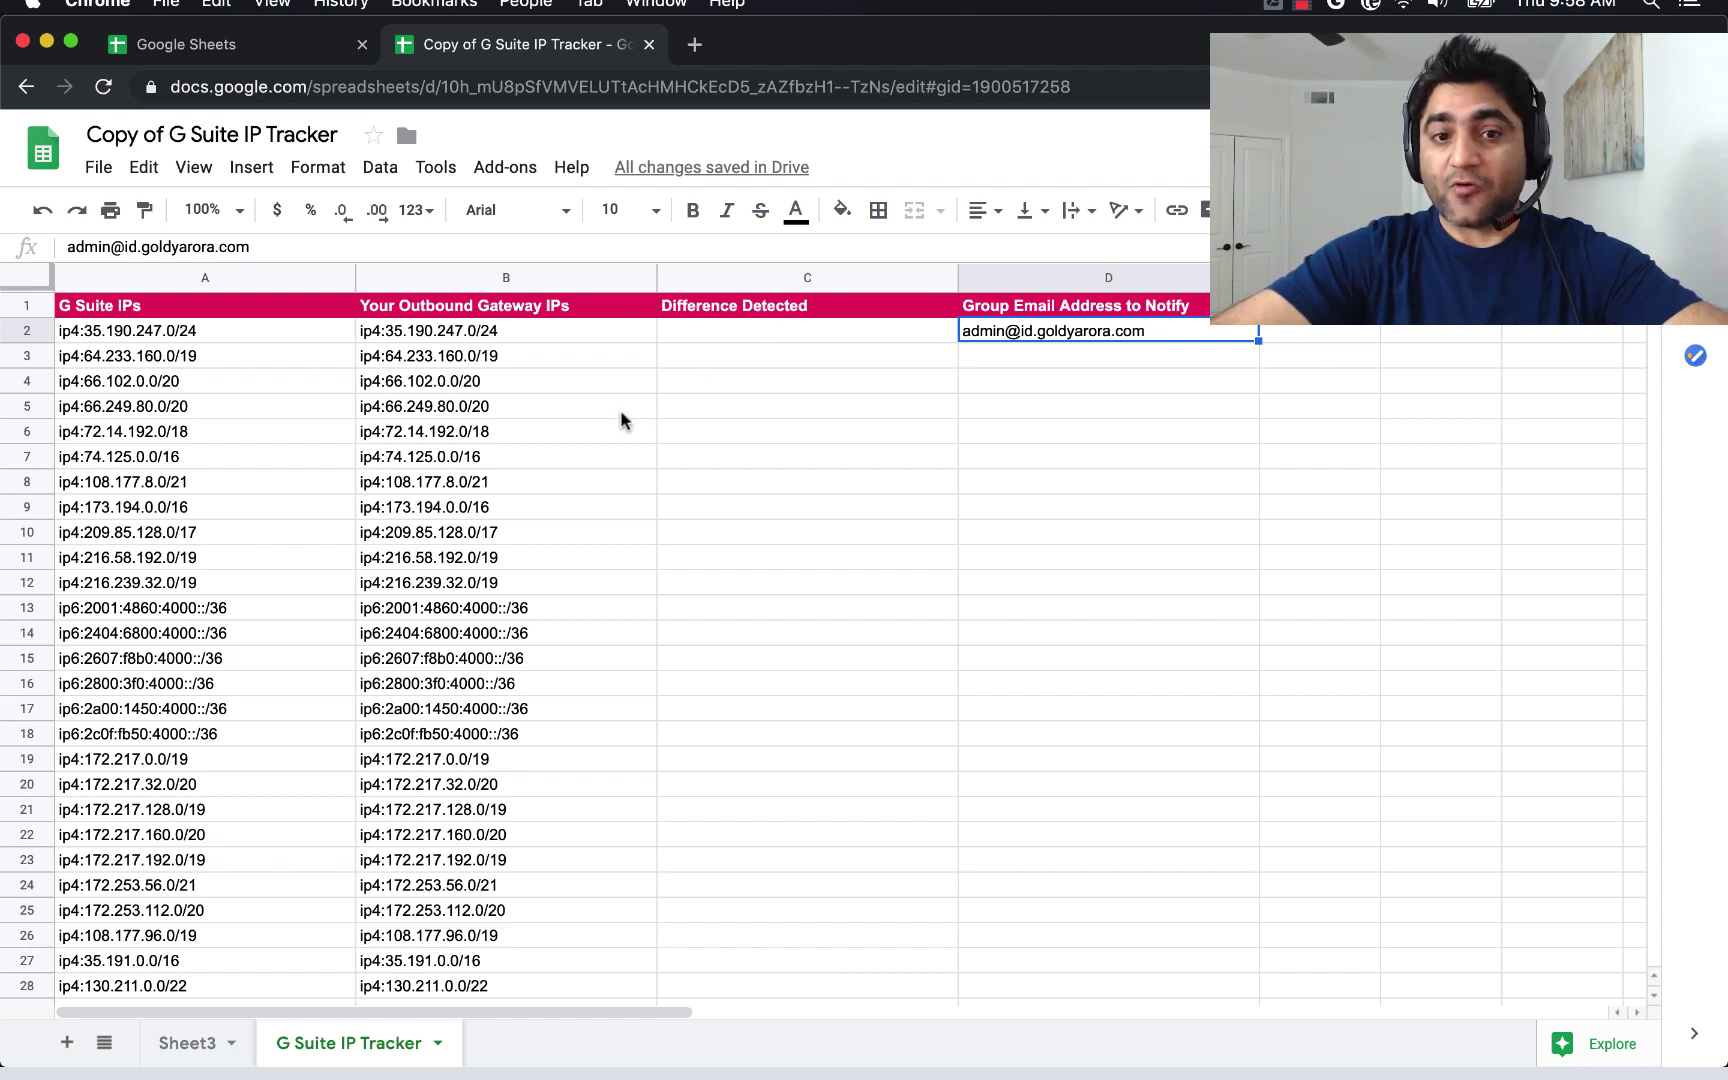
left_click(716, 334)
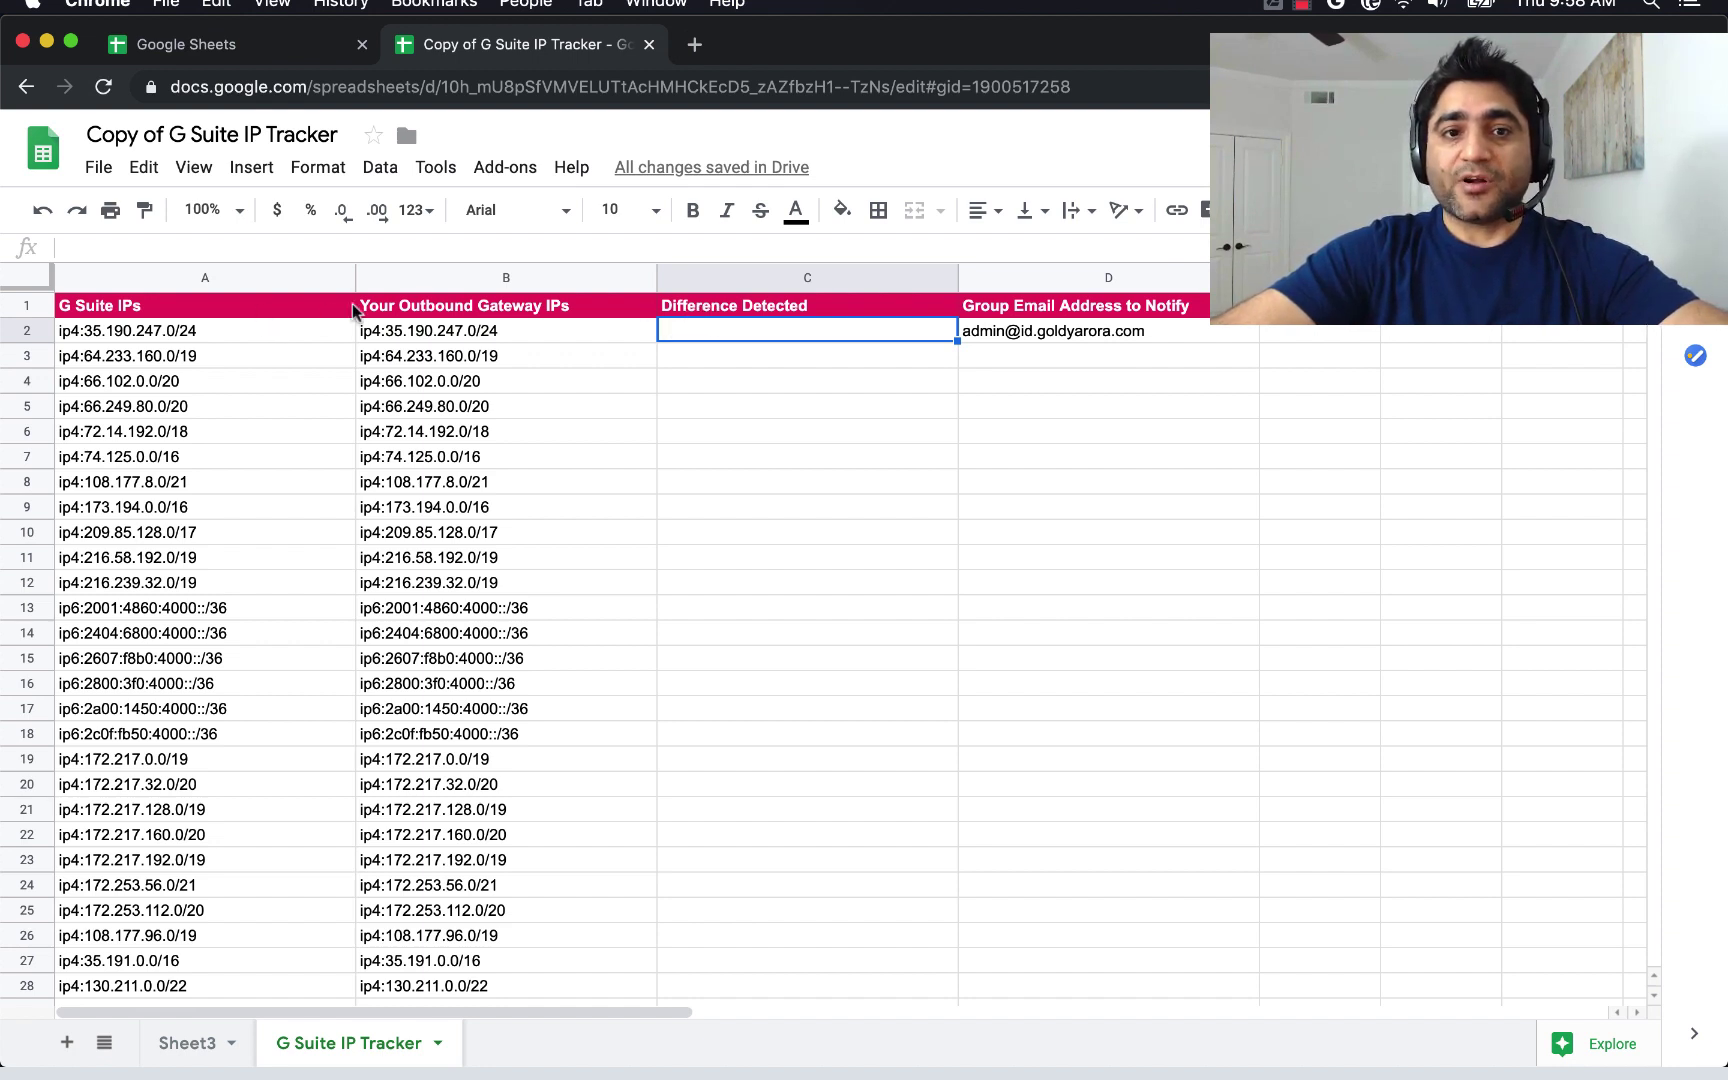
Run 3. Compute Differences and confirm C2 under Difference Detected stays empty.
left_click(505, 168)
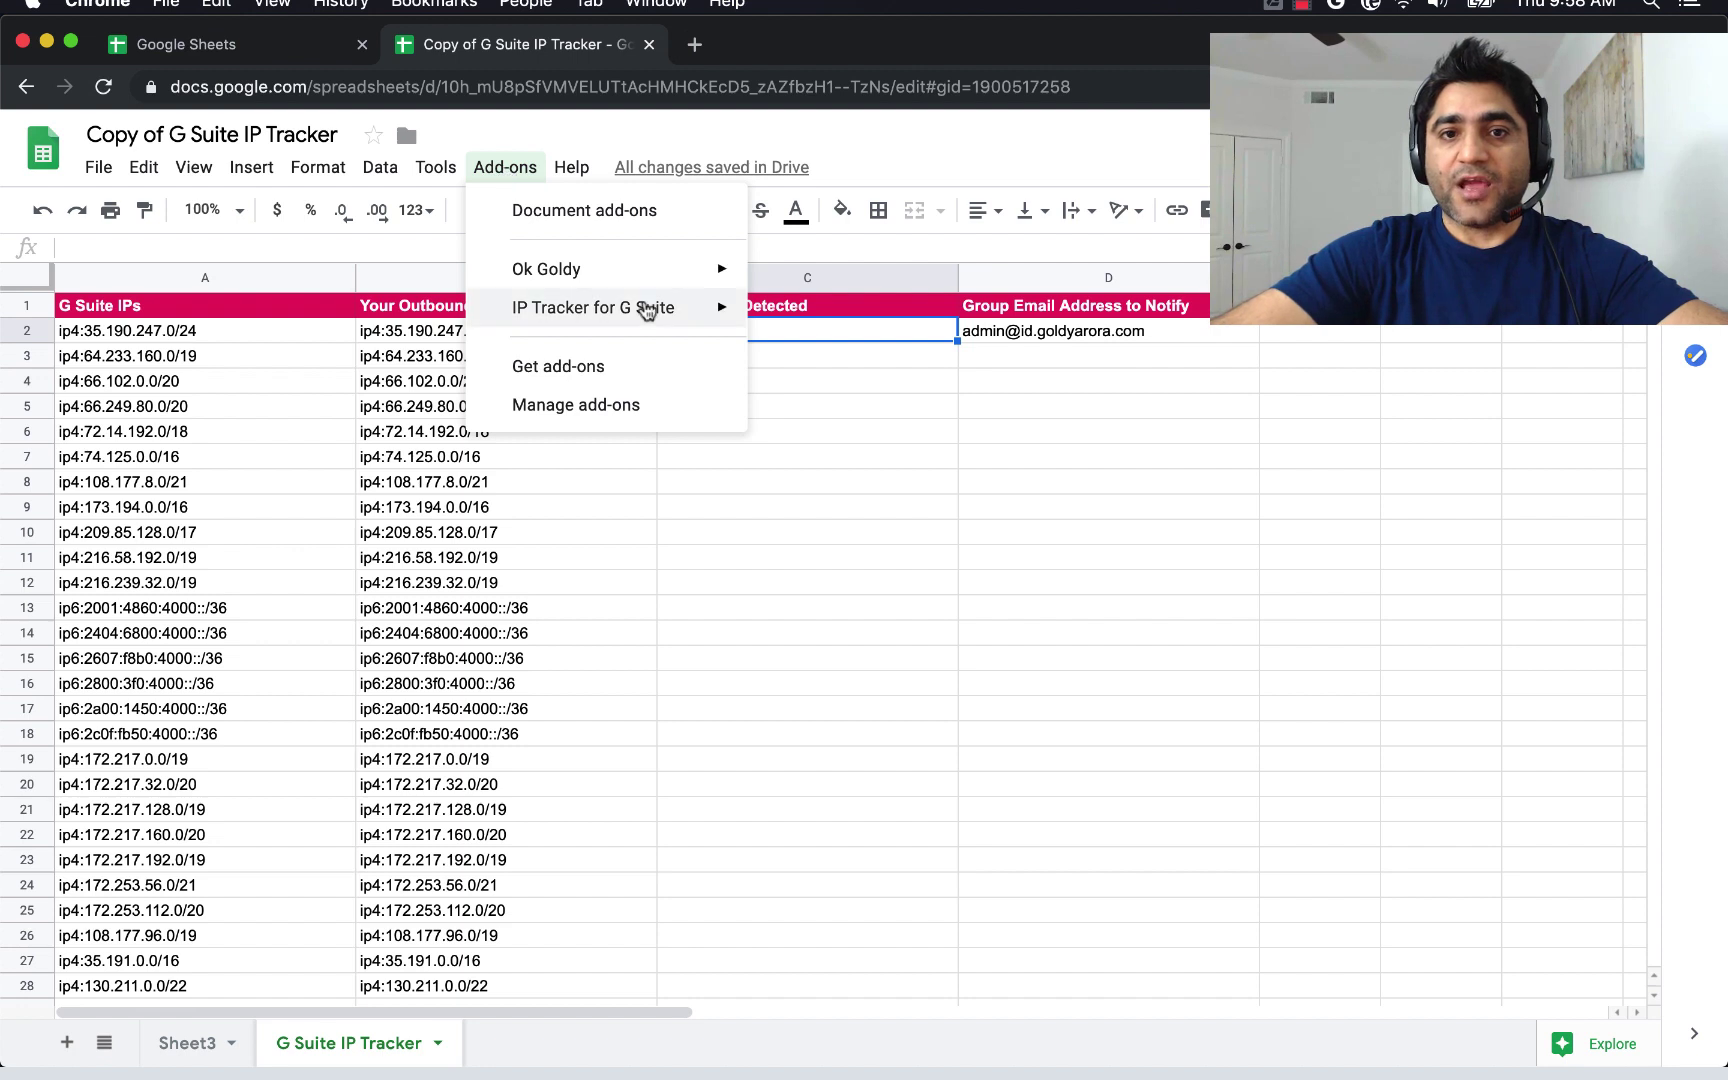
mouse_move(650, 308)
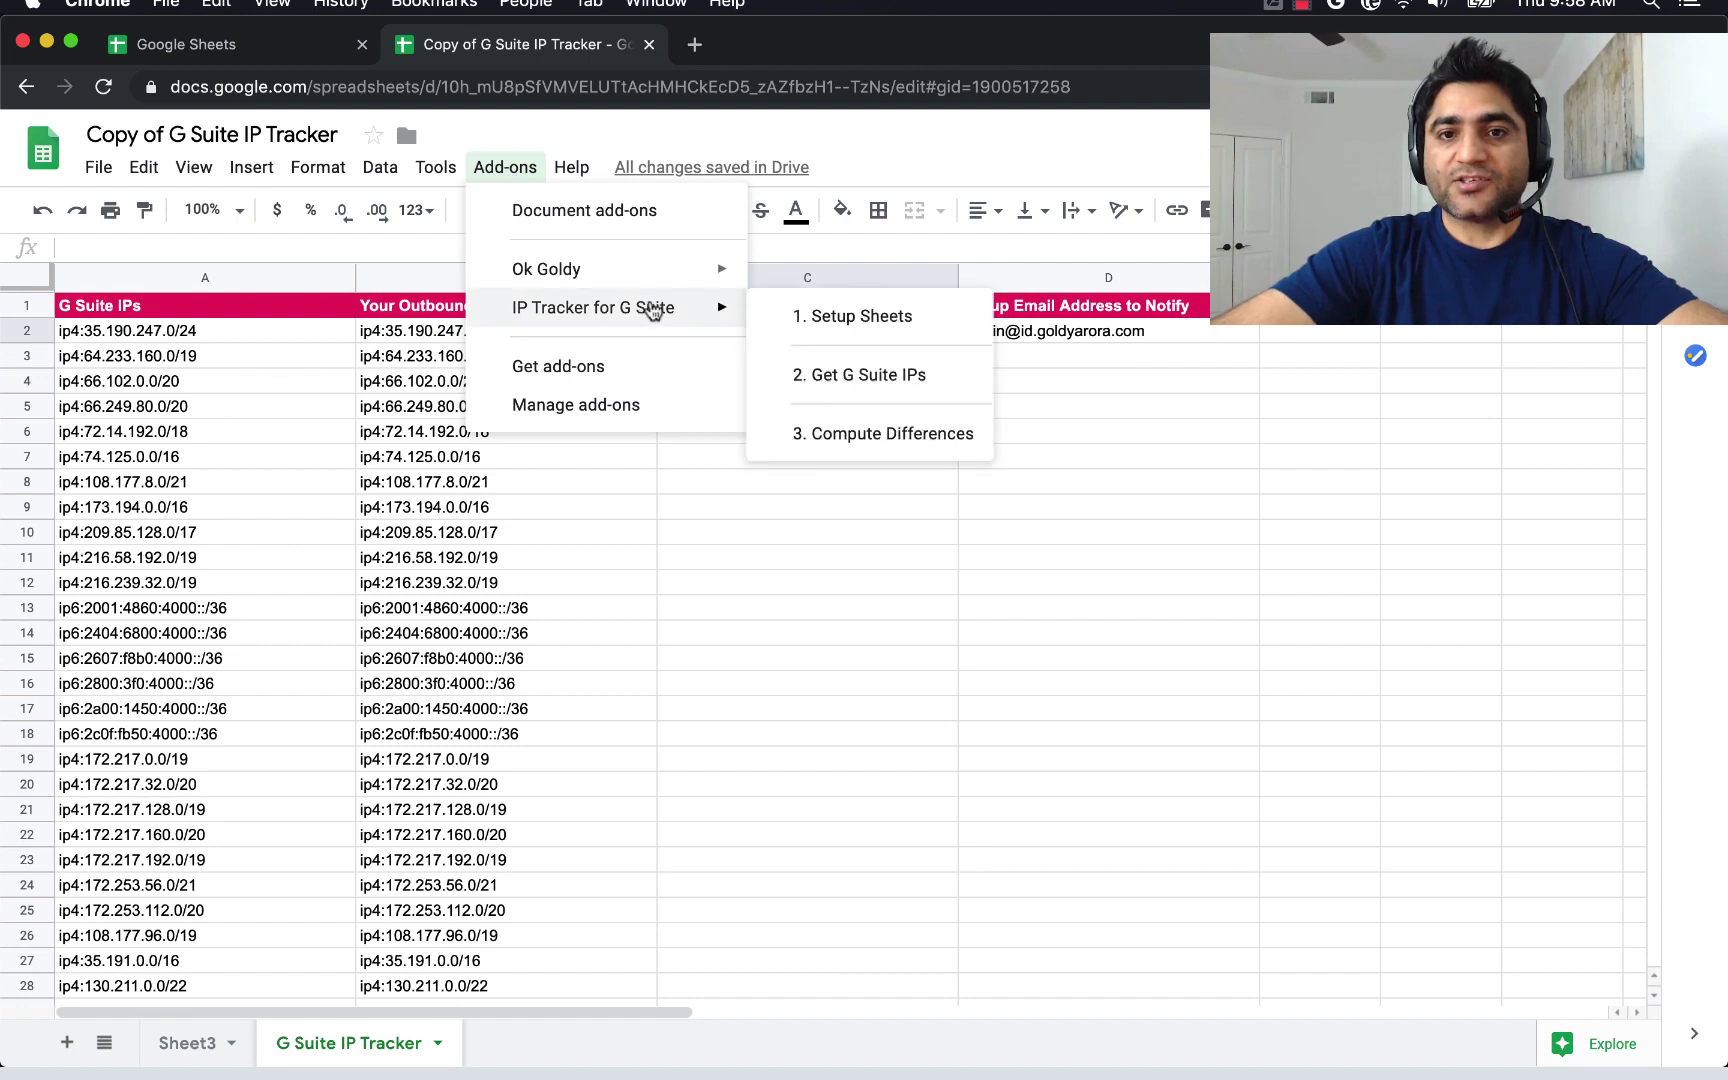
left_click(843, 433)
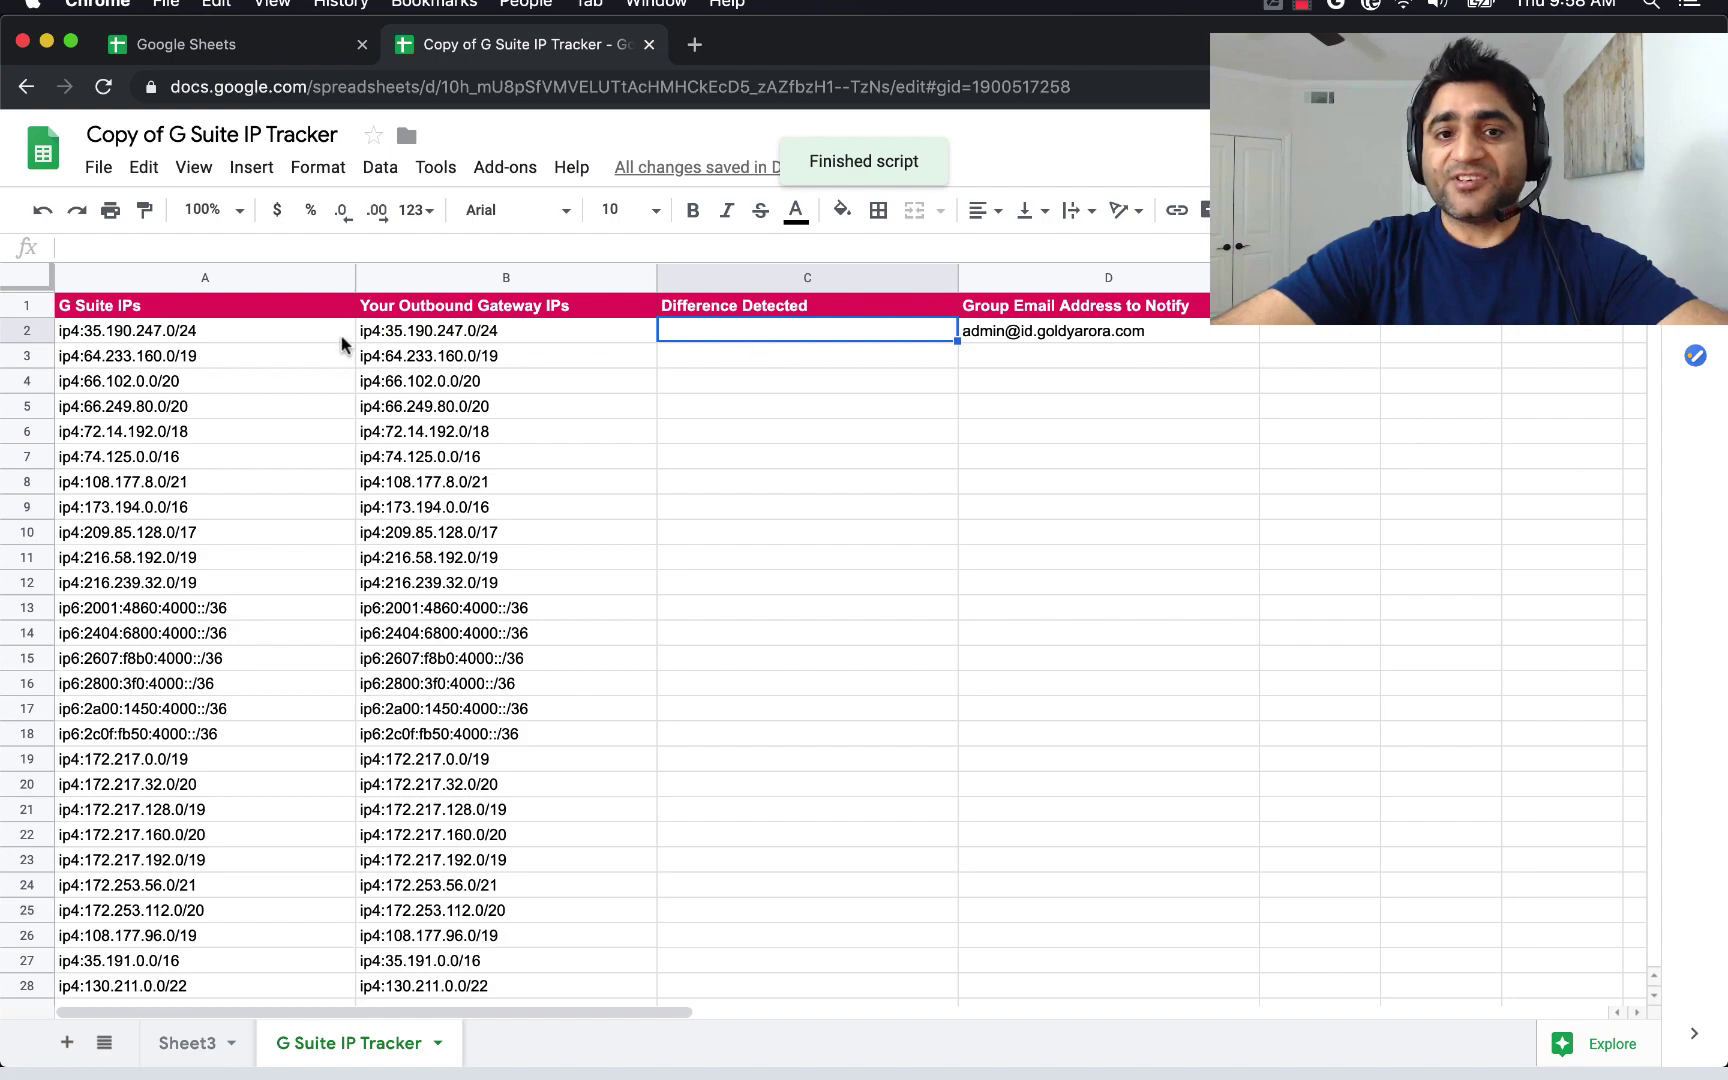
left_click(290, 277)
left_click(447, 285)
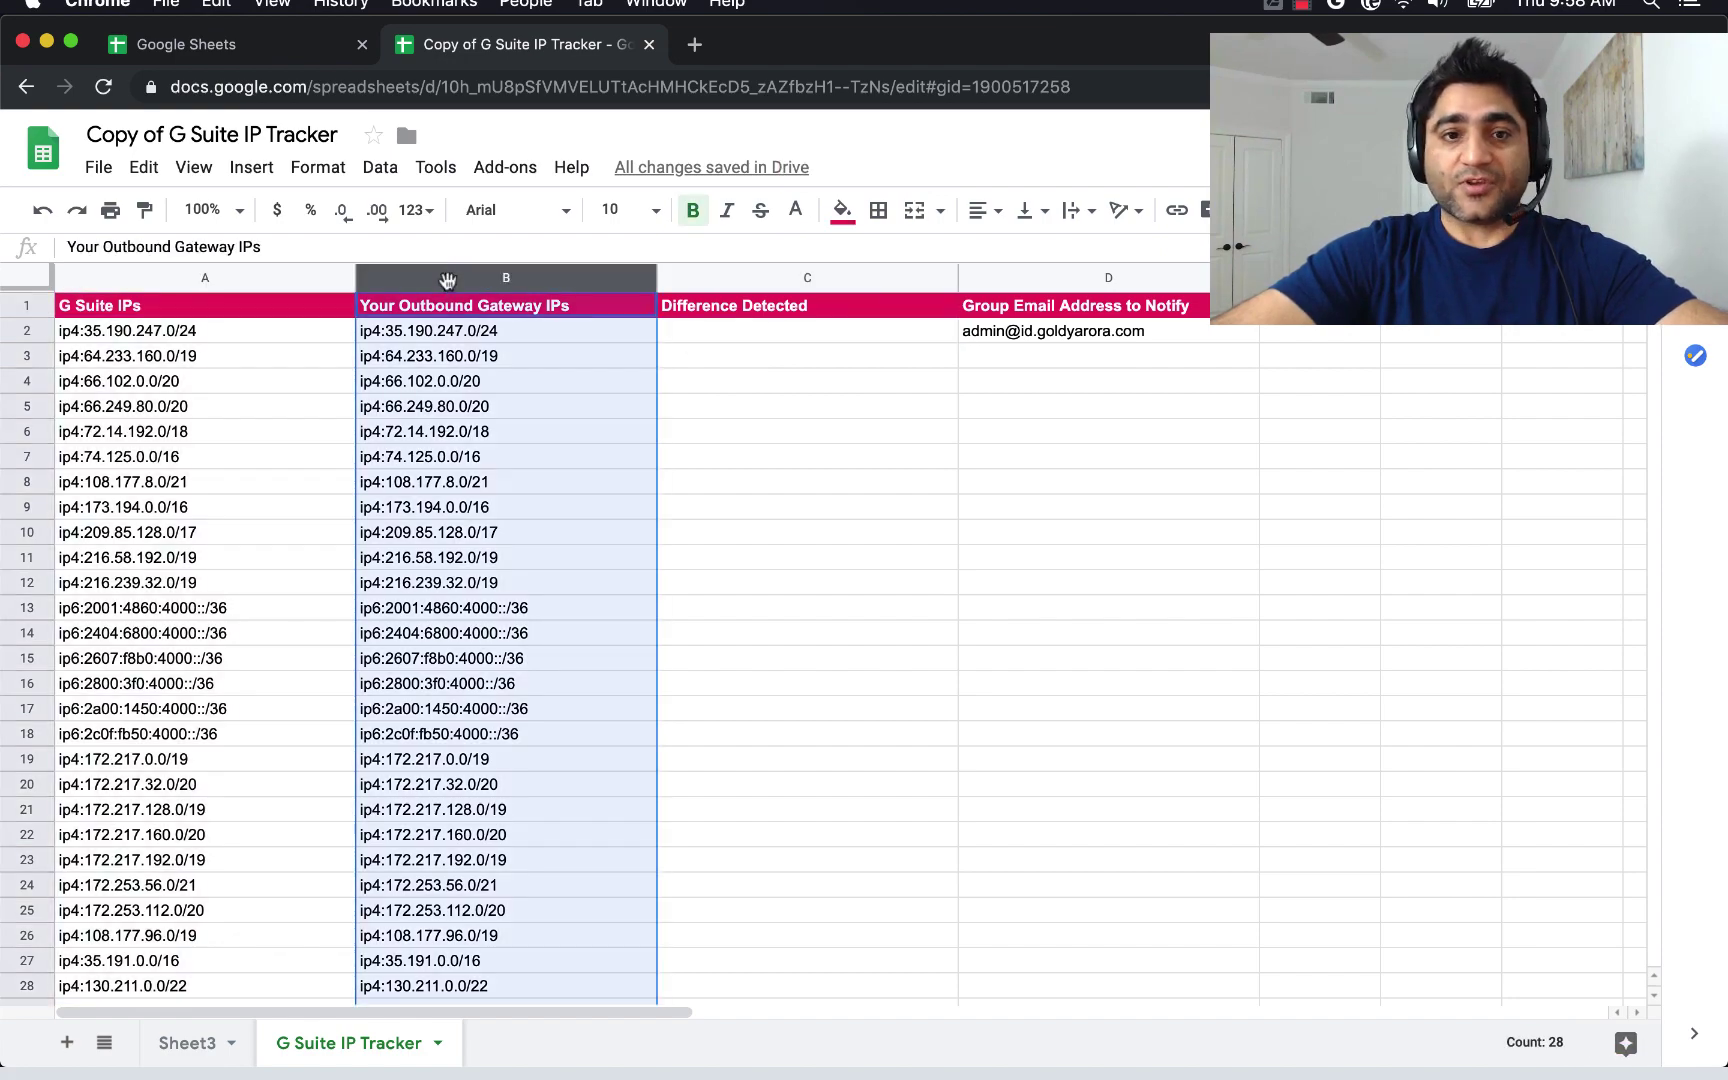
left_click(722, 339)
Check the Gmail inbox for alerts, then return to the IP Tracker spreadsheet.
key("ctrl+Up")
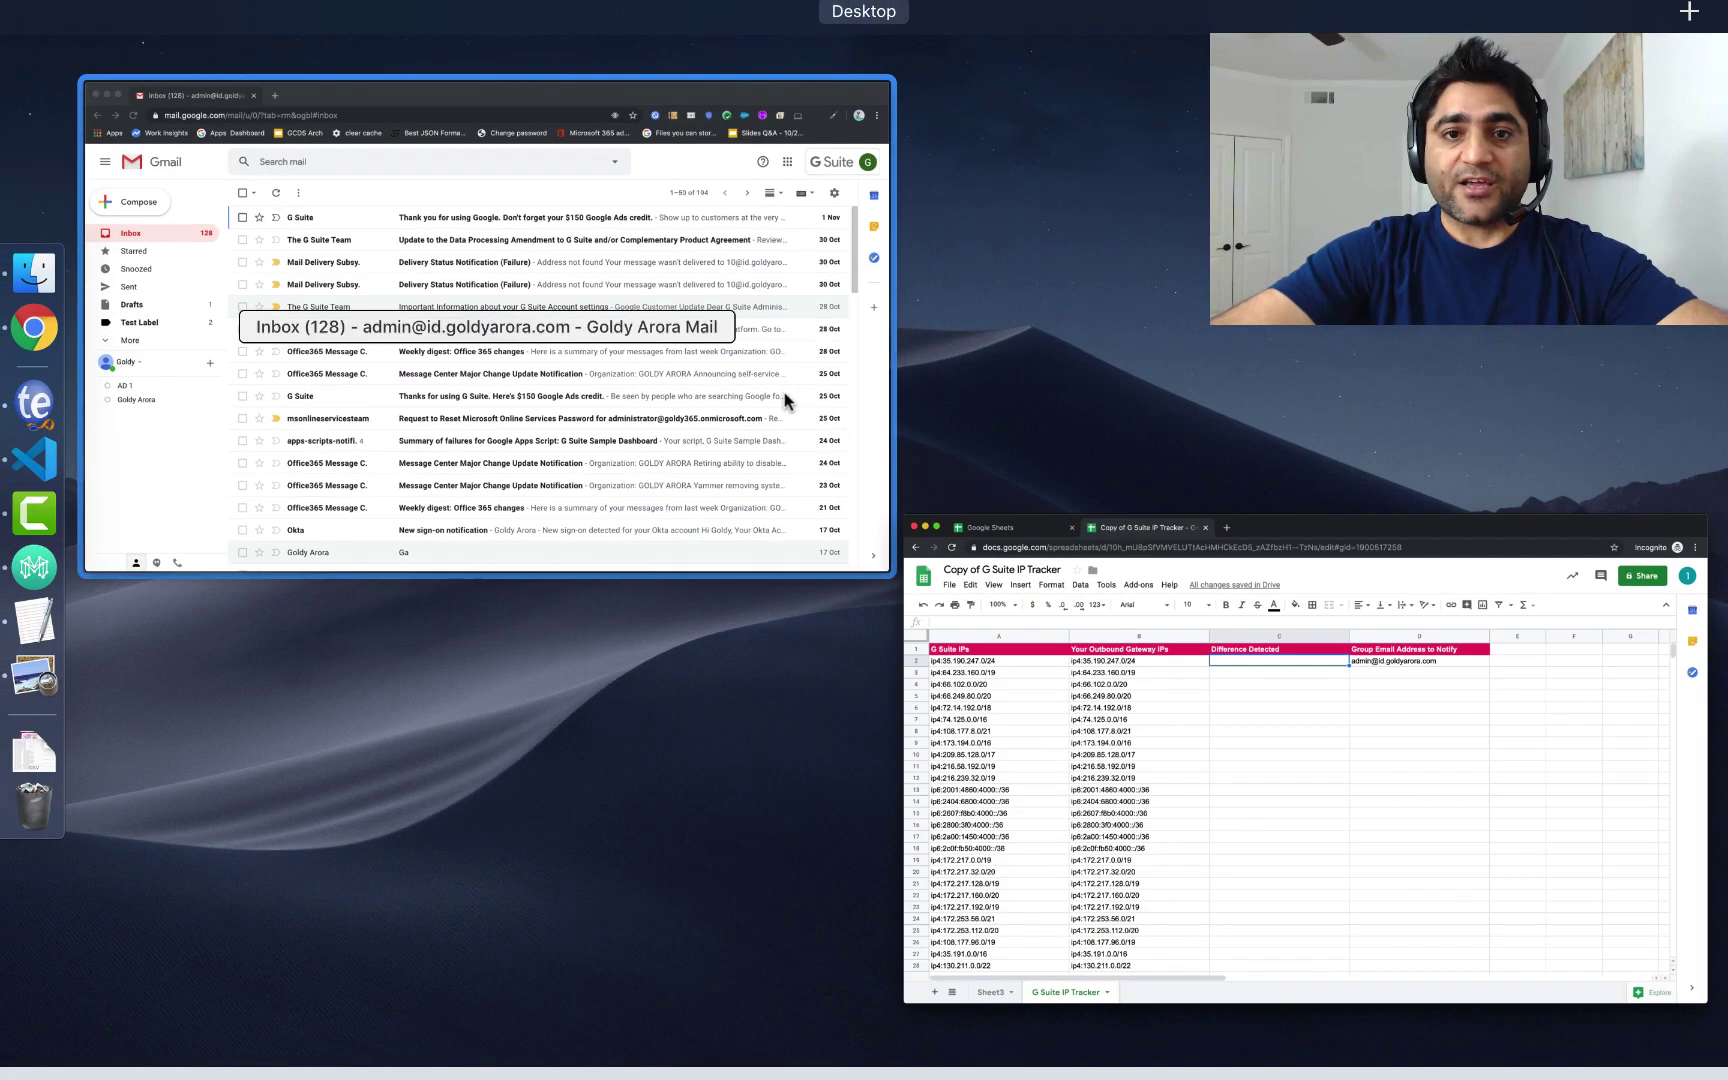
left_click(791, 397)
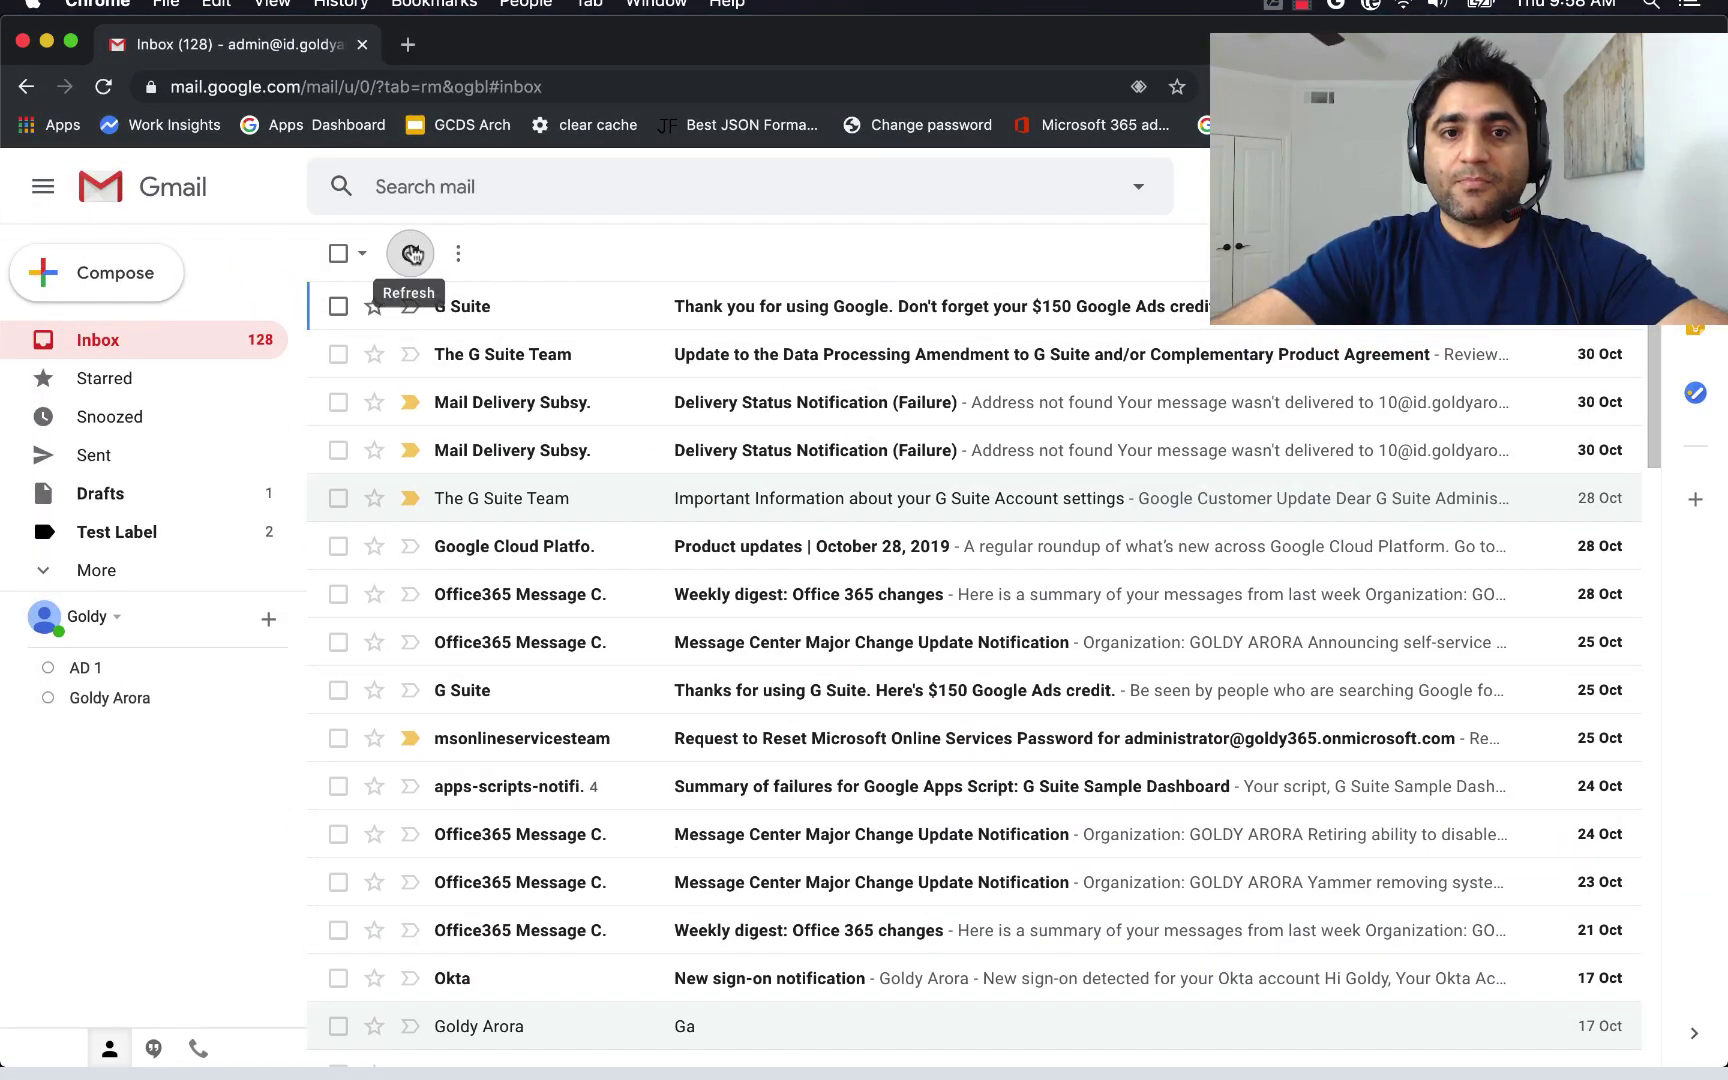
key("ctrl+Up")
left_click(575, 315)
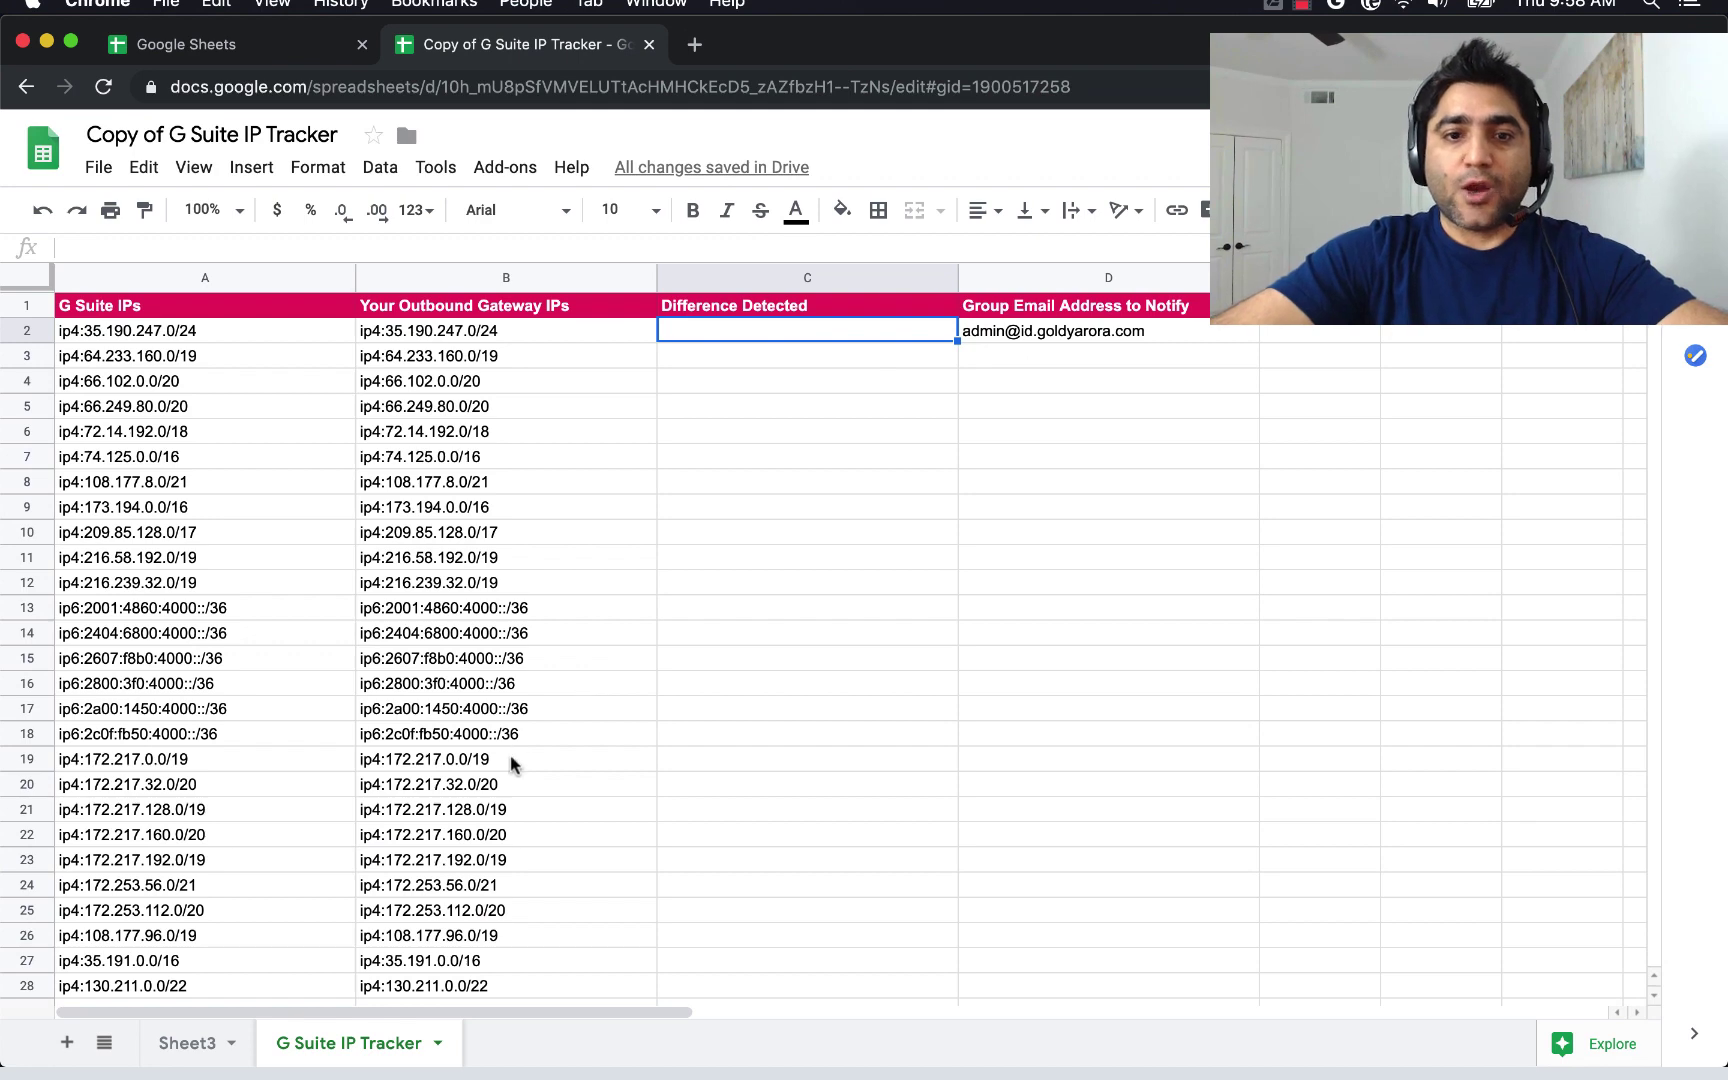
scroll(513, 760, "down", 5)
Copy the IP range from A28 into the empty cell A29.
left_click(293, 762)
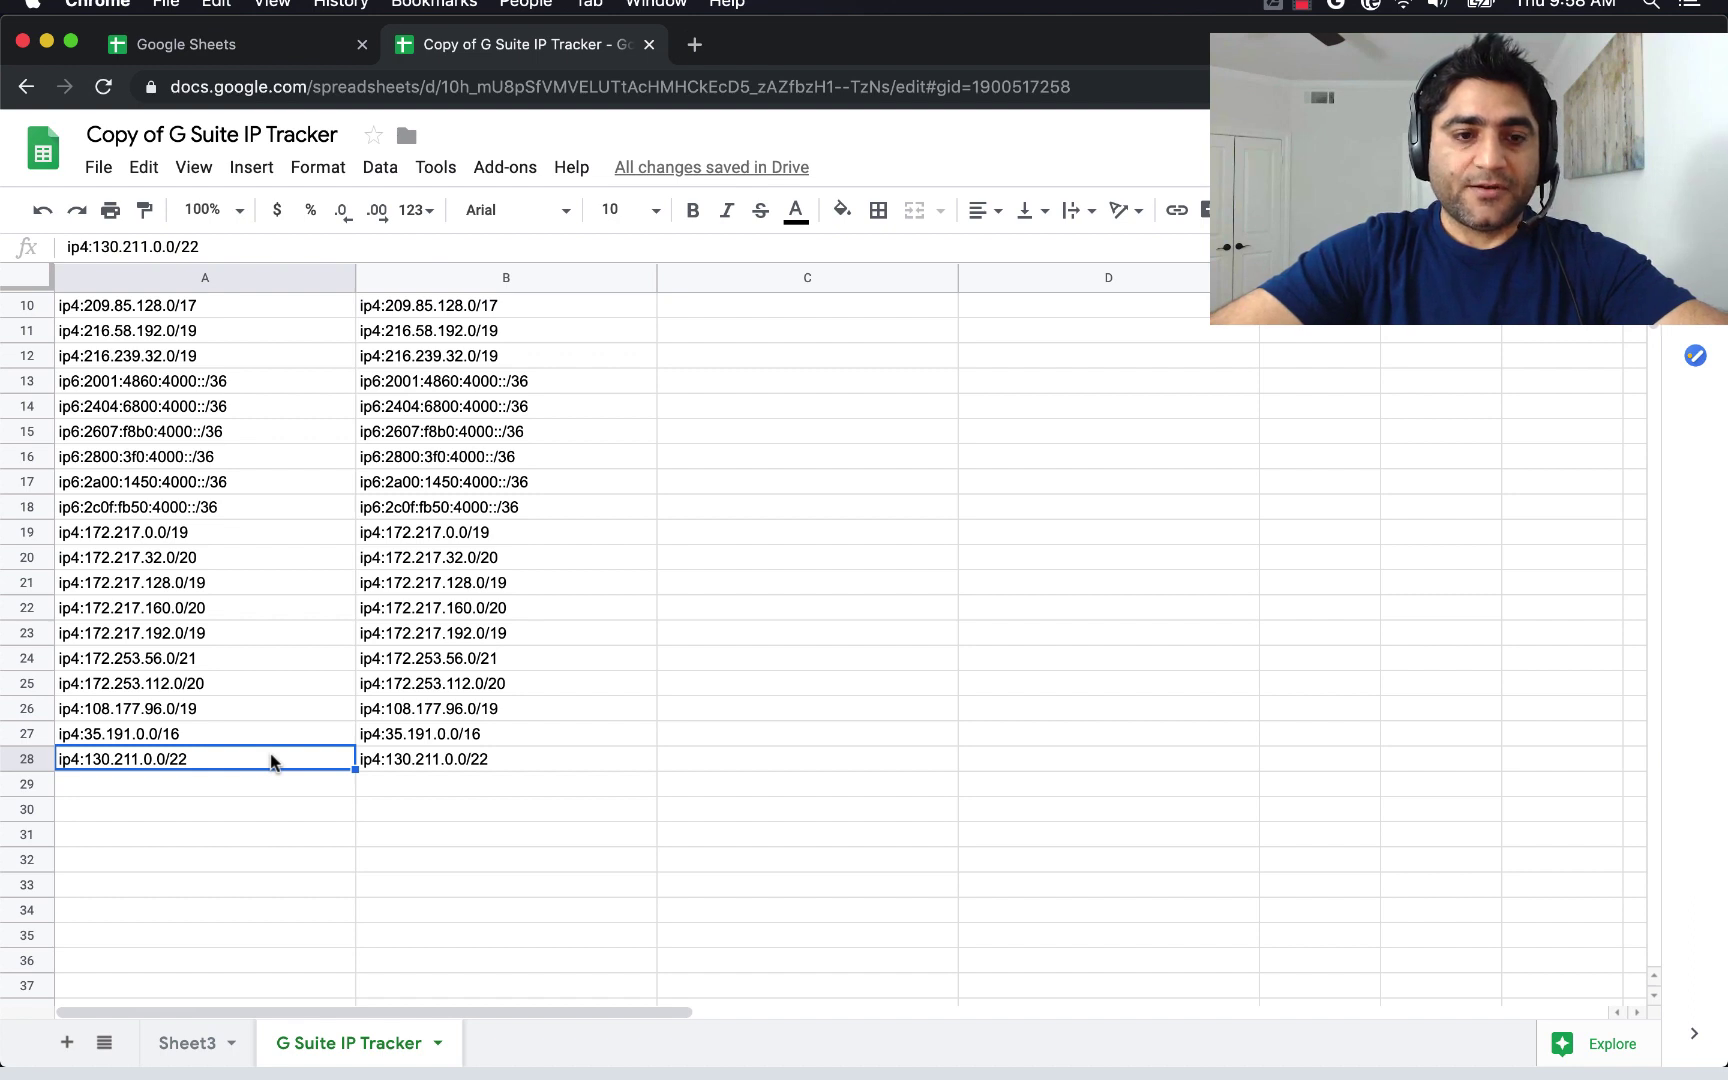
double_click(271, 760)
key("super+a")
key("super+c")
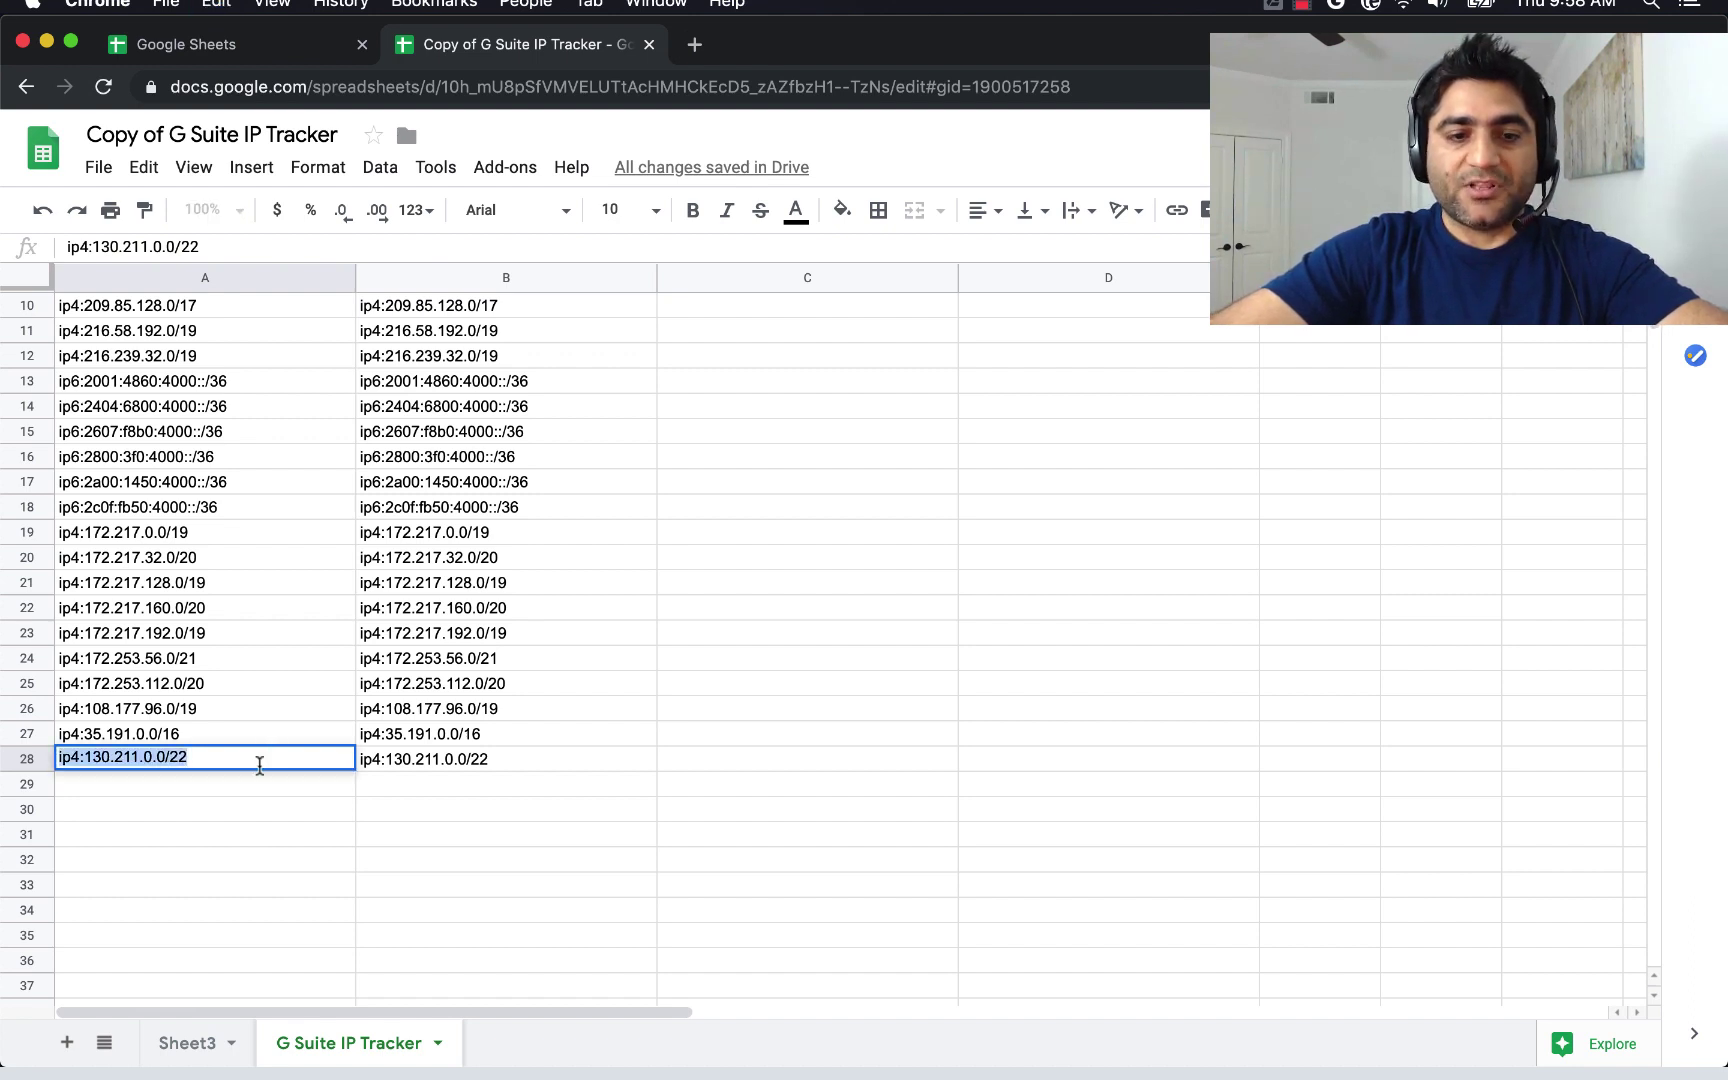
double_click(234, 785)
key("super+v")
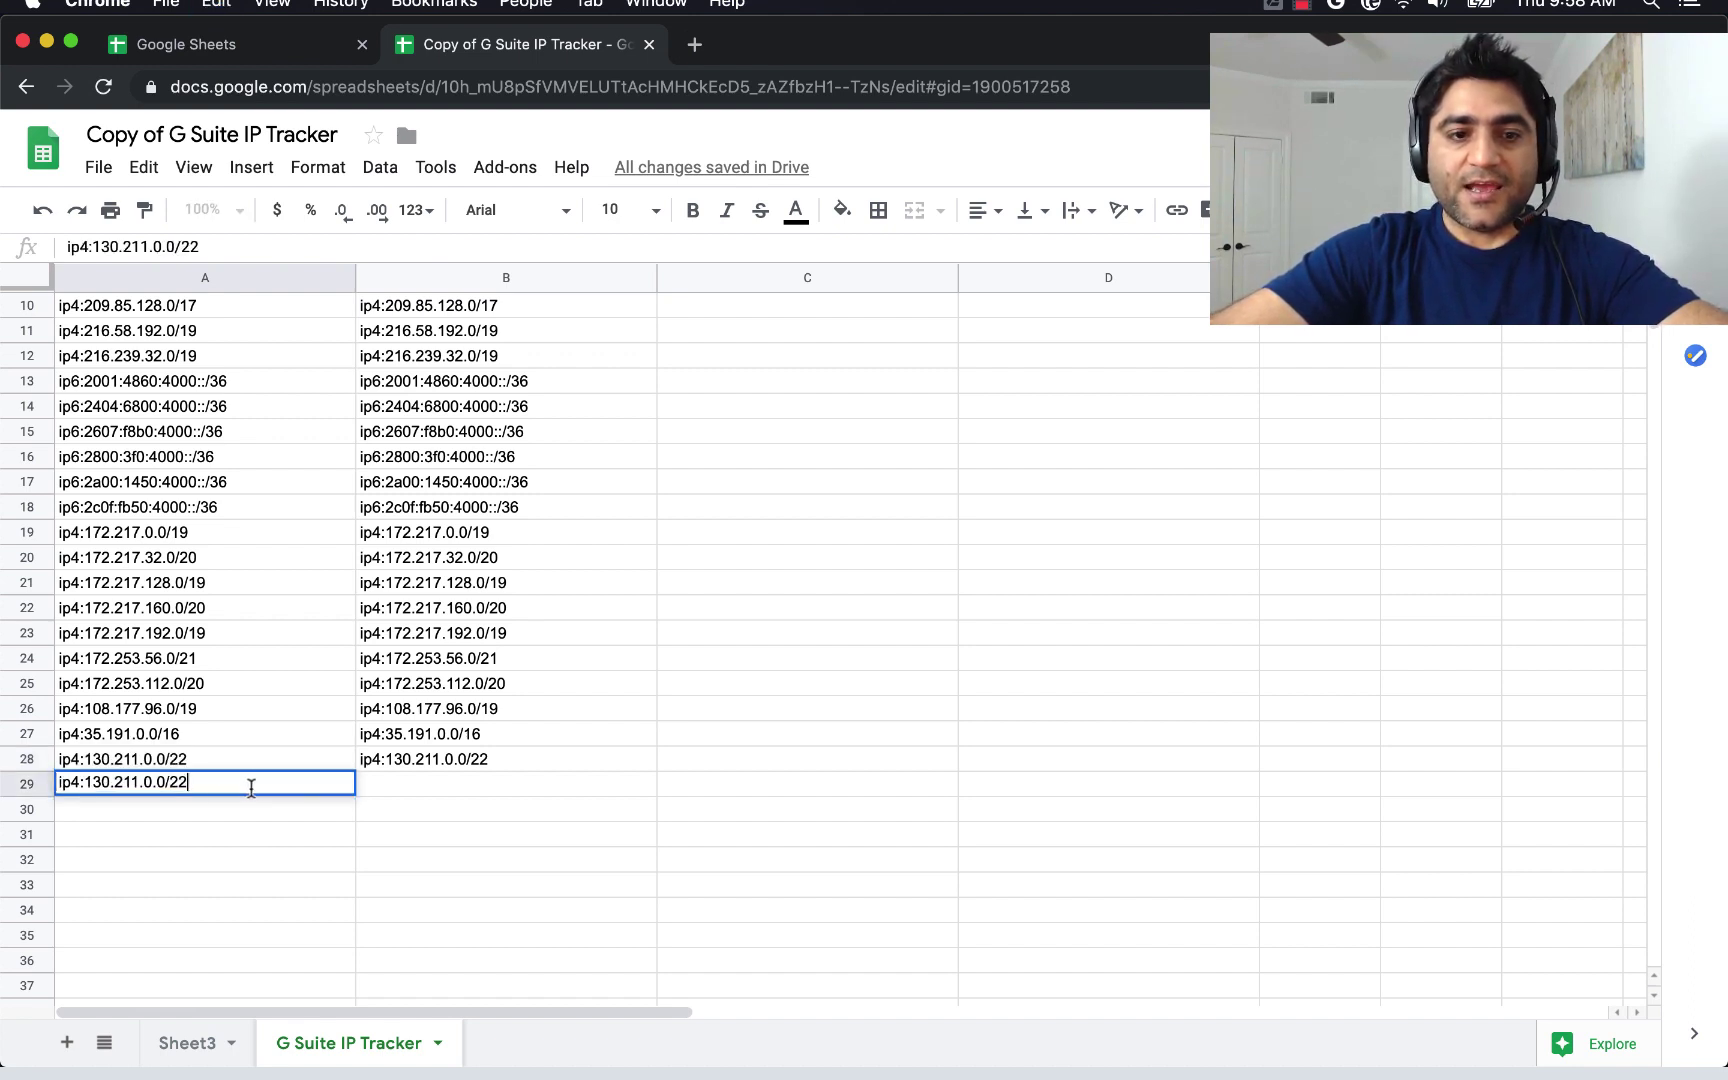
Change A29's first octet so it reads ip4:132.211.0.0/22.
left_click(102, 783)
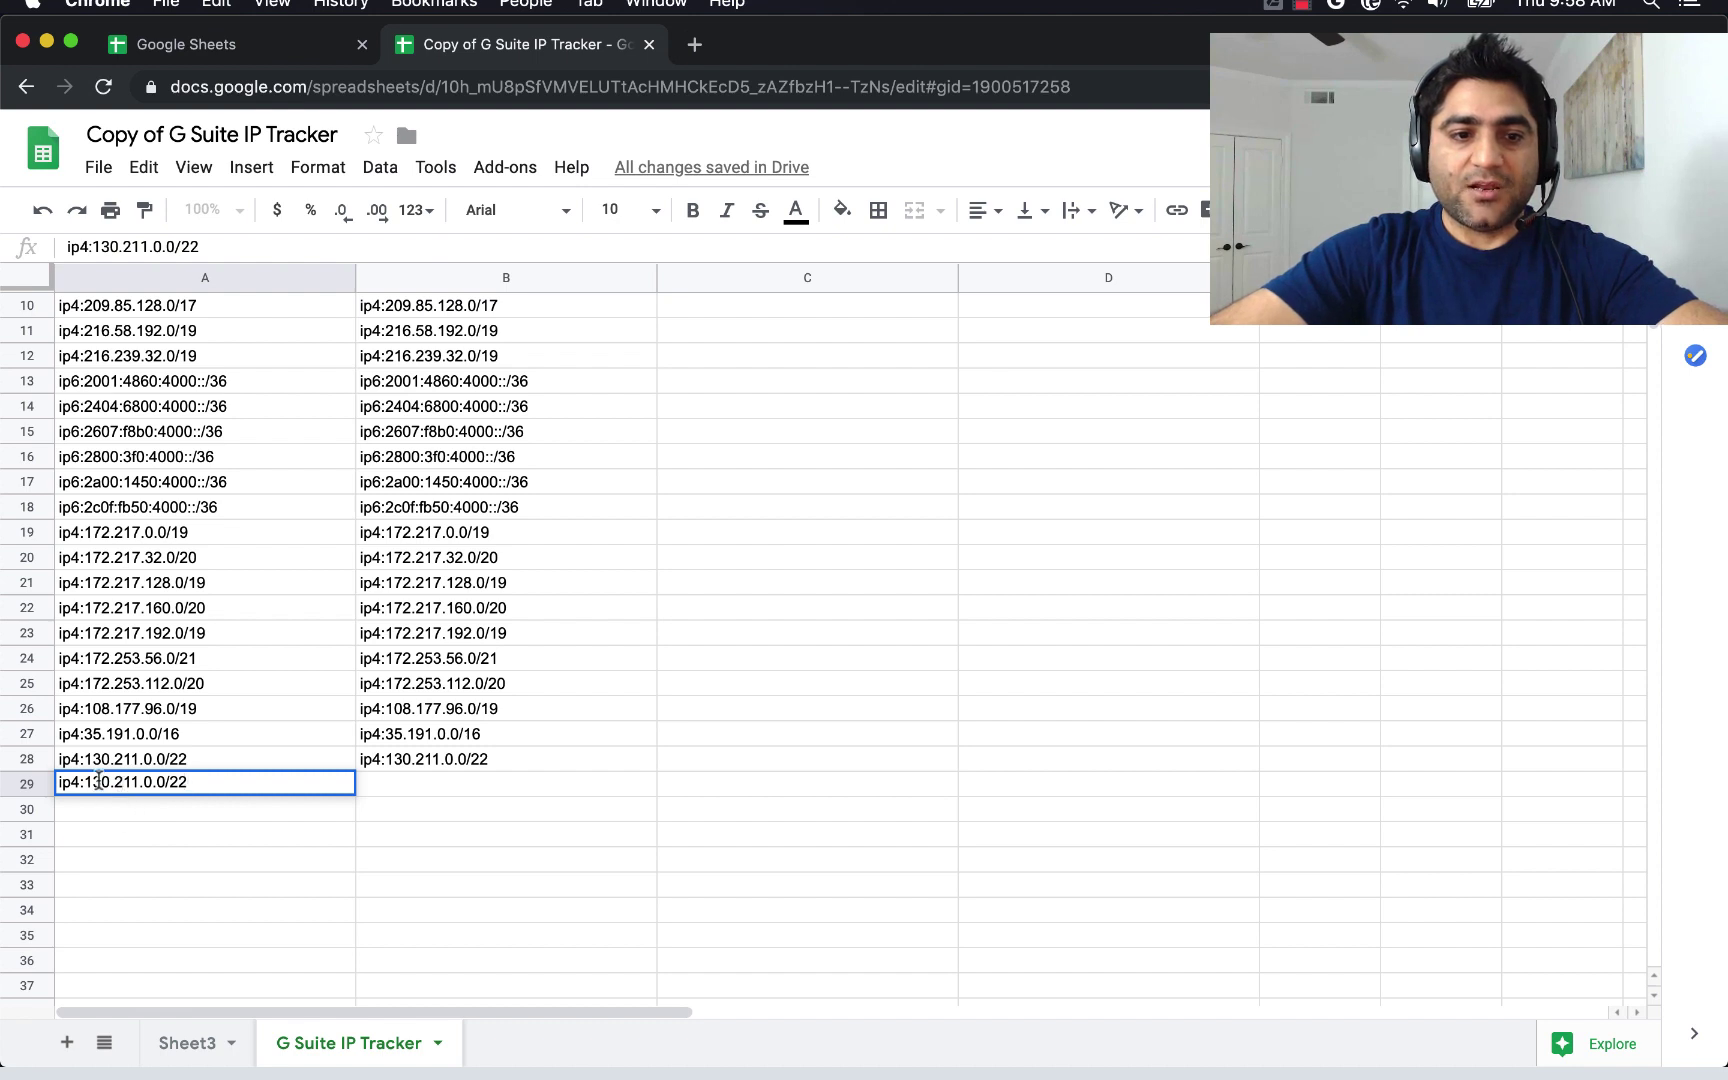
key("BackSpace")
type("1")
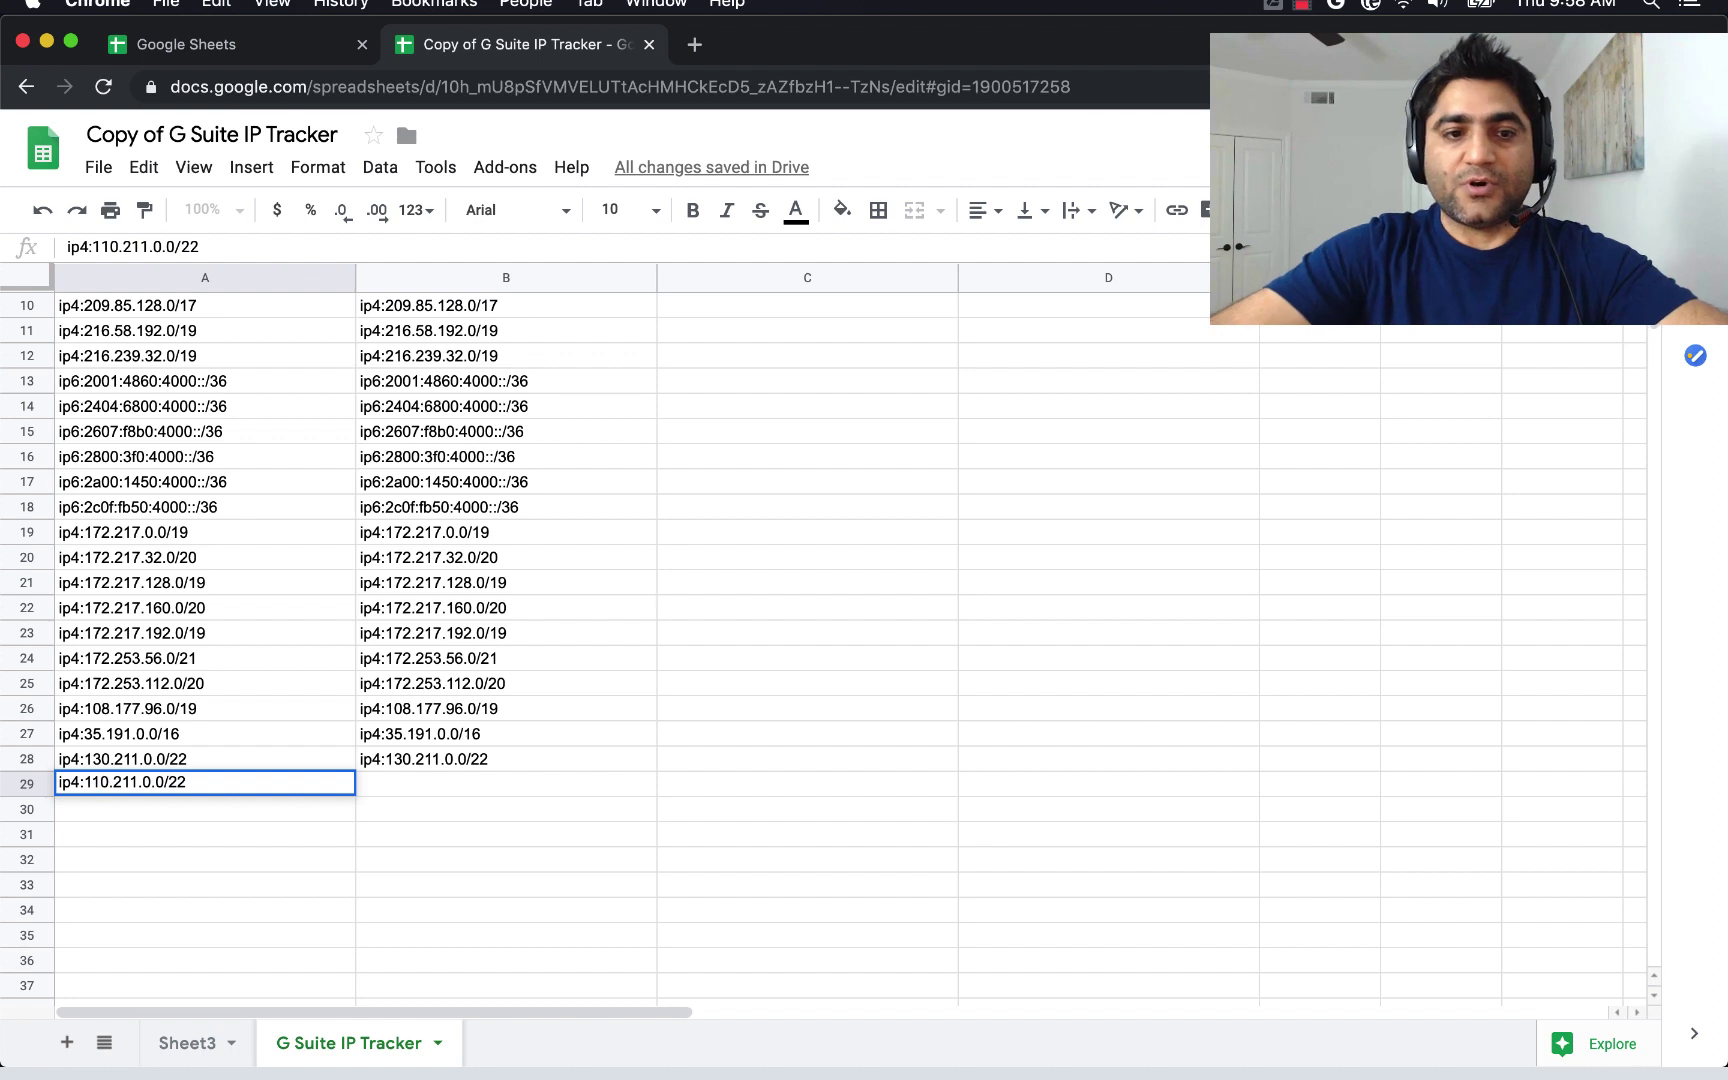
type("32")
key("Delete")
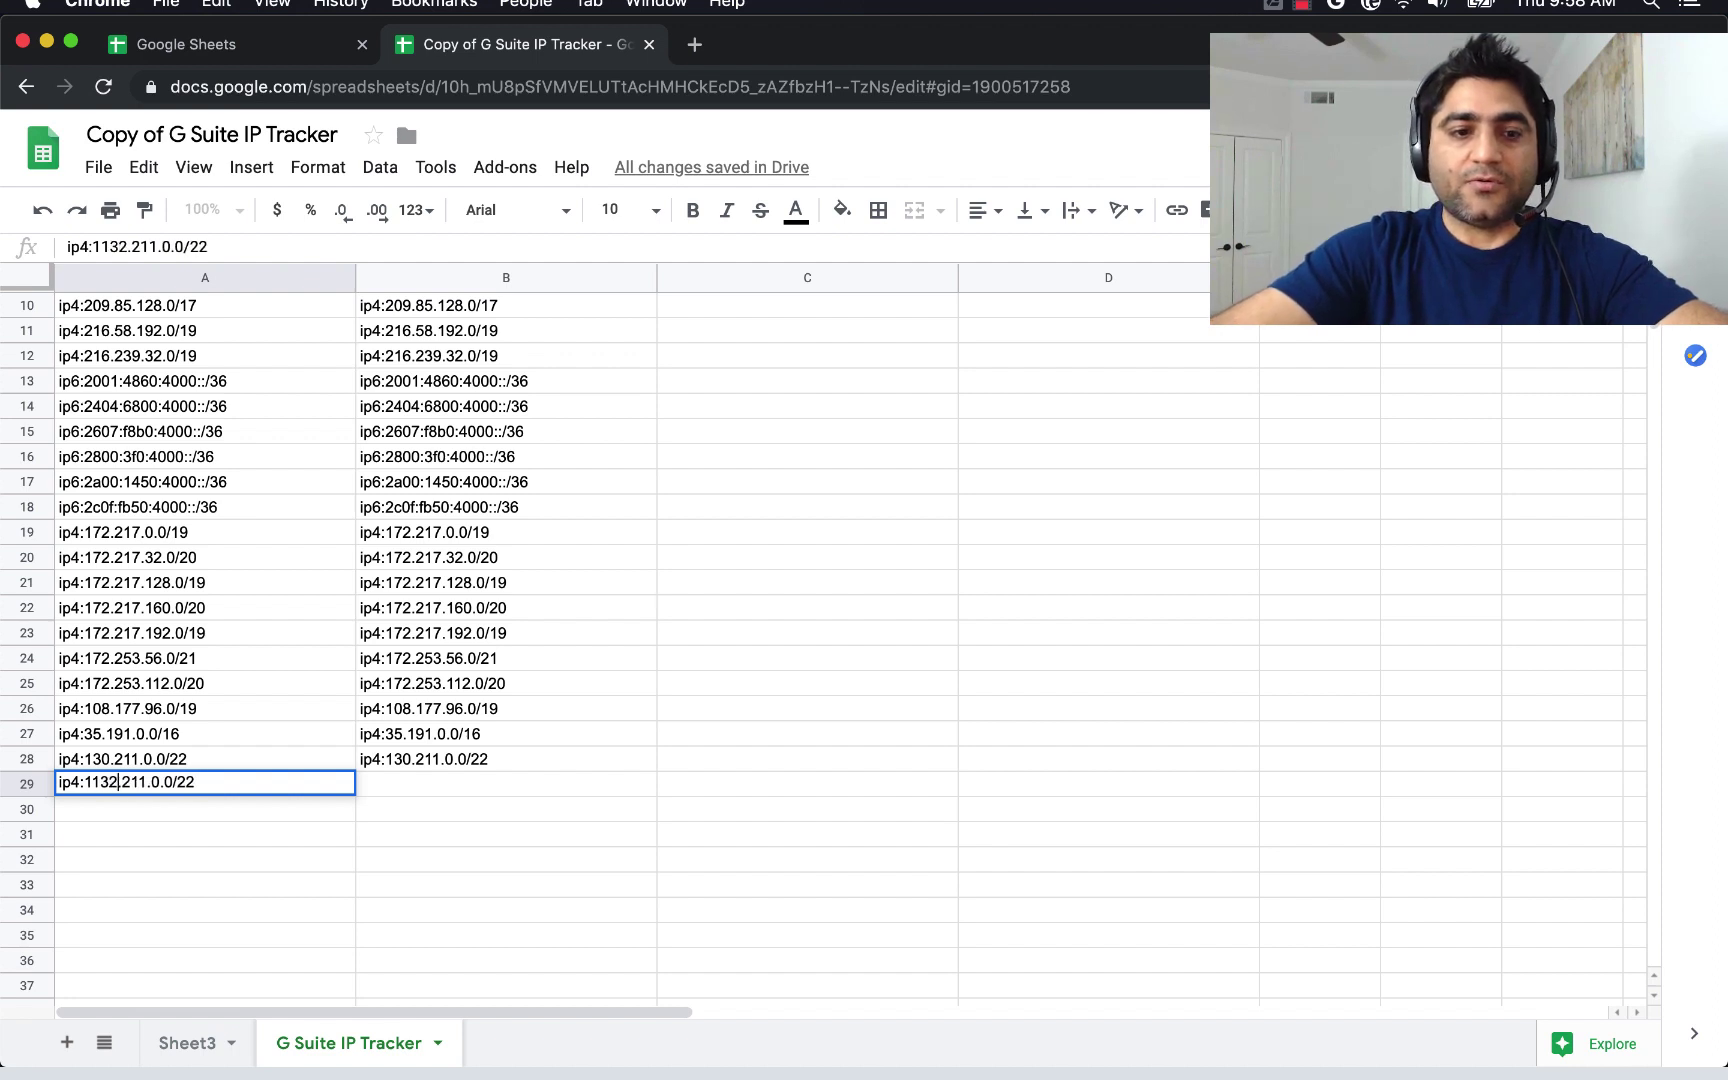
key("Left")
key("Left")
key("Left")
key("Delete")
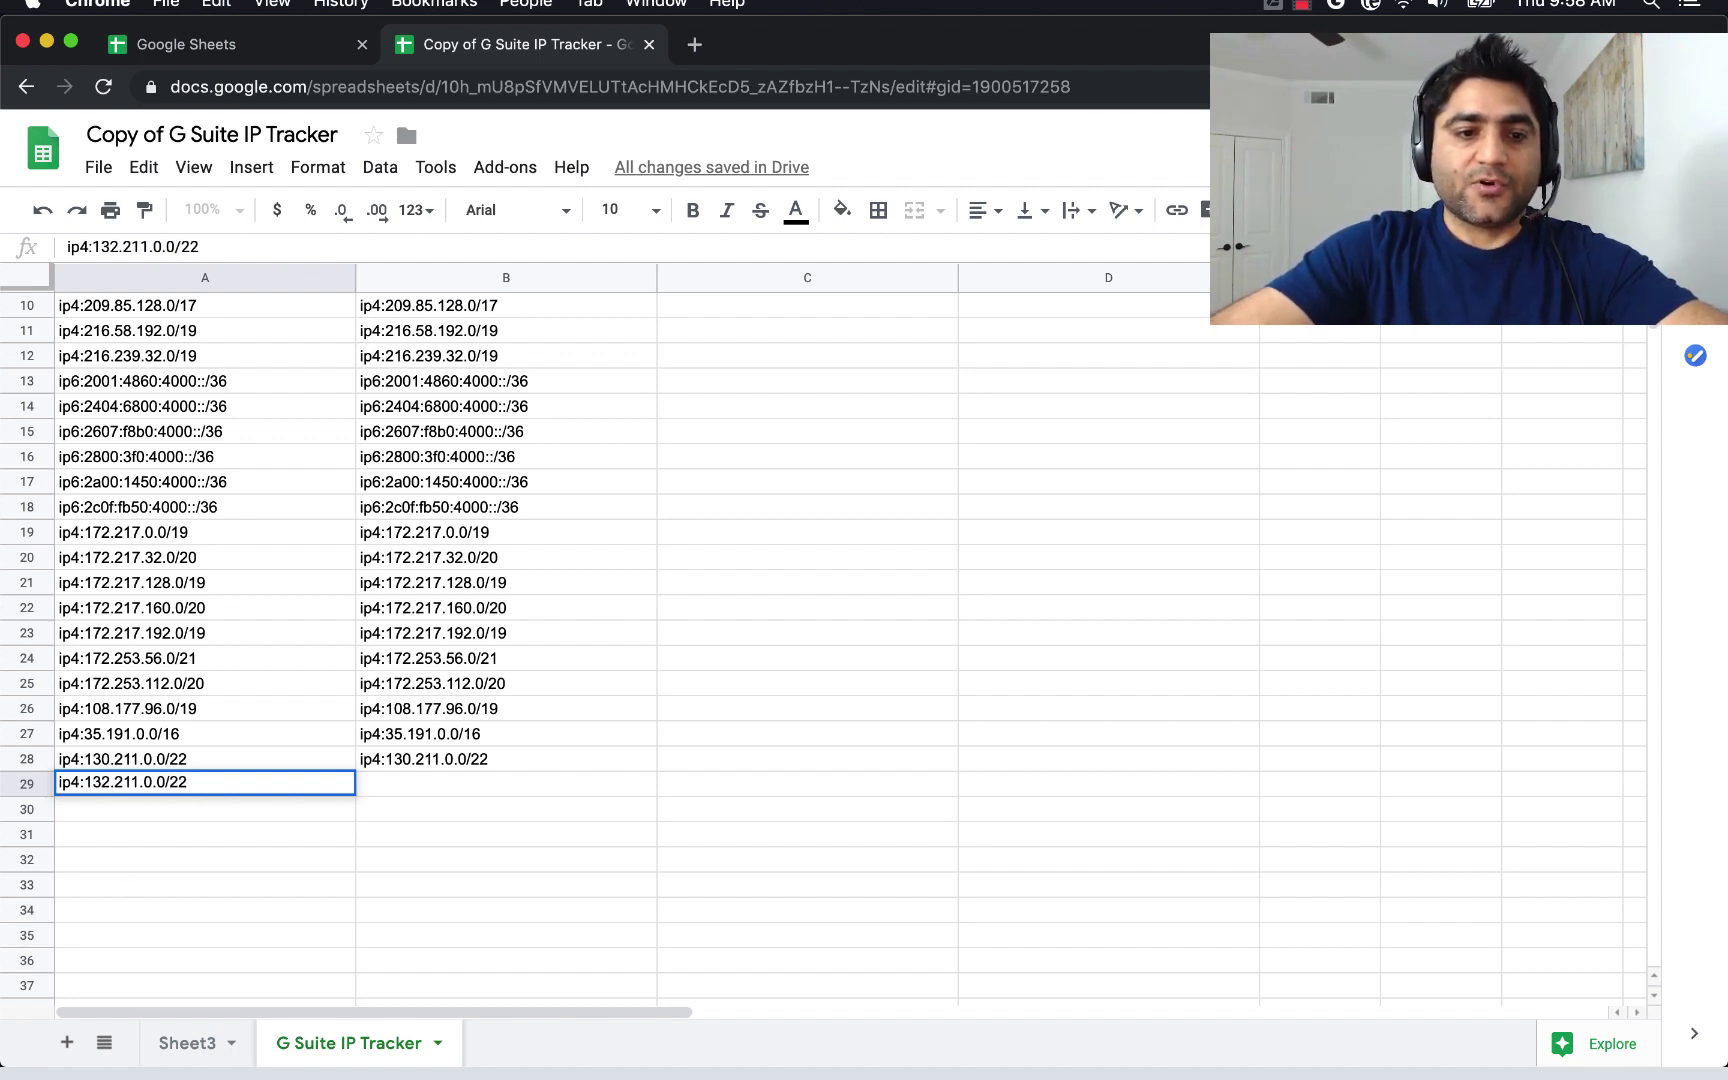
left_click(139, 826)
left_click(143, 788)
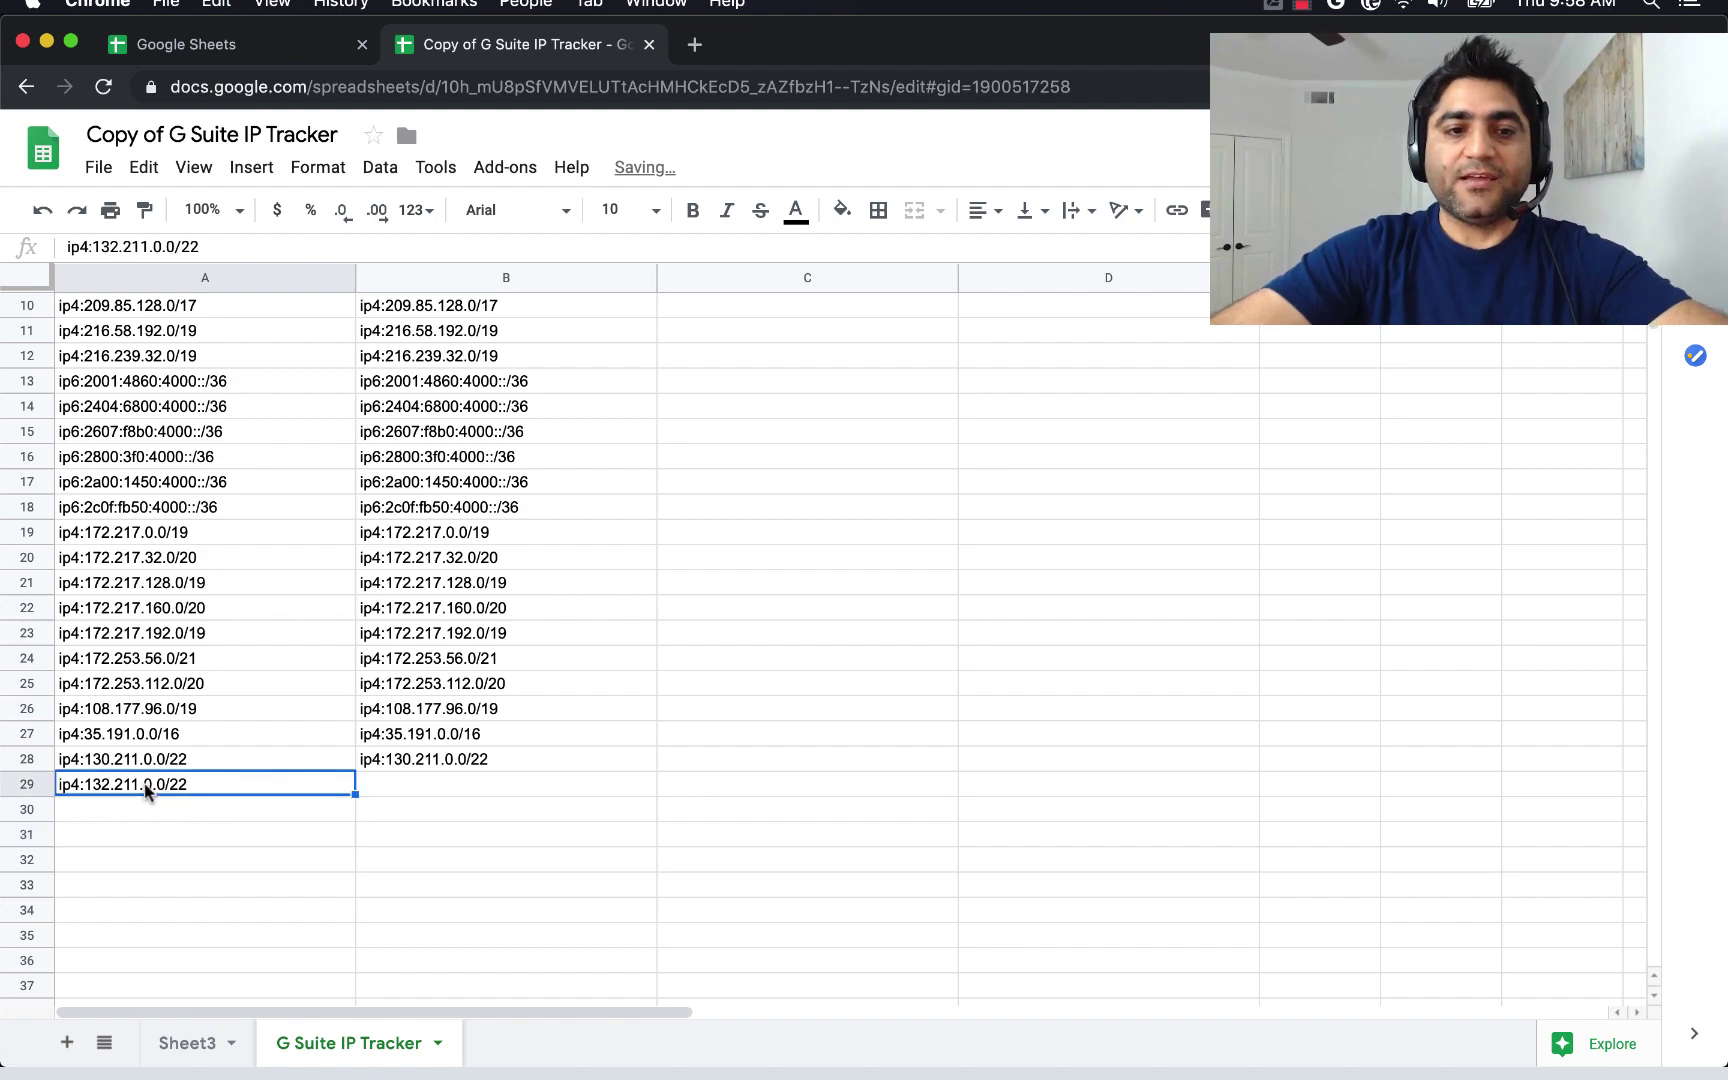
Confirm B29 beside the new IP is empty and return to the top of the sheet.
scroll(272, 748, "up", 5)
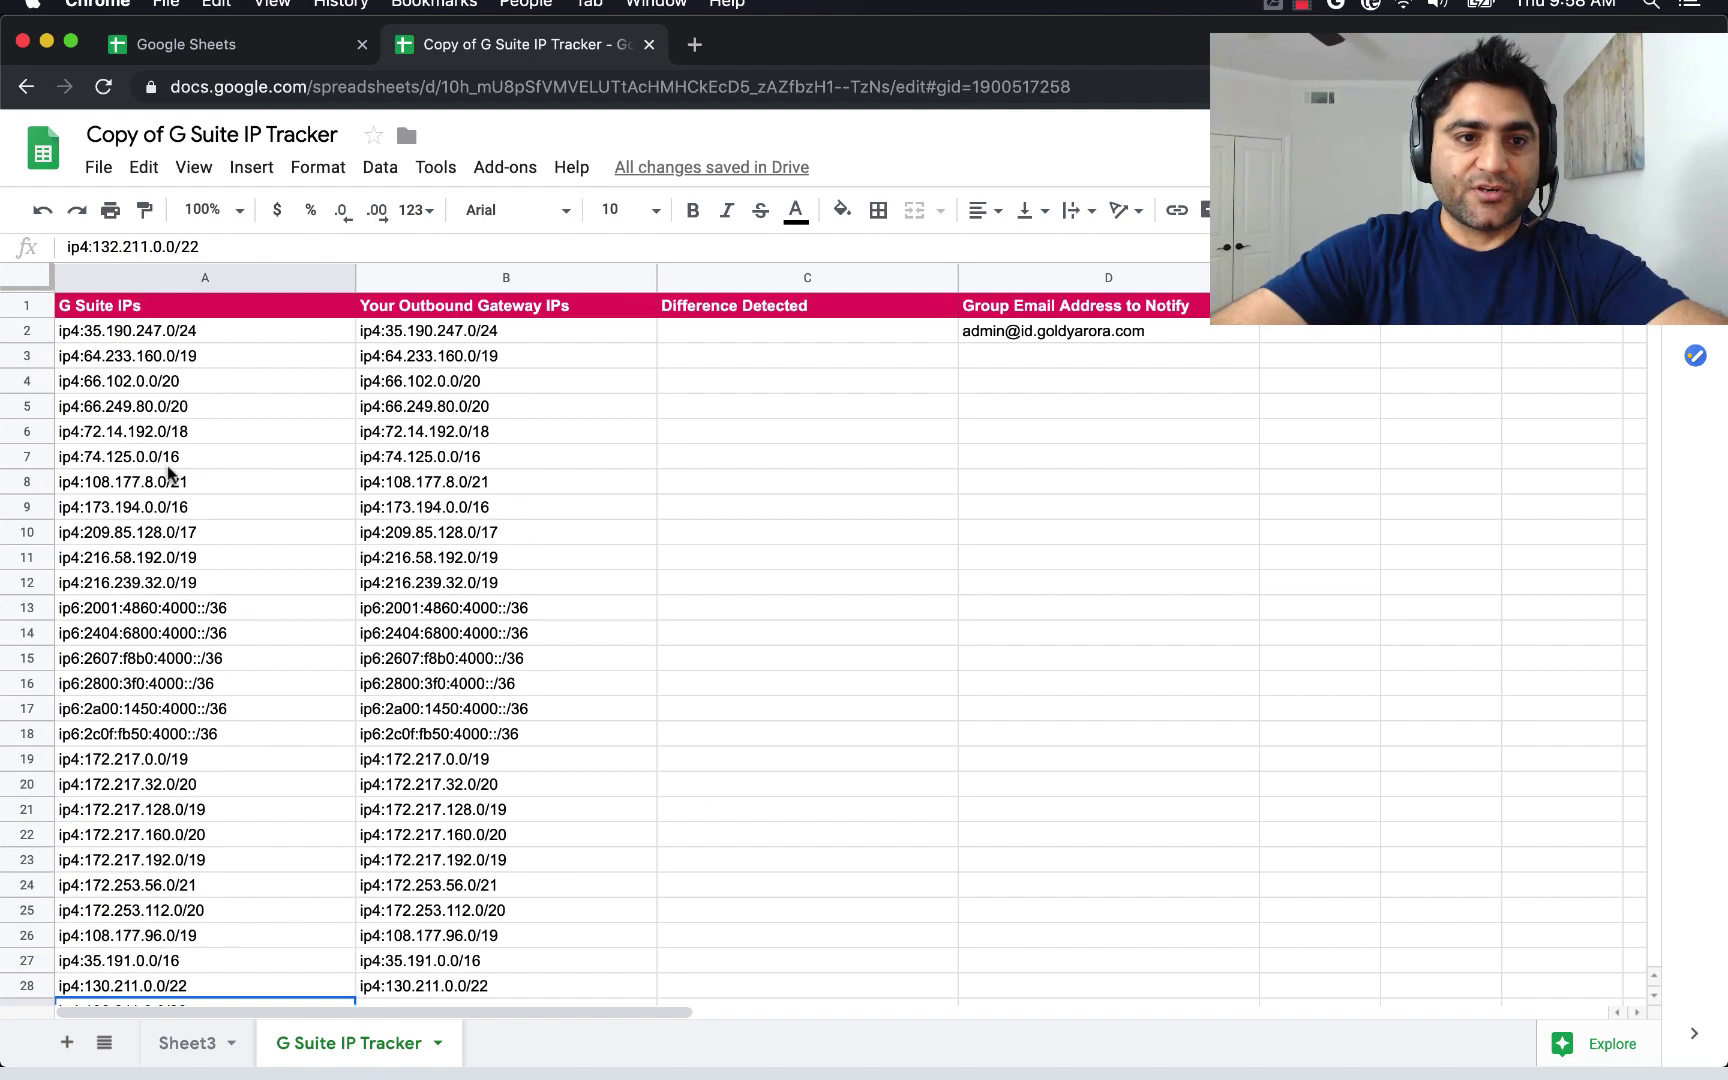
scroll(204, 764, "down", 1)
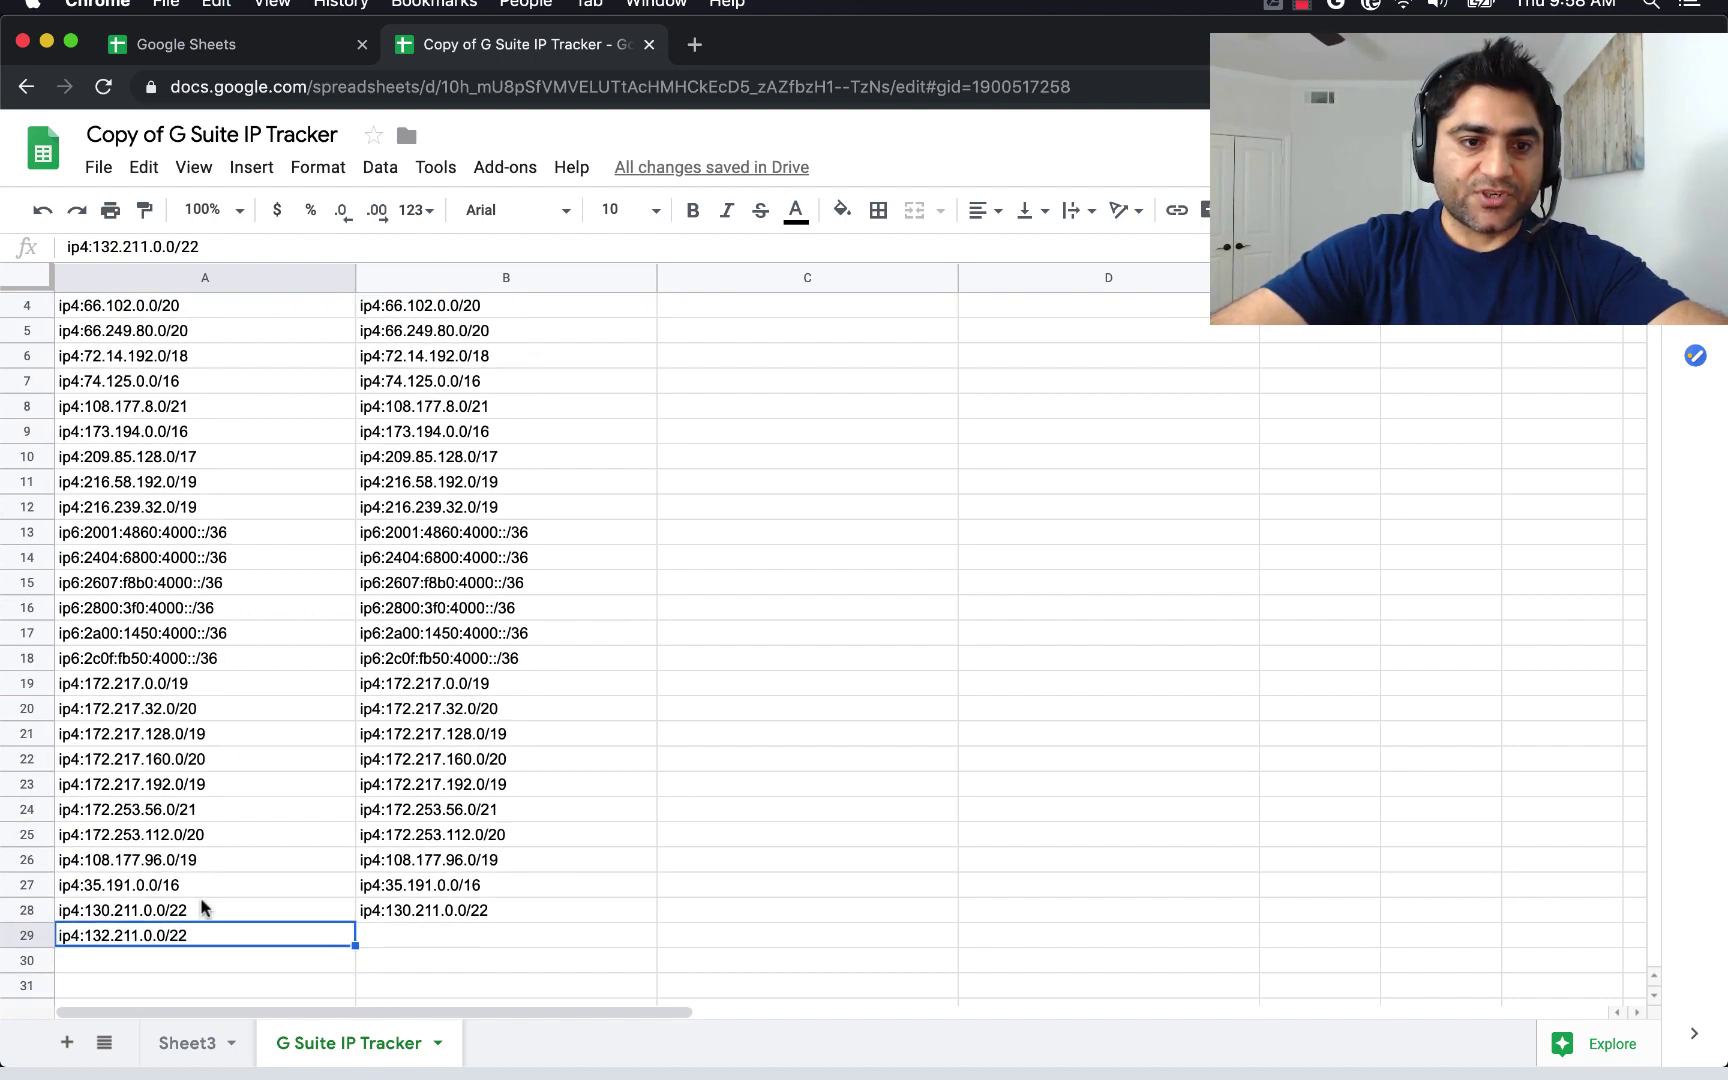
scroll(212, 740, "up", 1)
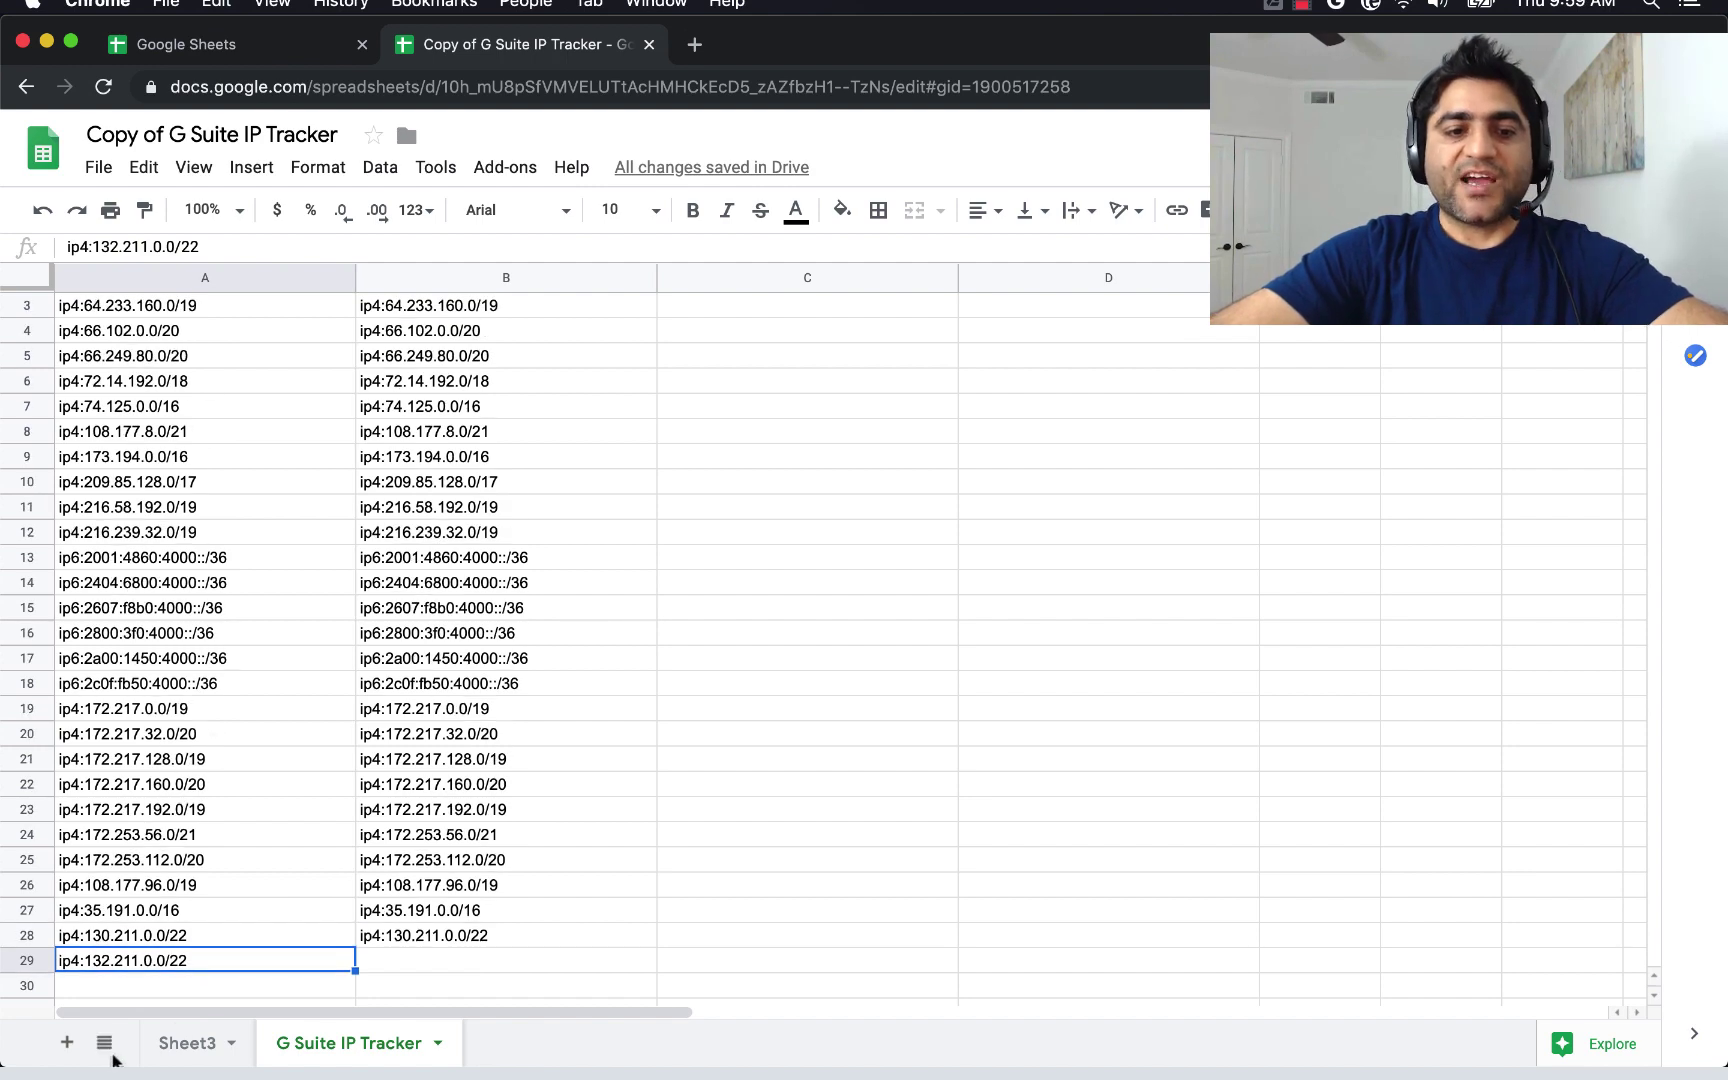
left_click(405, 966)
scroll(617, 586, "up", 1)
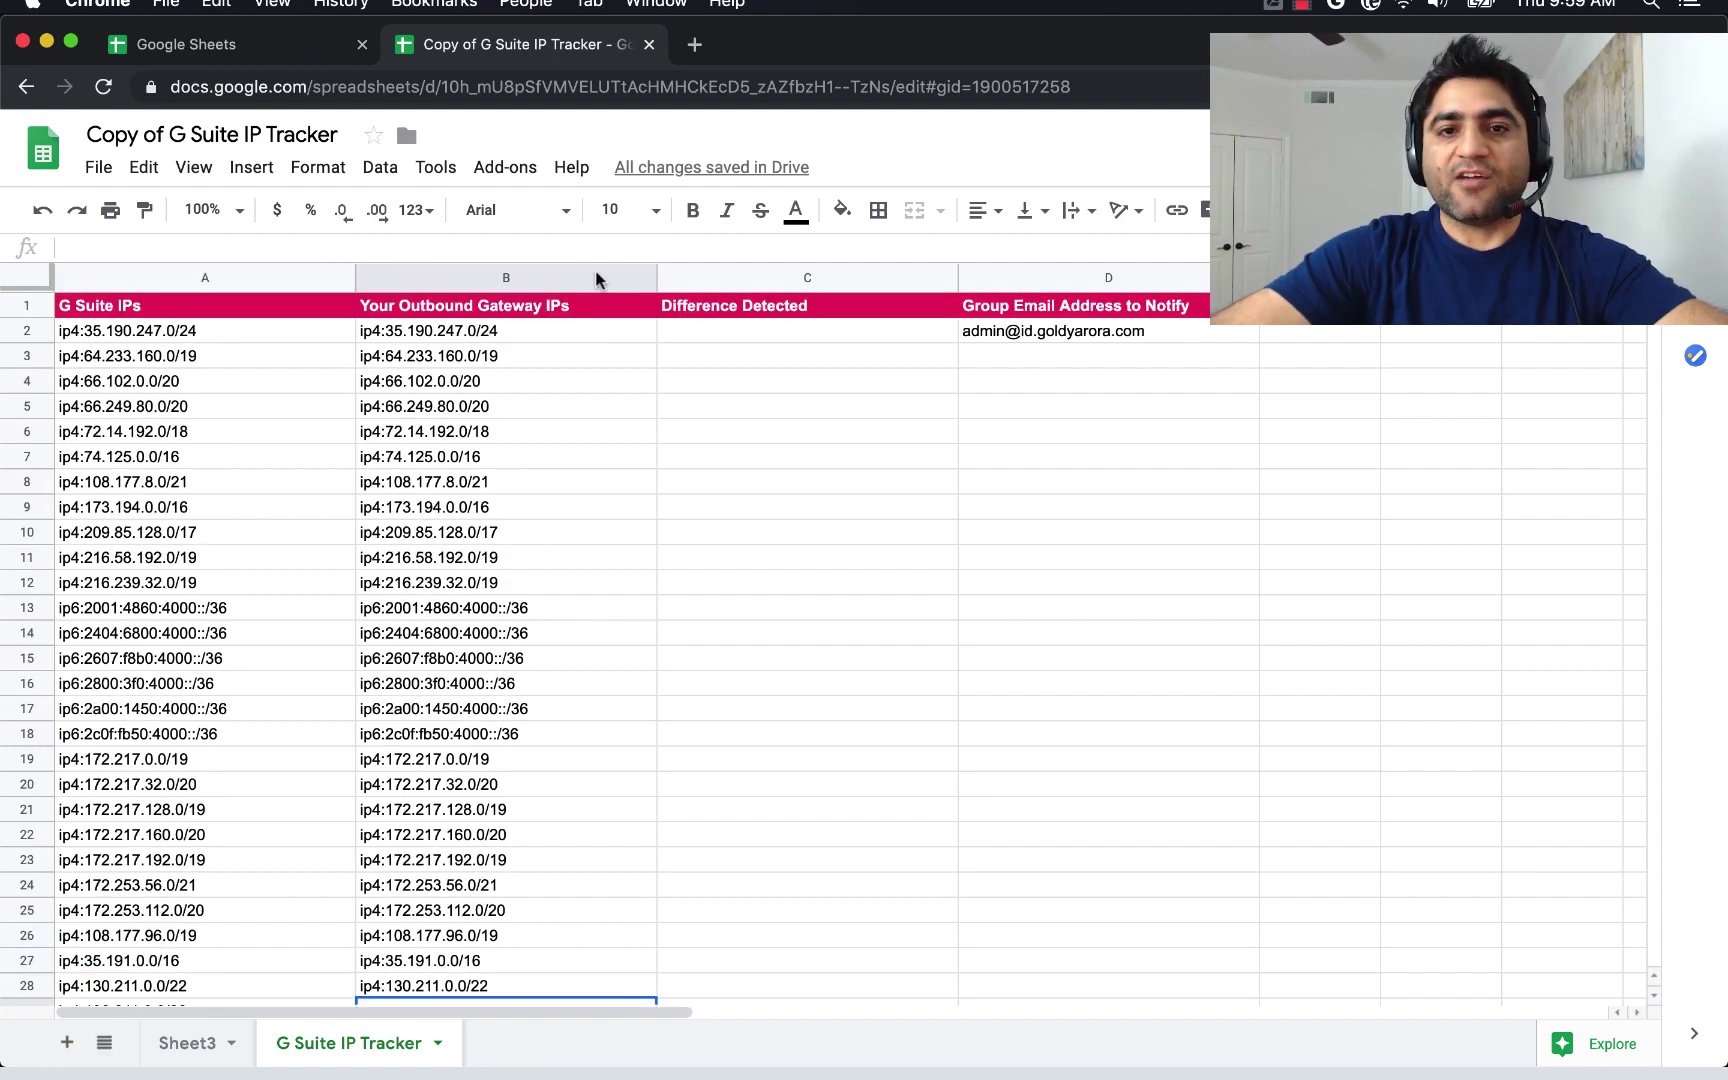
left_click(518, 173)
Run 3. Compute Differences and inspect ip4:132.211.0.0/22 in C2 beside the notify address in D2.
mouse_move(632, 307)
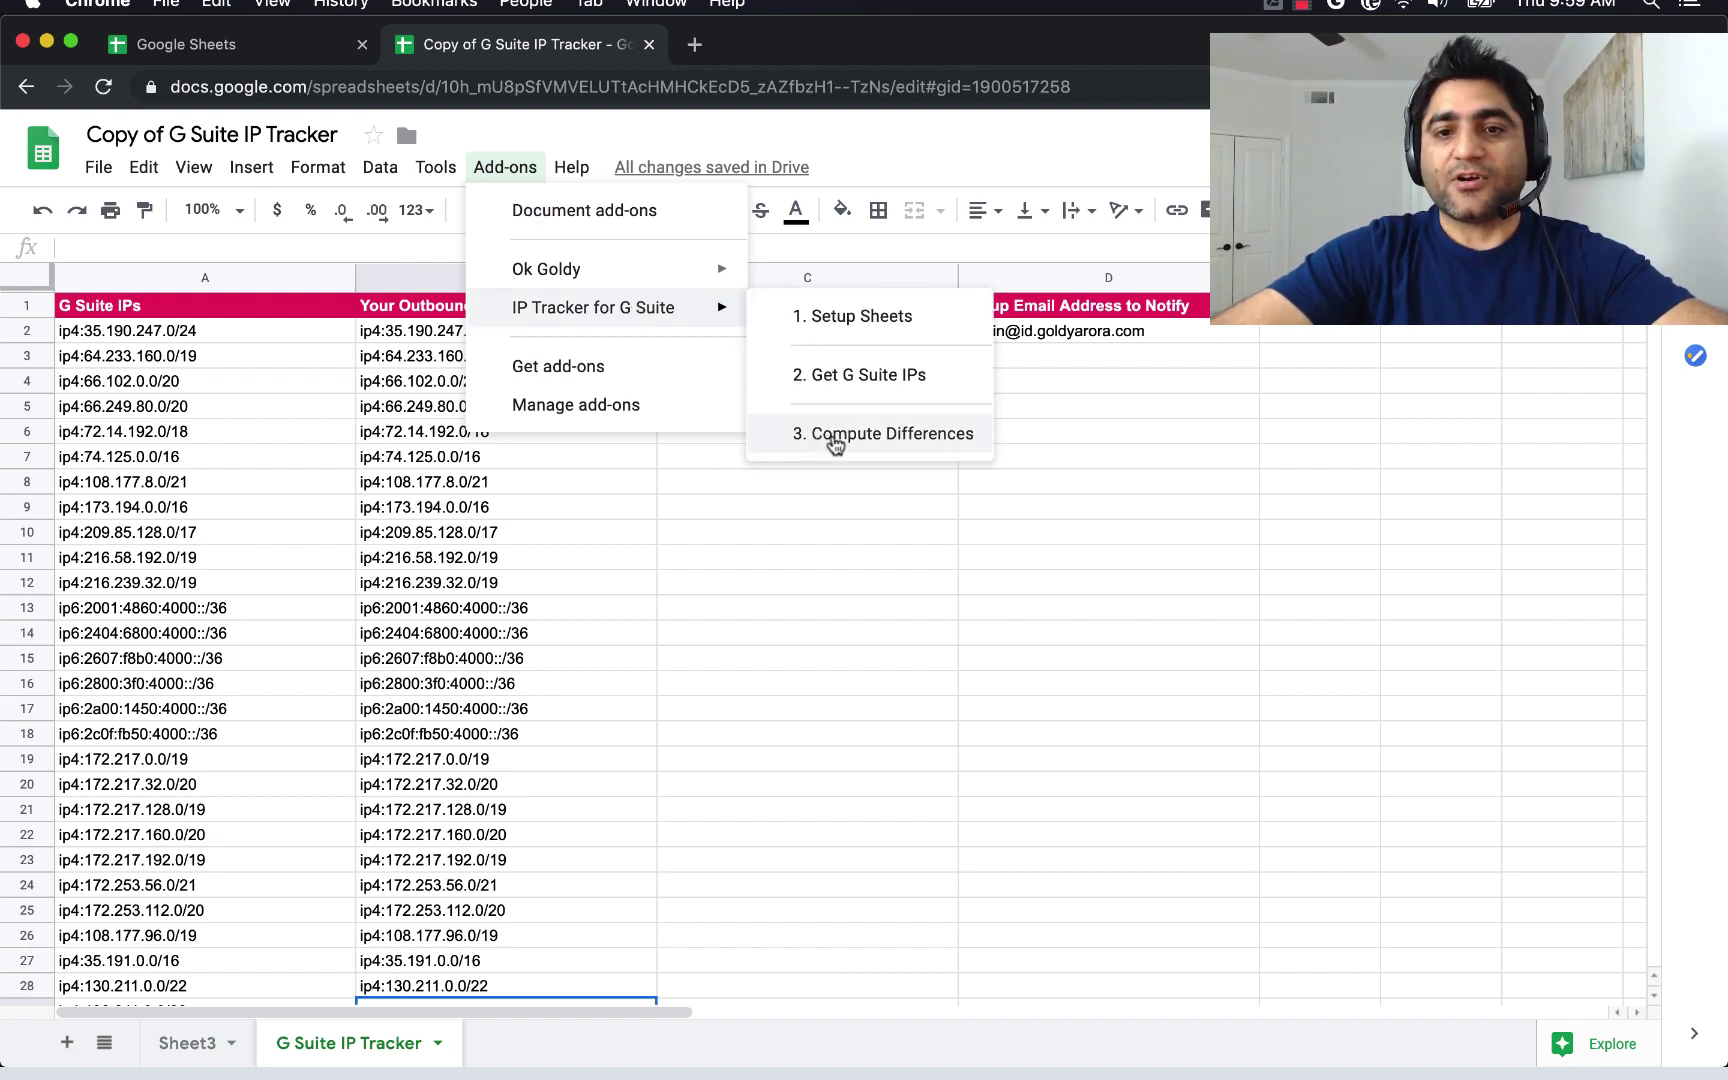
left_click(835, 436)
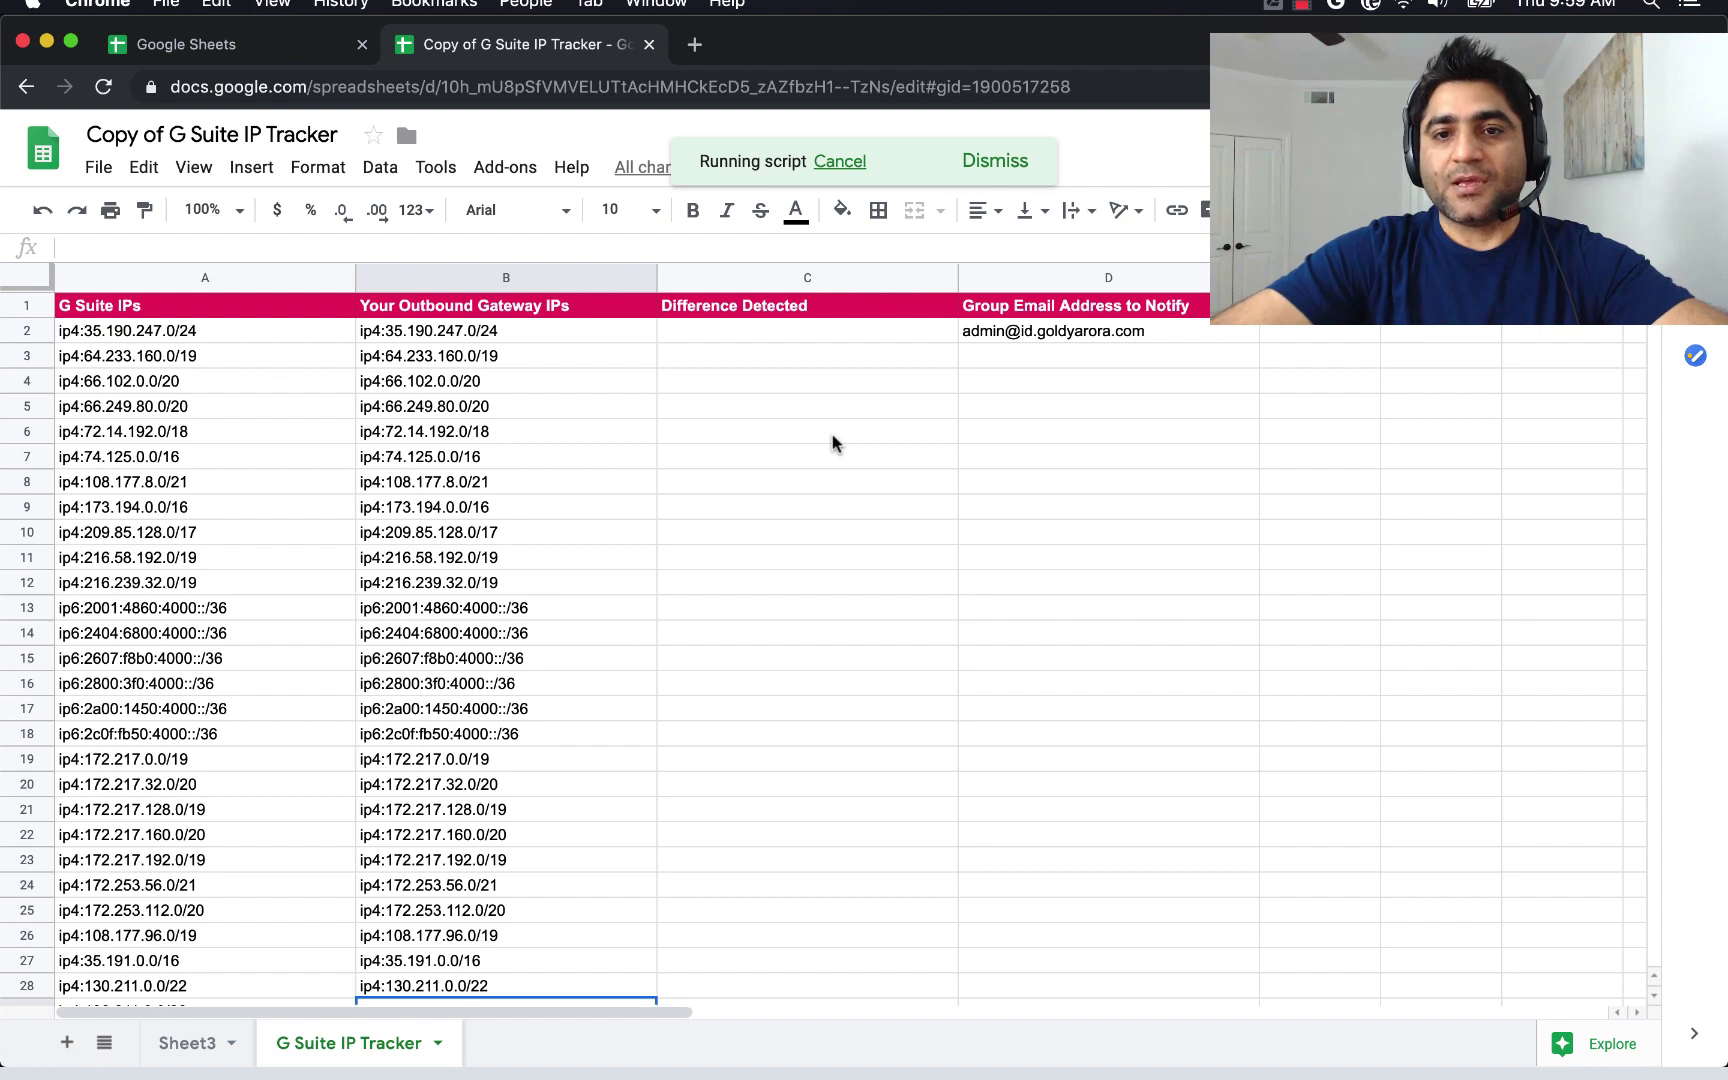
left_click(710, 338)
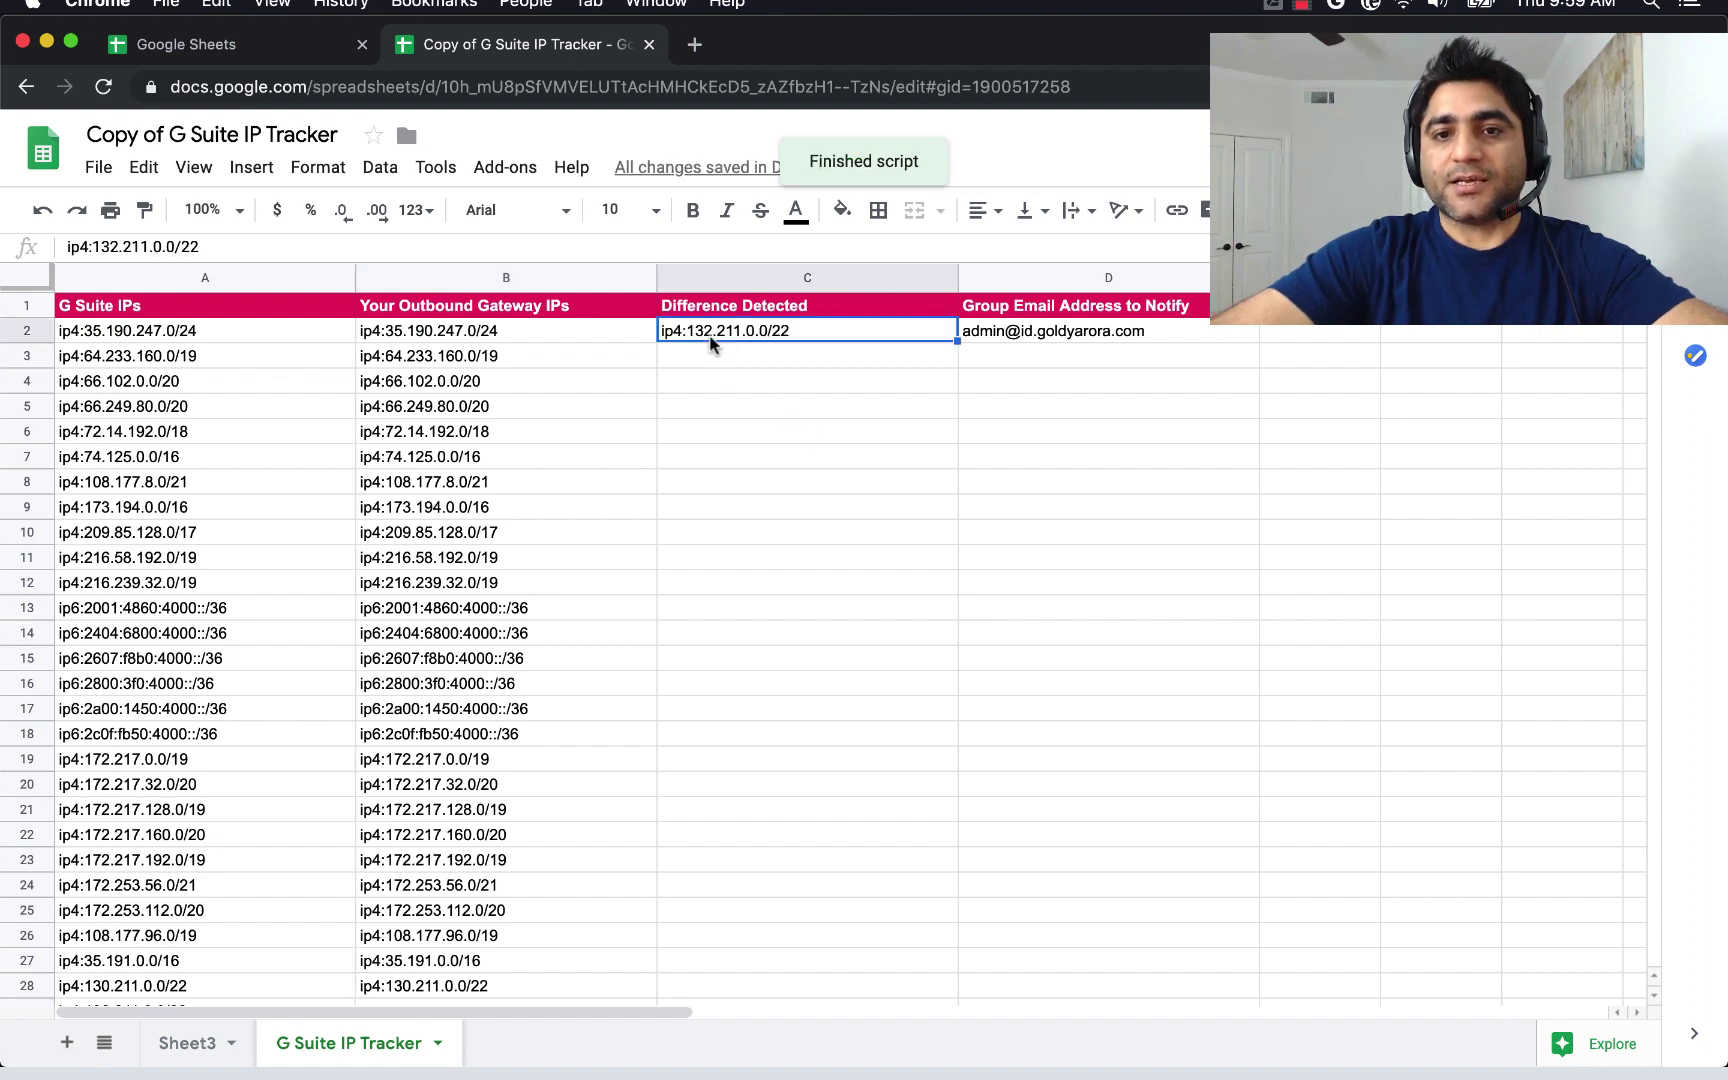
left_click(1005, 340)
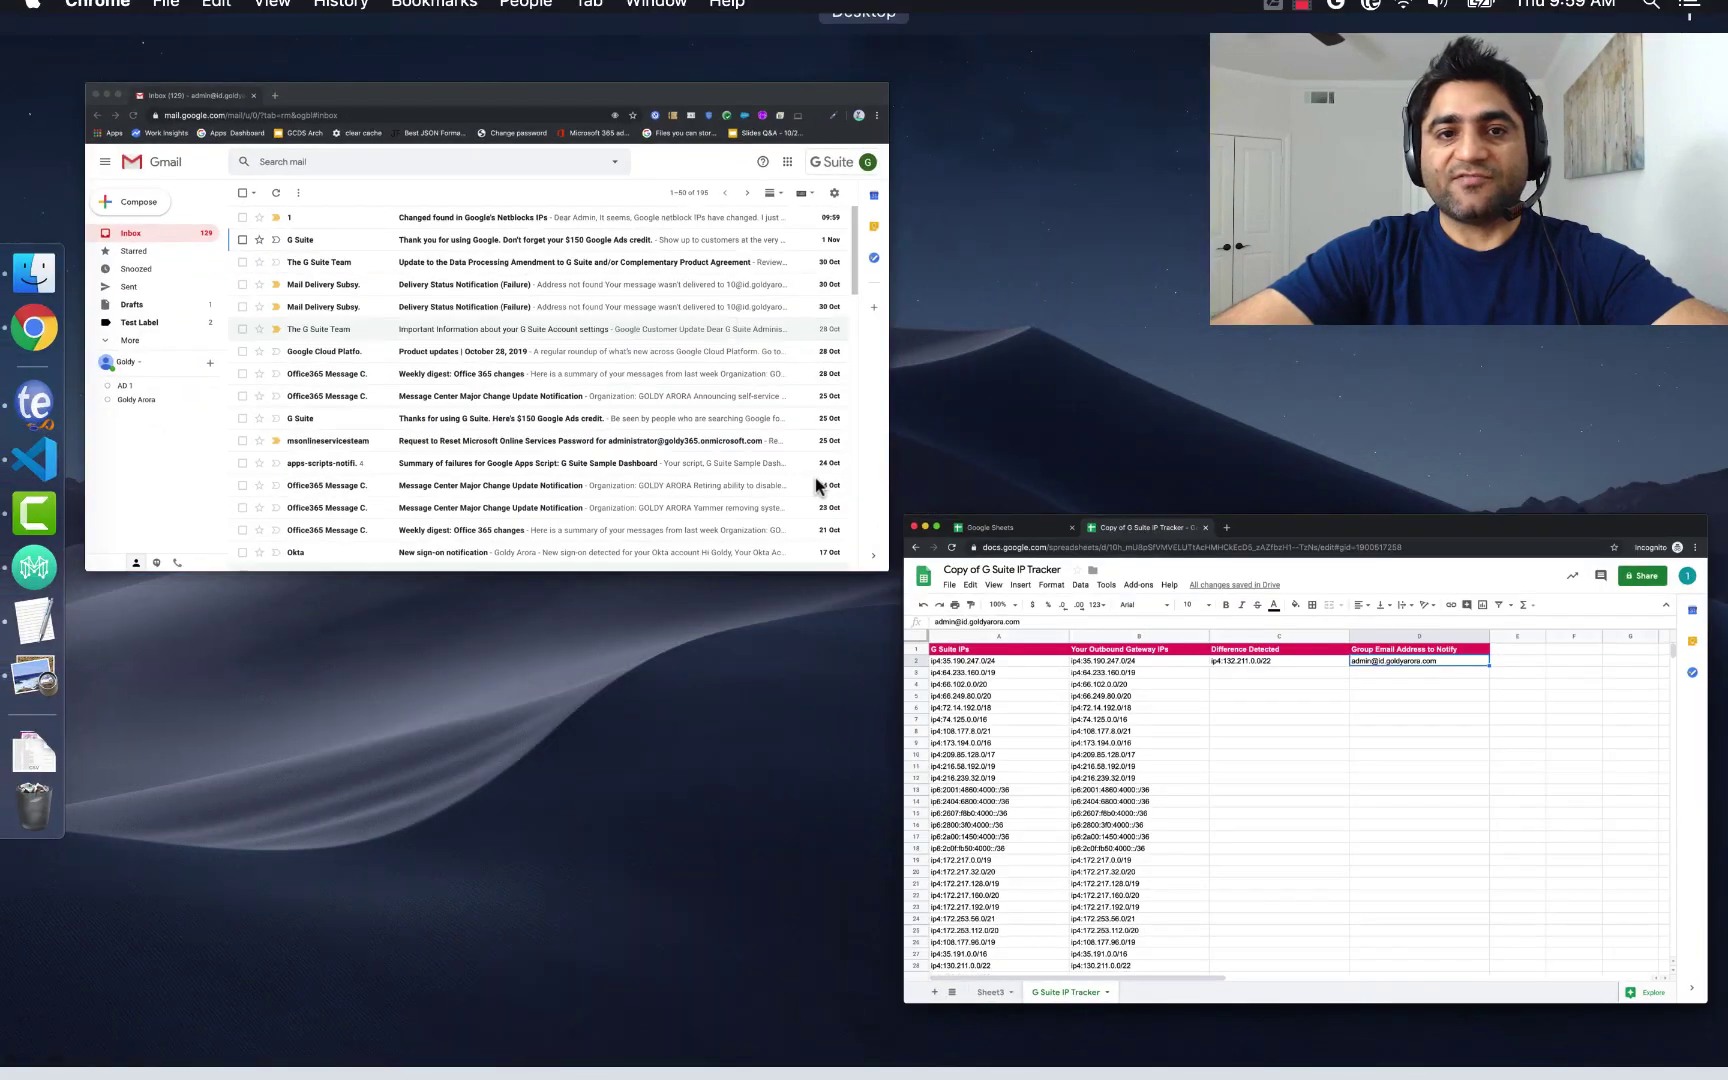
Read the Gmail alert flagging ip4:132.211.0.0/22, then return to the spreadsheet's C2.
left_click(815, 485)
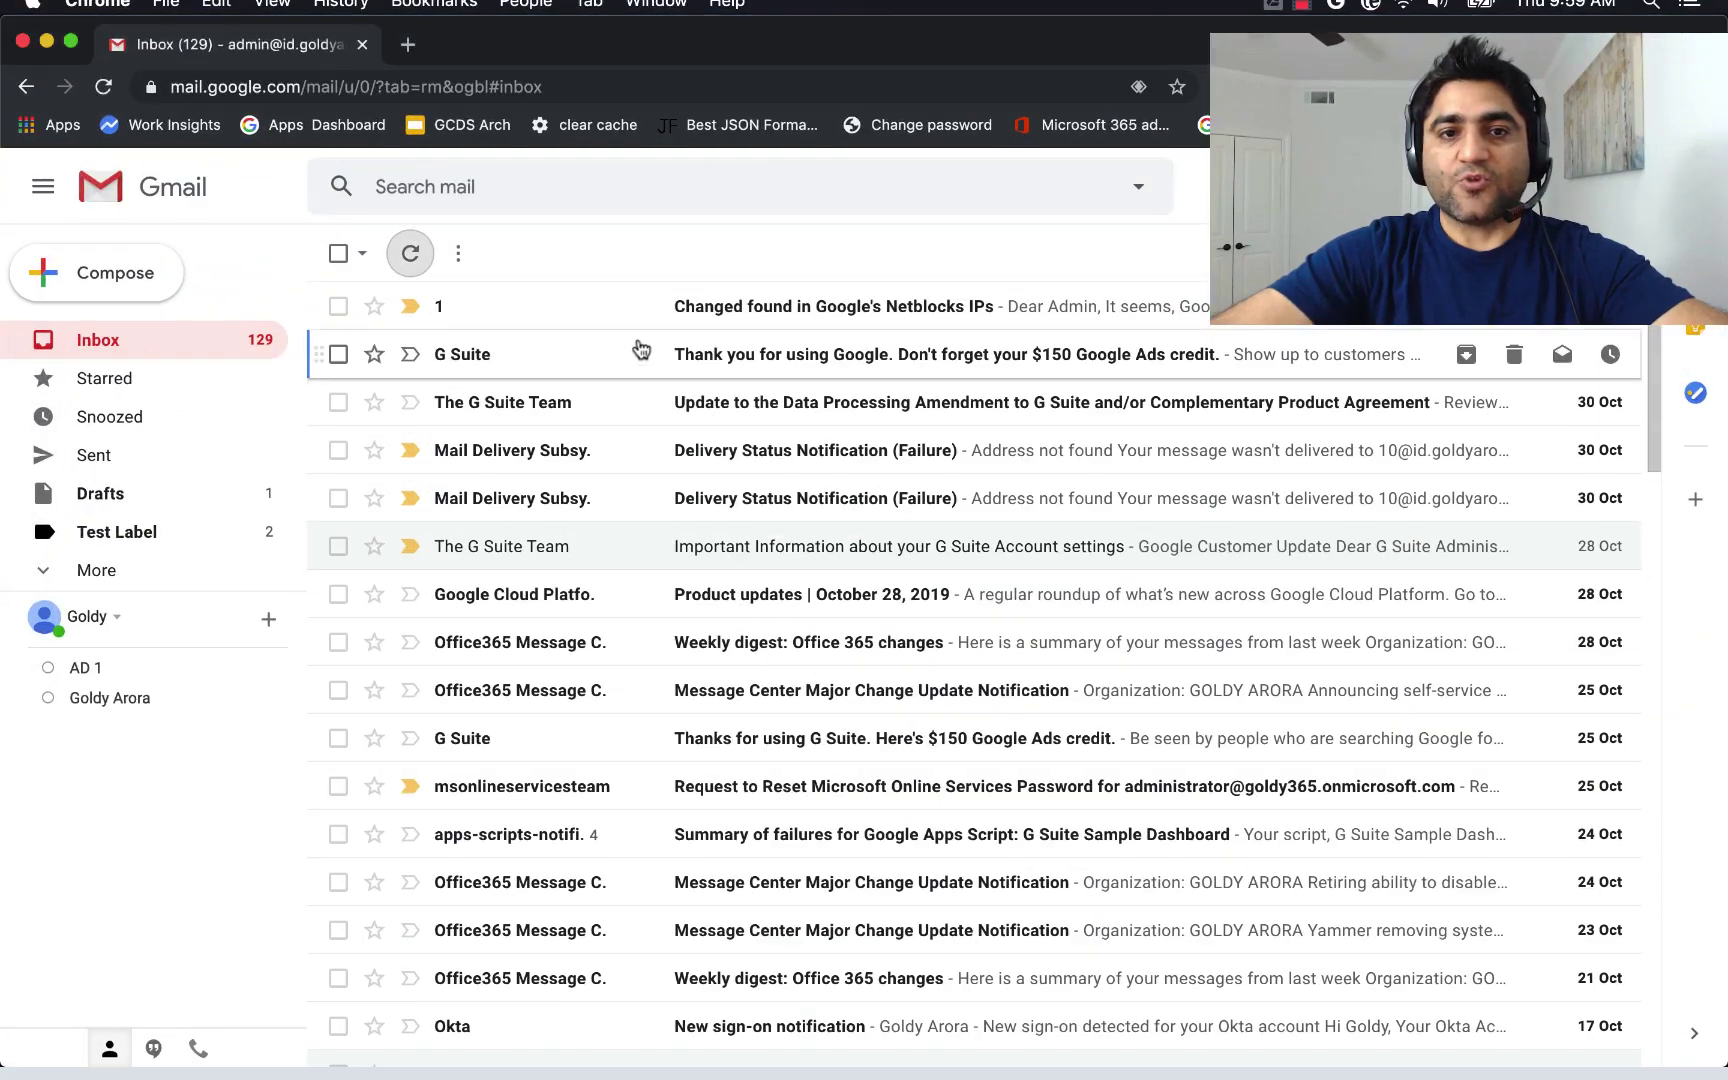
left_click(686, 316)
double_click(447, 322)
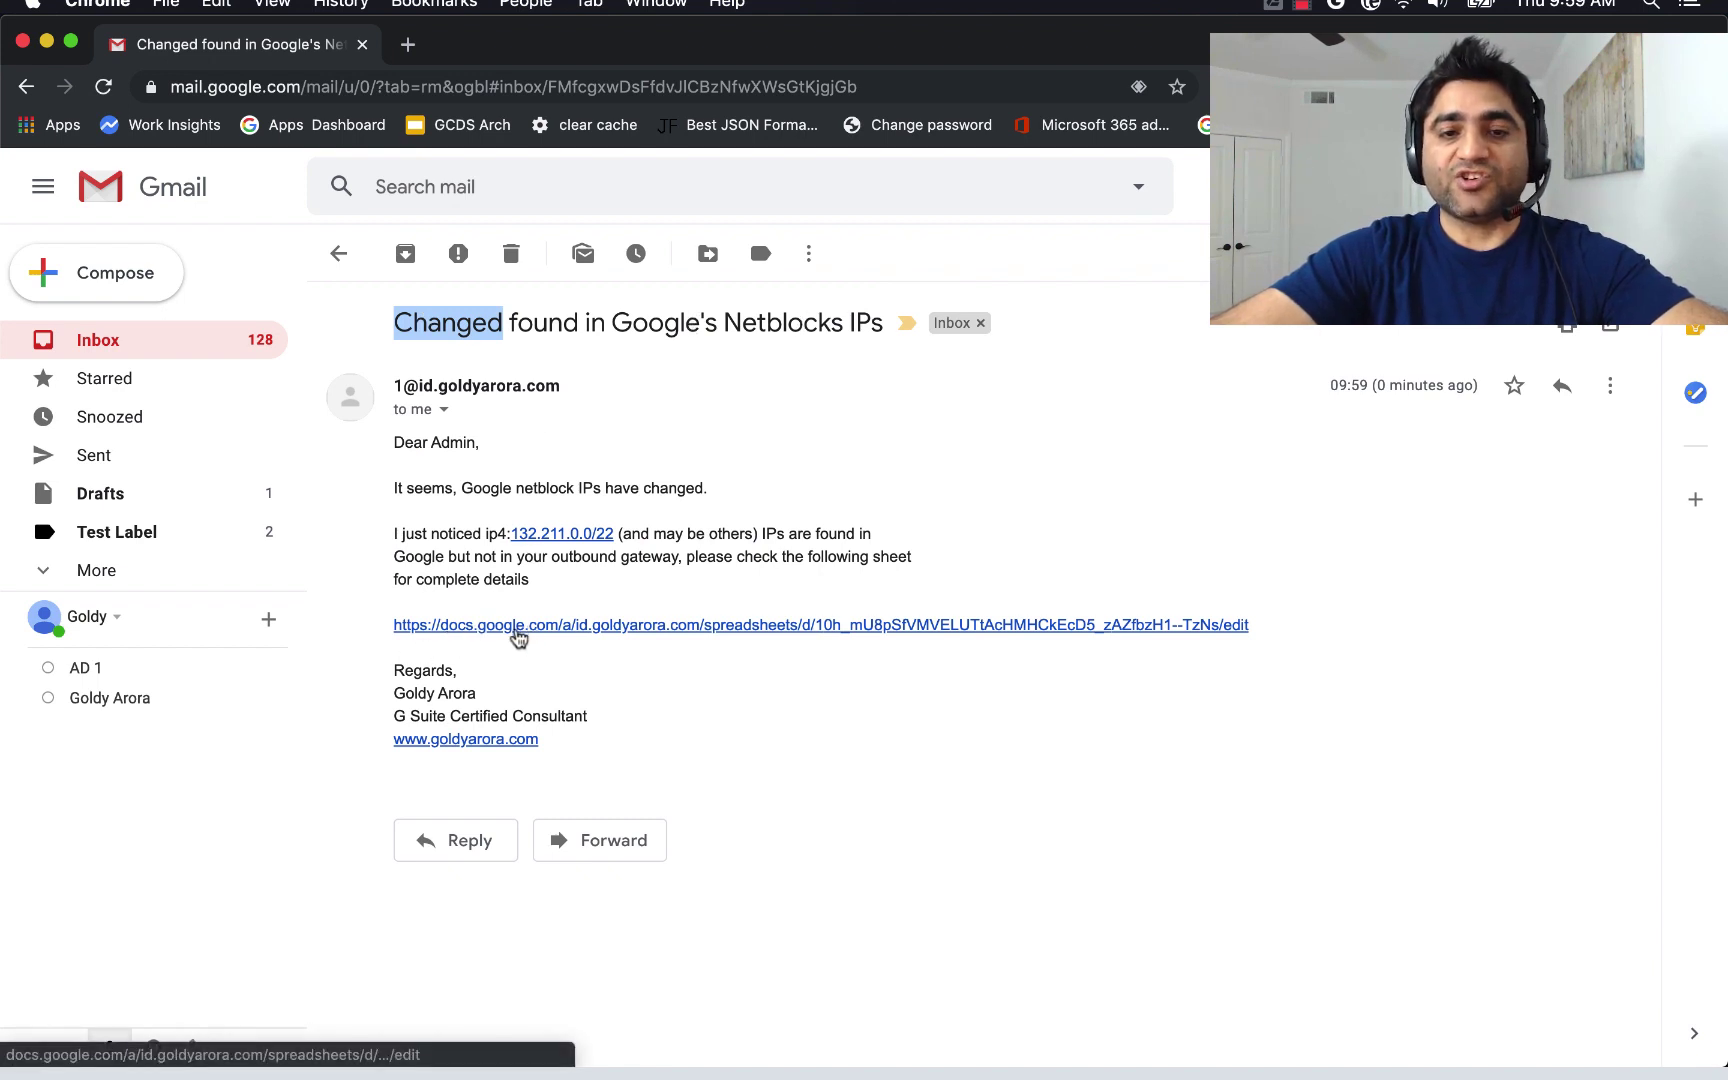
left_click(208, 342)
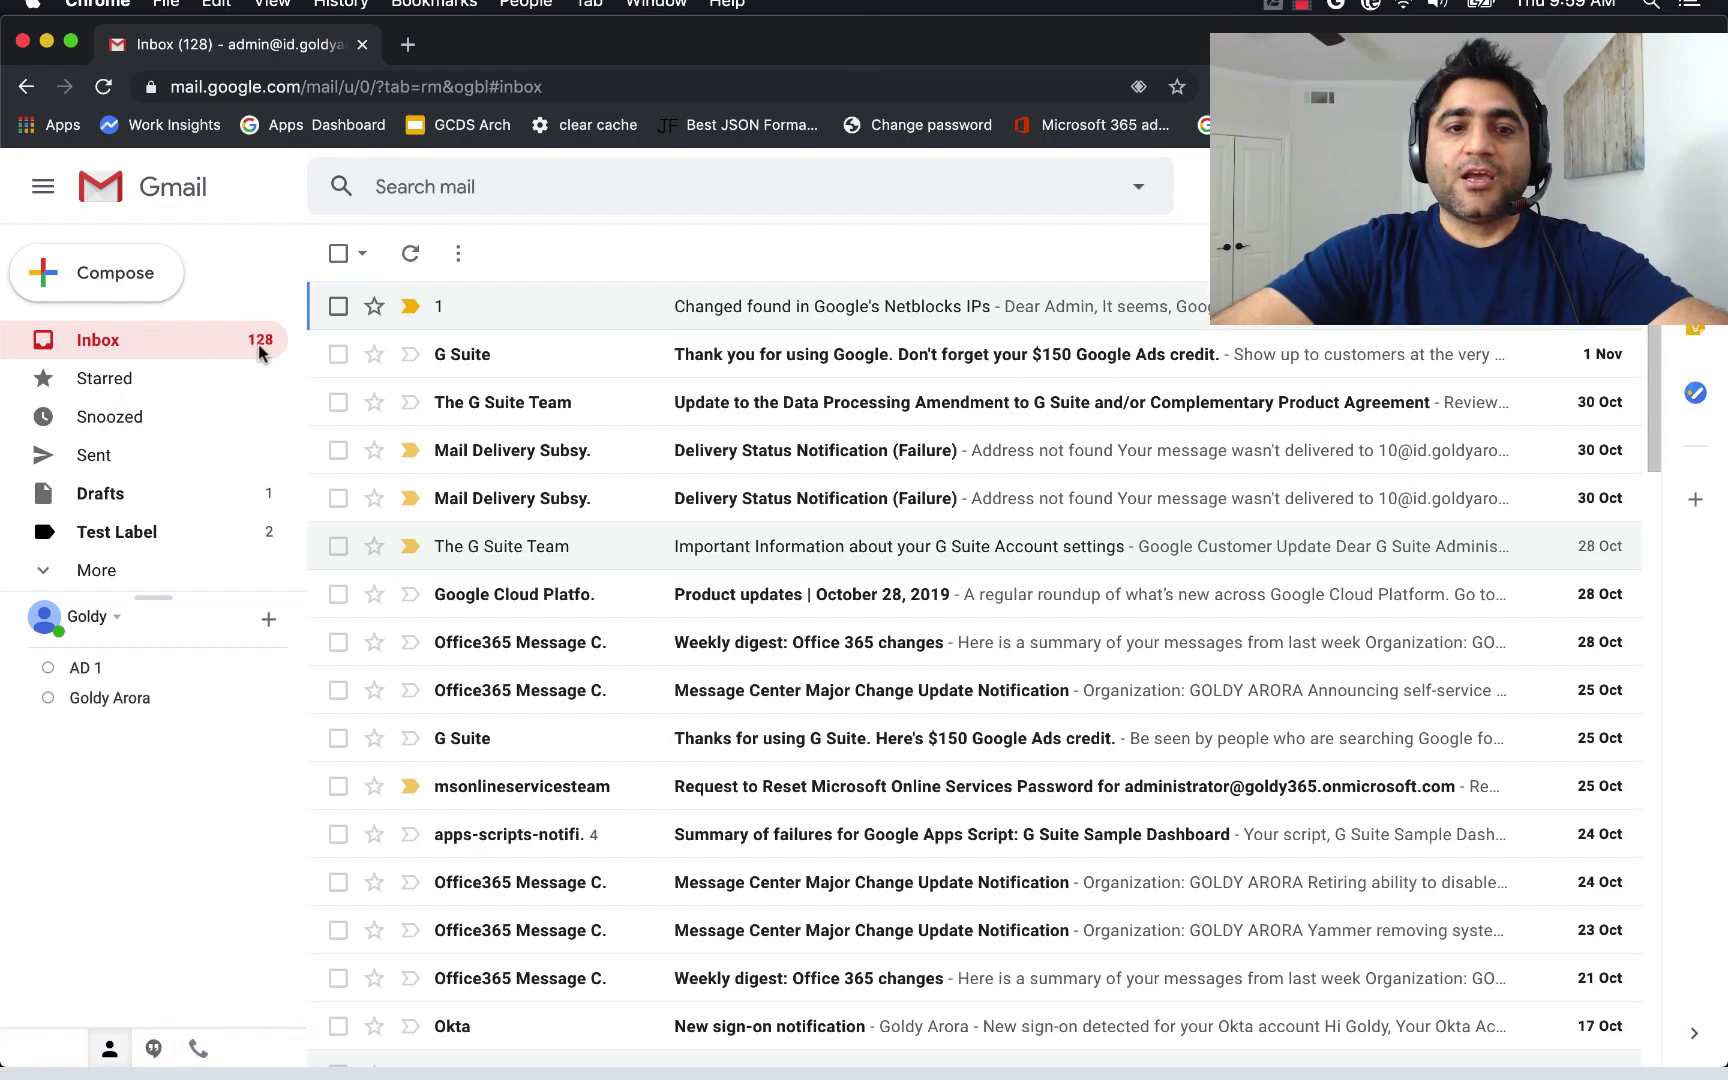
key("ctrl+Up")
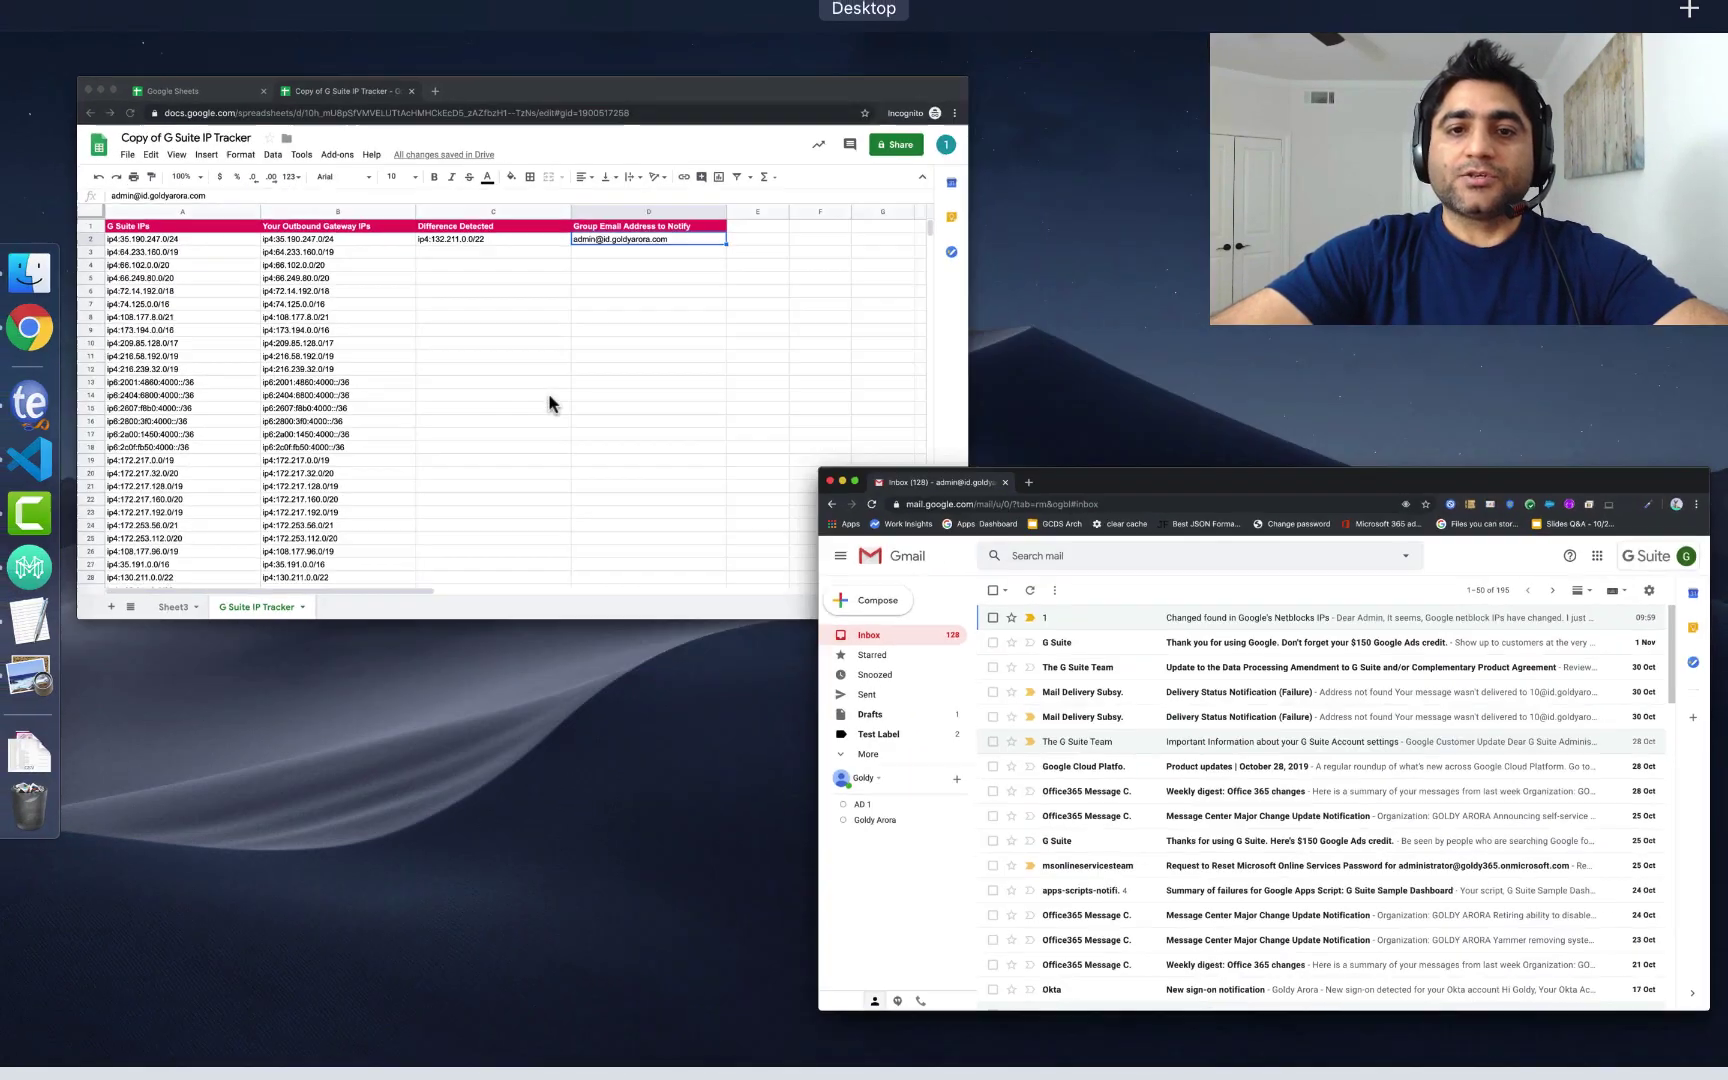
left_click(671, 382)
left_click(718, 341)
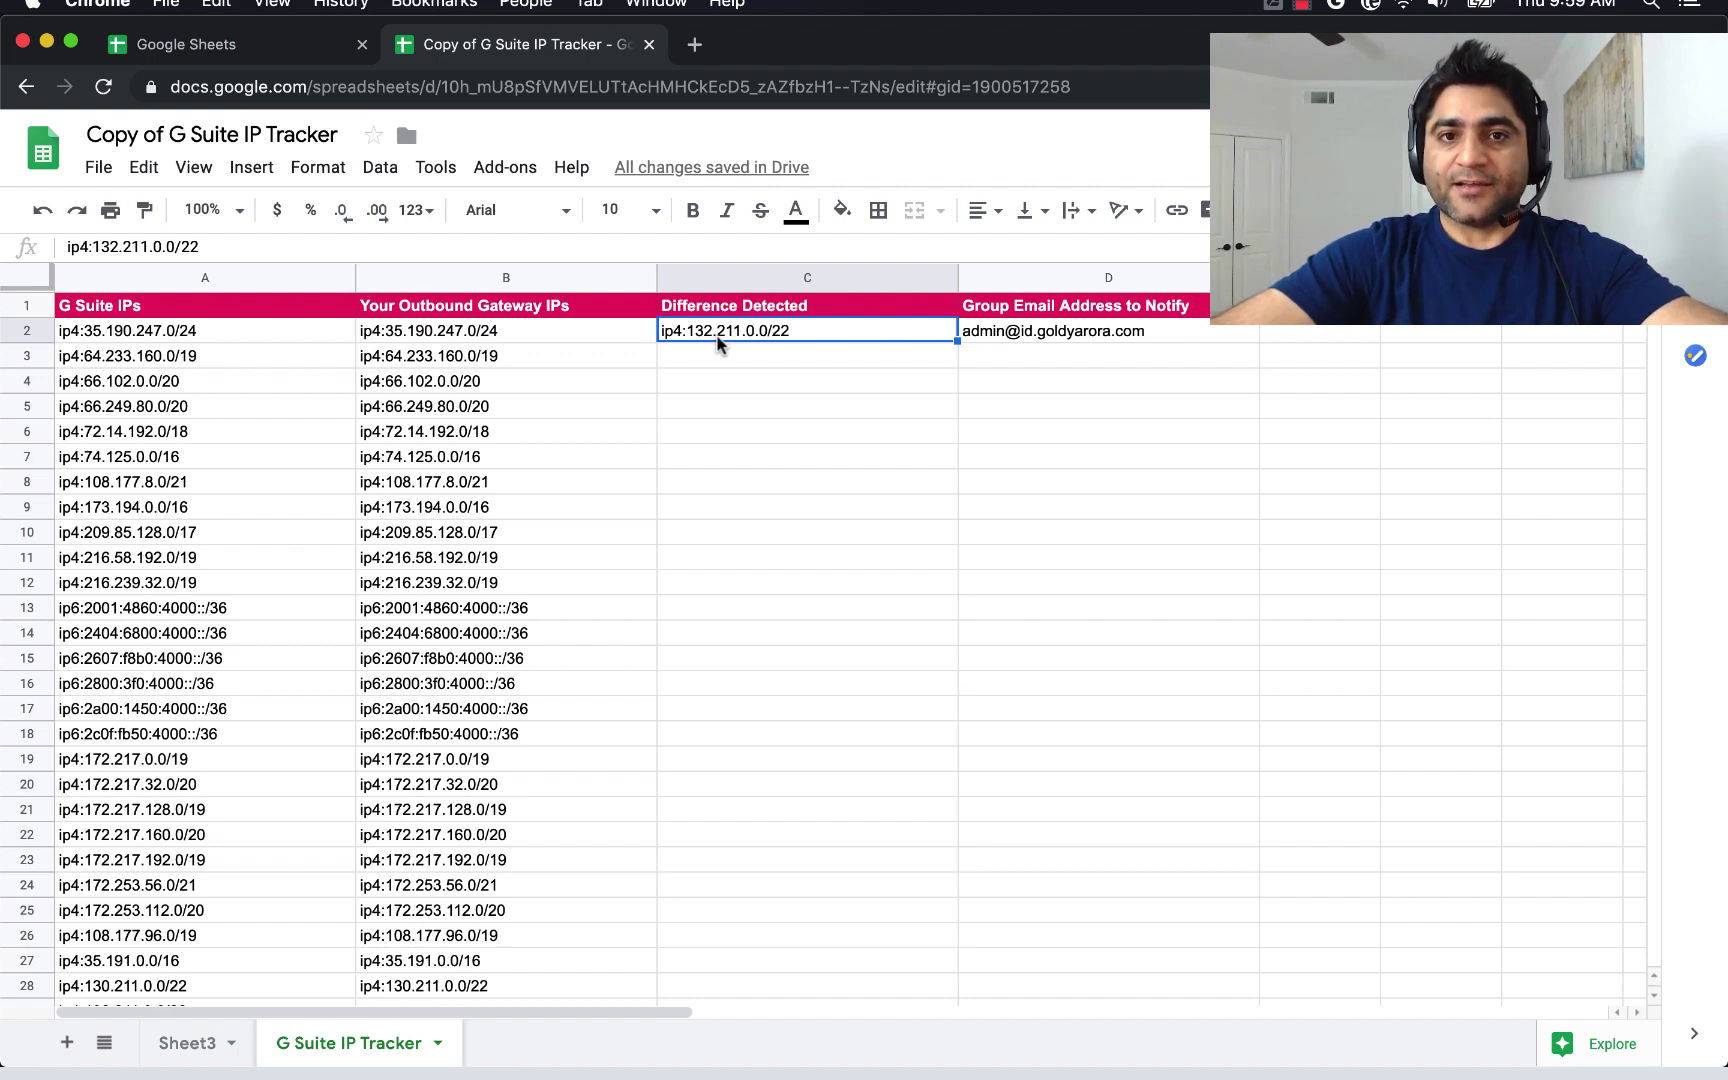
Open the script editor, sort files alphabetically, and view 1. Menu.gs and 2. Sheets Manager.gs.
left_click(437, 169)
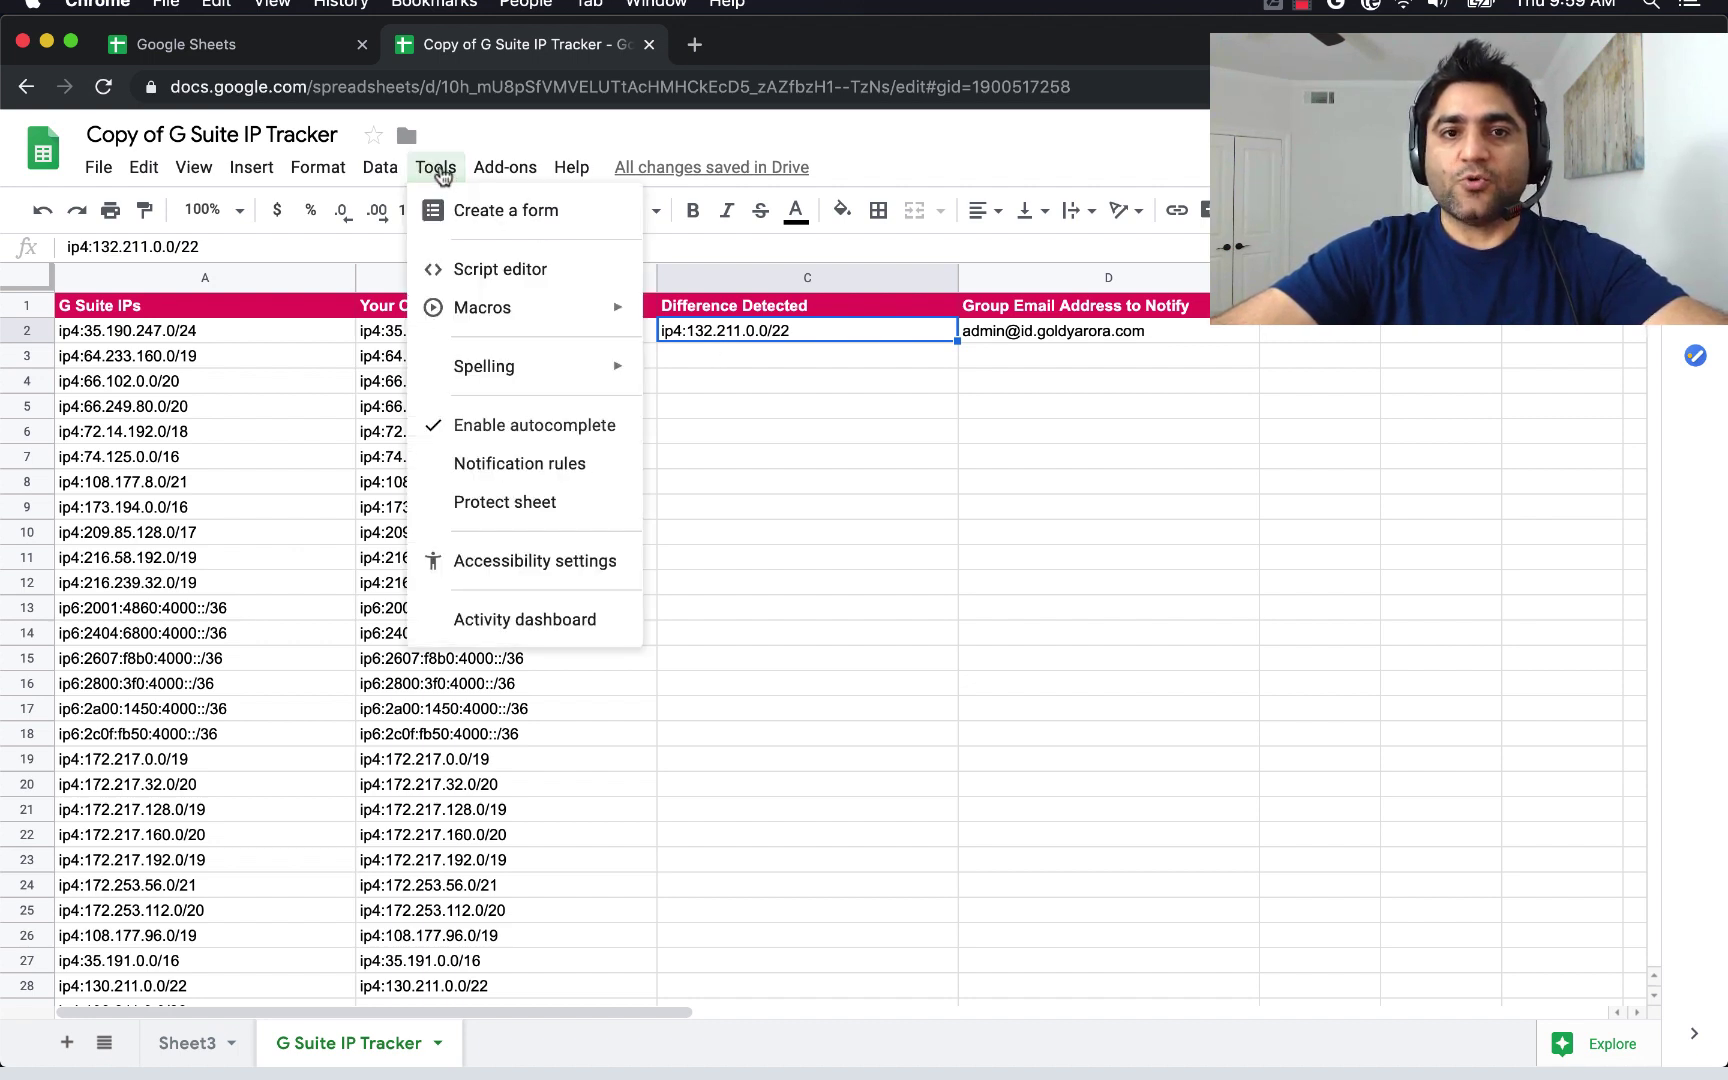
left_click(477, 271)
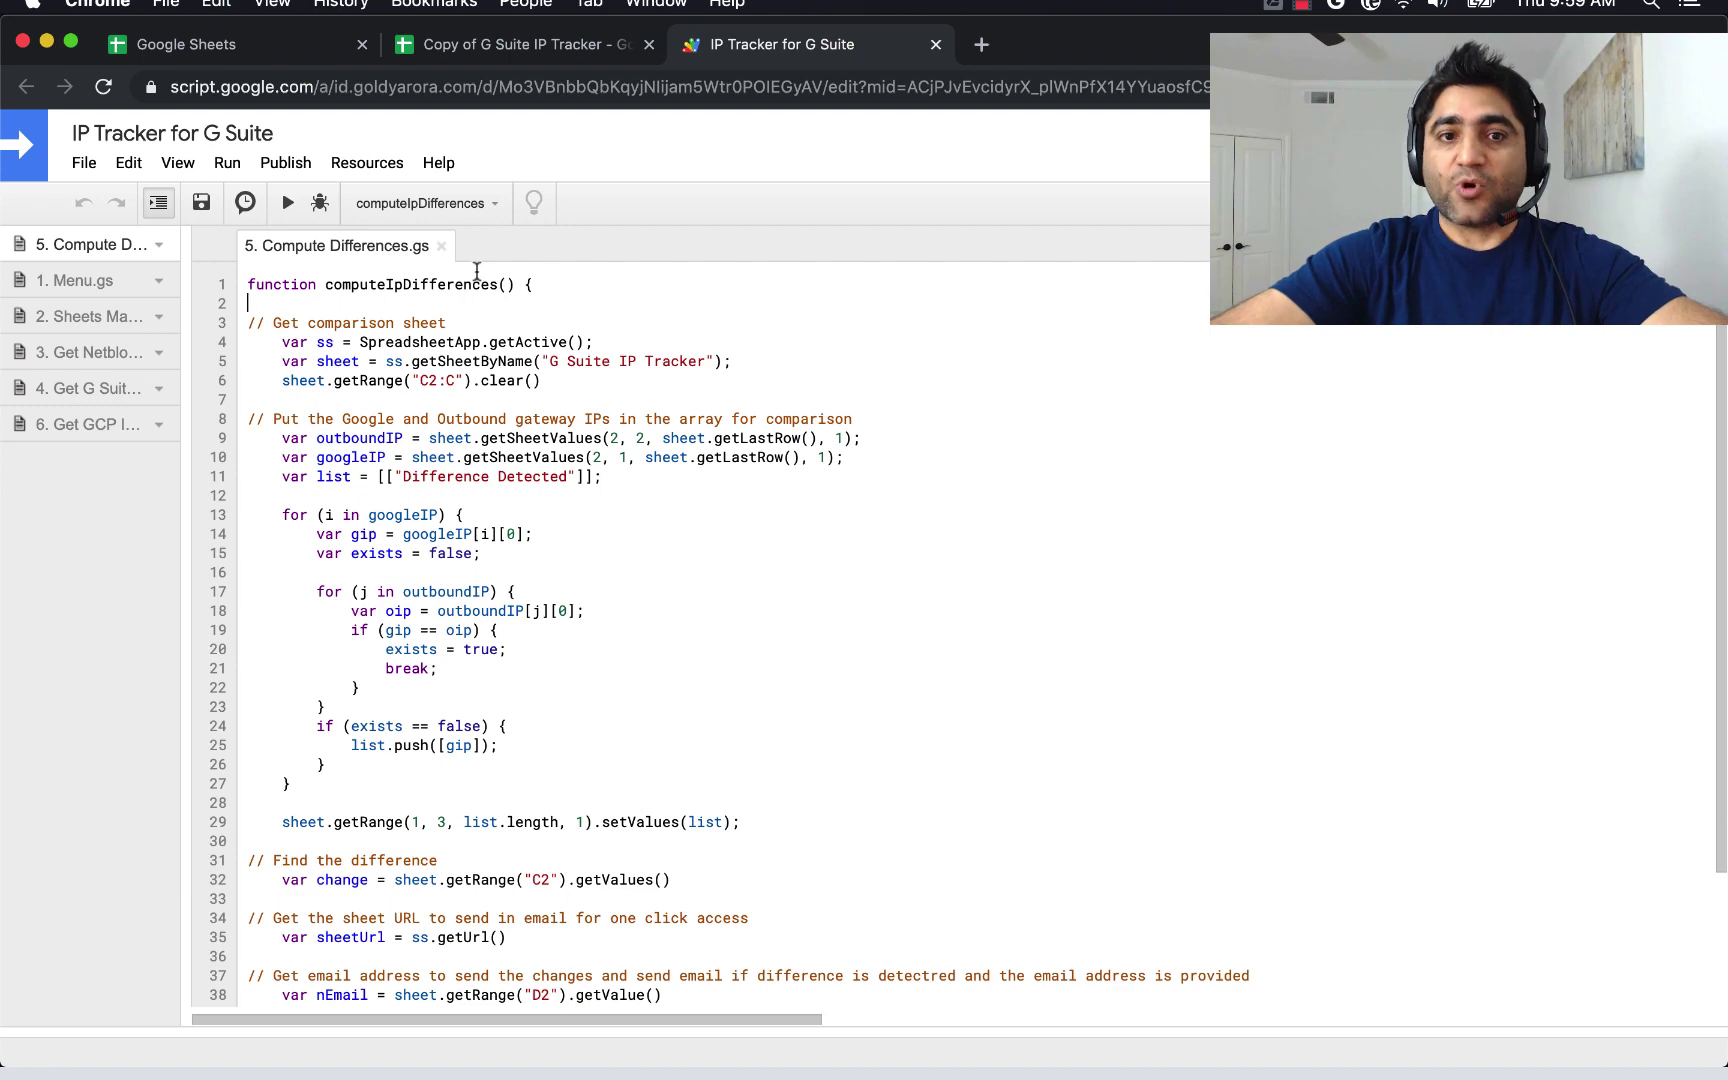
left_click_drag(186, 309, 344, 320)
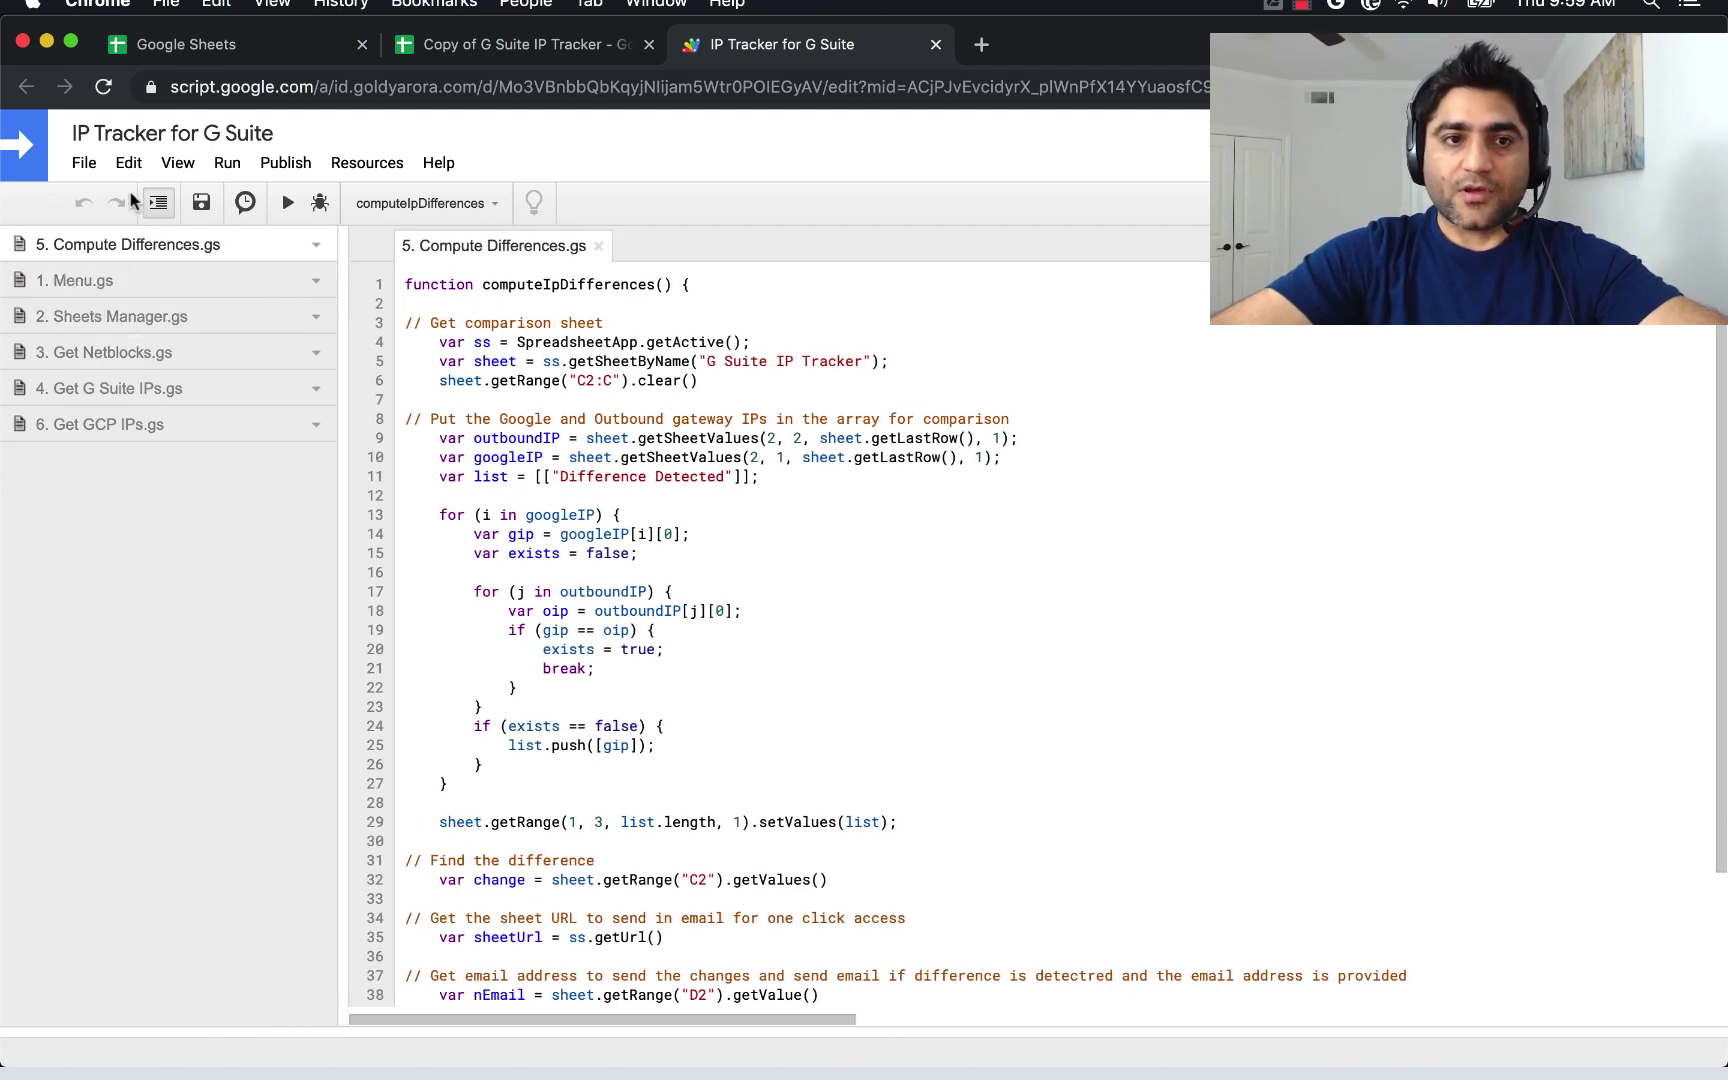
left_click(178, 162)
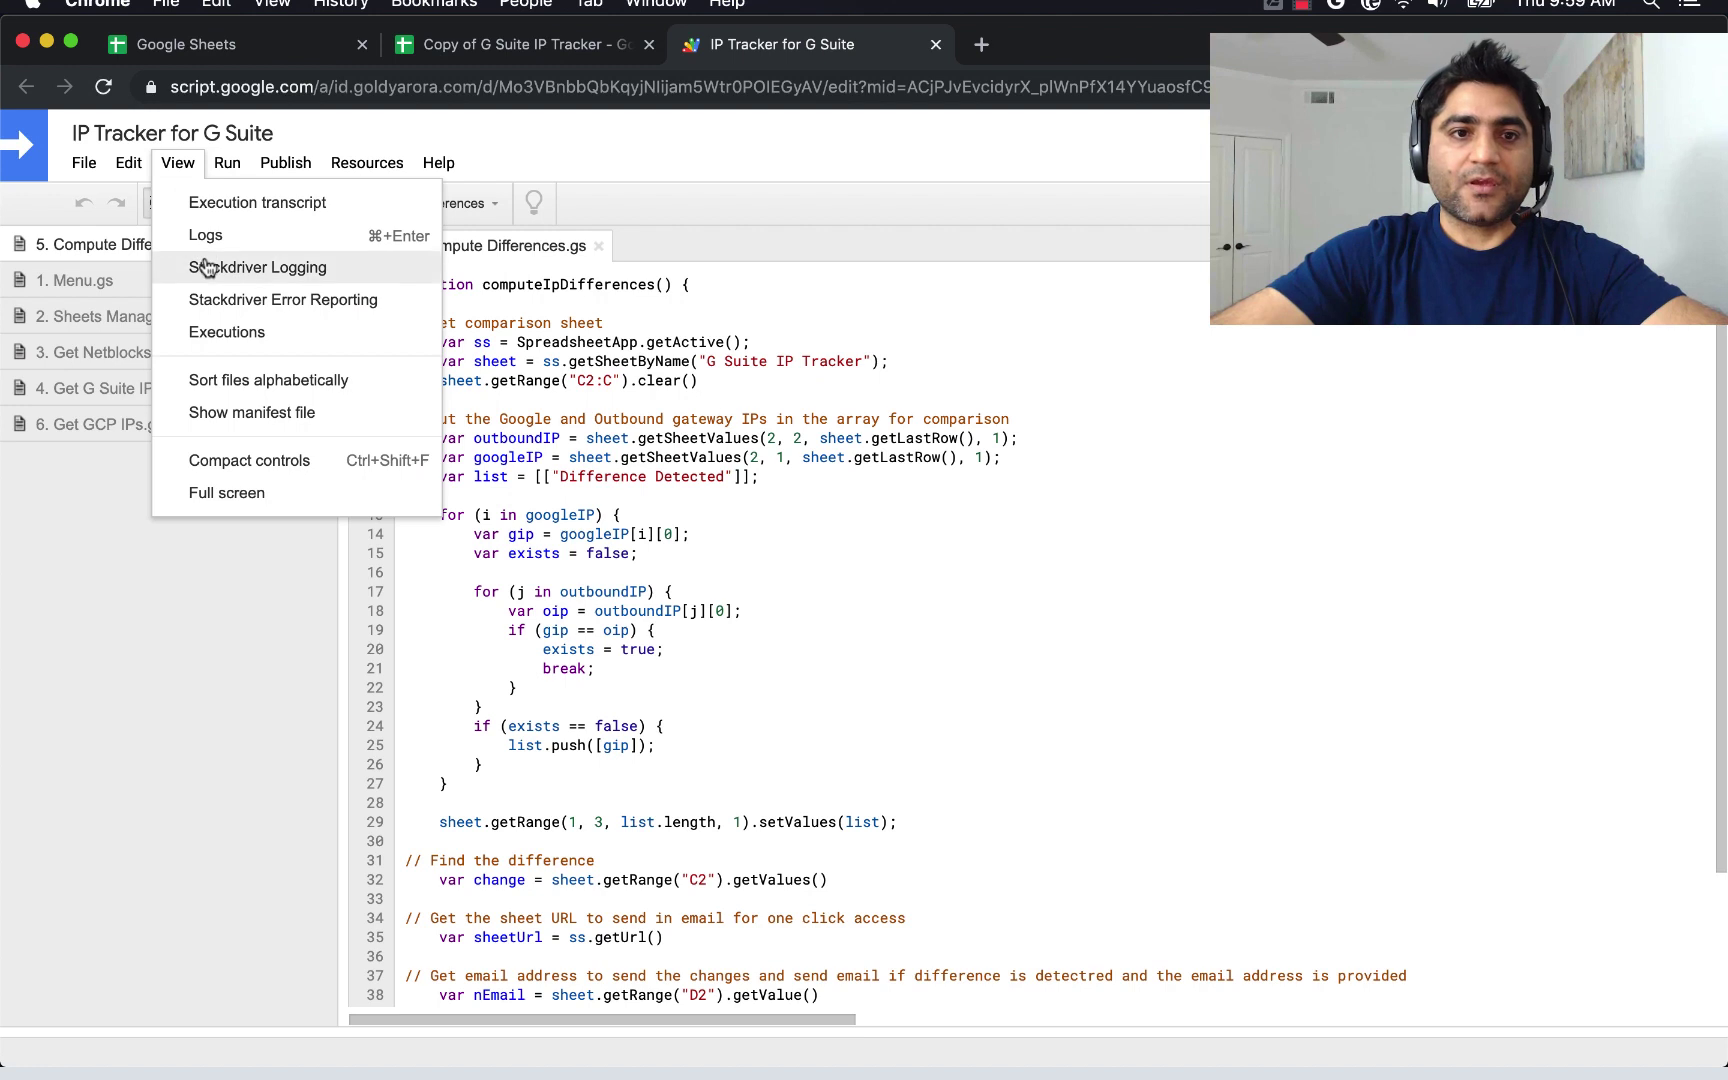
left_click(203, 372)
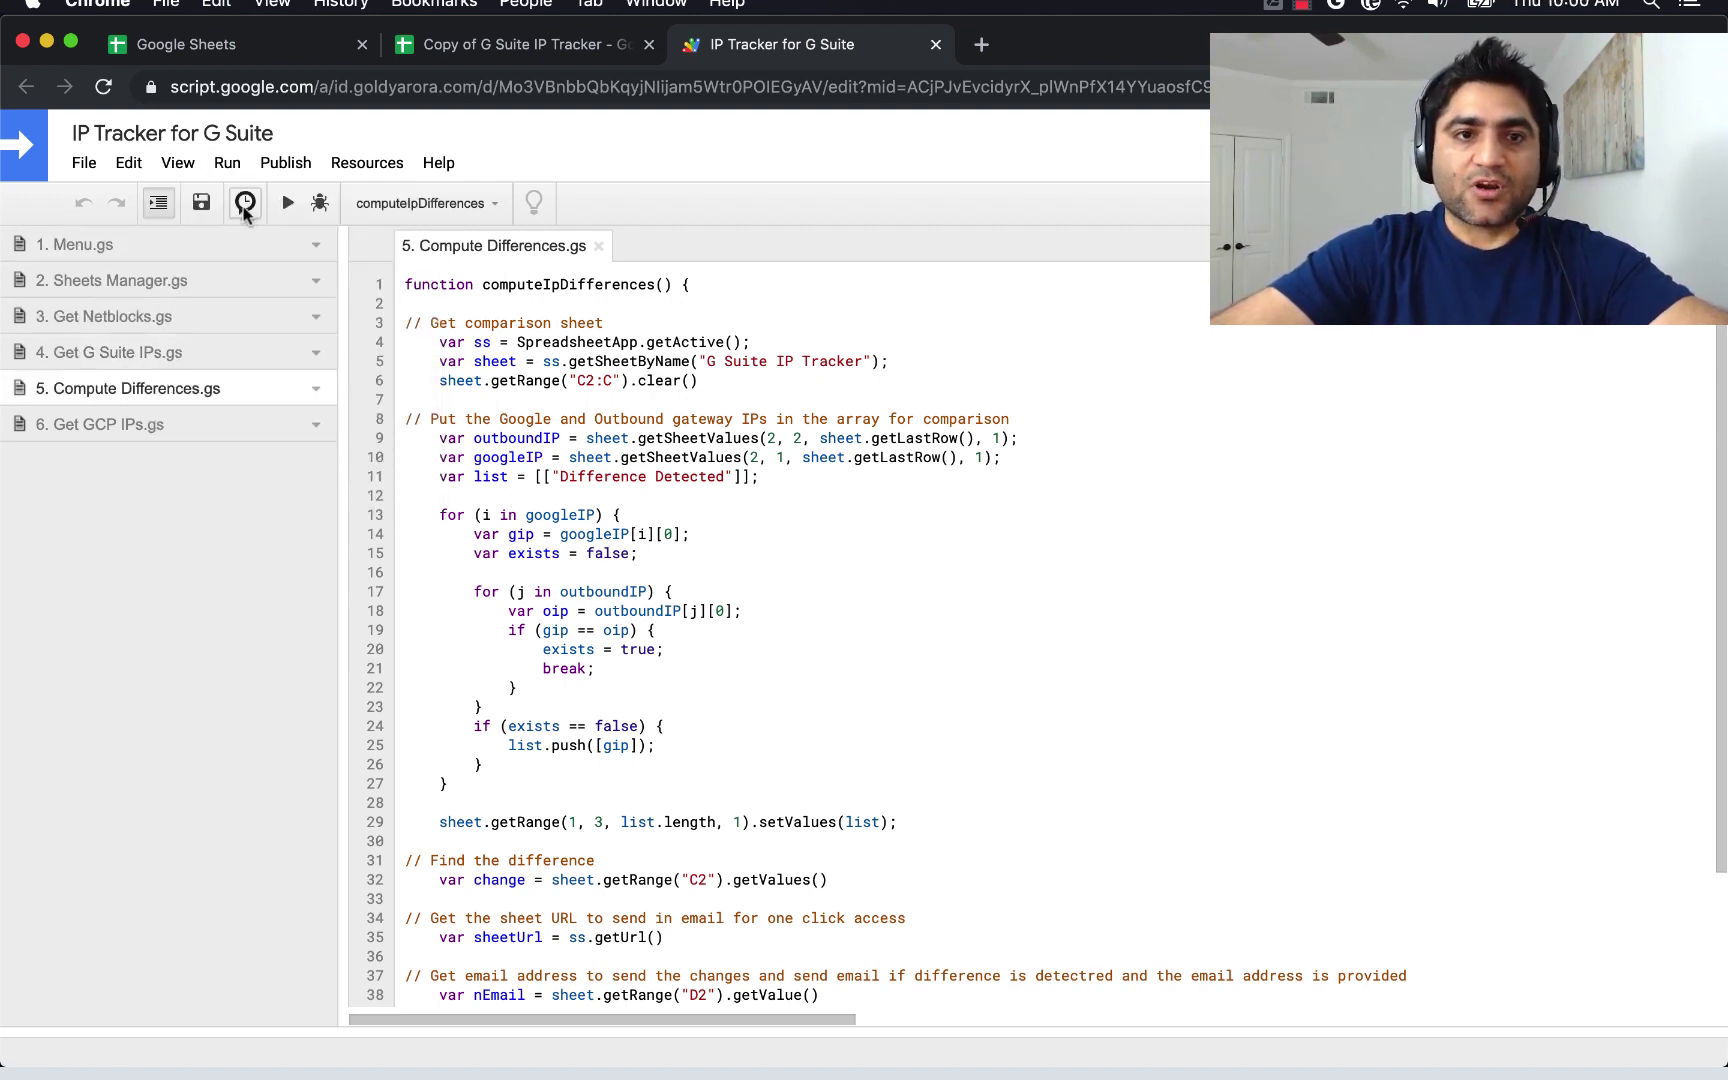
left_click(86, 248)
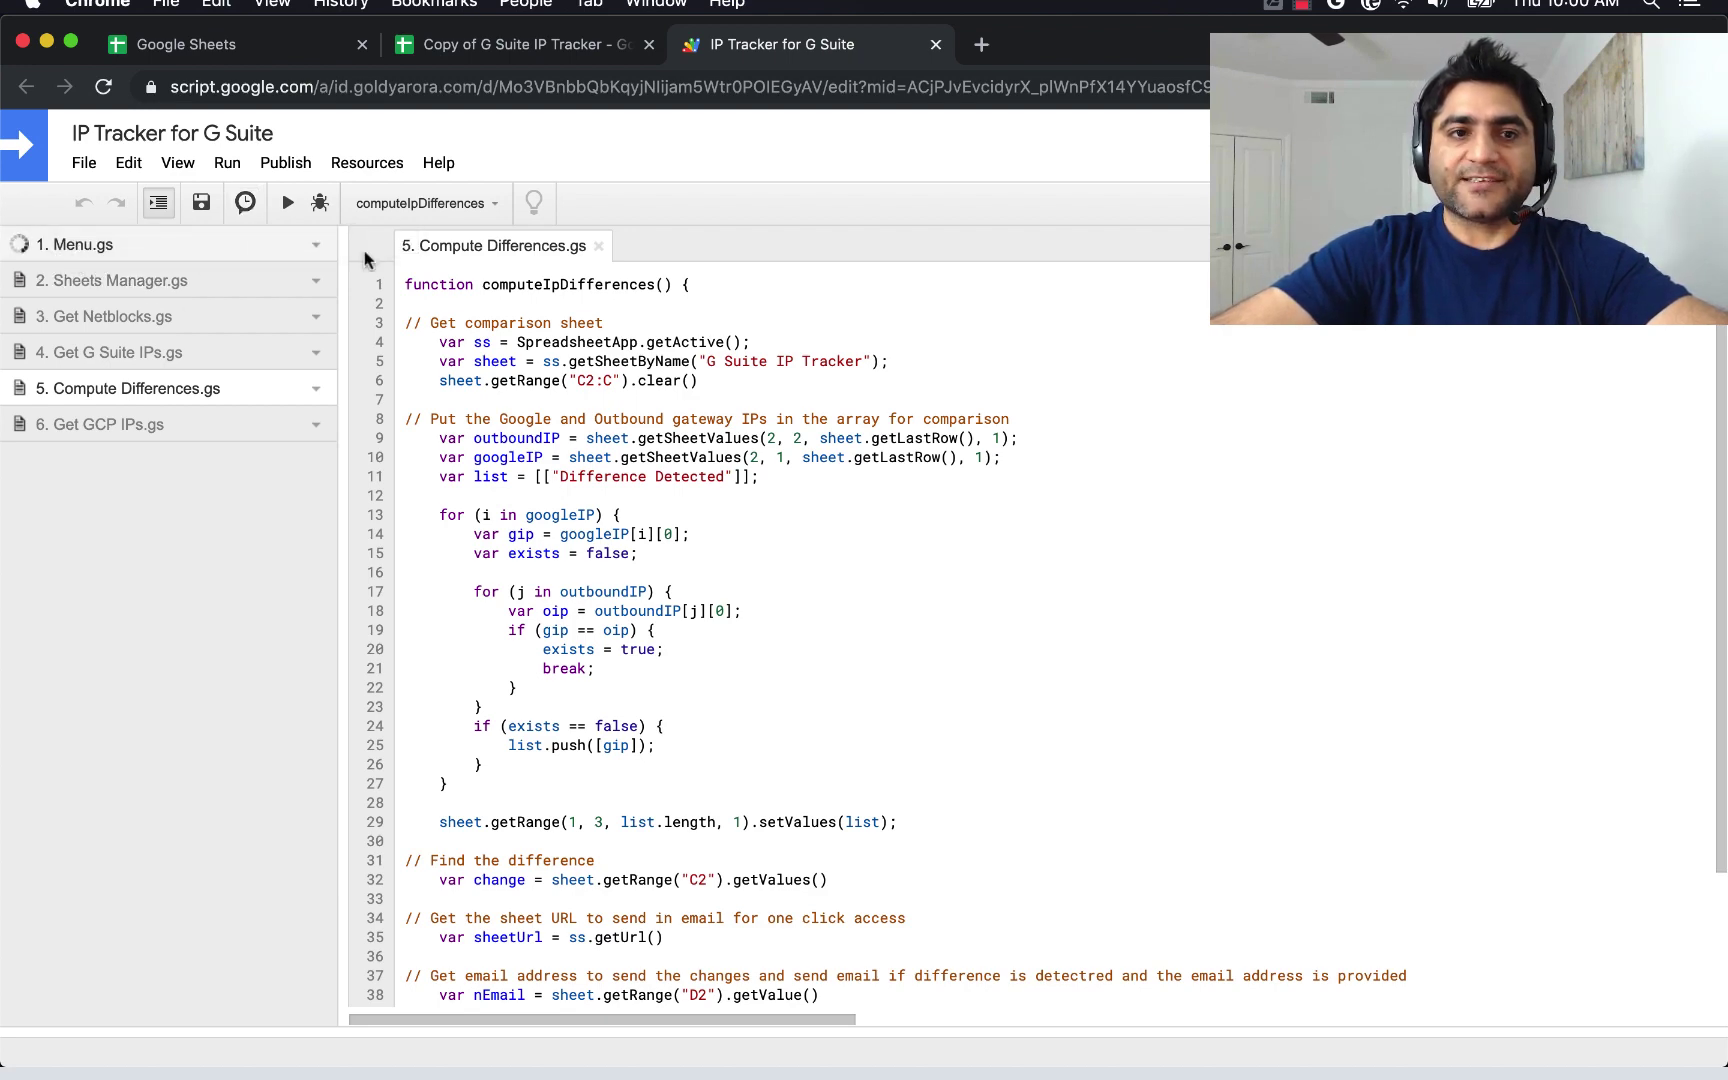
left_click(143, 280)
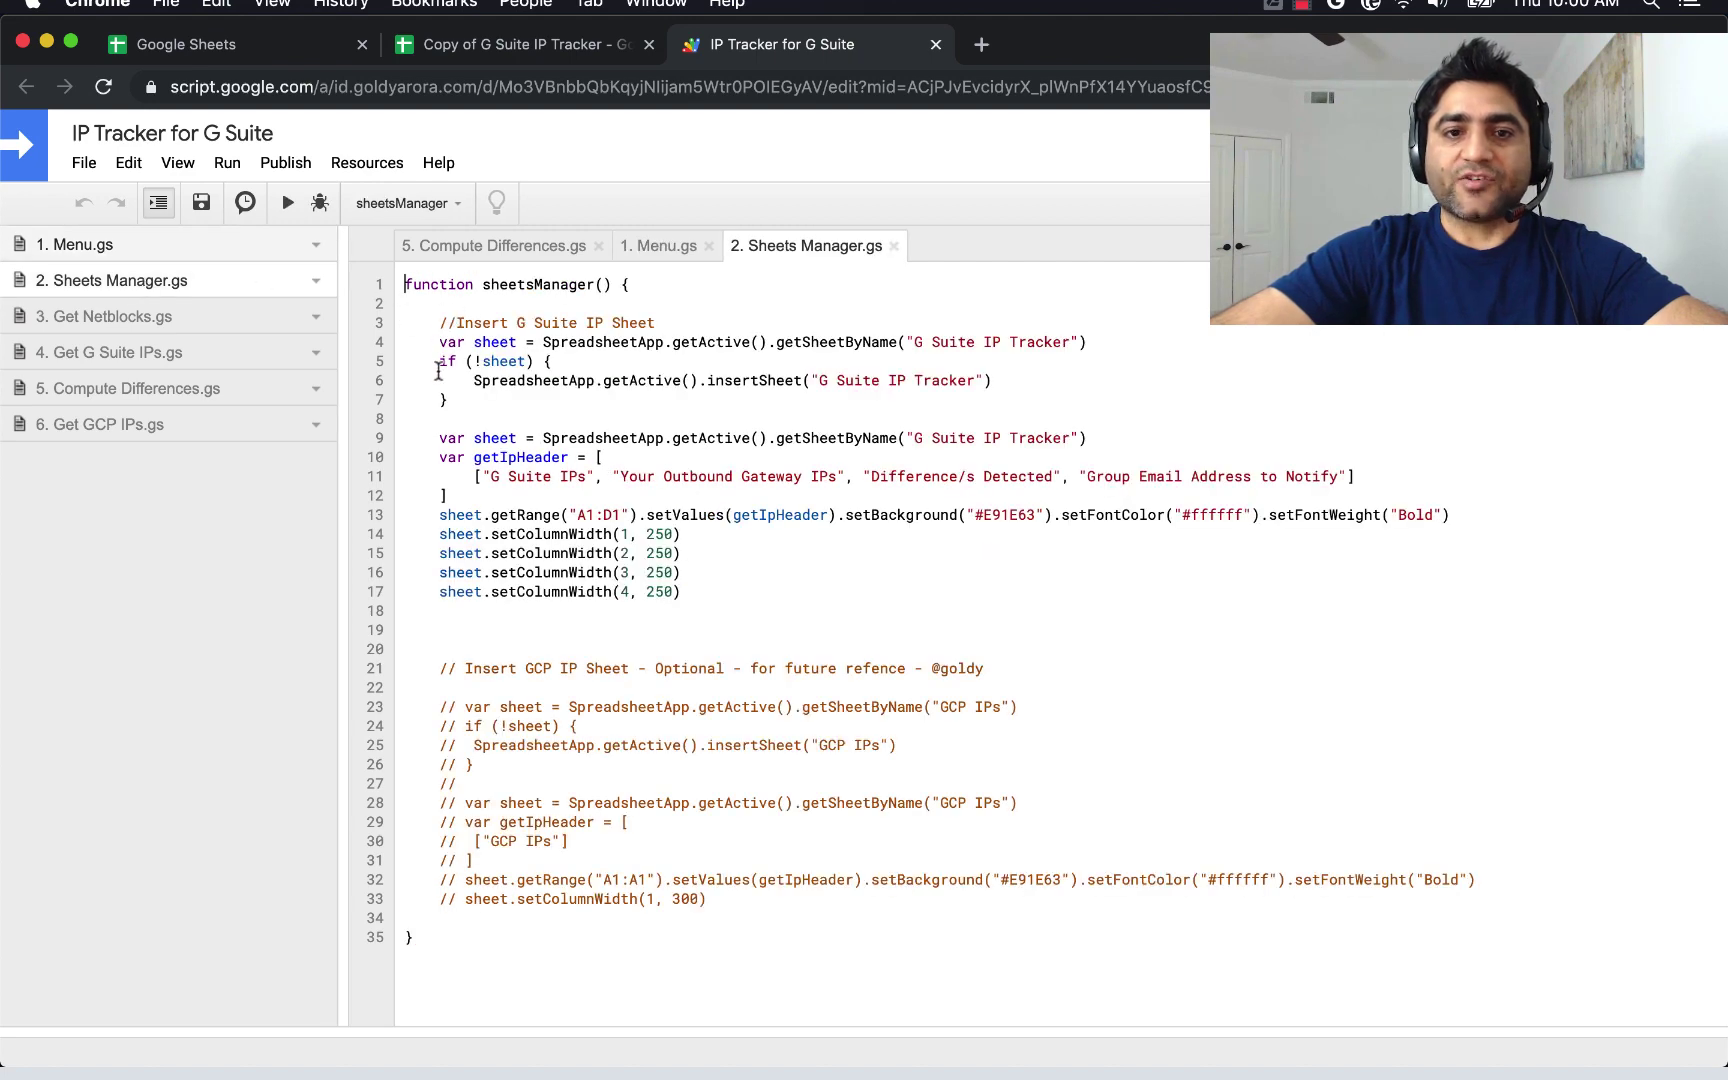
Review the Get Netblocks and Compute Differences scripts, clearing the email-sending and logging lines.
left_click(165, 316)
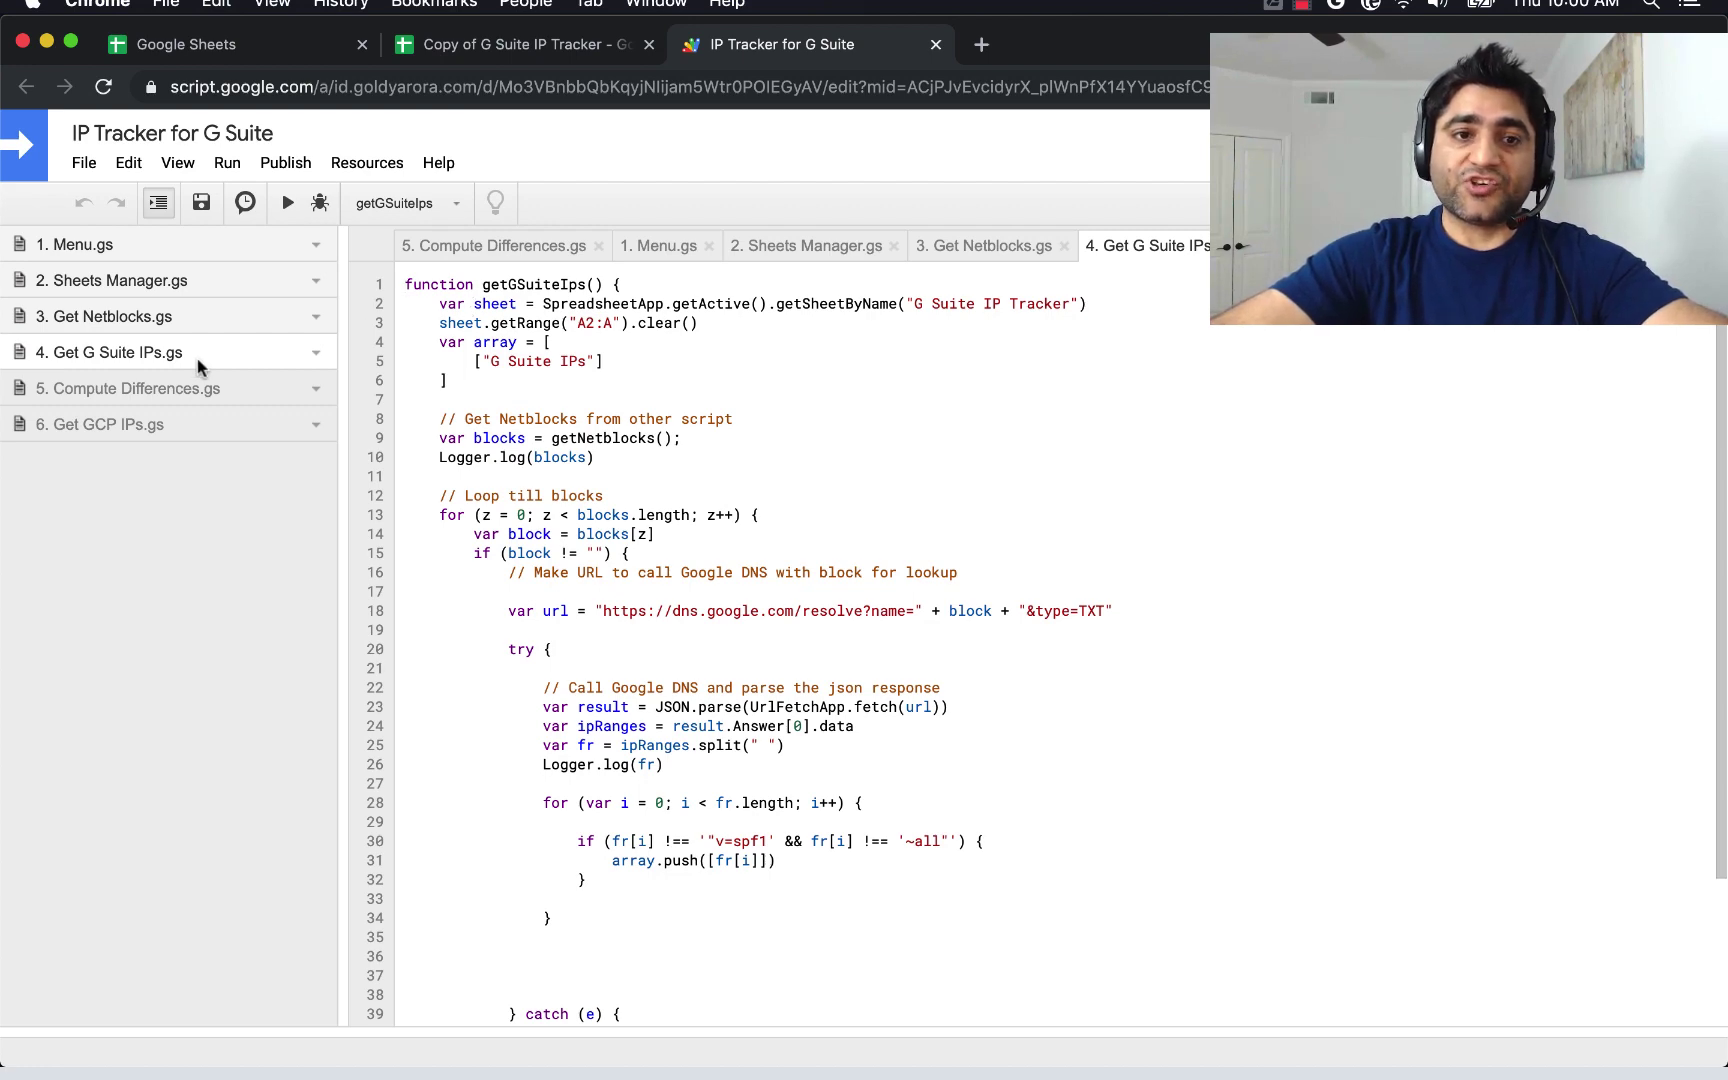
left_click(185, 388)
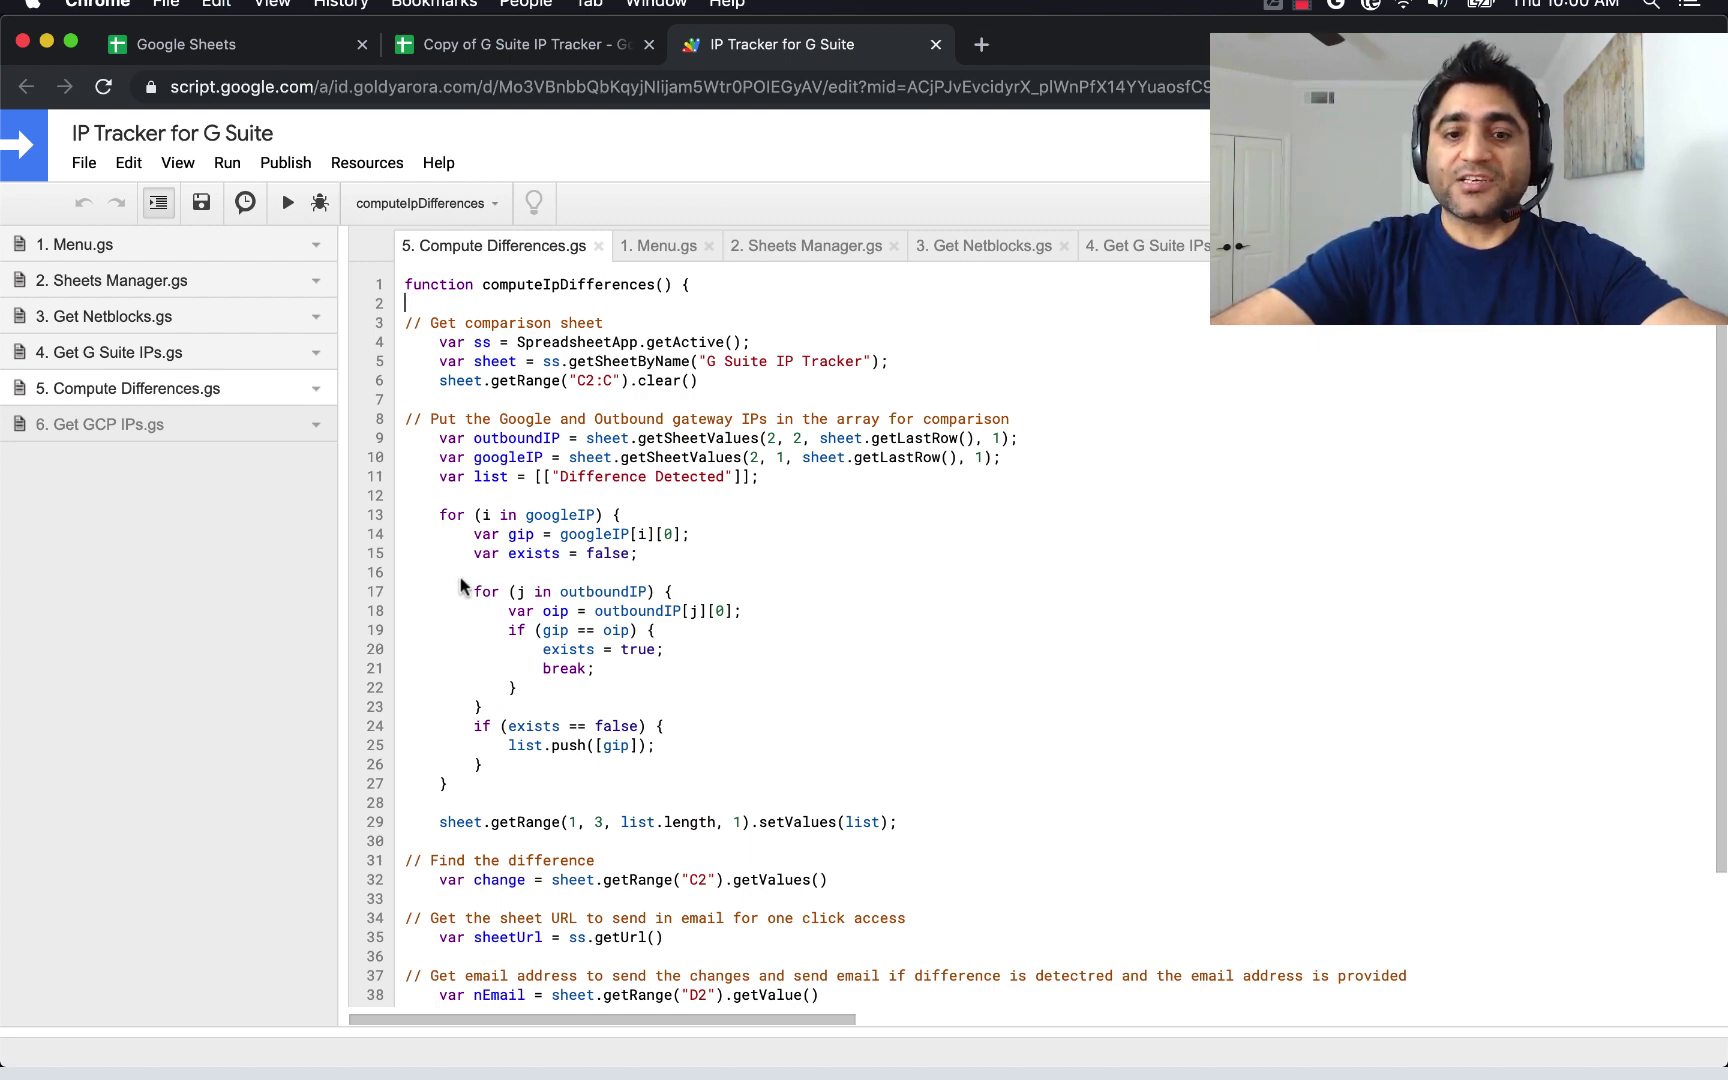
scroll(483, 618, "down", 3)
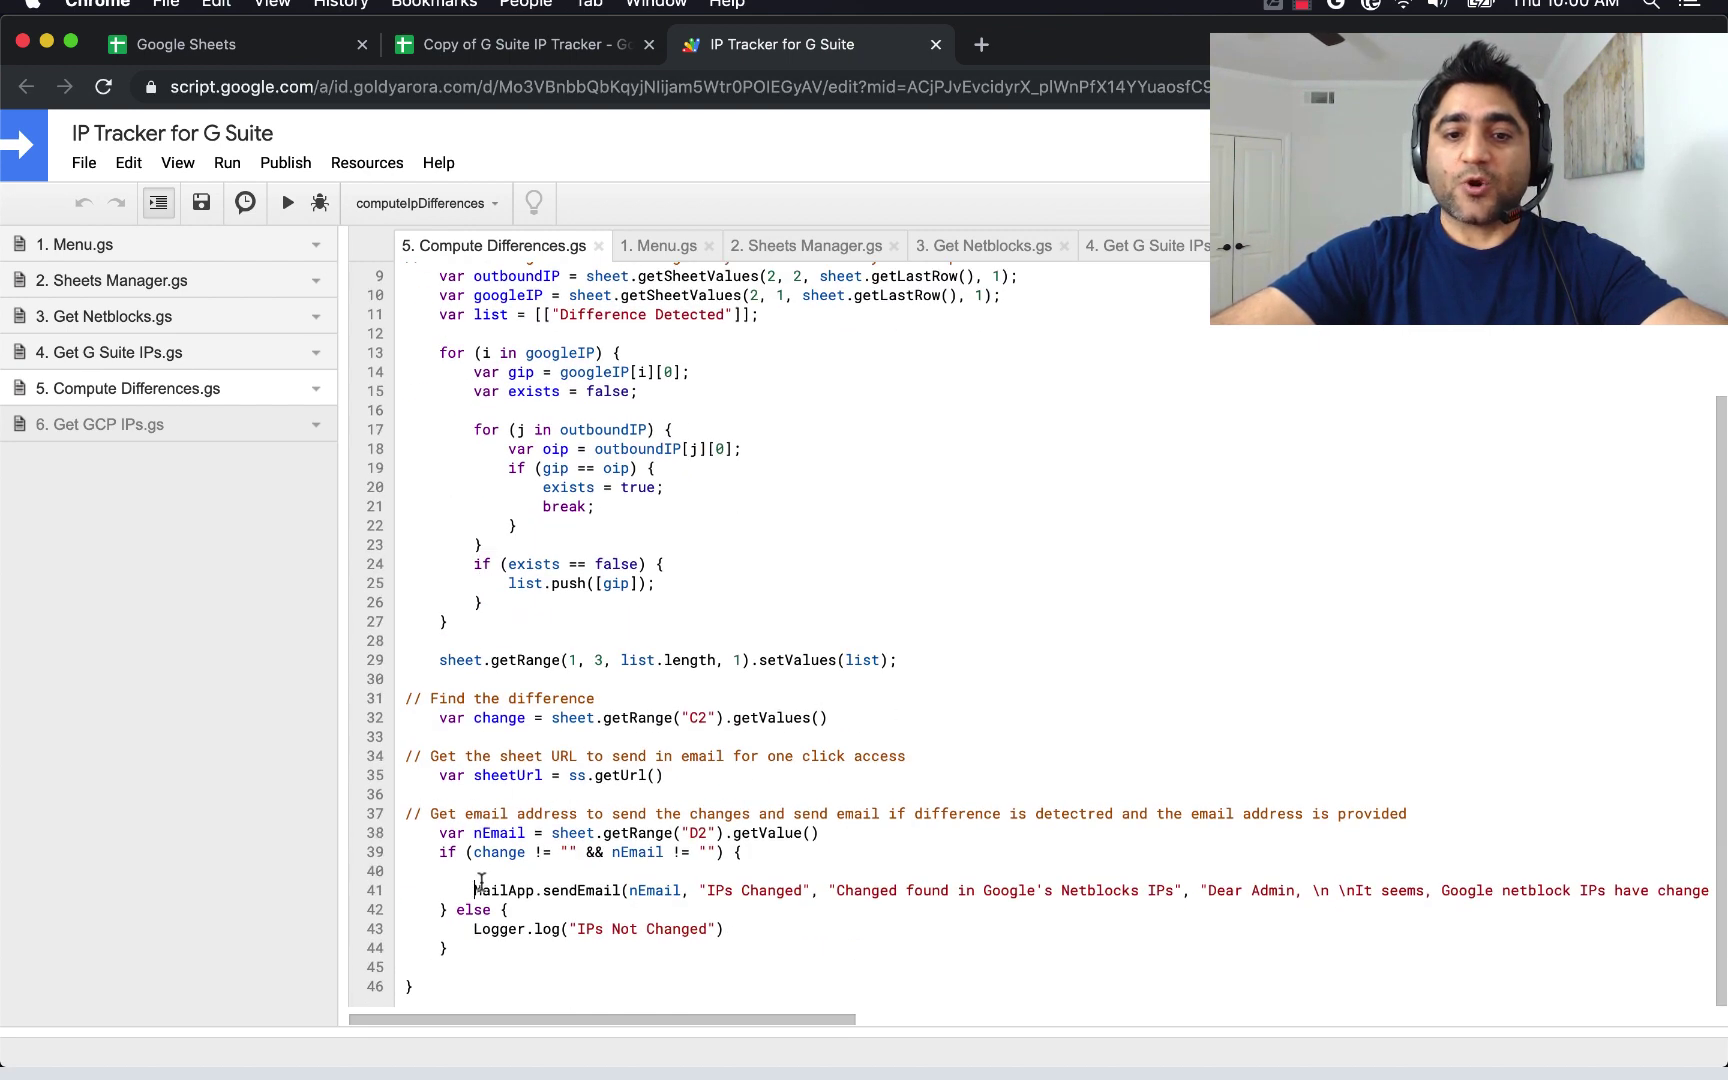
left_click_drag(475, 889, 725, 931)
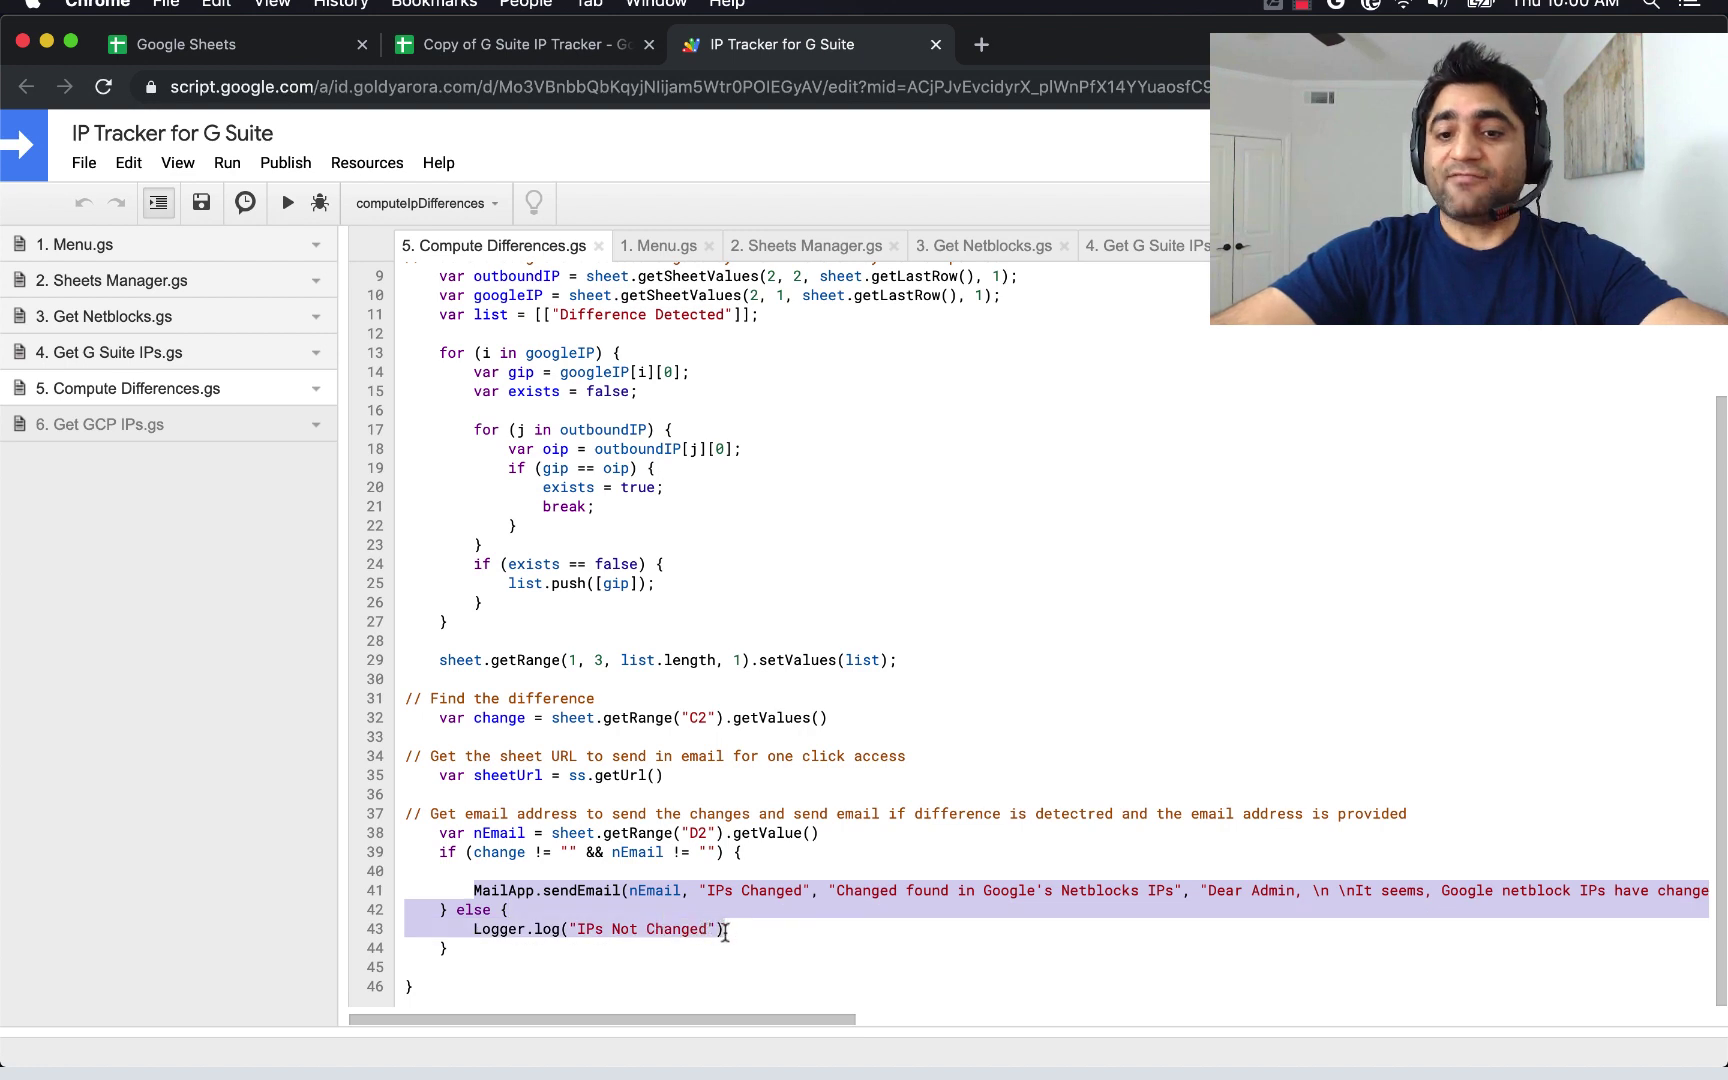
left_click(839, 902)
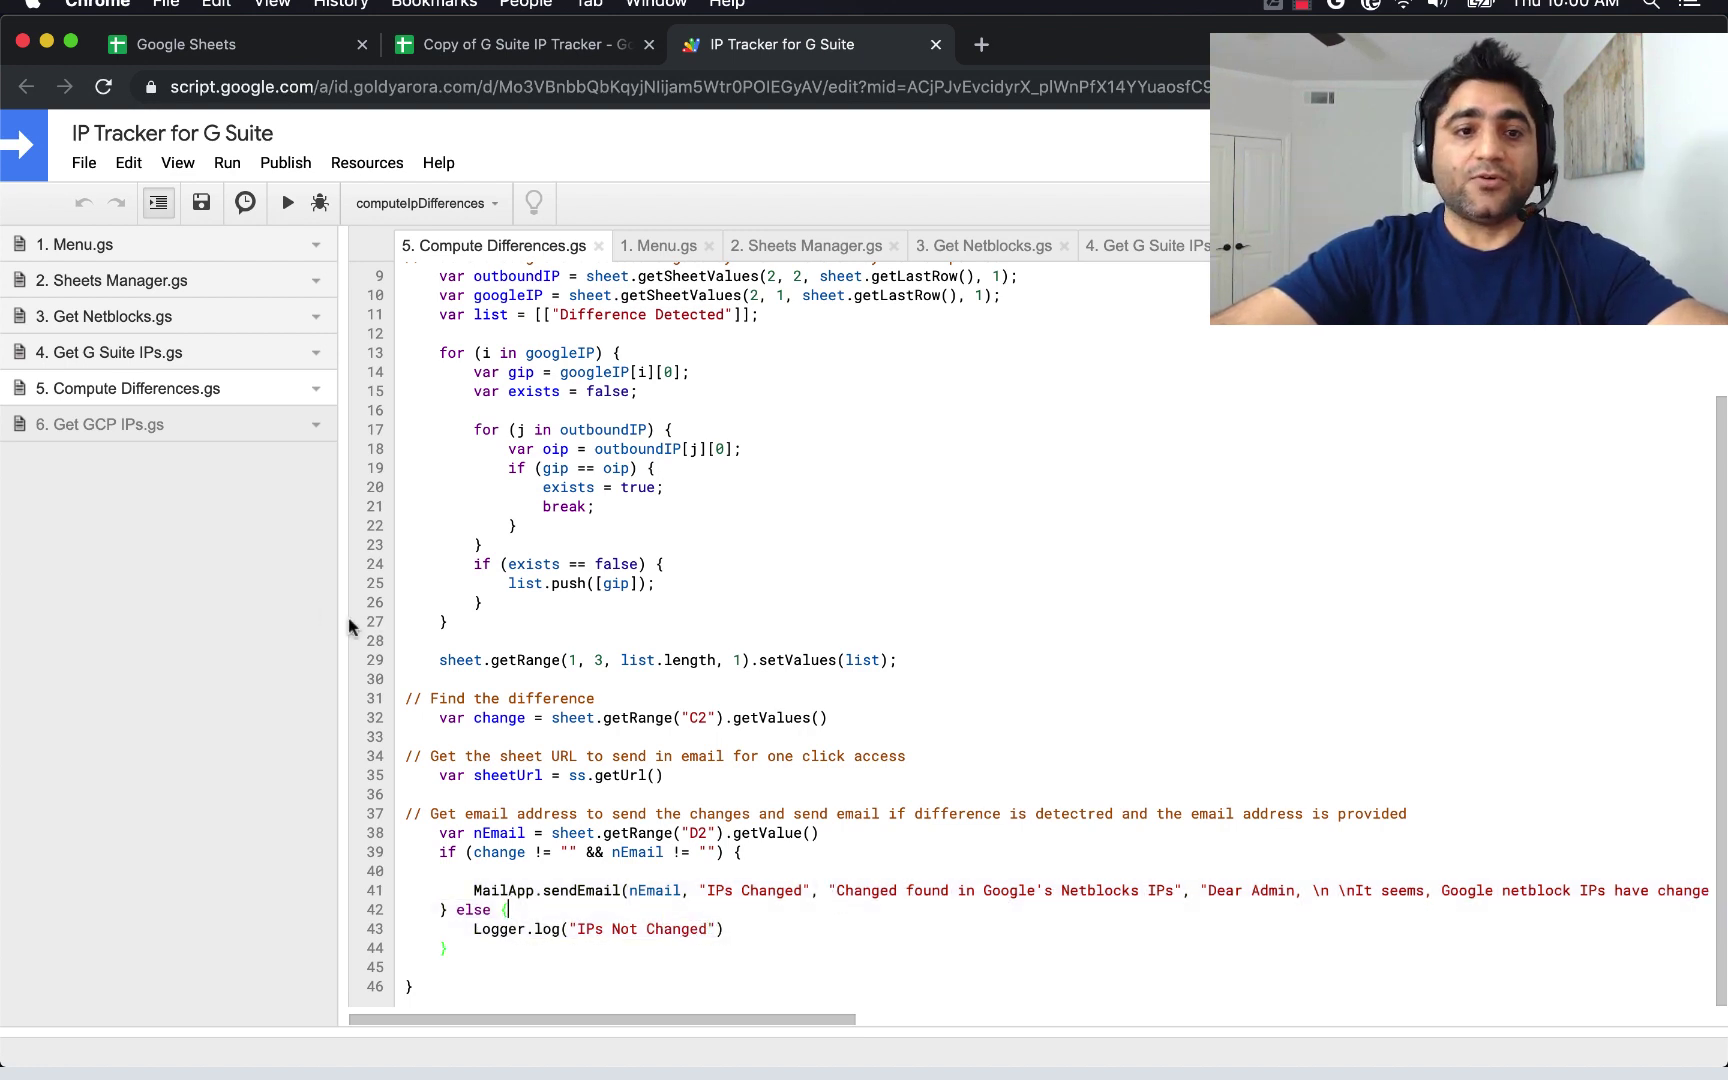
Look over the Get GCP IPs and Menu scripts, then bring up the project's triggers page.
left_click(154, 432)
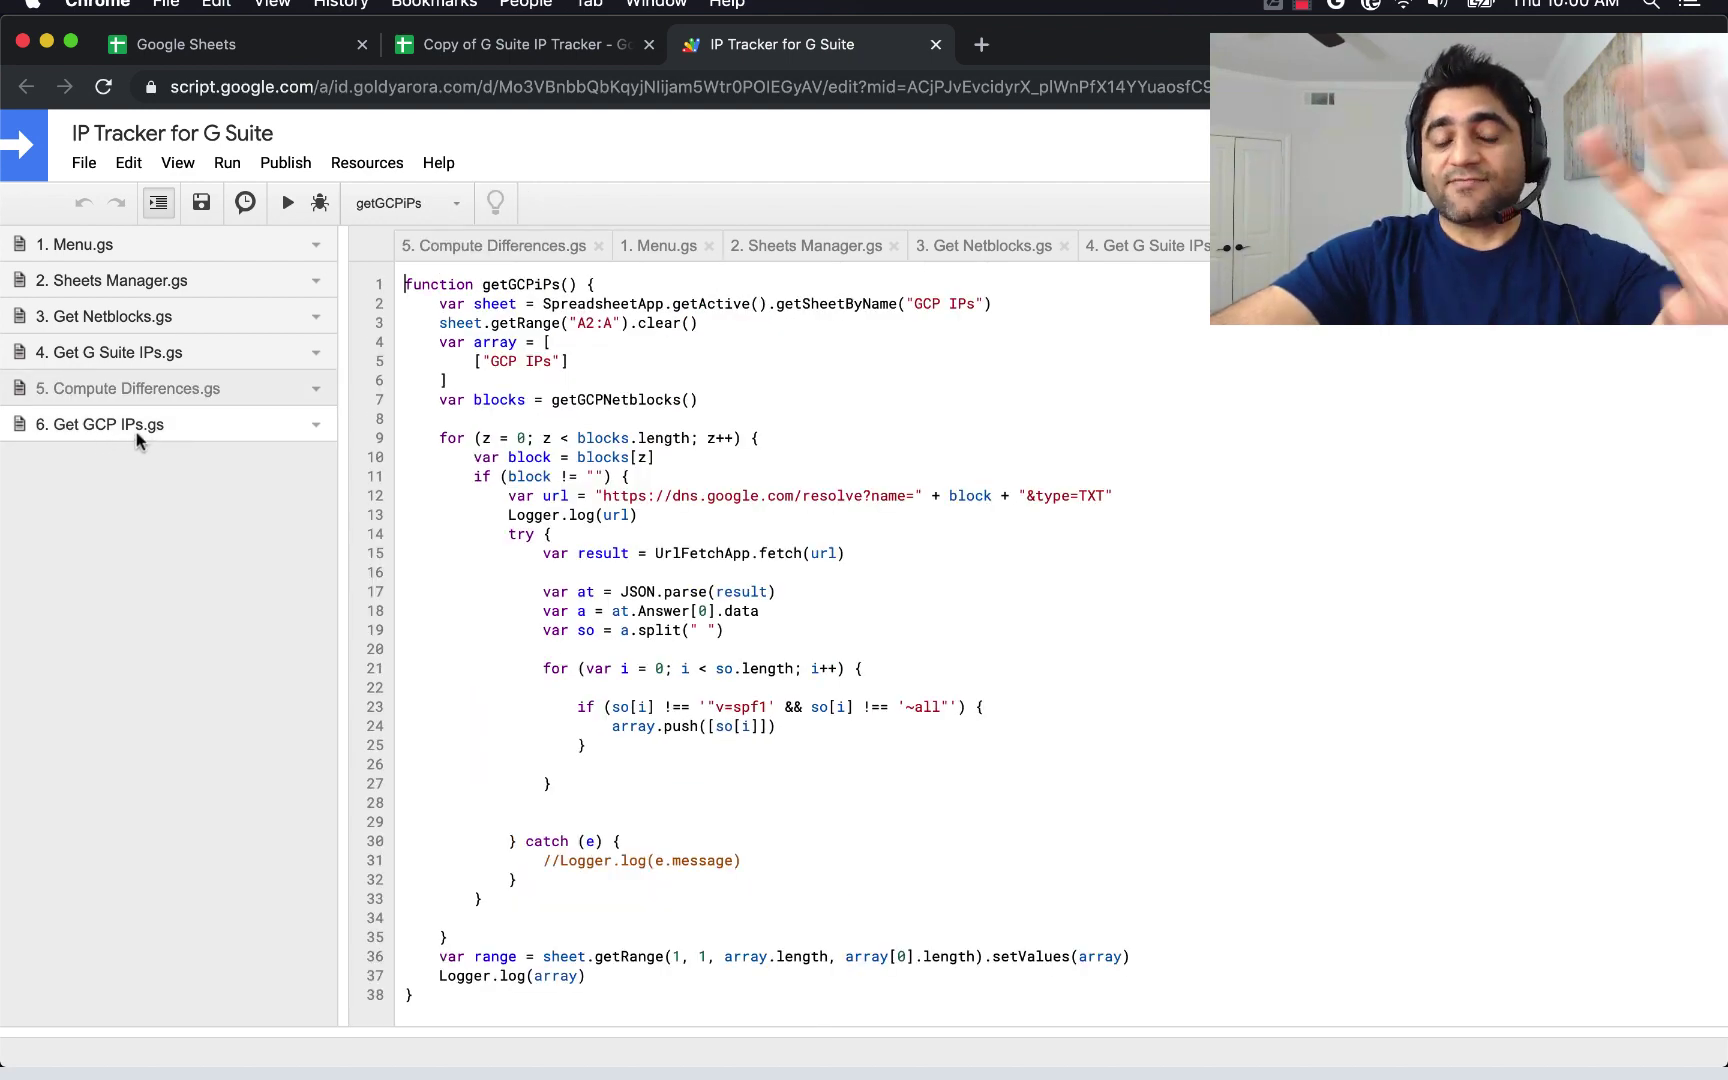
left_click(126, 240)
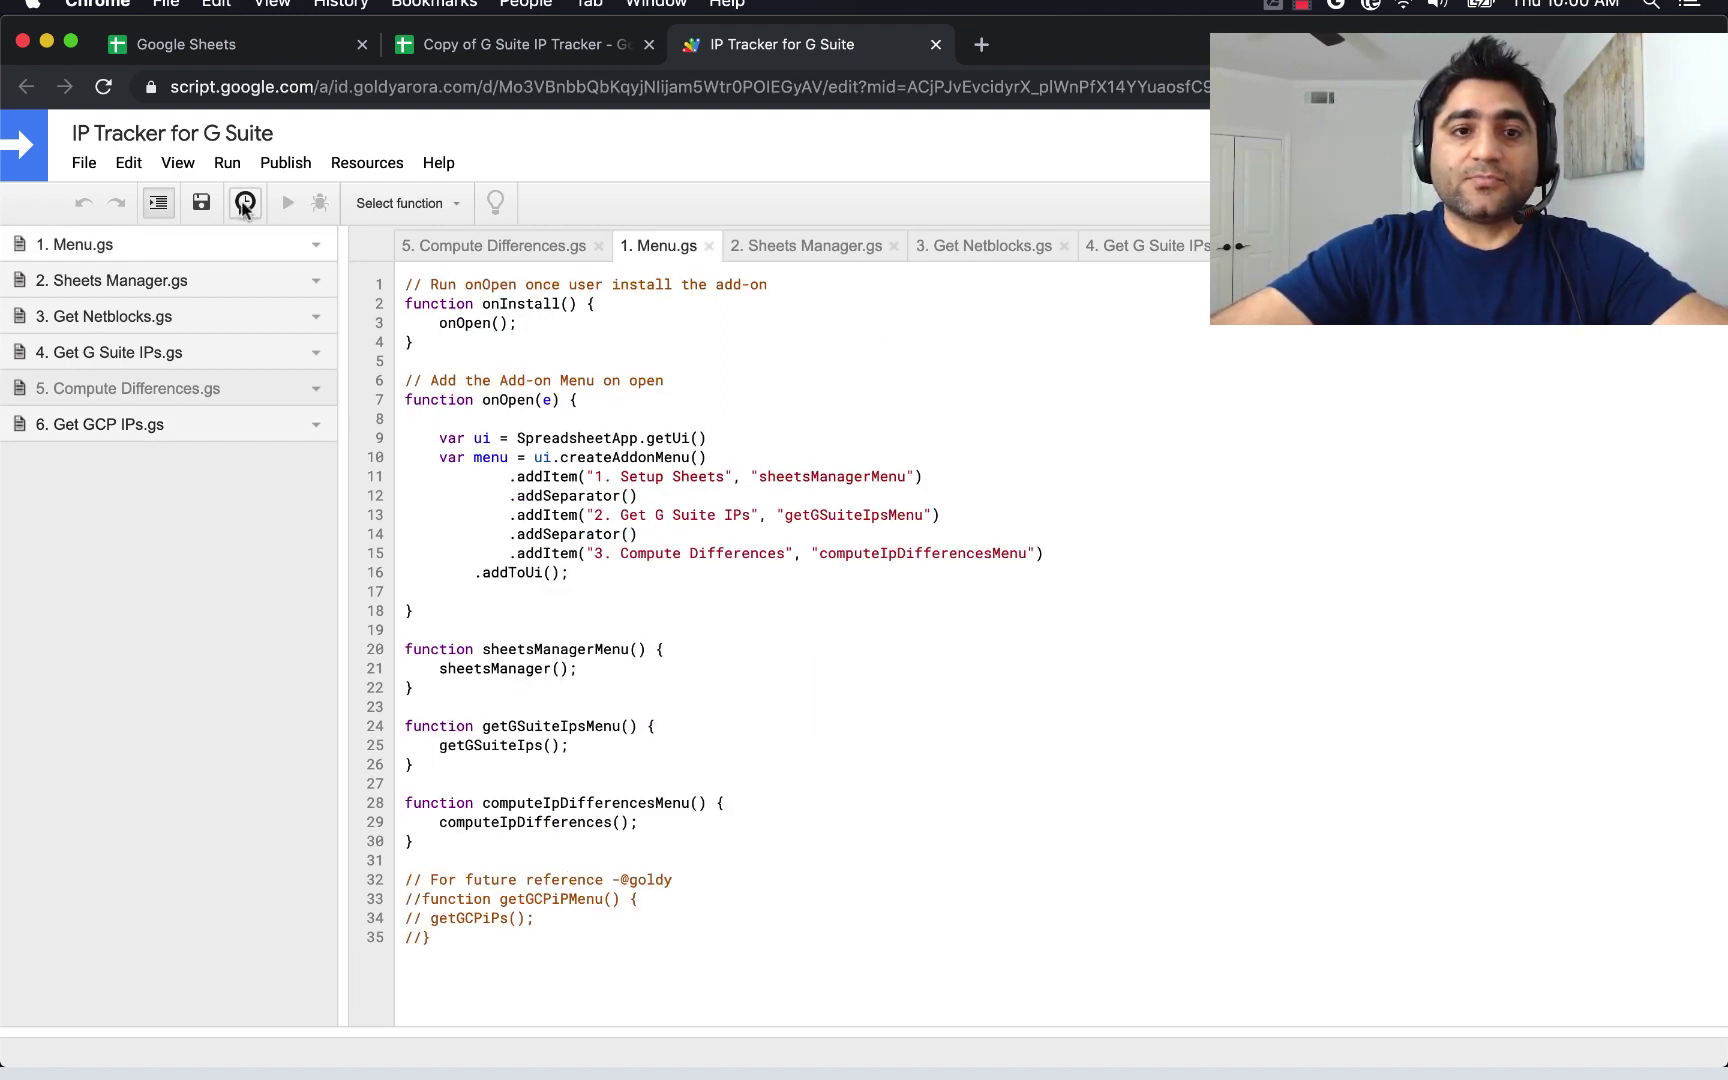
left_click(245, 203)
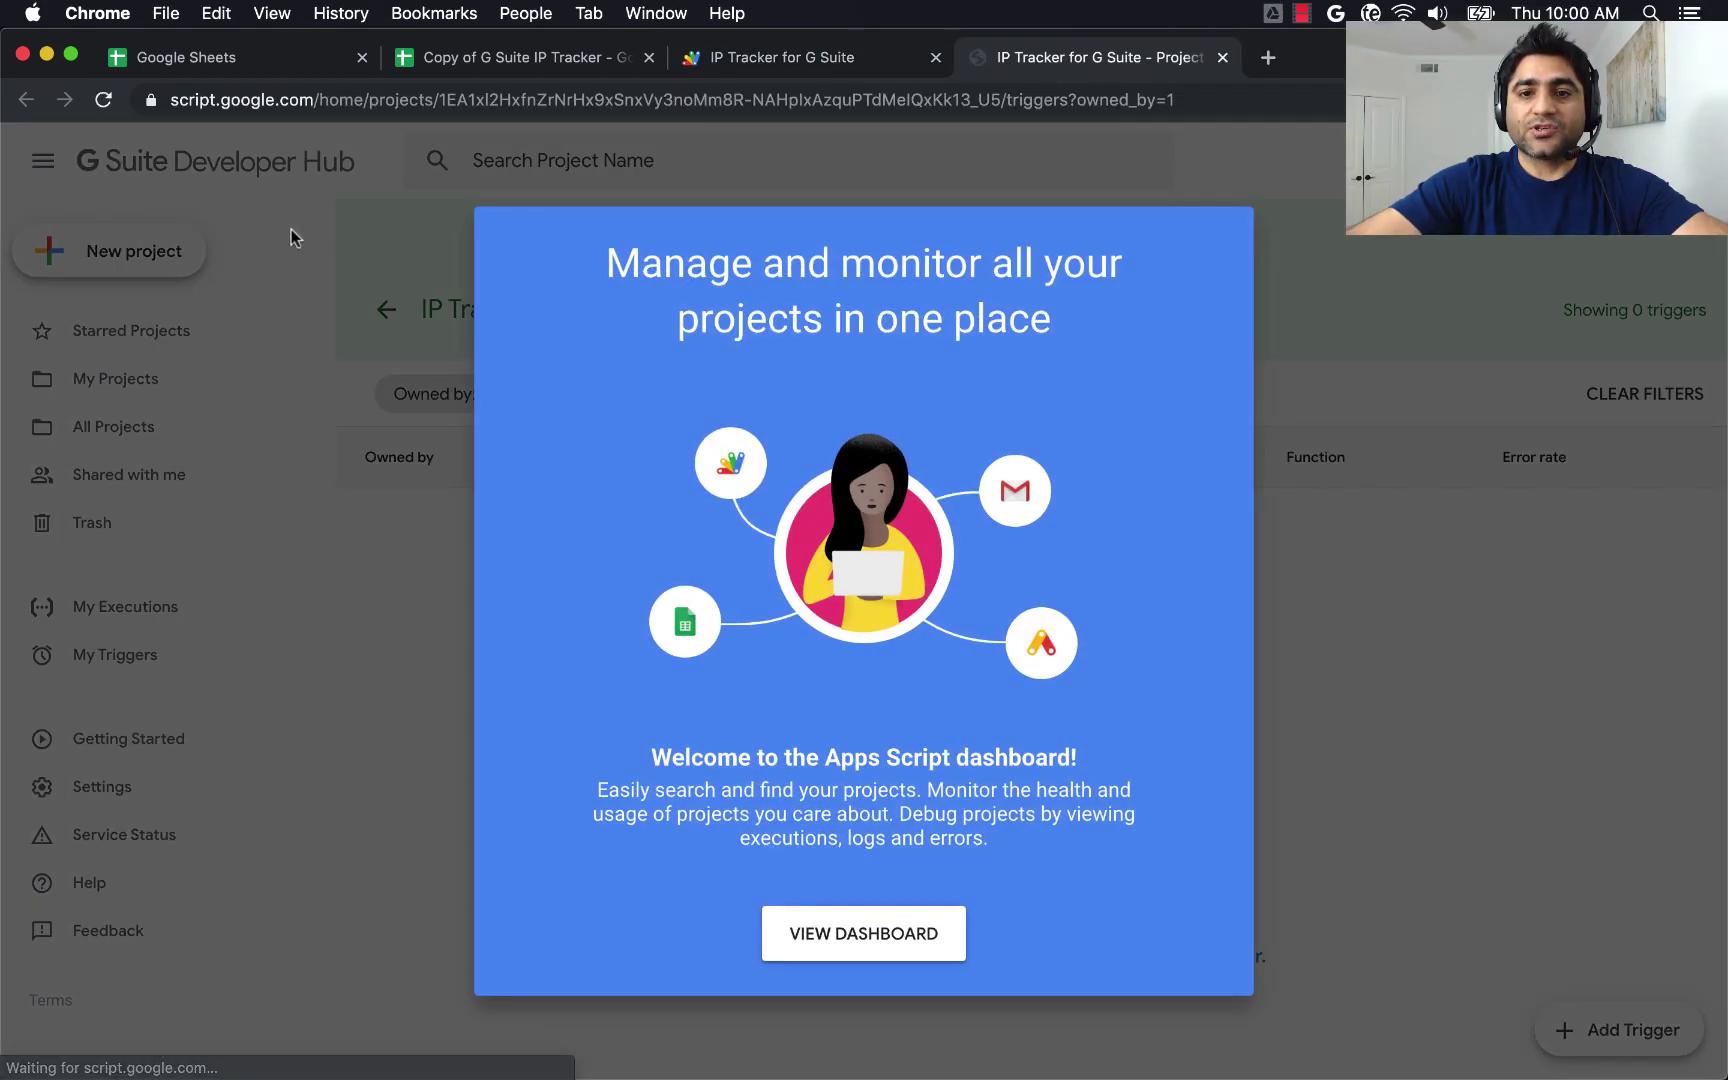
left_click(1409, 734)
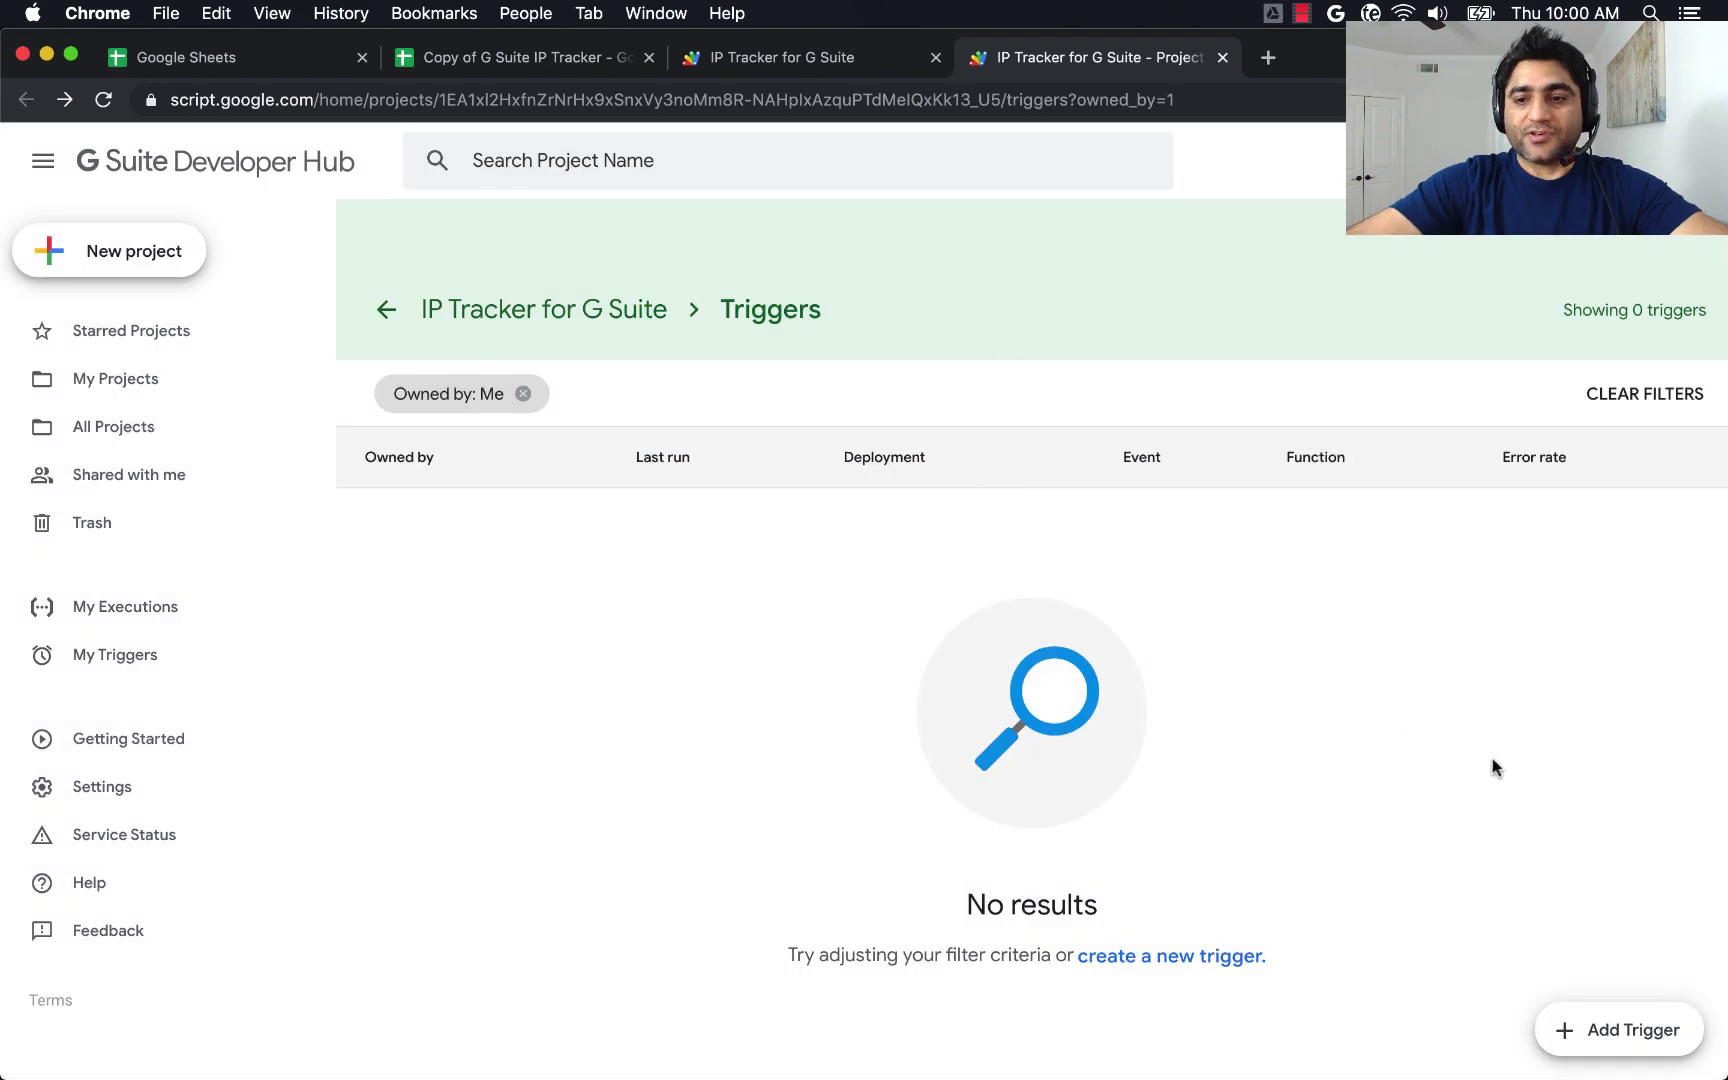
Start a new getGSuiteIps trigger that is time-driven with a day timer.
left_click(1606, 1041)
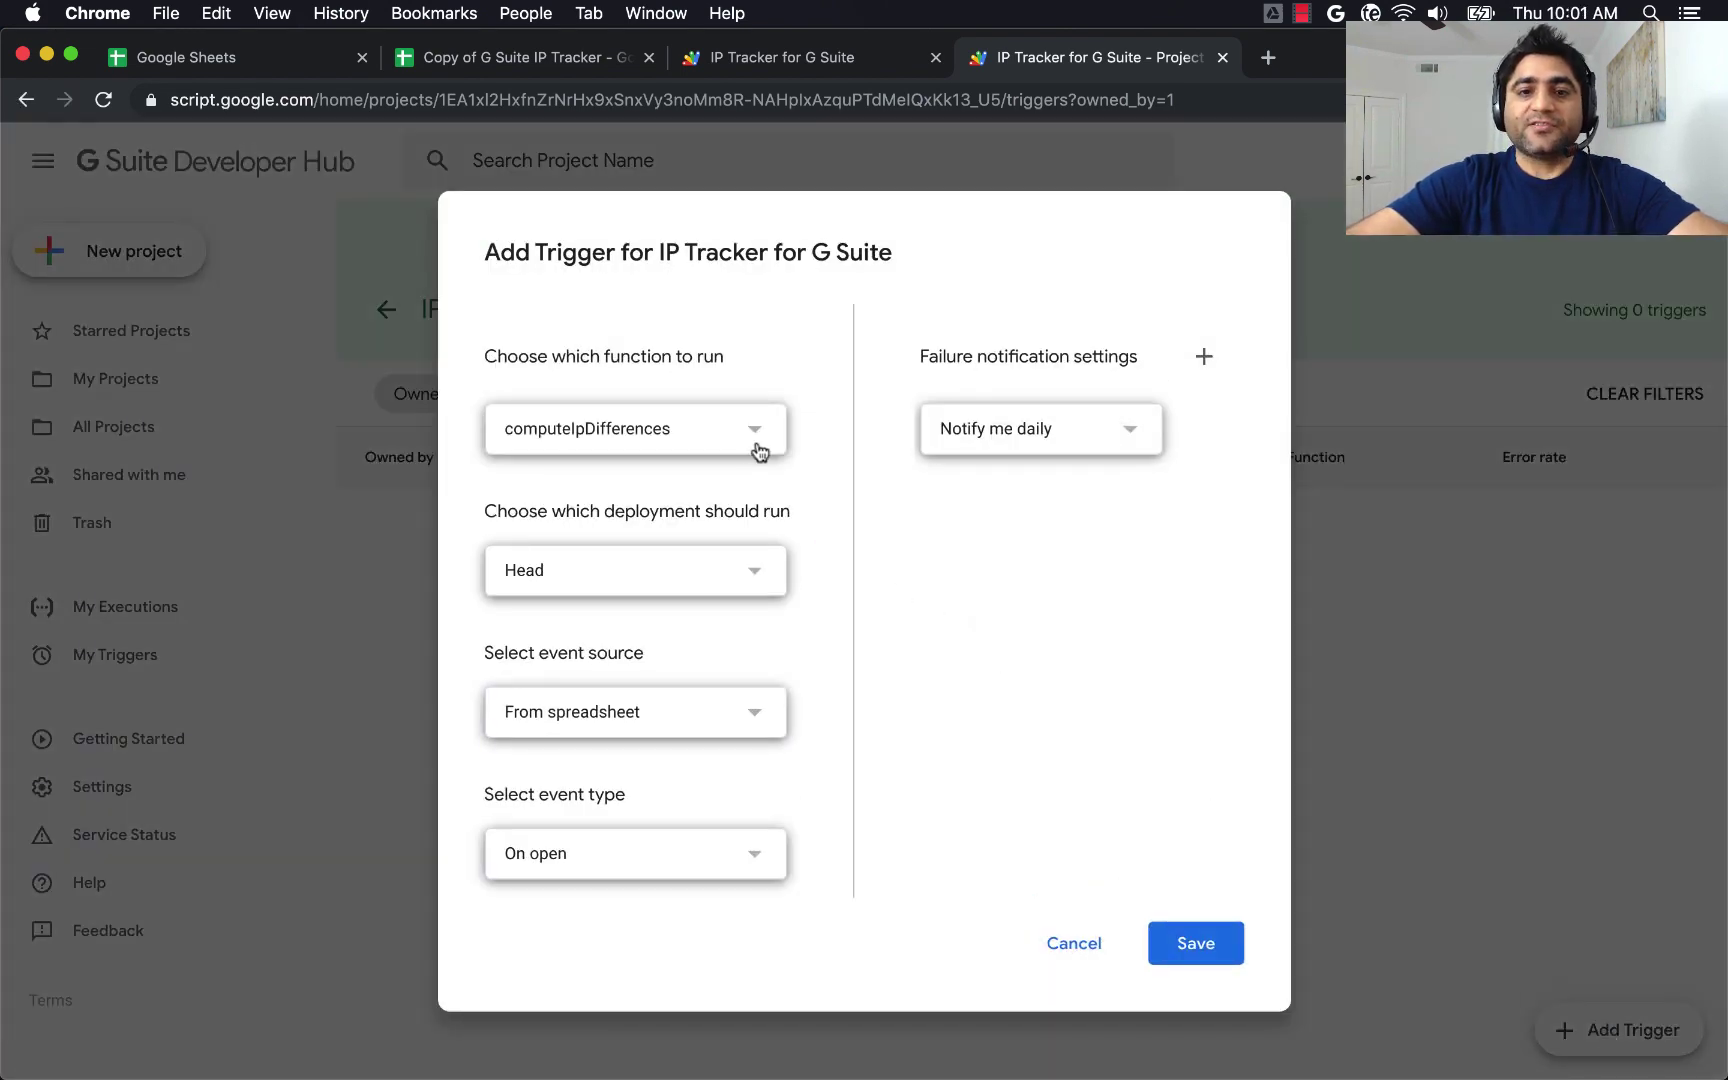
left_click(760, 452)
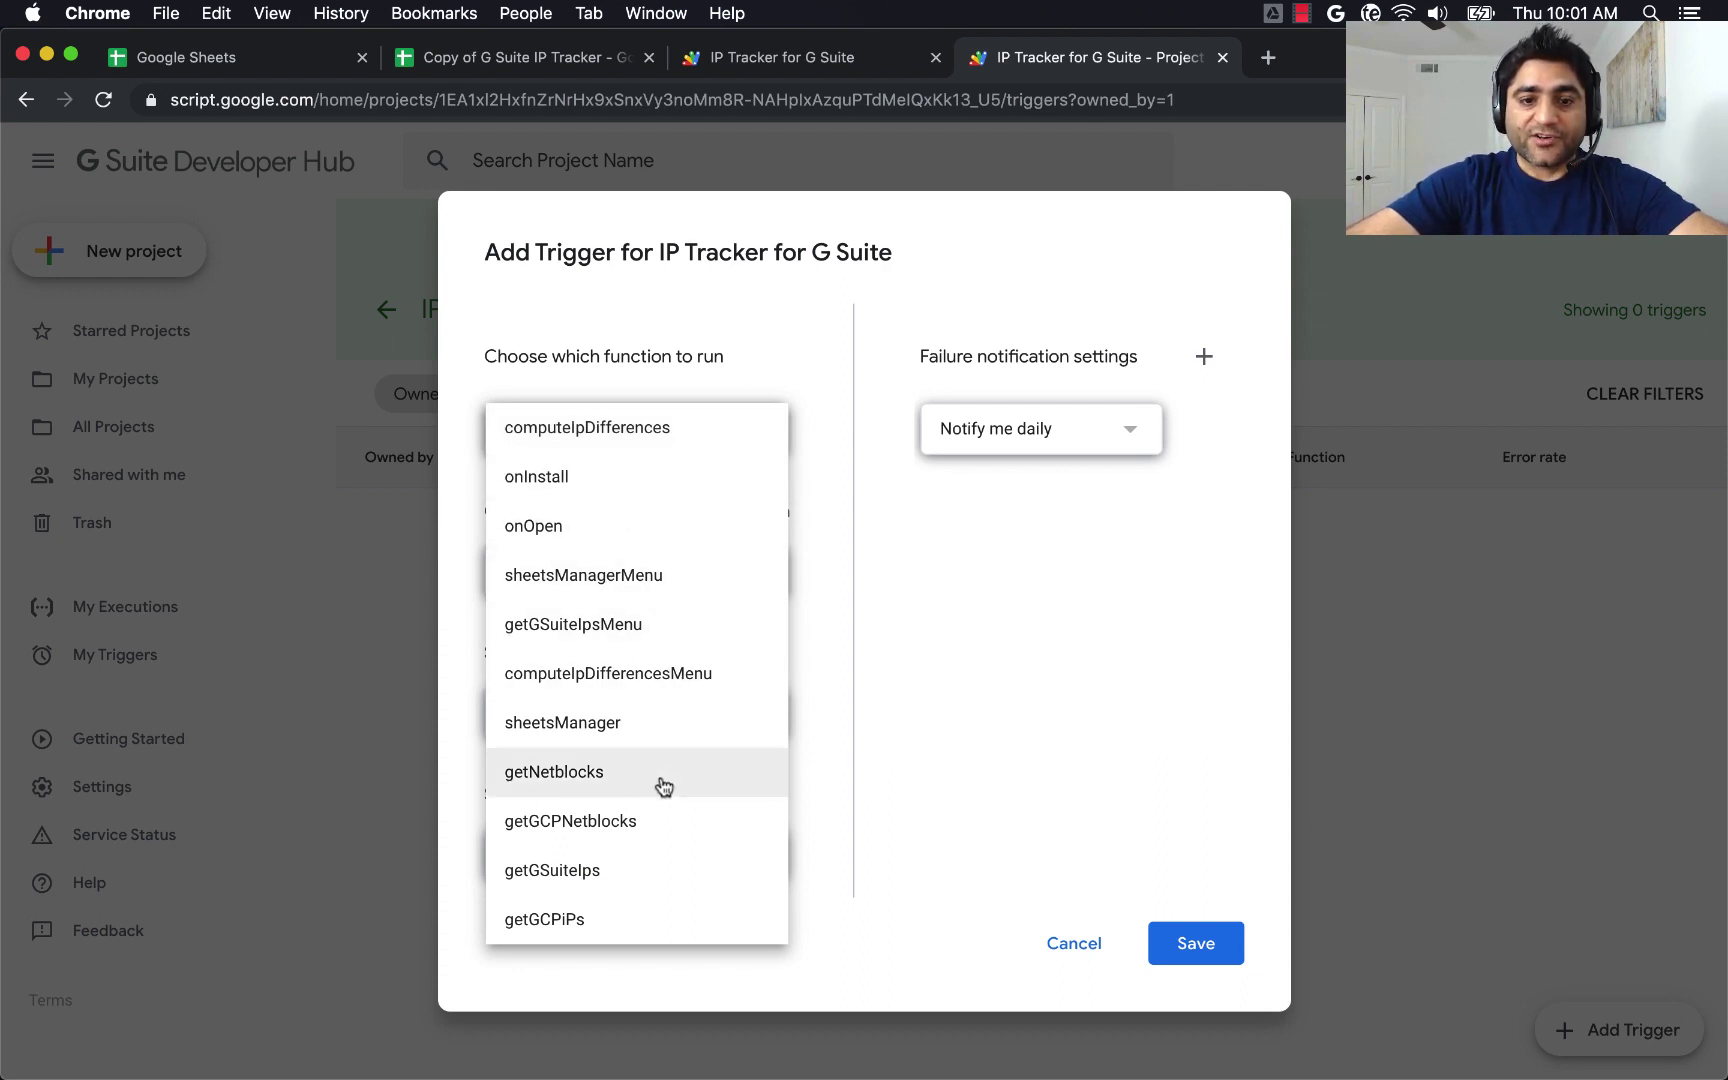
left_click(583, 882)
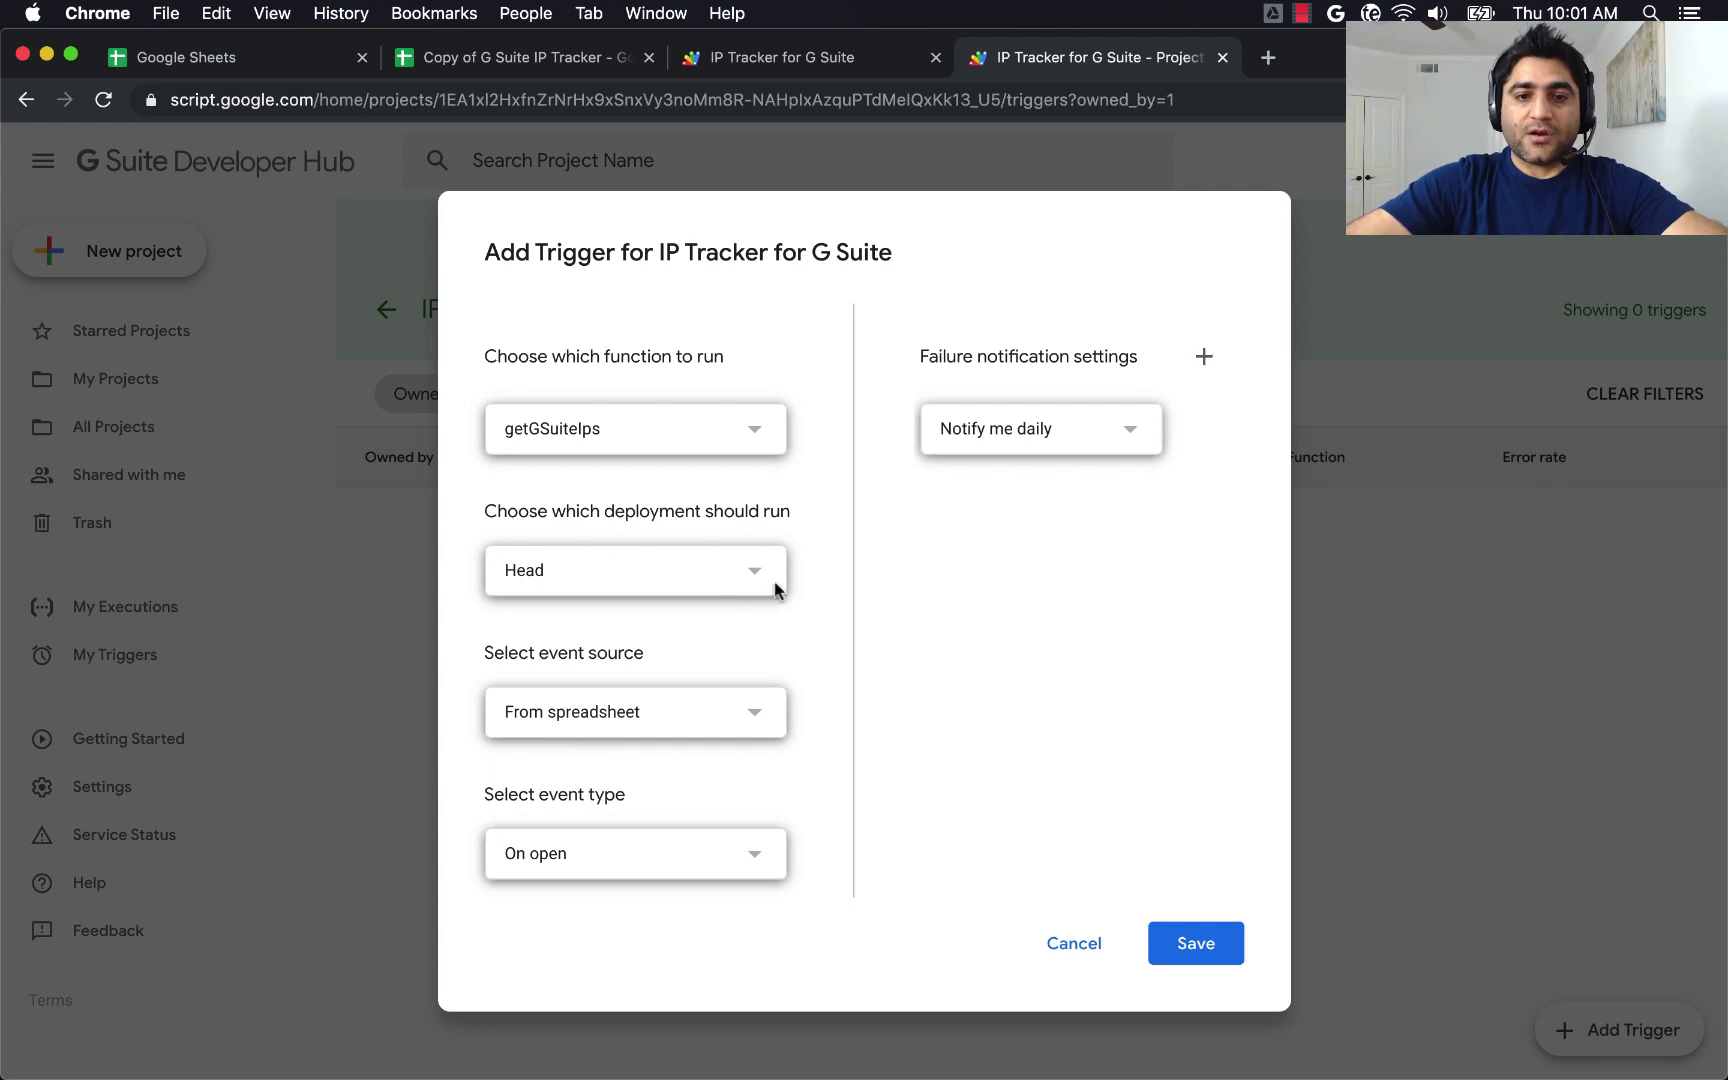
left_click(764, 586)
left_click(806, 575)
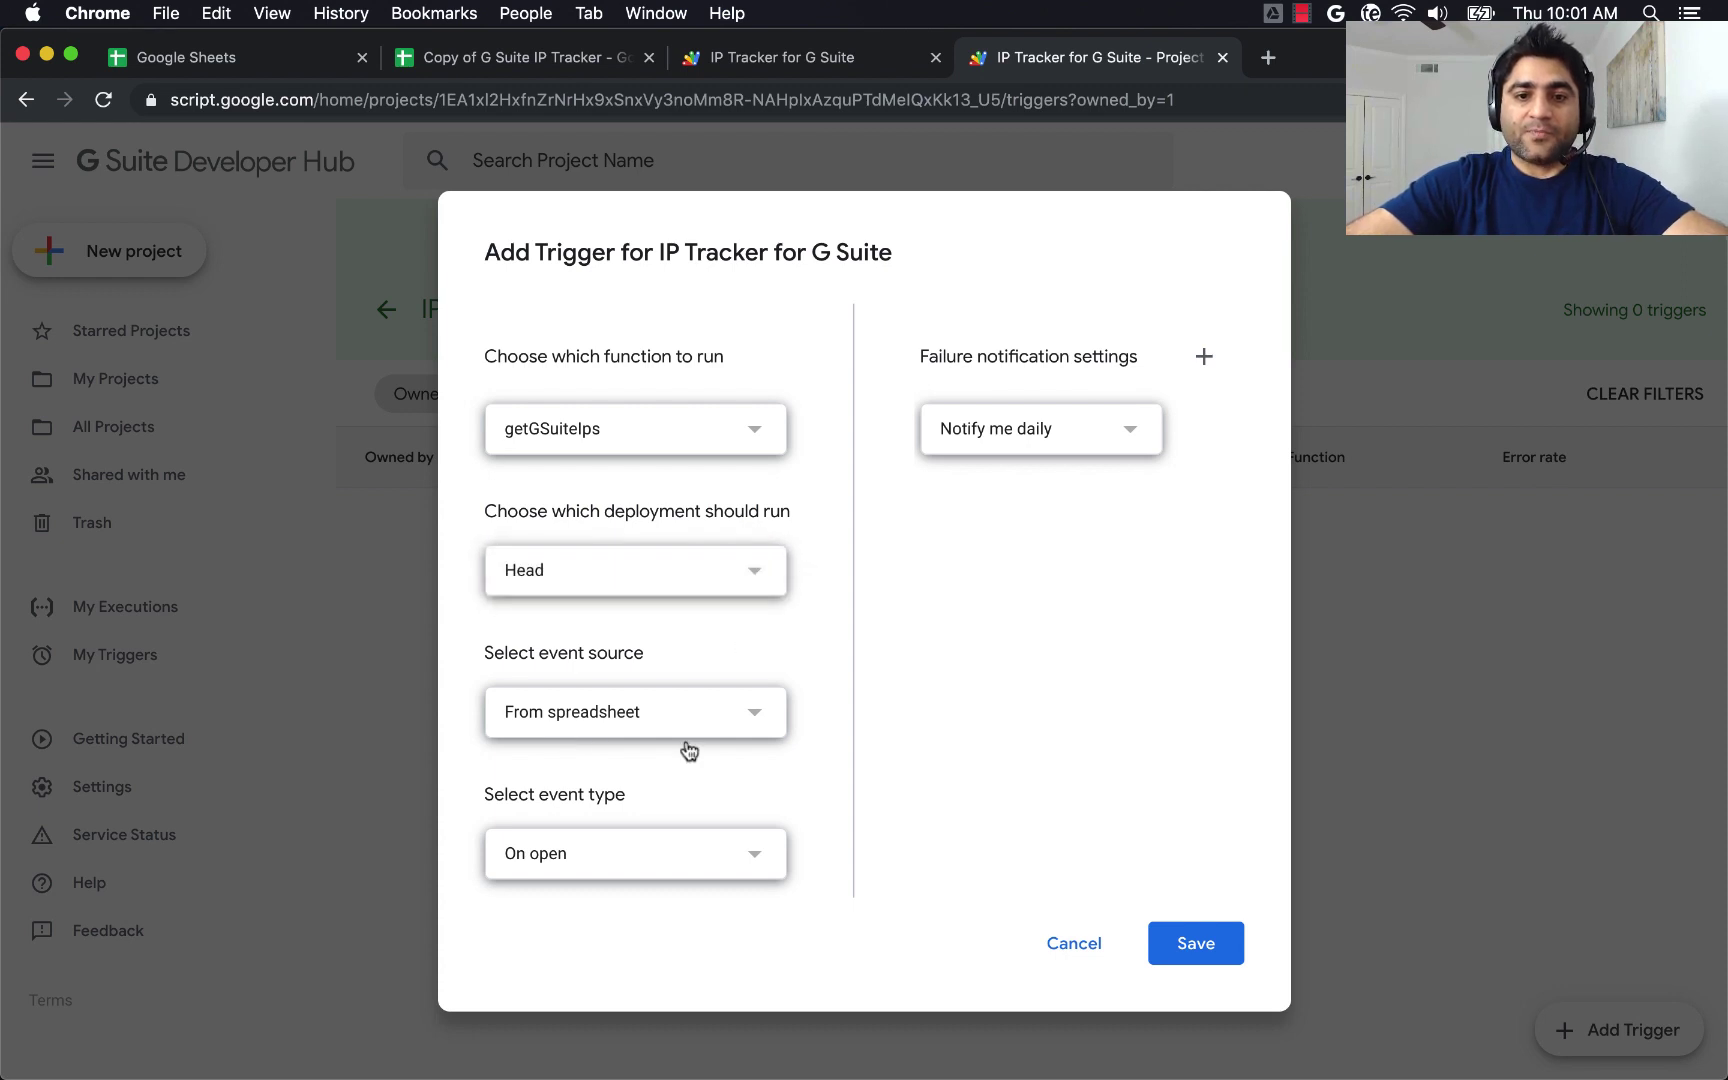
left_click(757, 724)
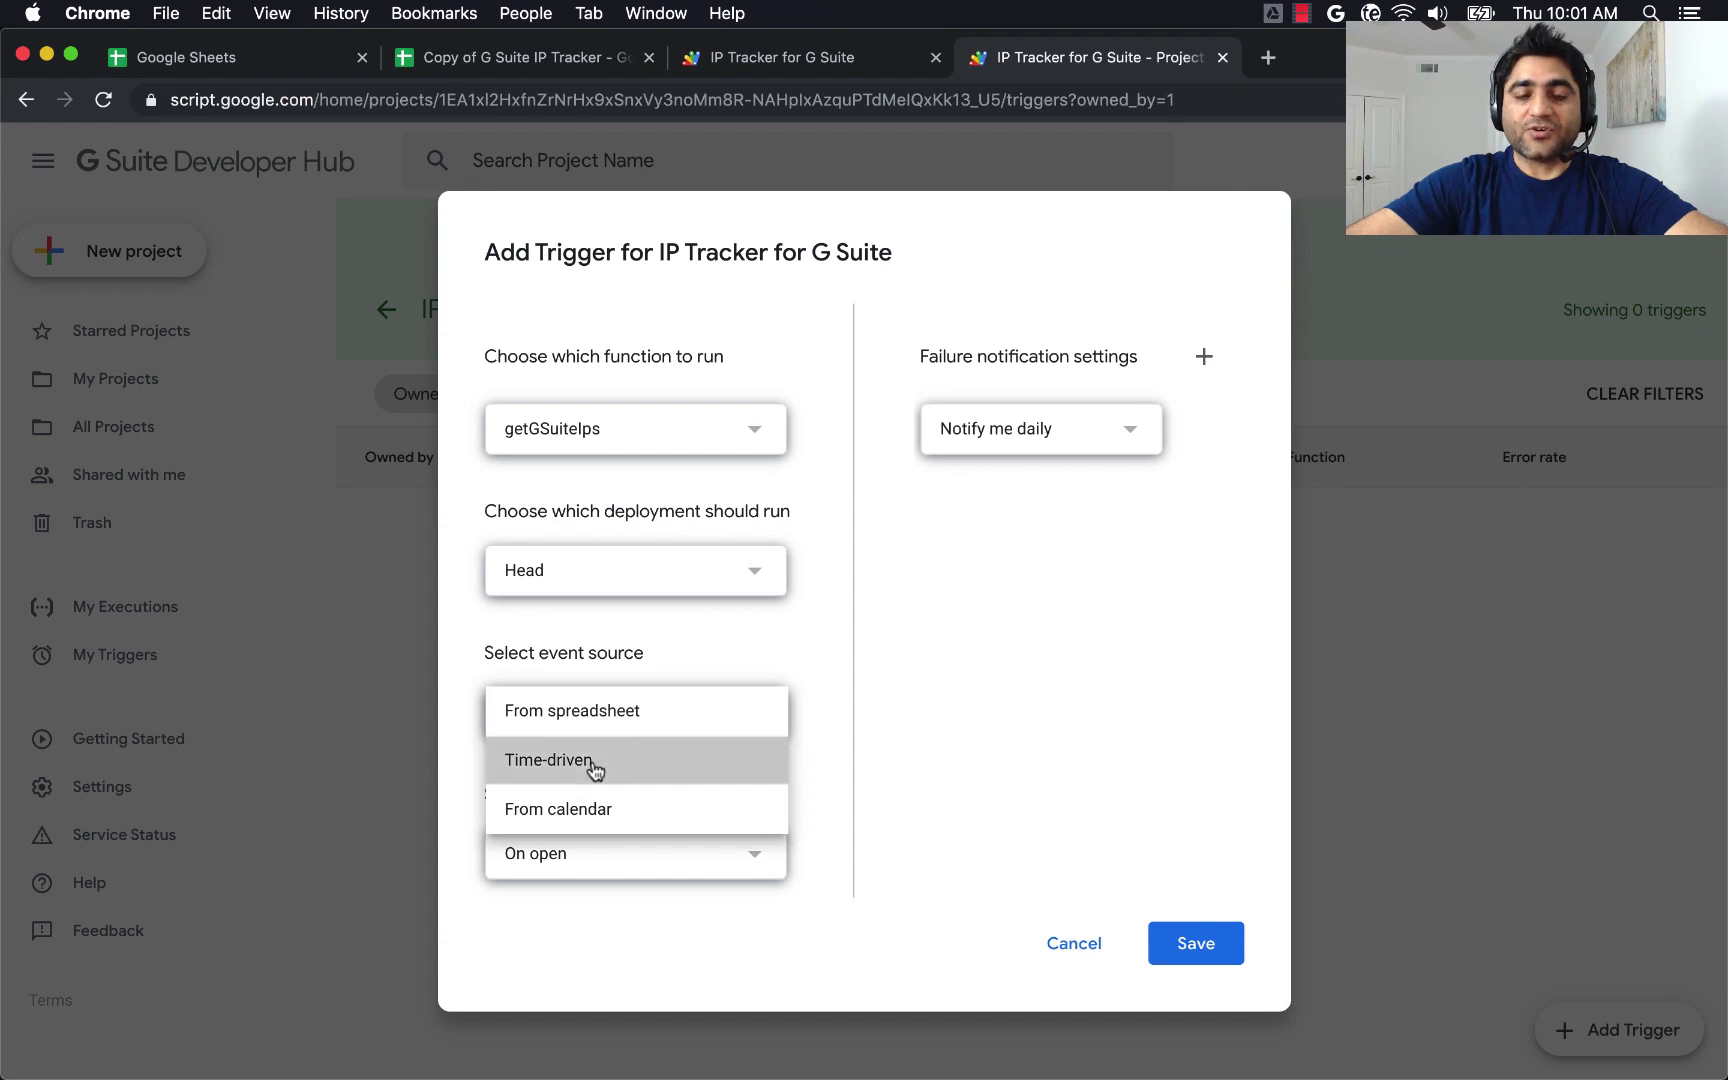
left_click(592, 764)
scroll(830, 625, "down", 2)
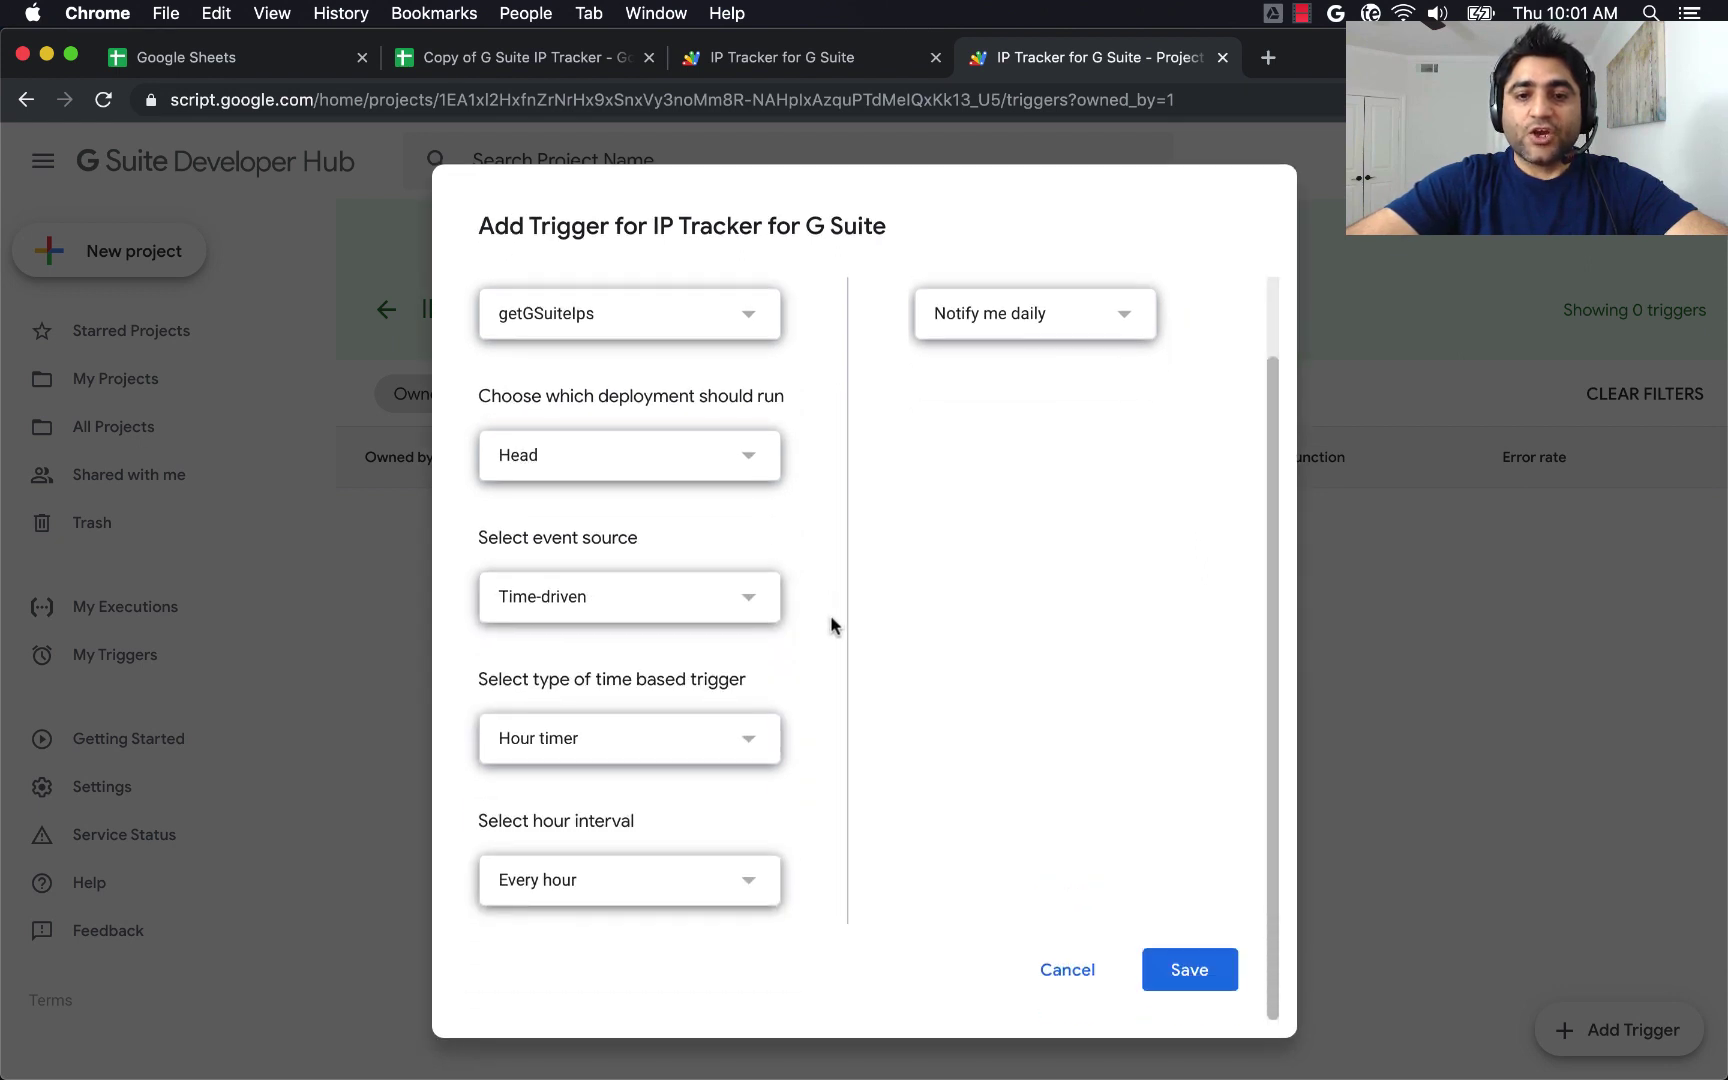
left_click(750, 740)
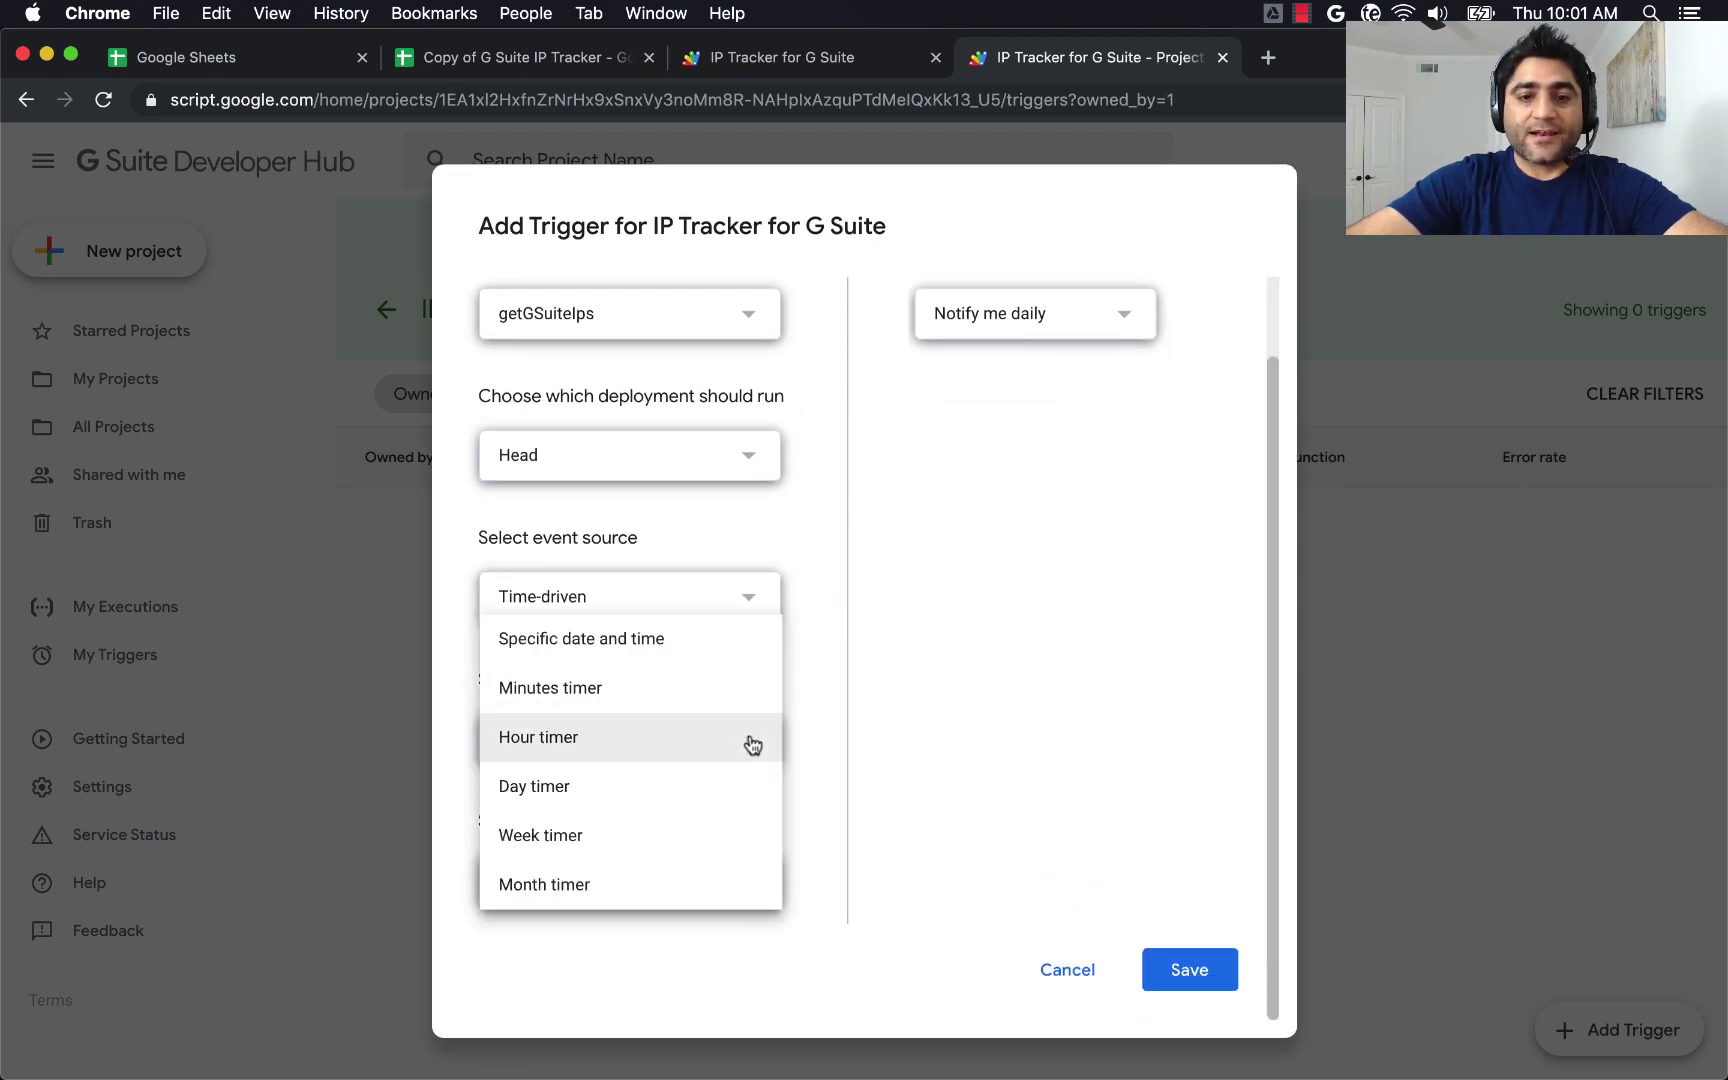
left_click(610, 787)
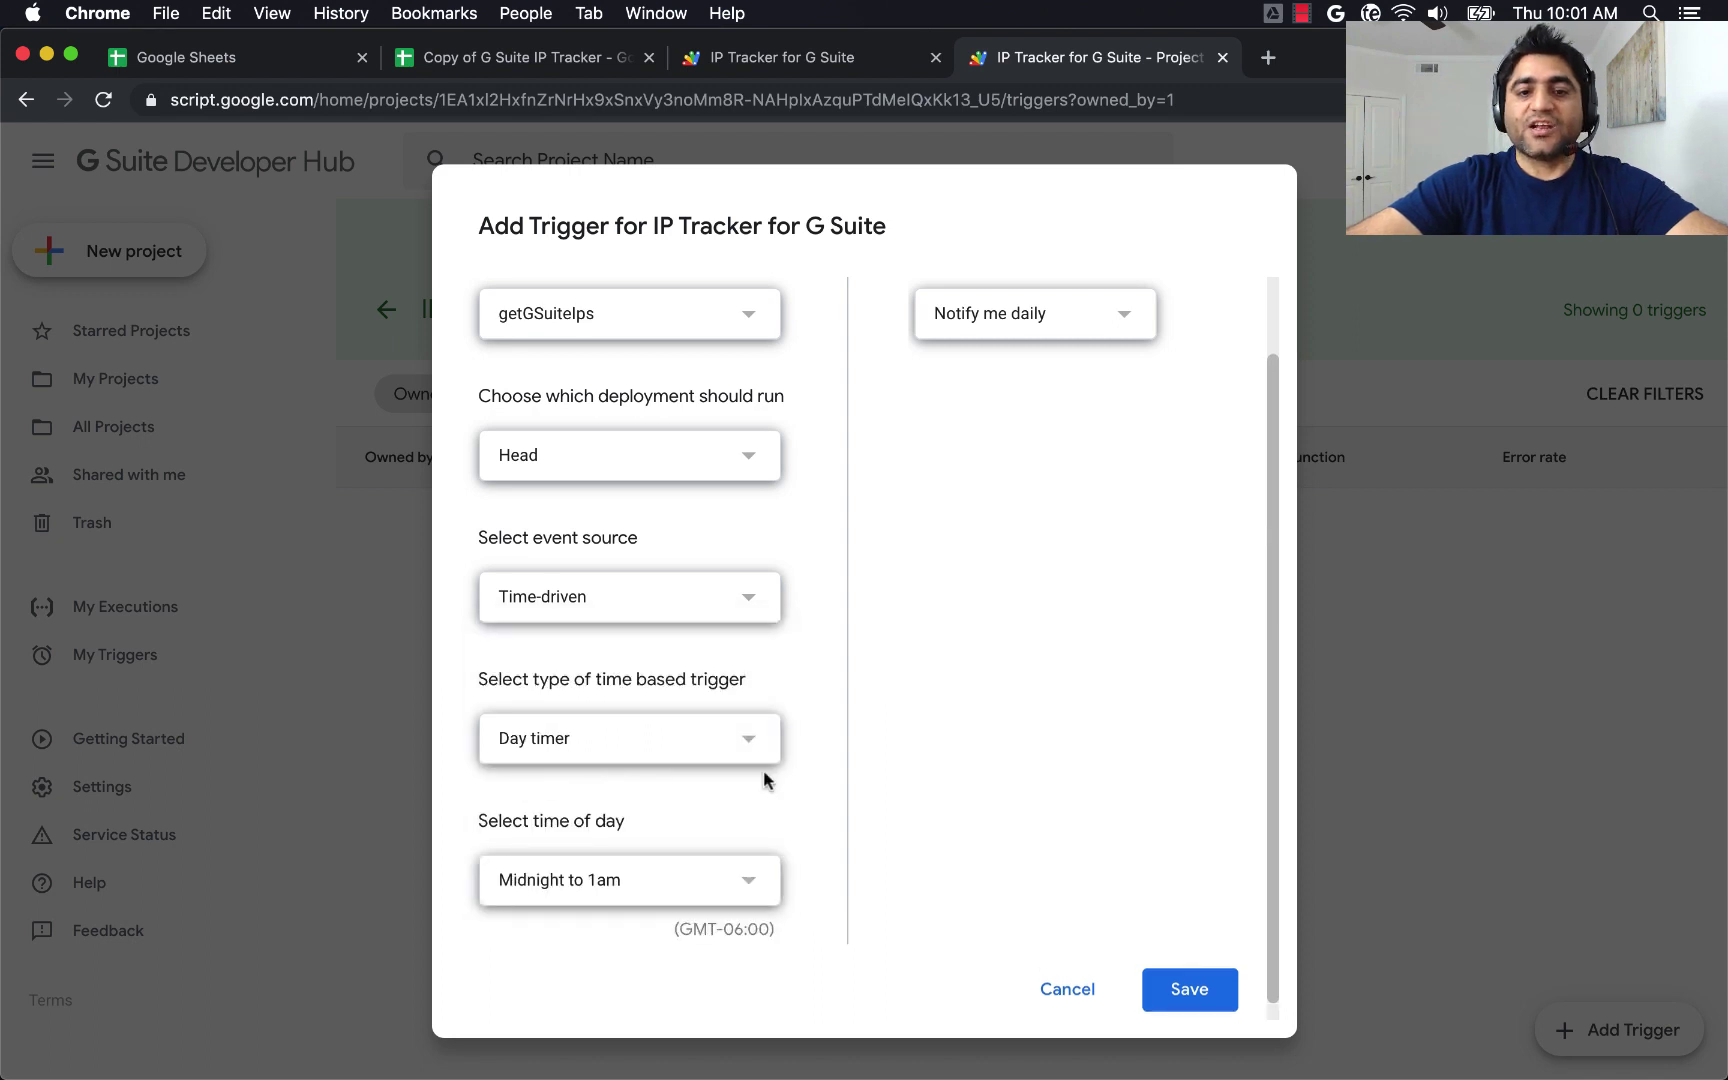
Schedule it for 5am to 6am with immediate failure notifications and save it.
scroll(763, 779, "down", 1)
left_click(748, 858)
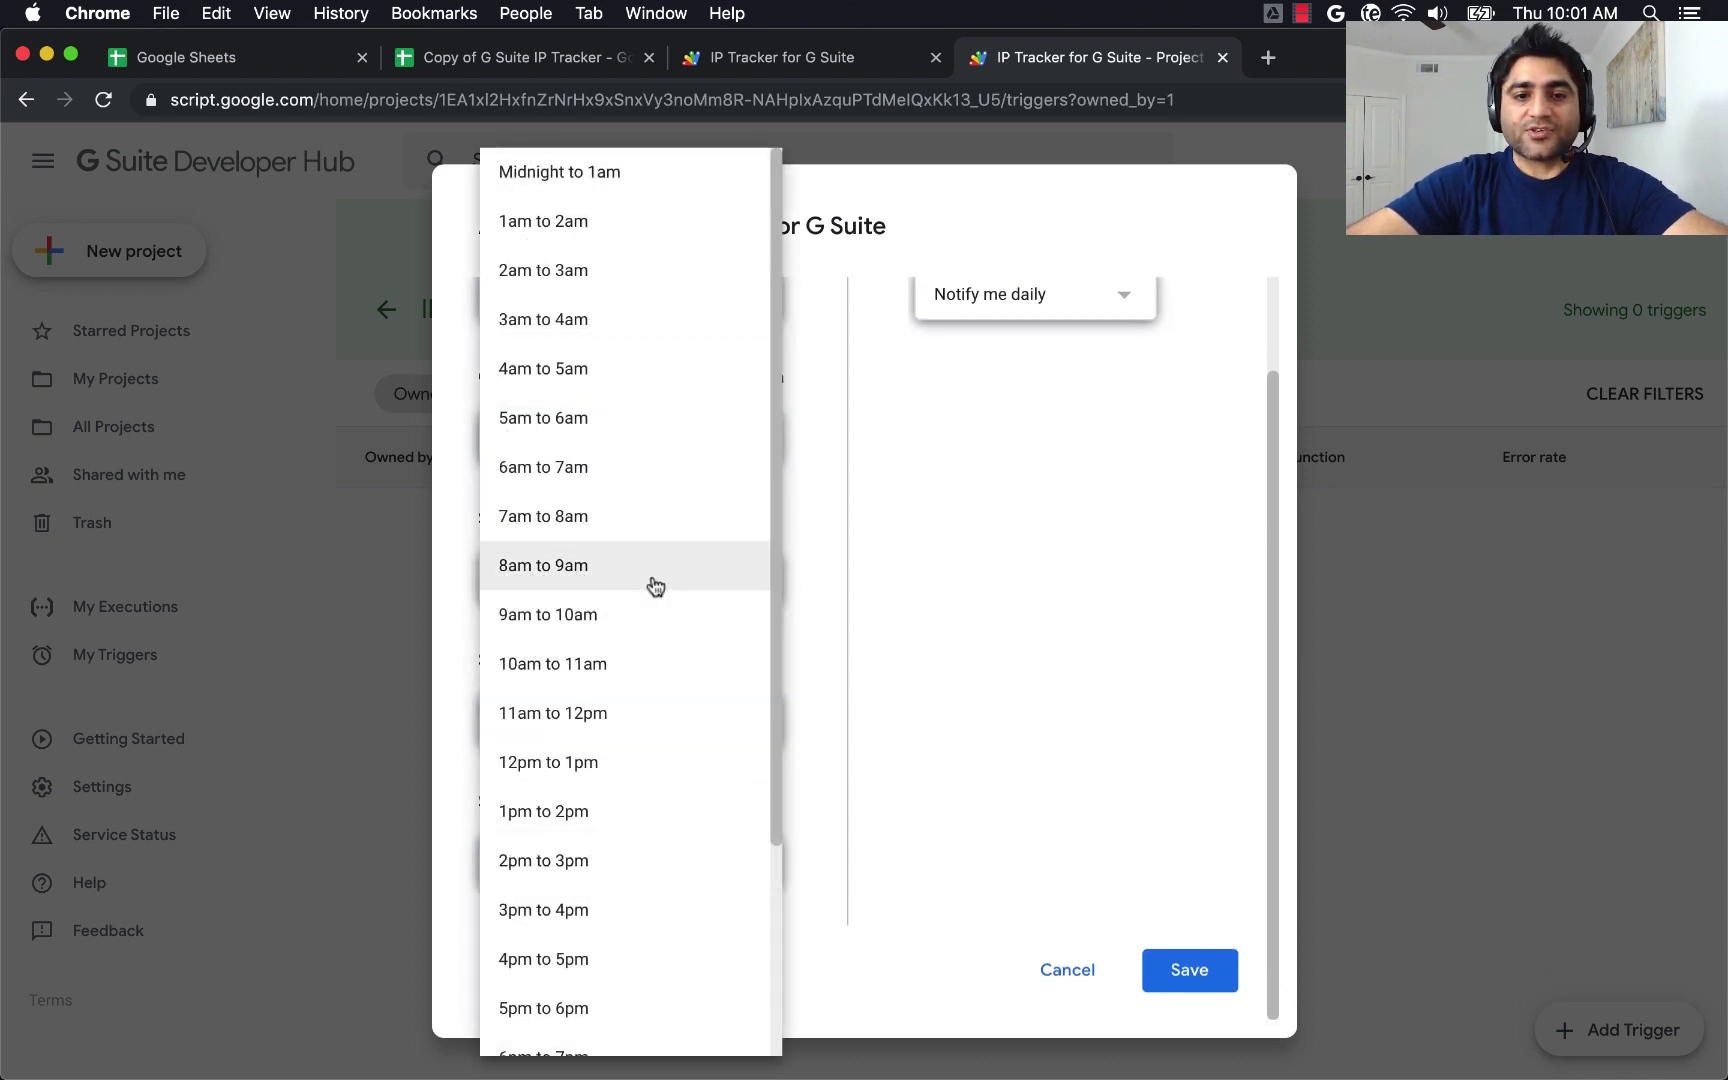
left_click(580, 427)
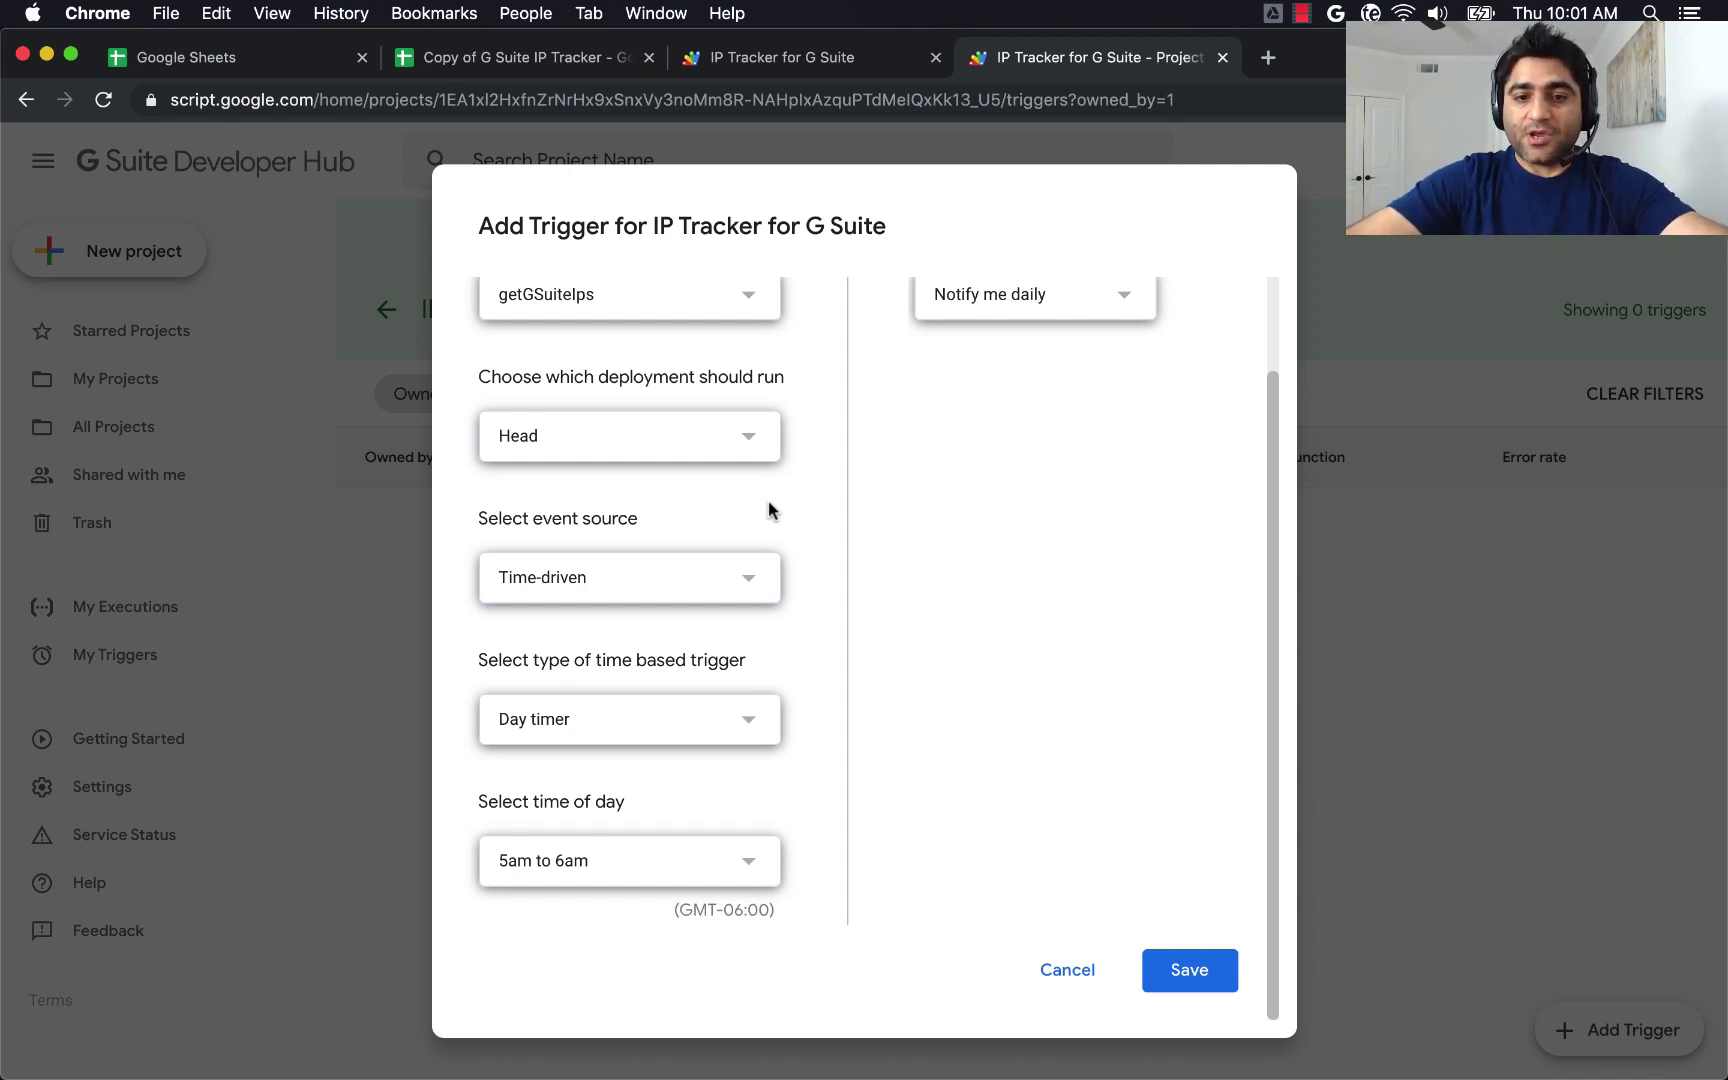
scroll(1004, 477, "up", 2)
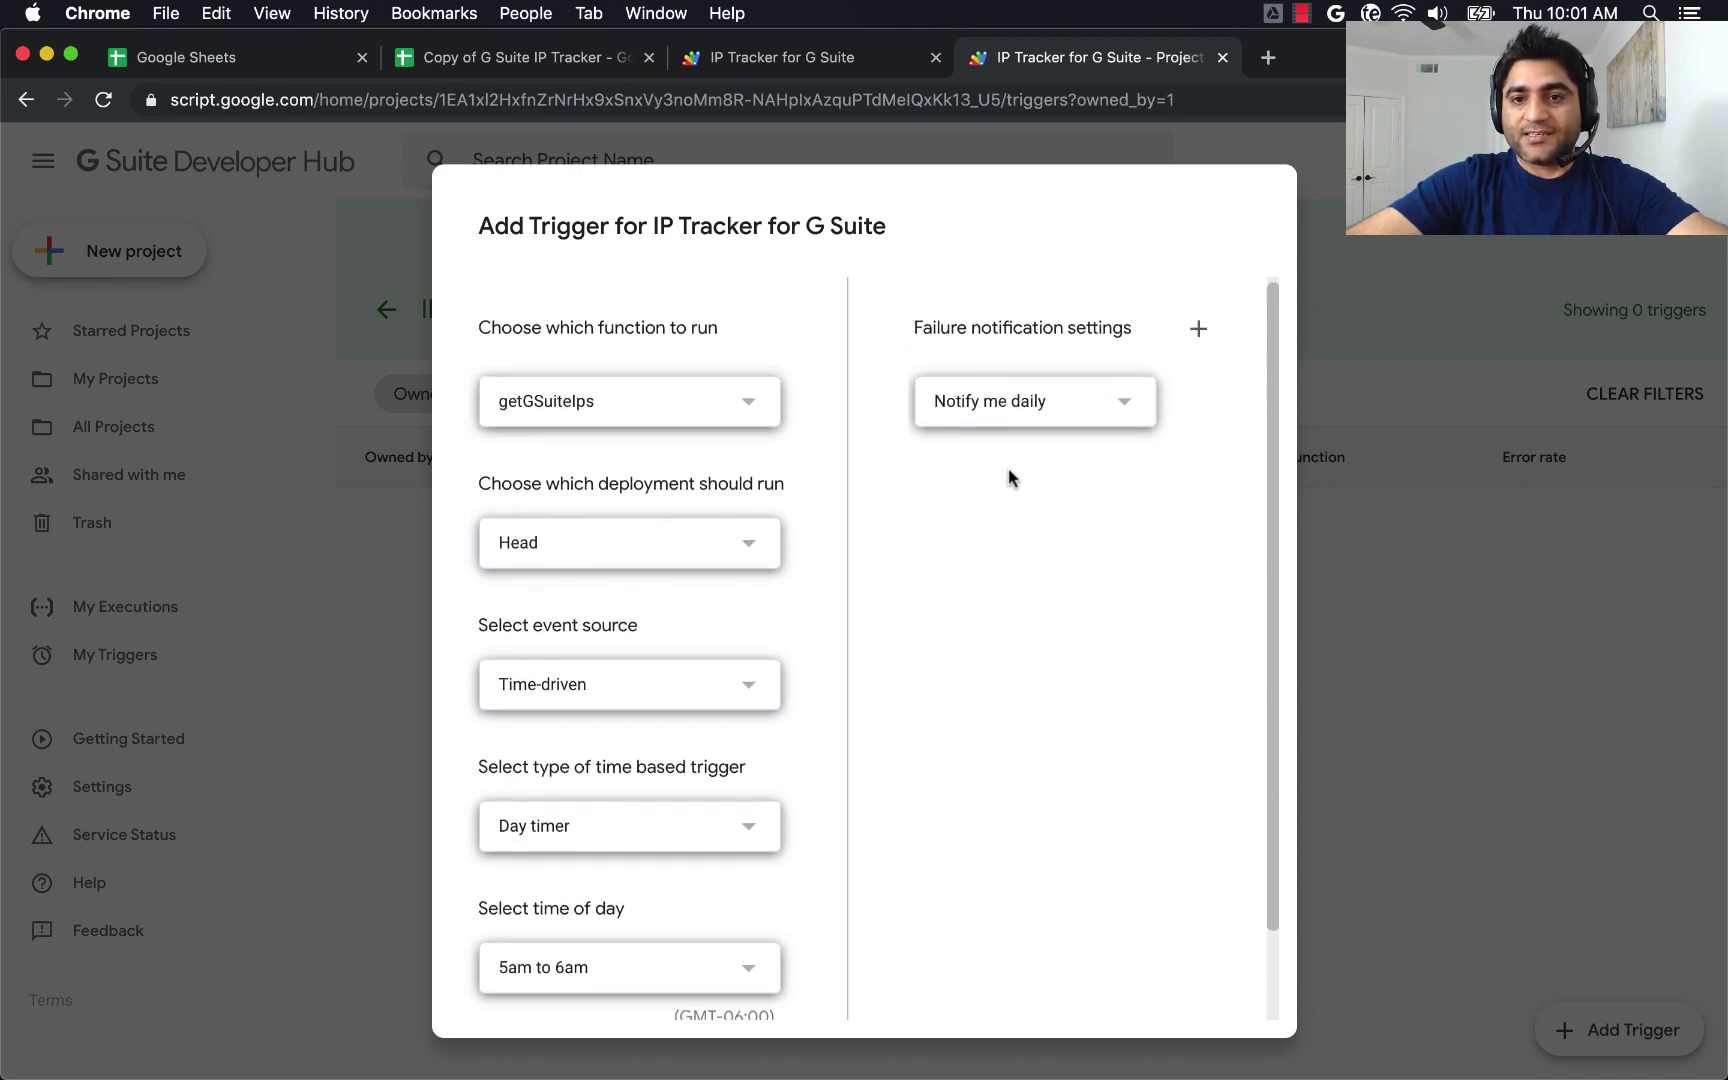
left_click(1116, 422)
left_click(1045, 316)
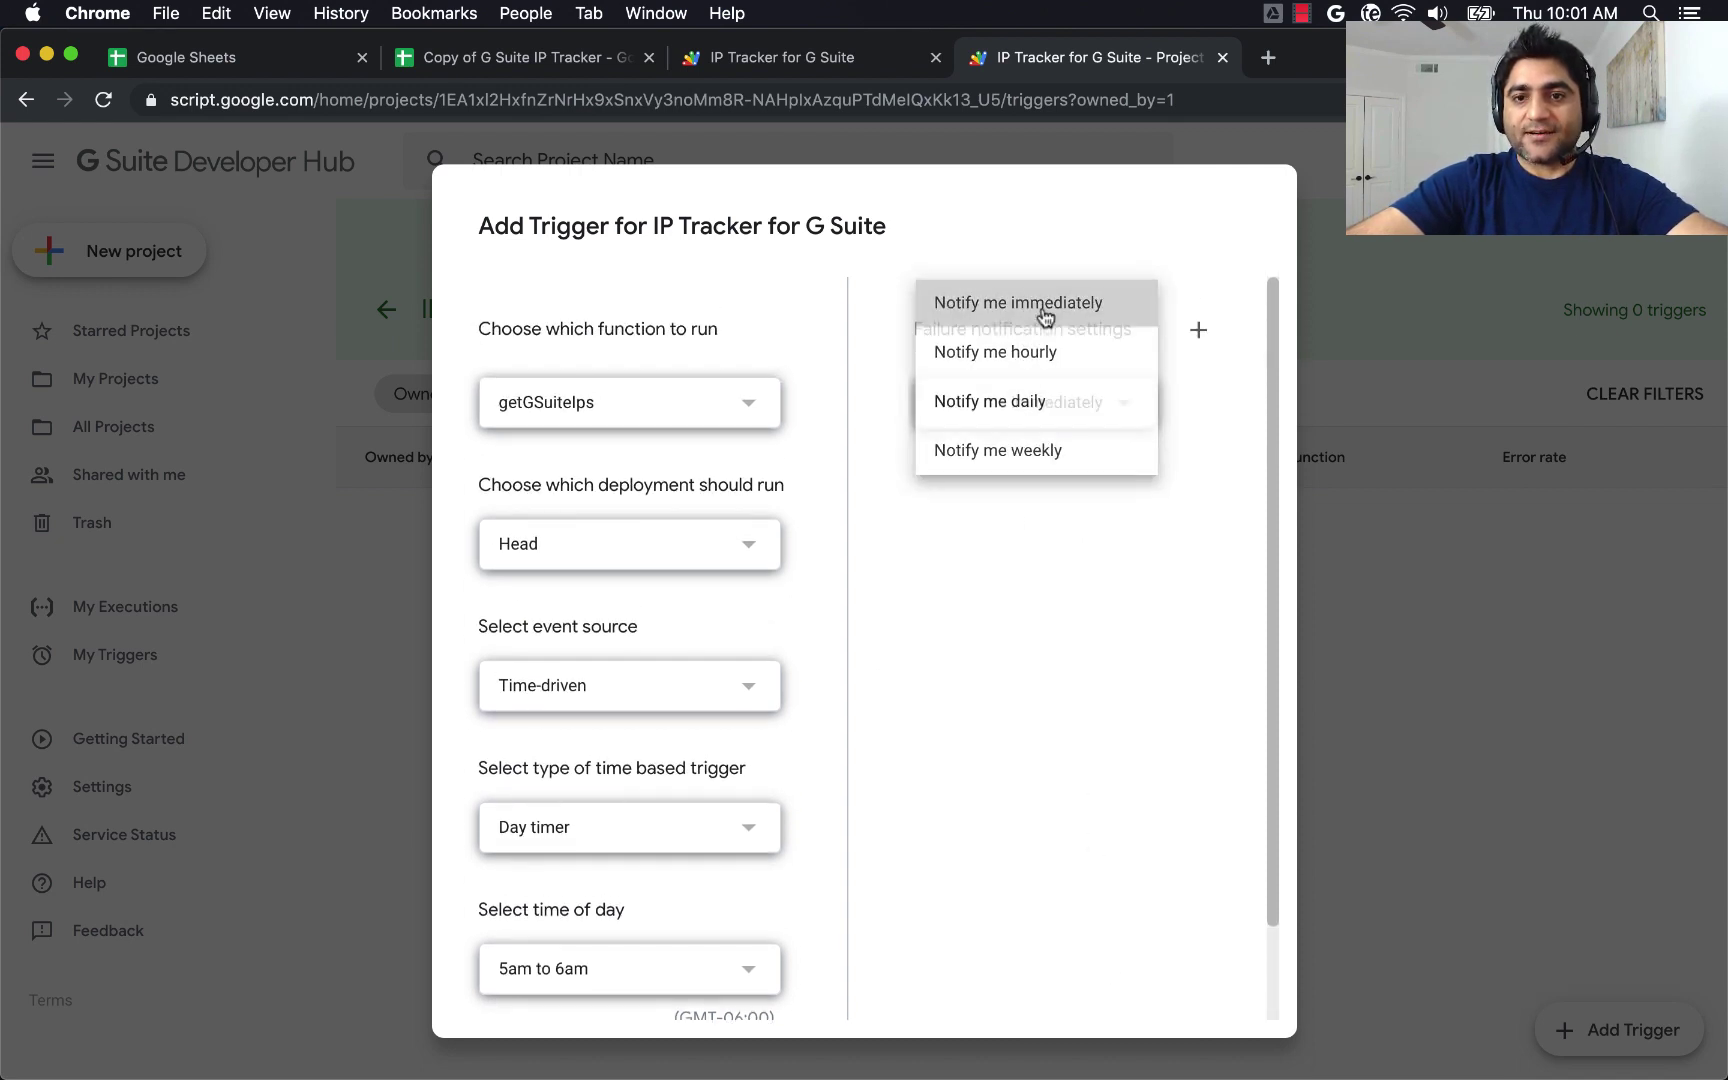
scroll(1049, 708, "down", 2)
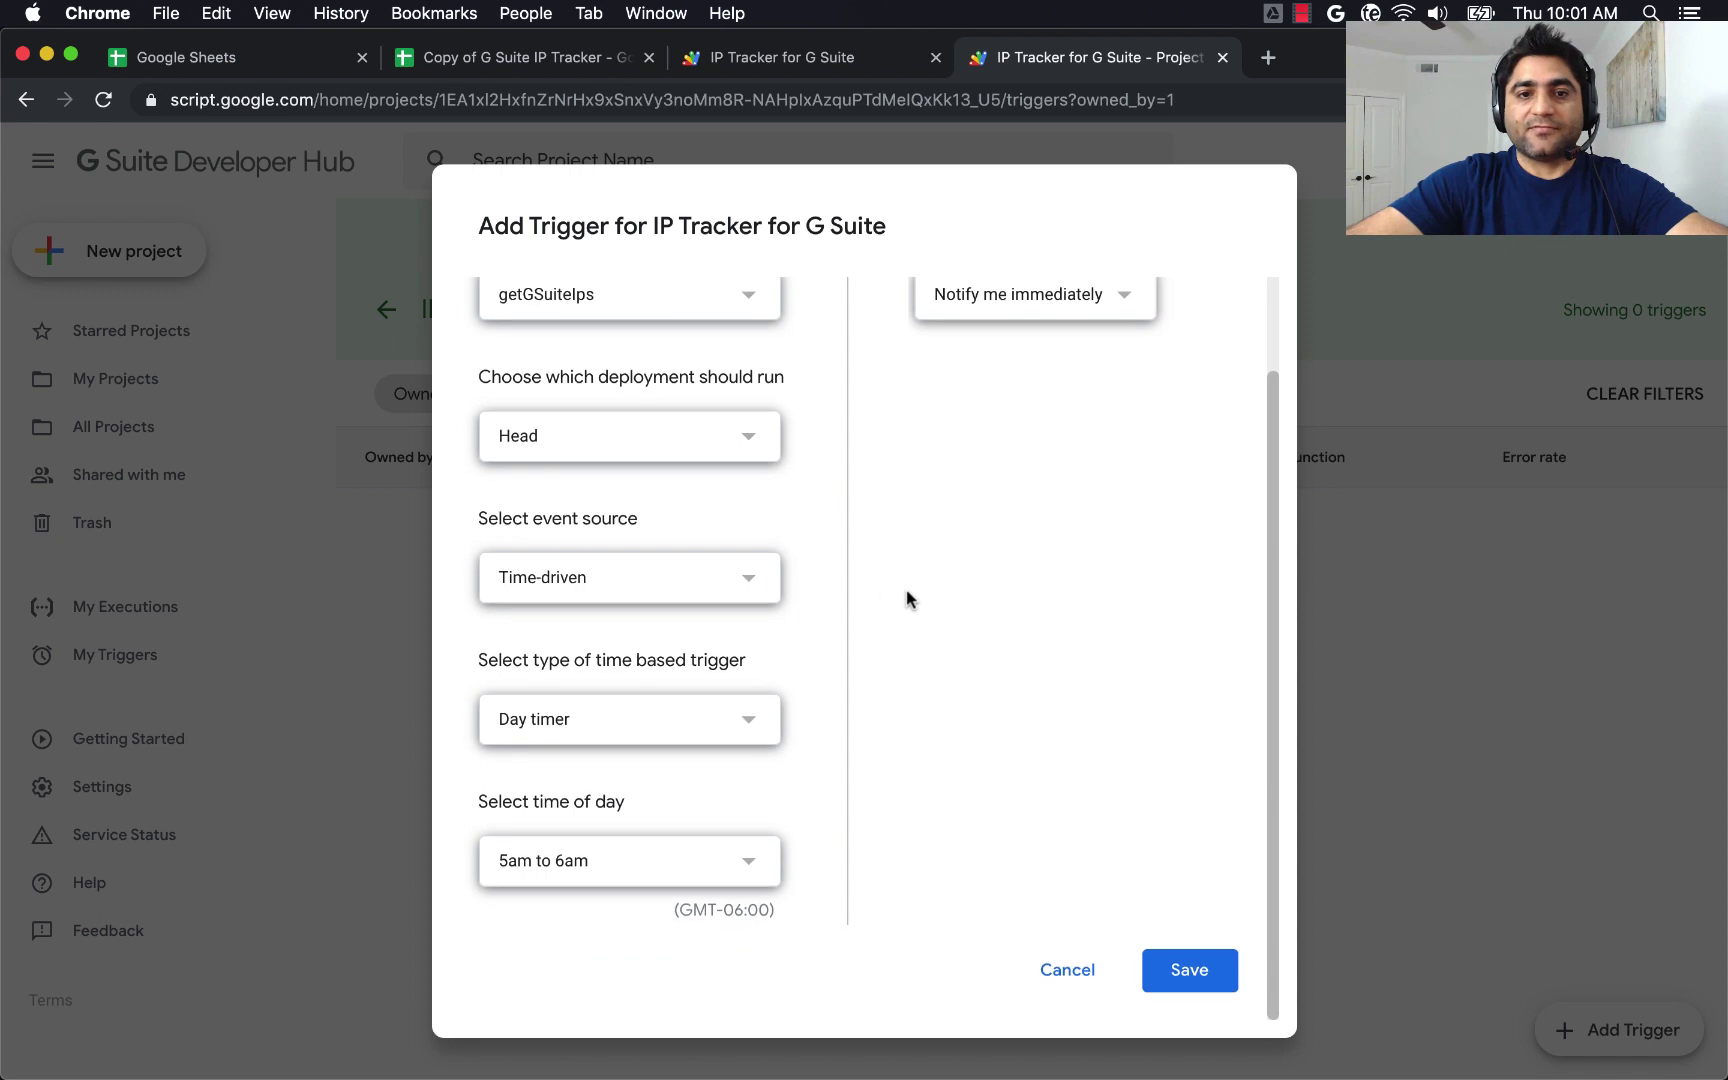
left_click(1200, 960)
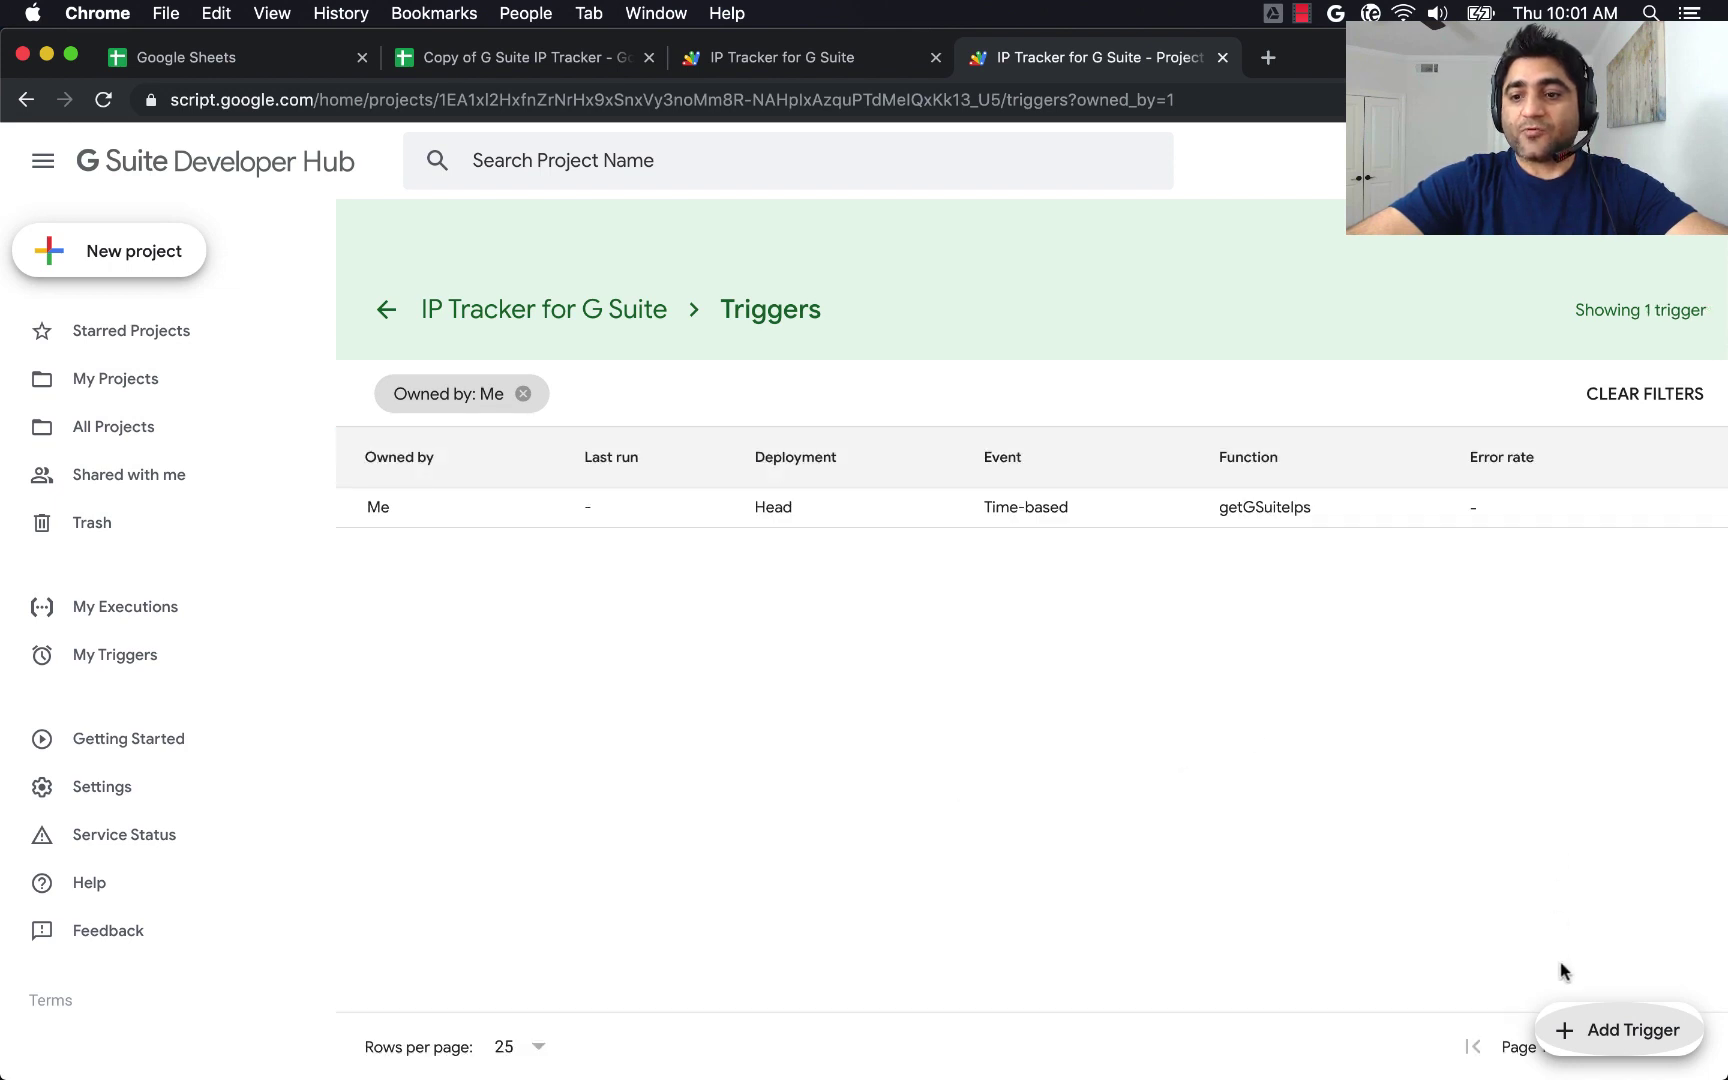
Start a second trigger for computeIpDifferences, time-driven and running once a day.
left_click(1585, 1035)
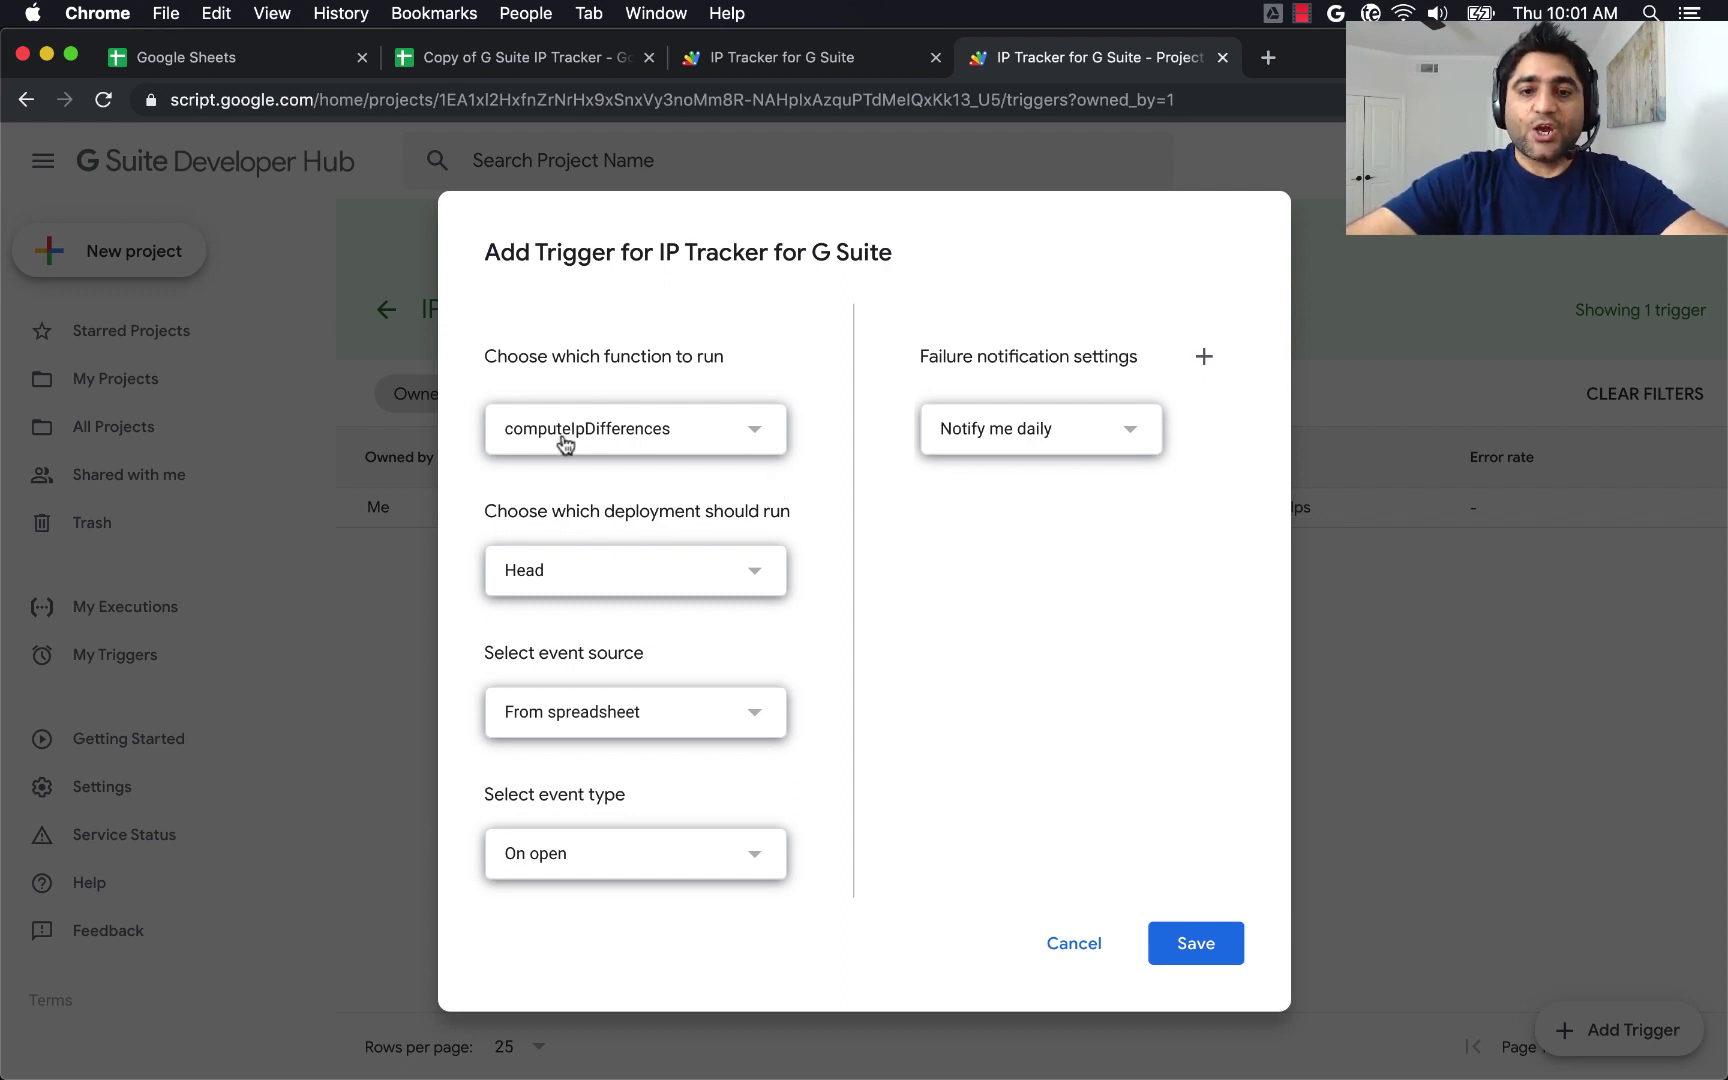
left_click(622, 440)
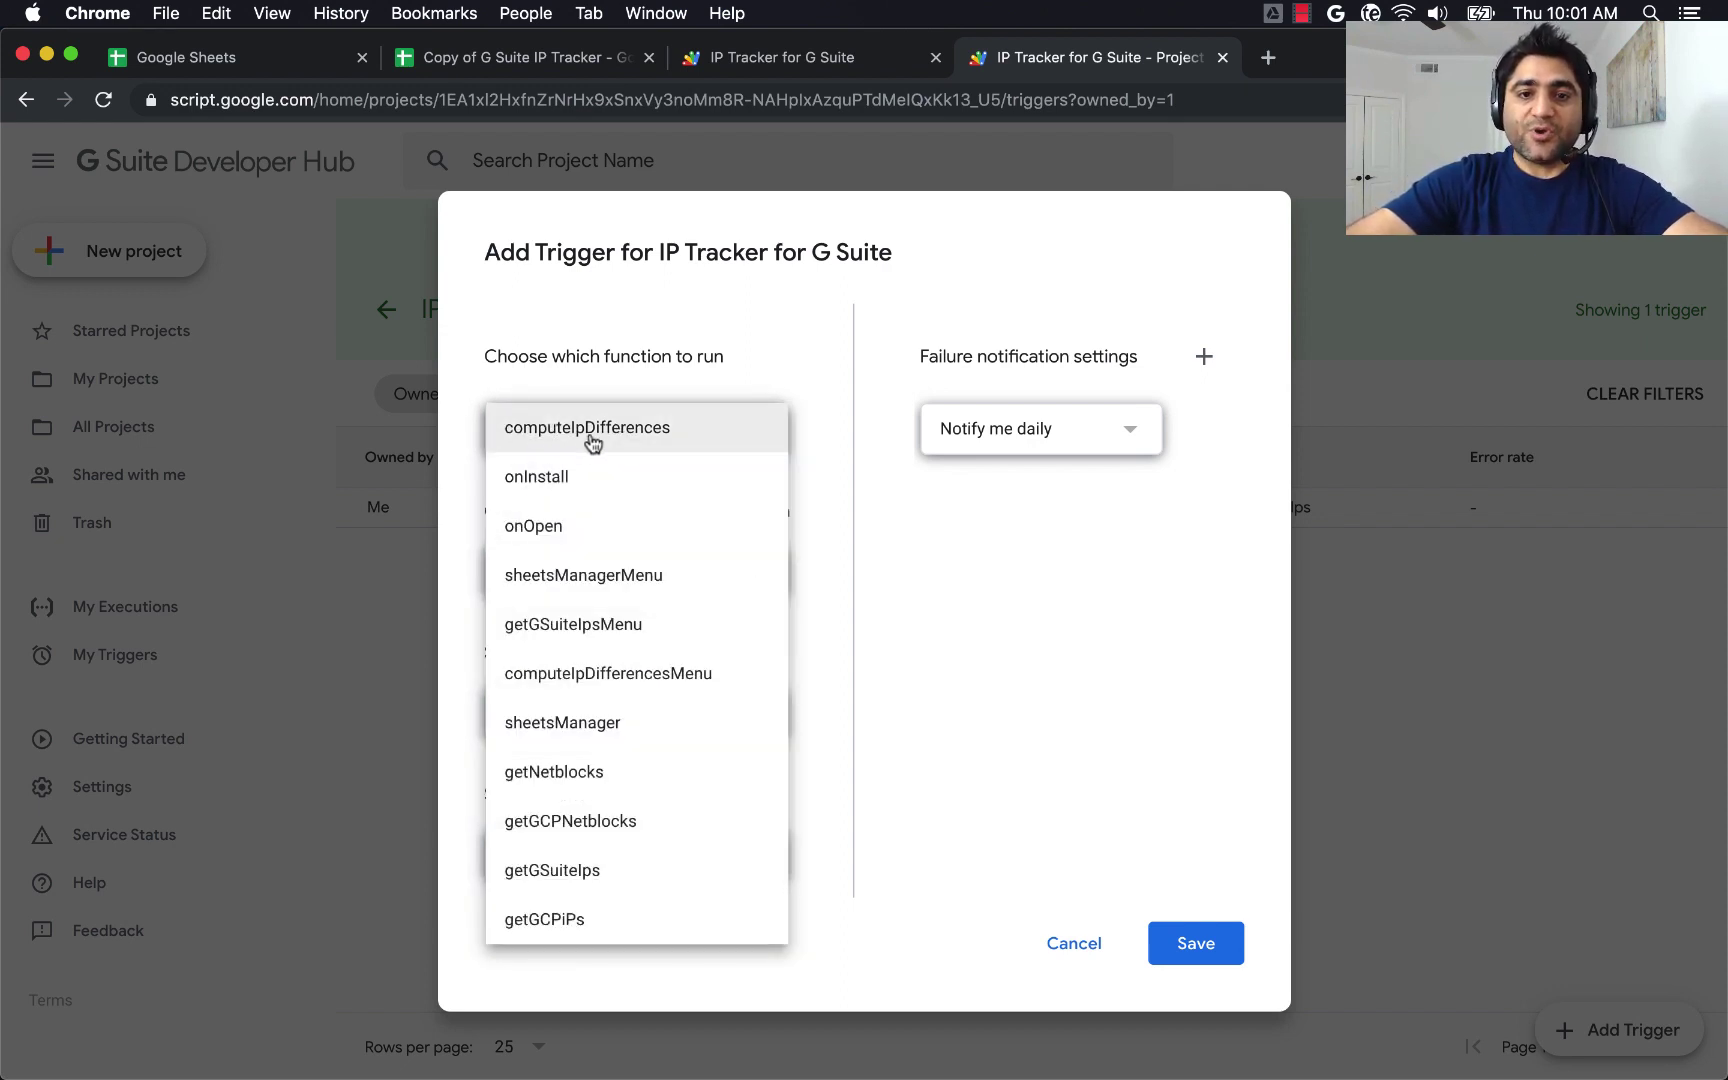
left_click(565, 440)
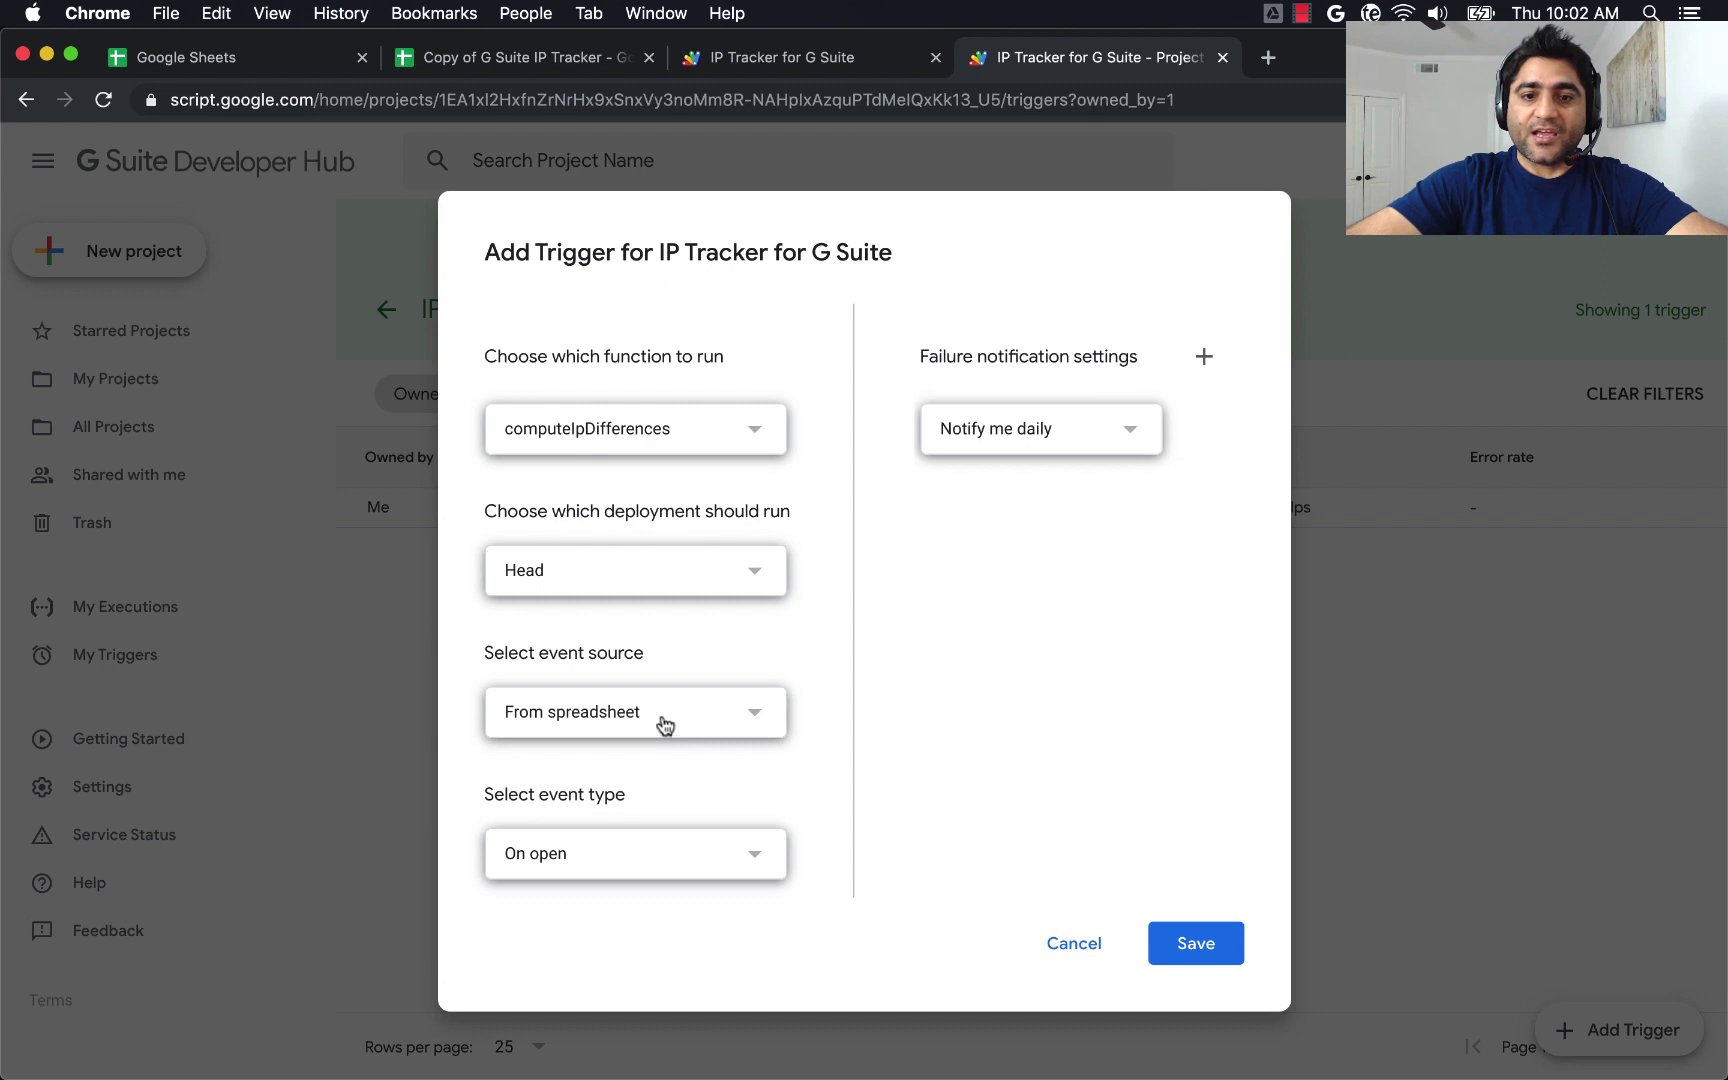
left_click(657, 718)
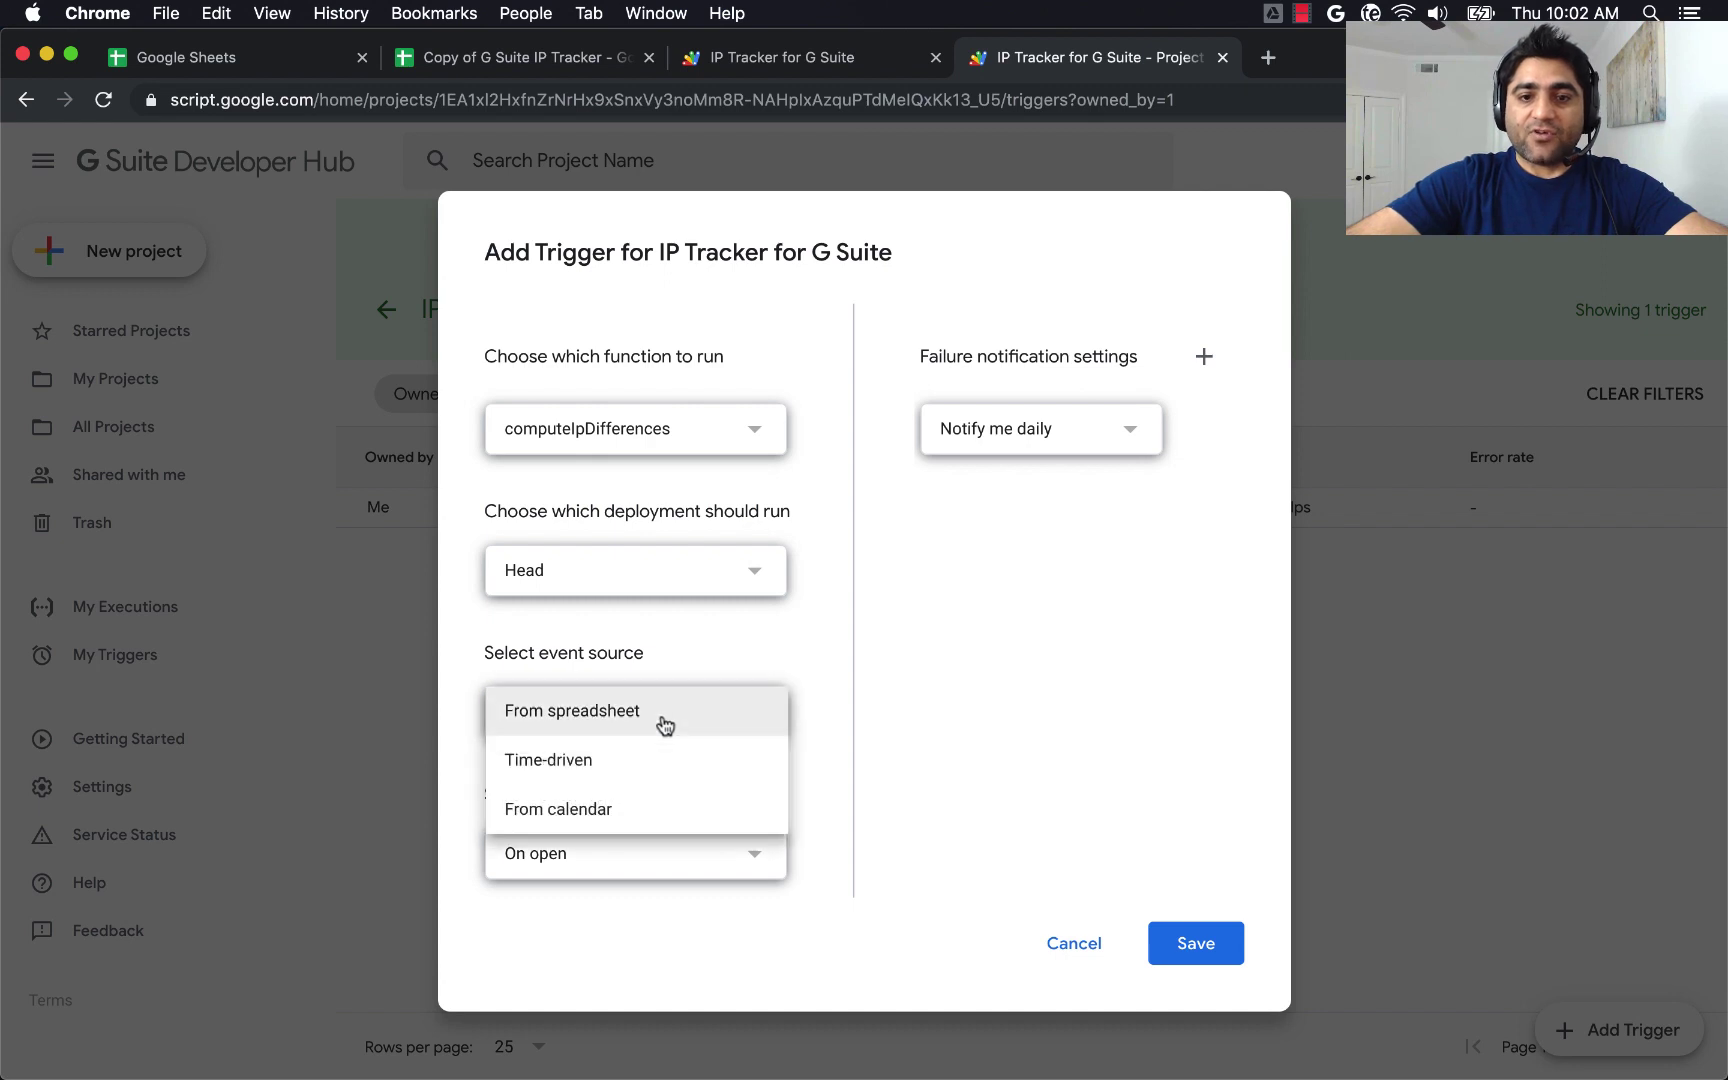
left_click(551, 766)
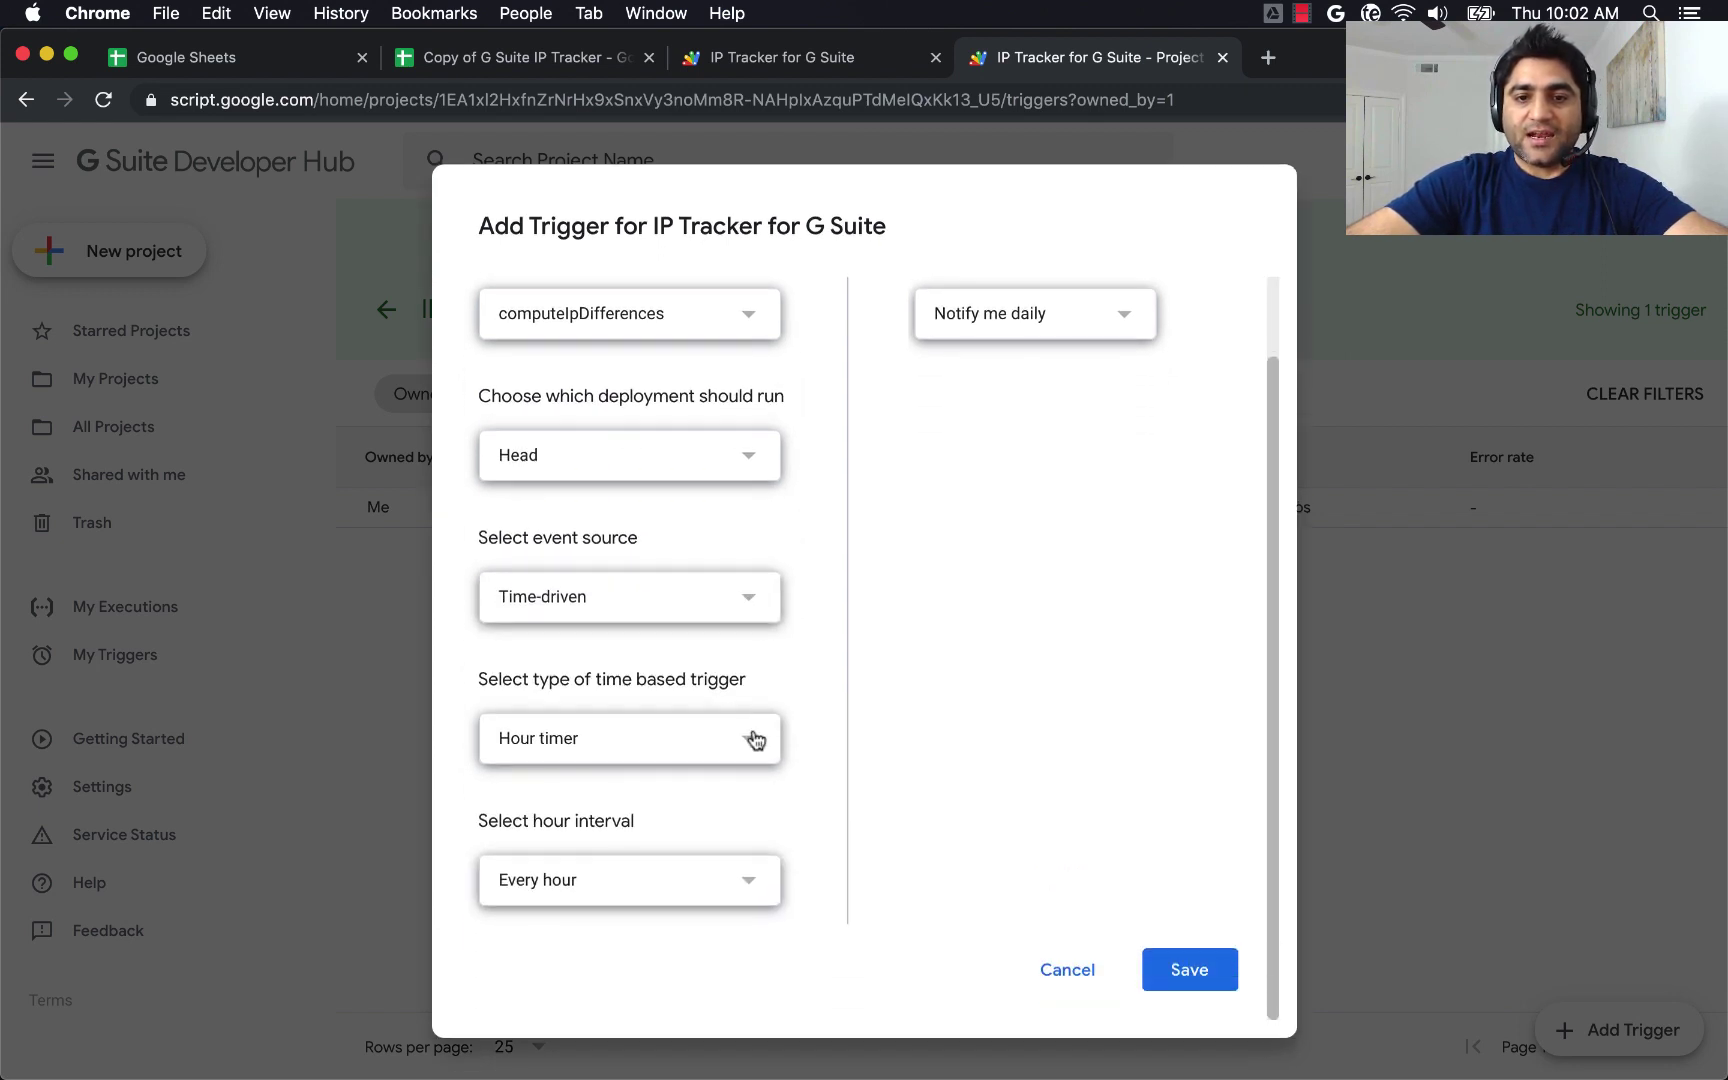
left_click(752, 737)
left_click(617, 737)
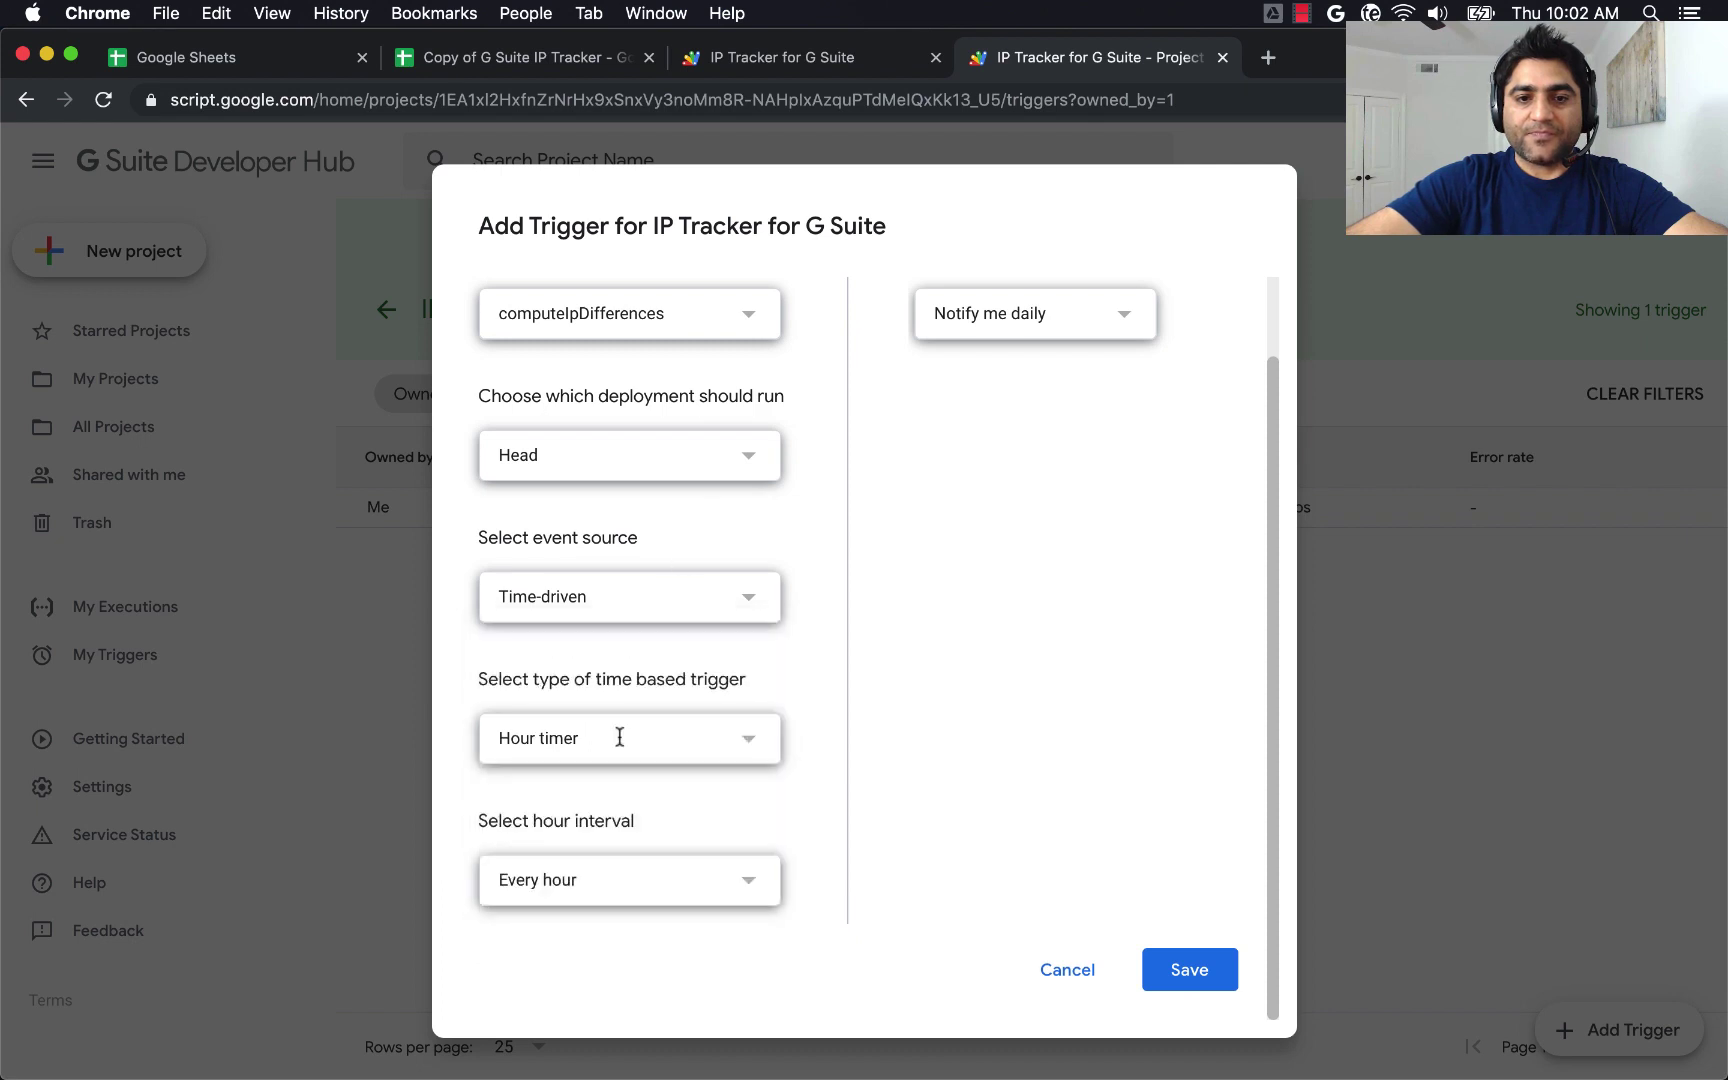
left_click(605, 748)
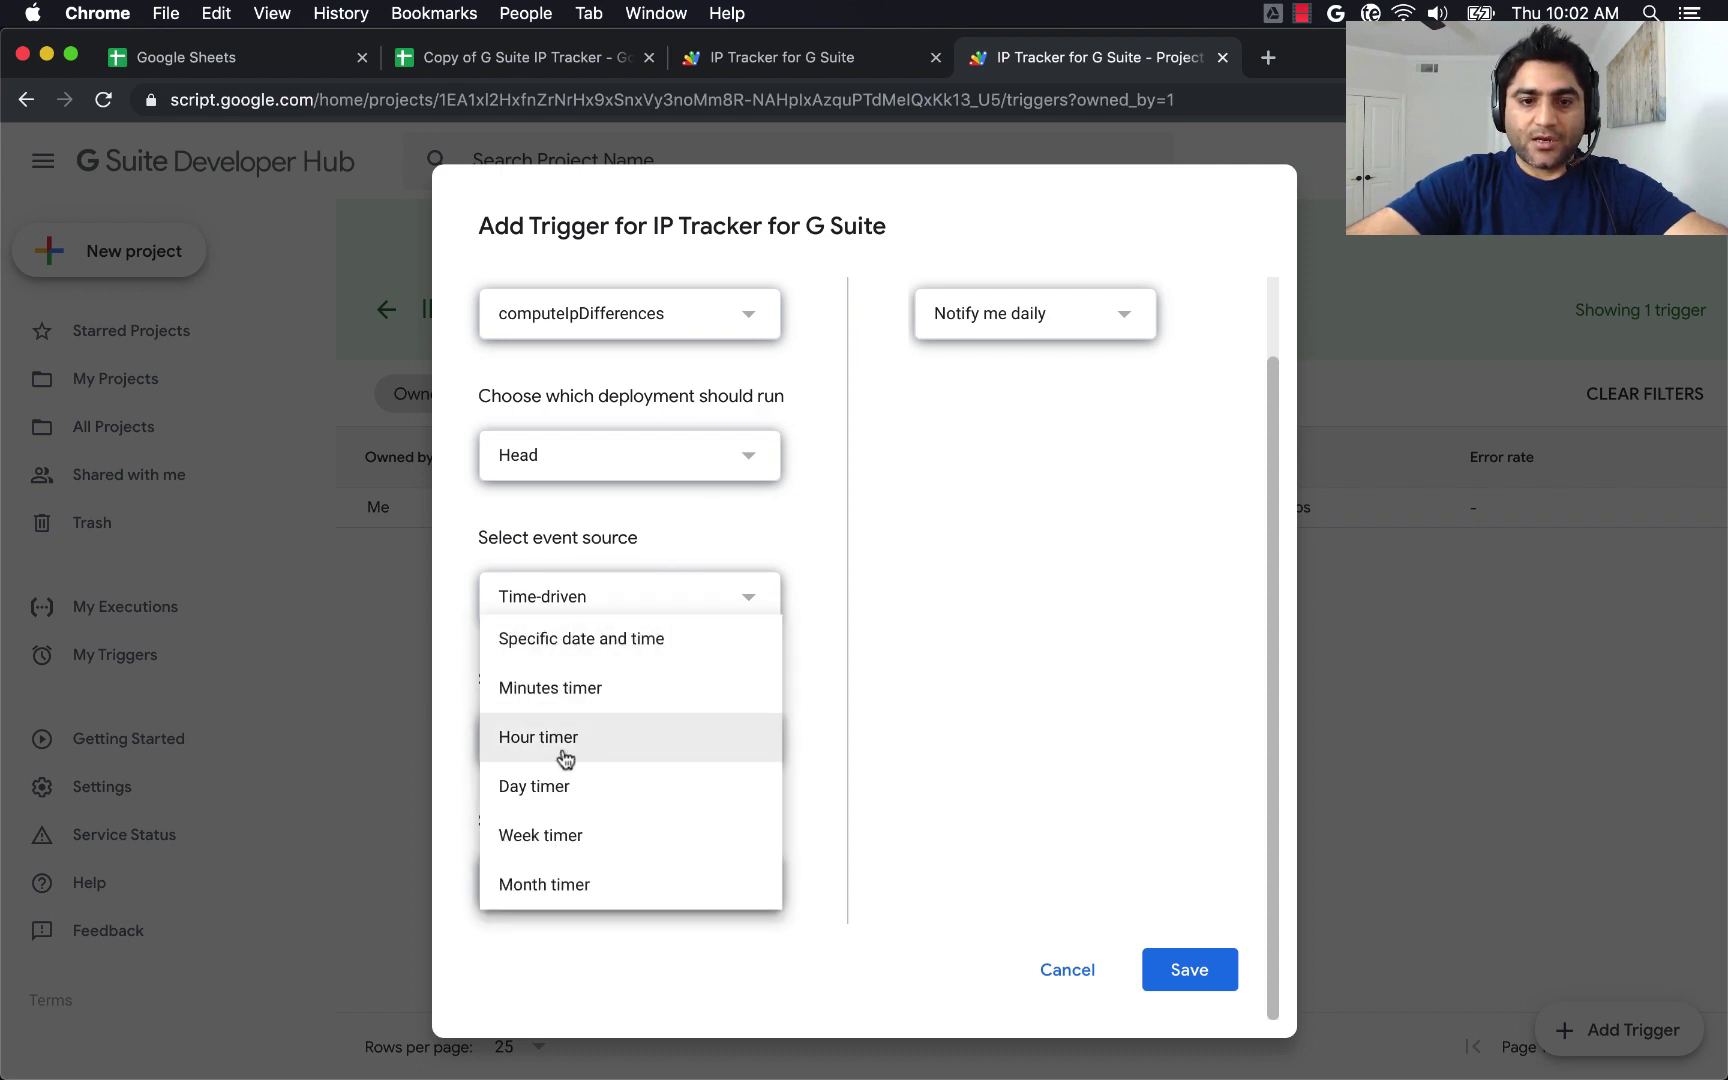
left_click(559, 787)
Schedule it for 6am to 7am with immediate failure notifications and save it.
left_click(736, 860)
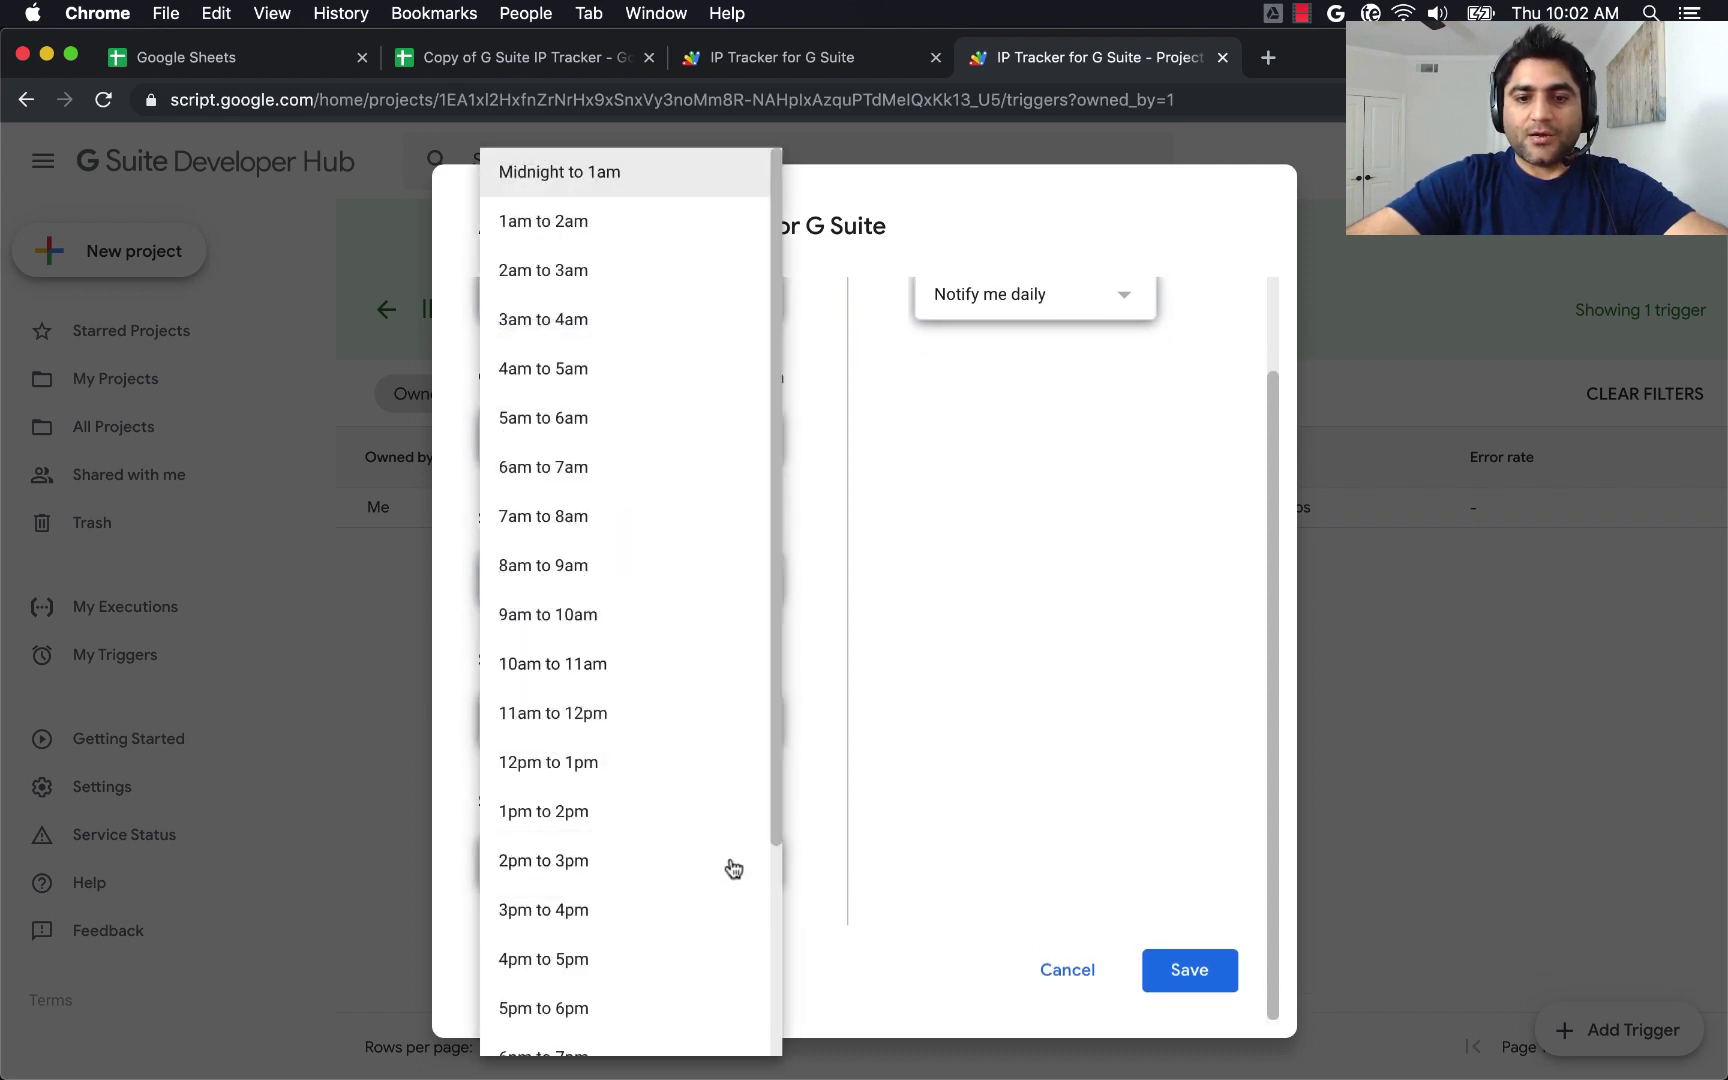
left_click(550, 483)
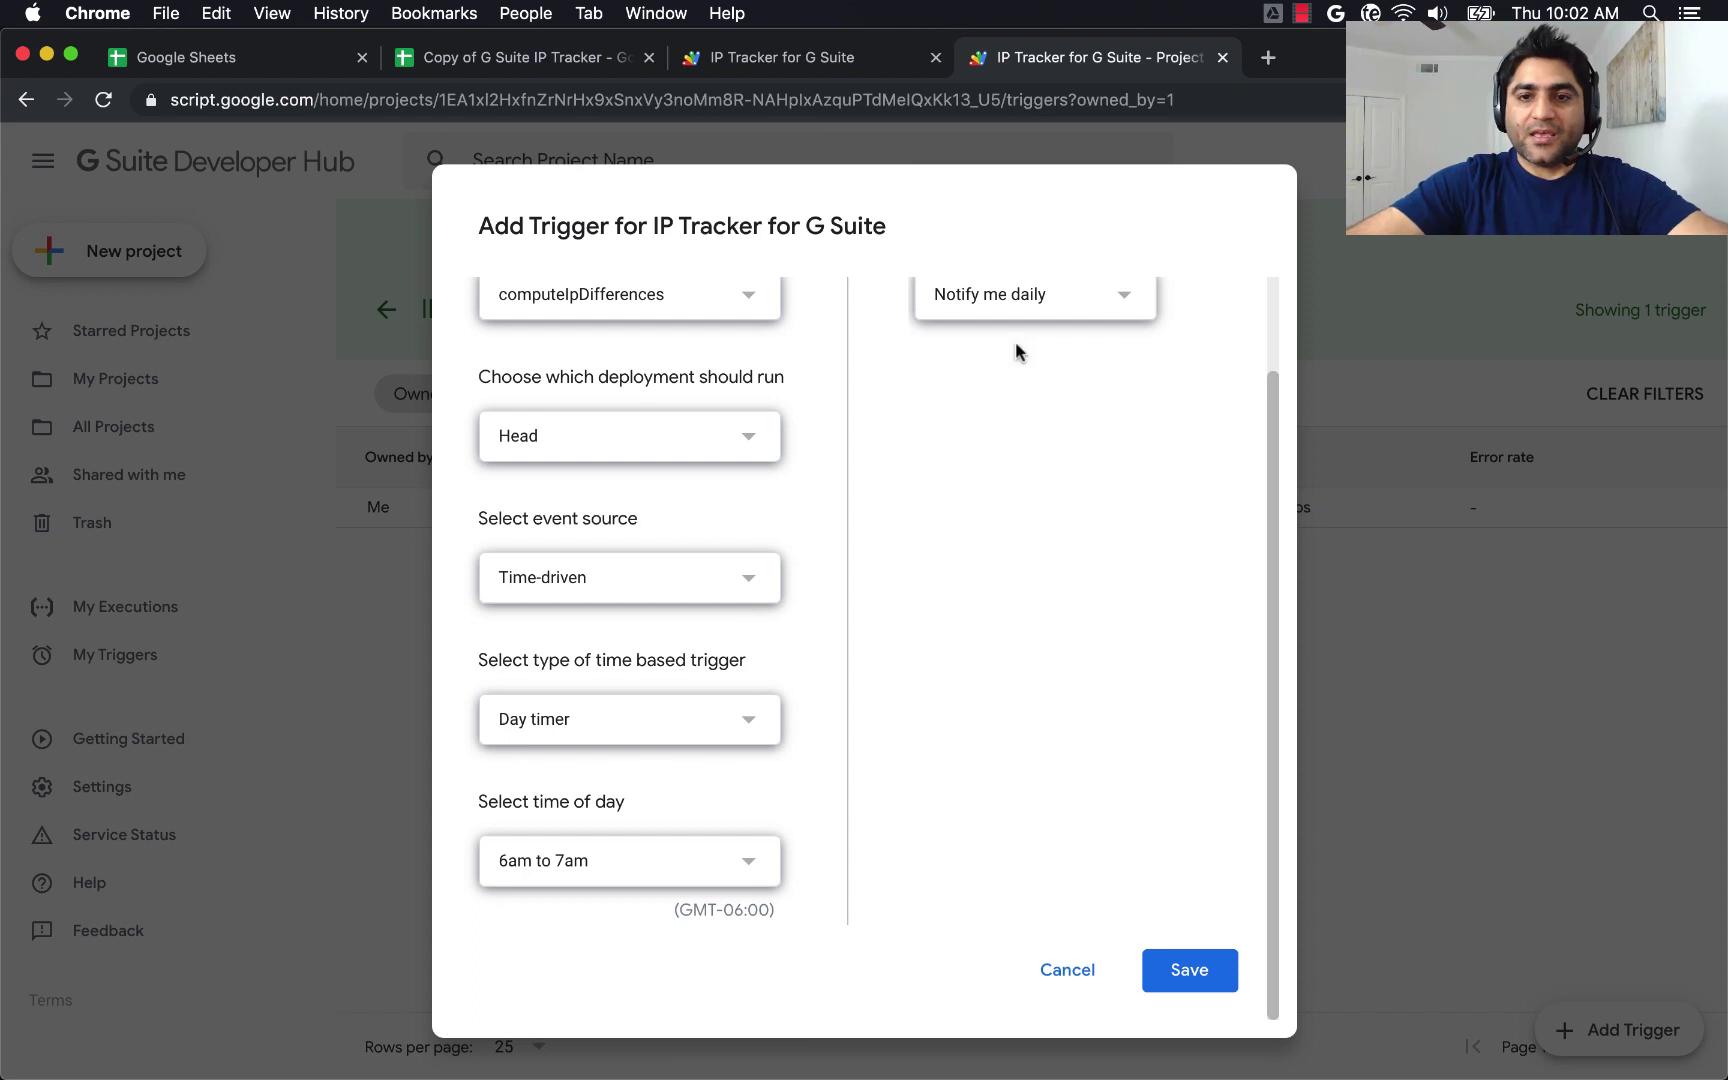
left_click(1042, 320)
left_click(1034, 215)
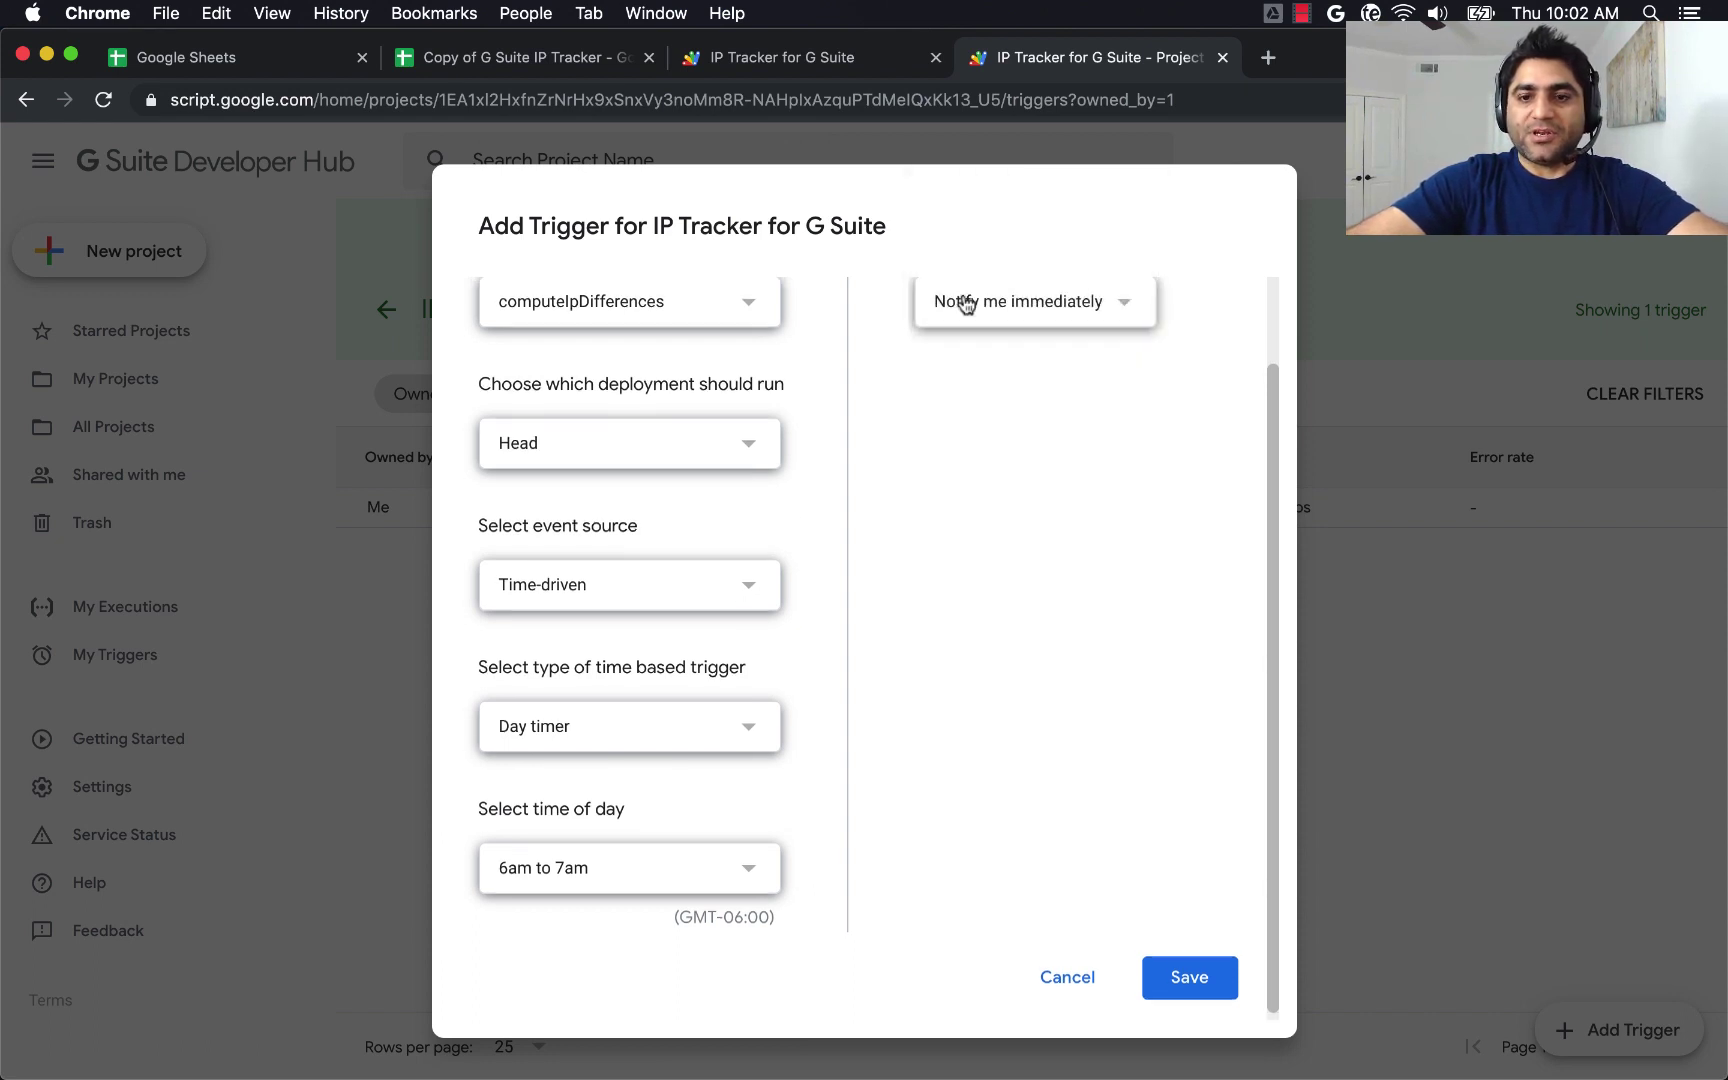
scroll(920, 640, "down", 1)
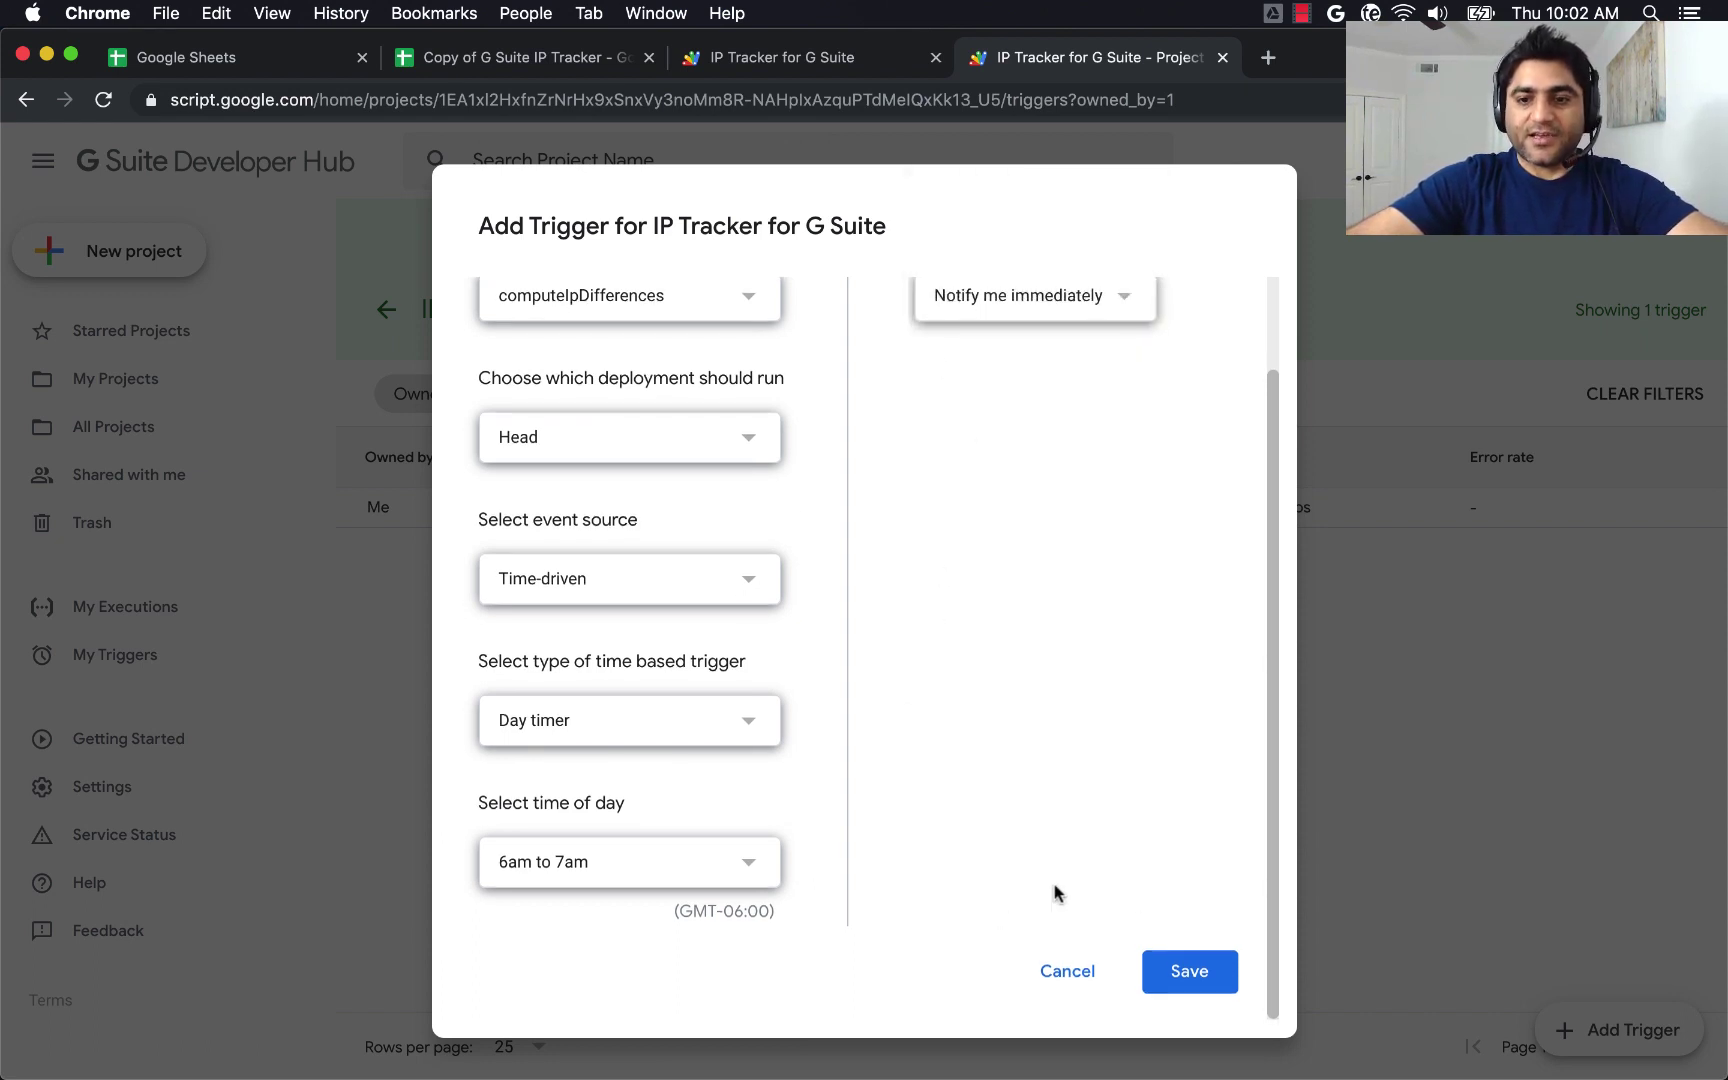
left_click(1183, 972)
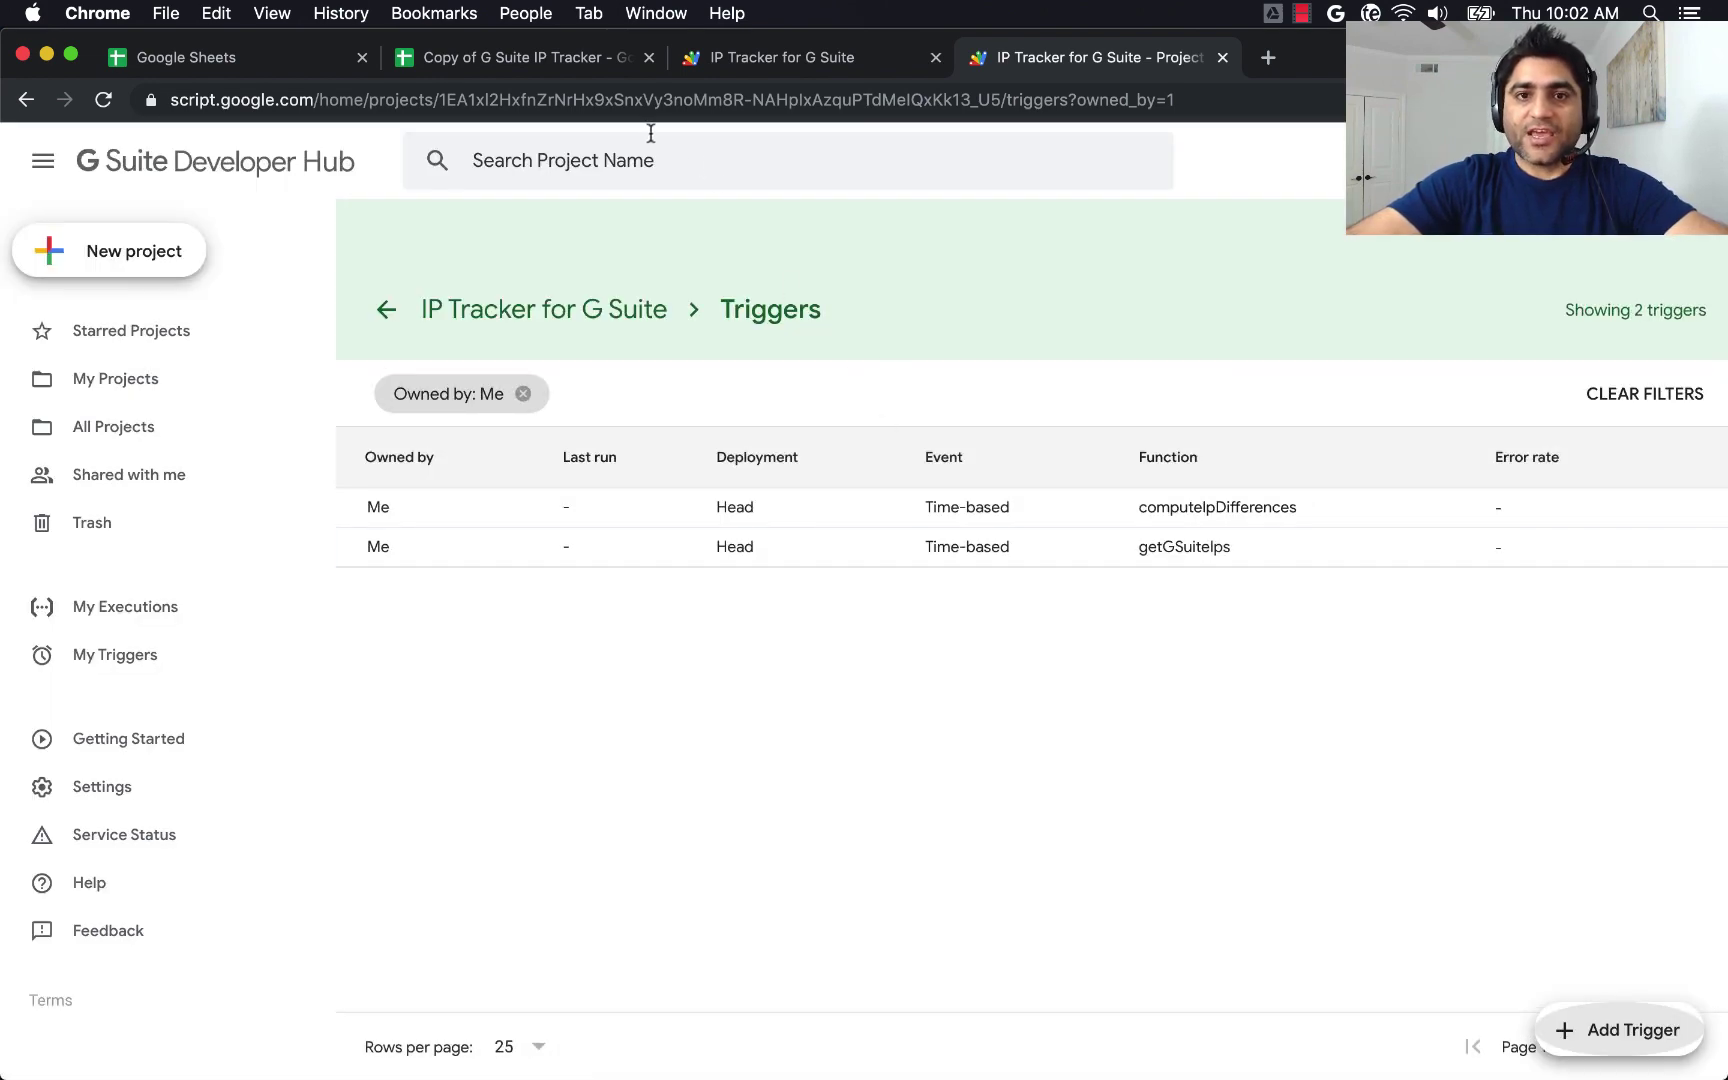
left_click(718, 52)
In the tracker spreadsheet, select the G Suite IPs and Your Outbound Gateway IPs columns.
left_click(516, 60)
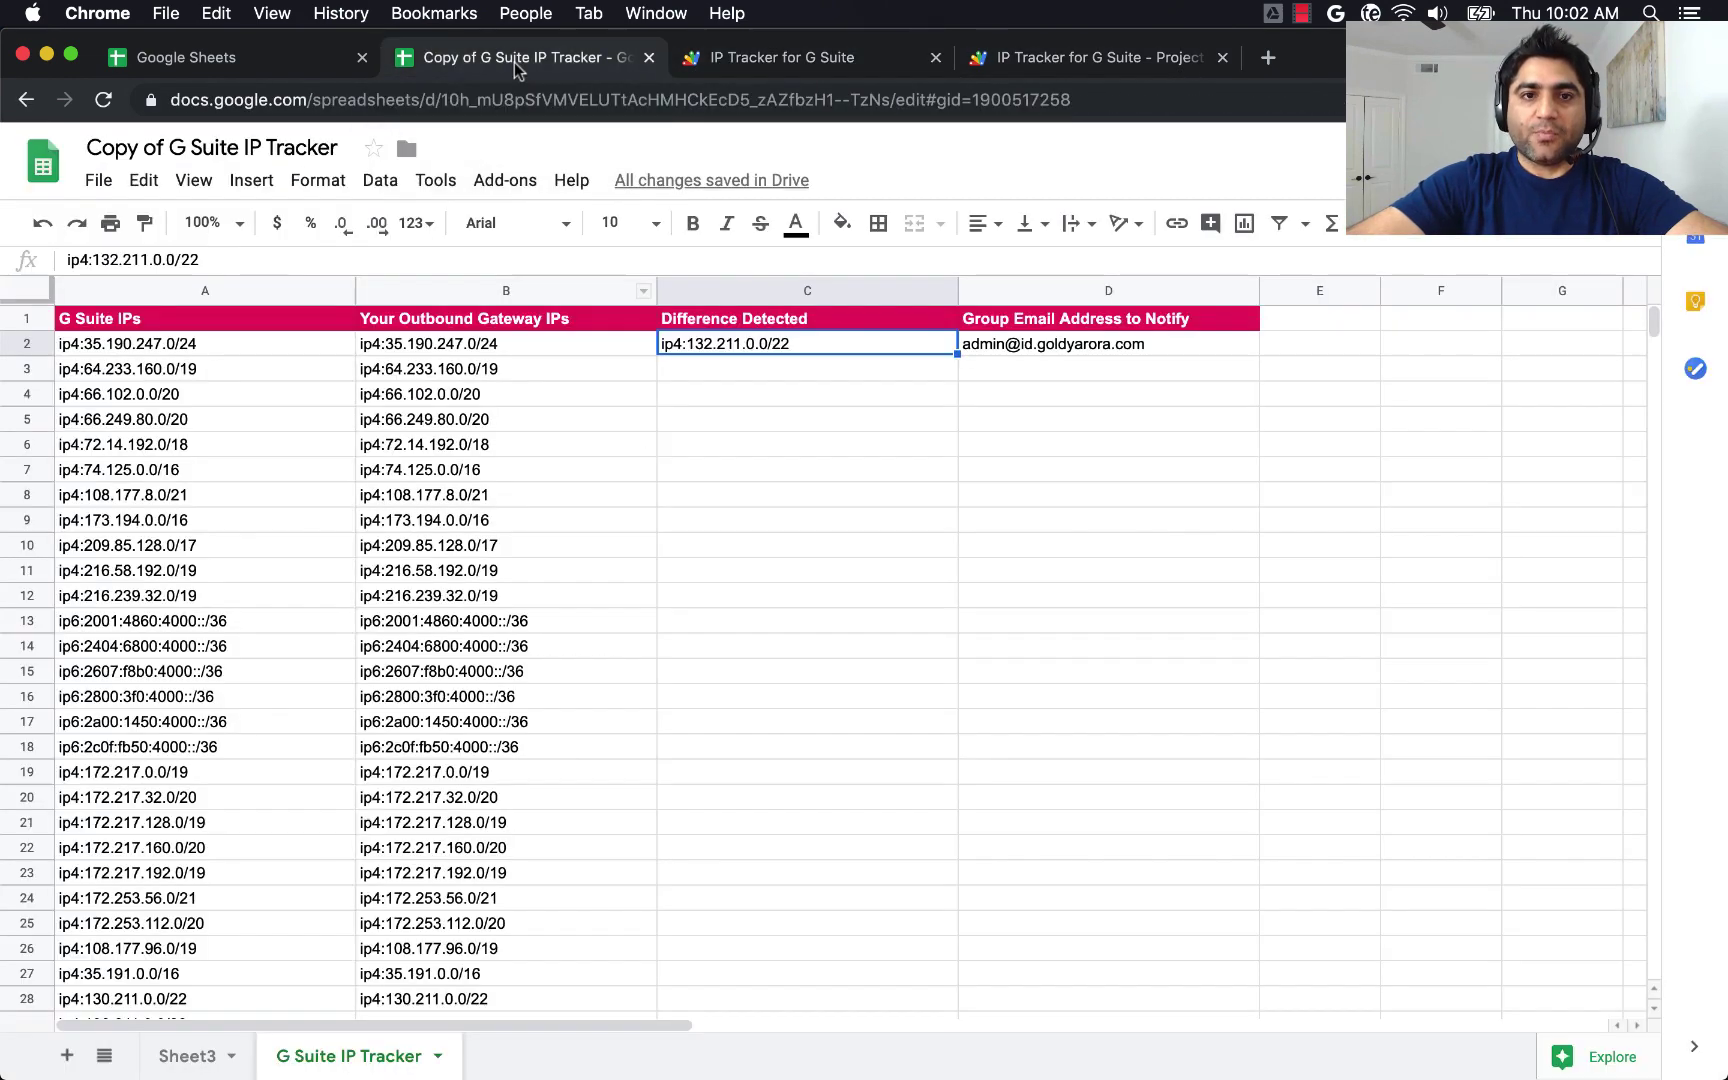
left_click(258, 294)
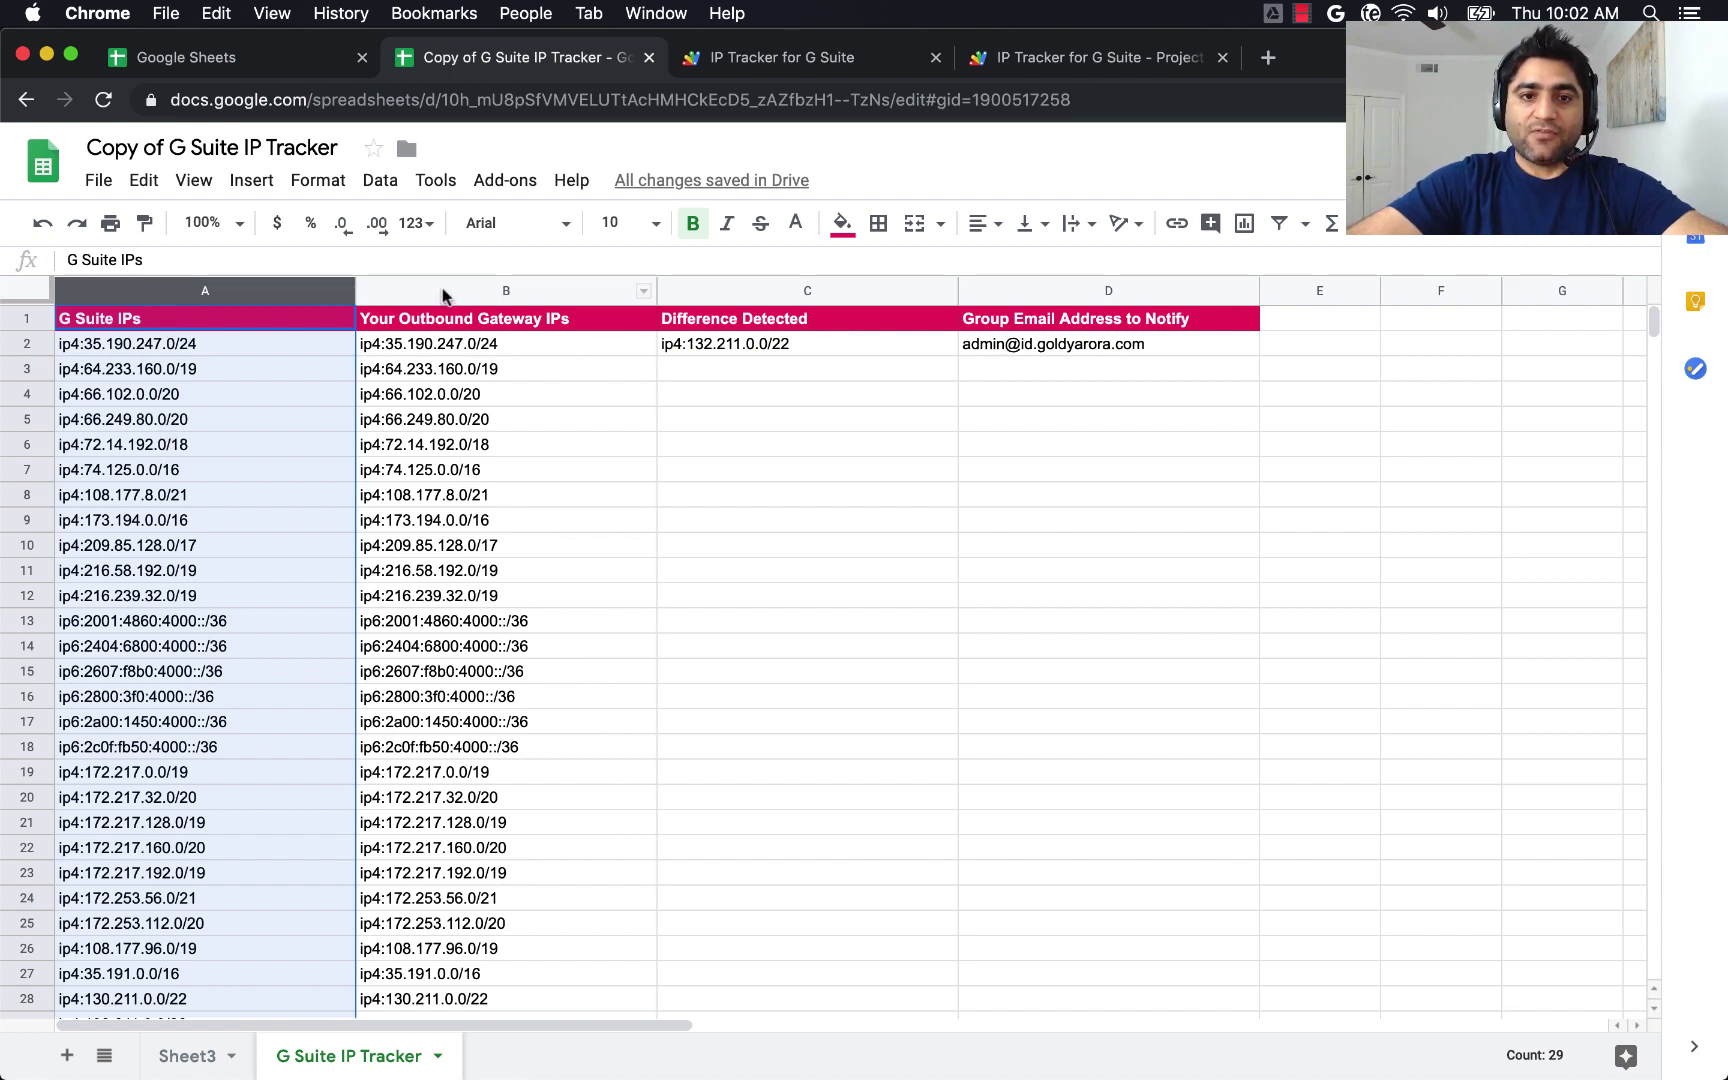
left_click(443, 295)
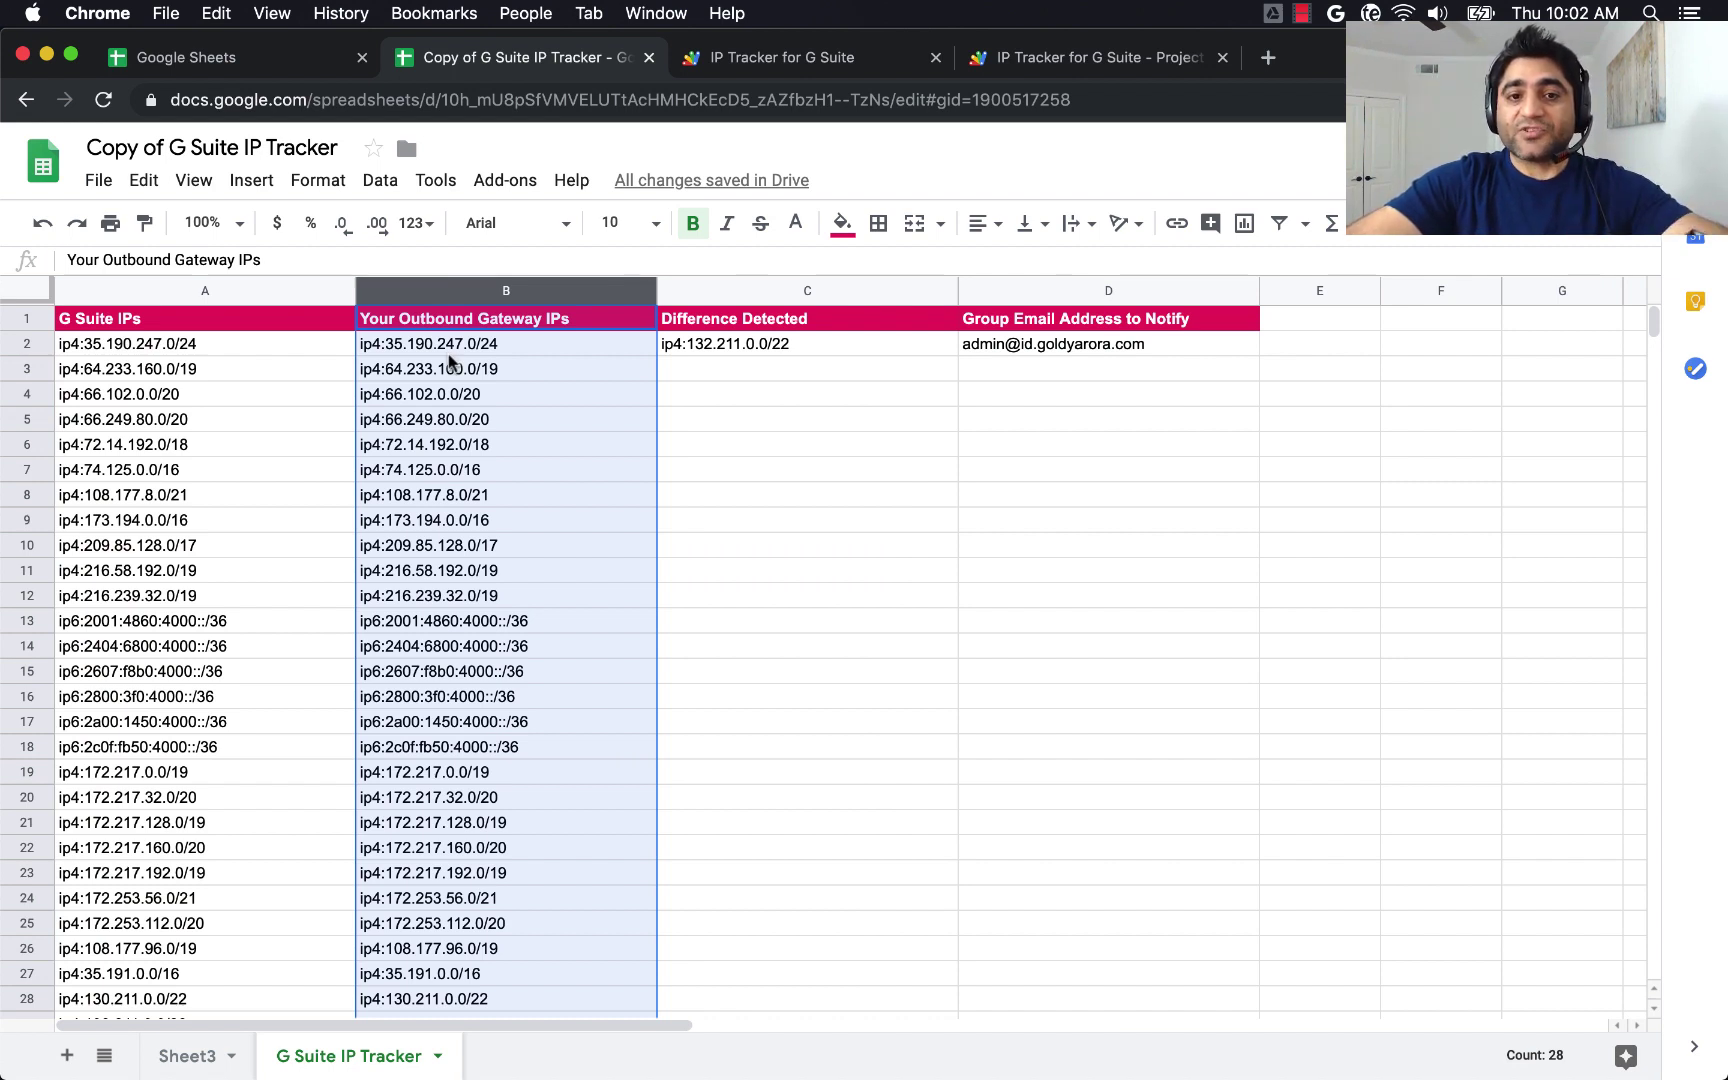
left_click(265, 295)
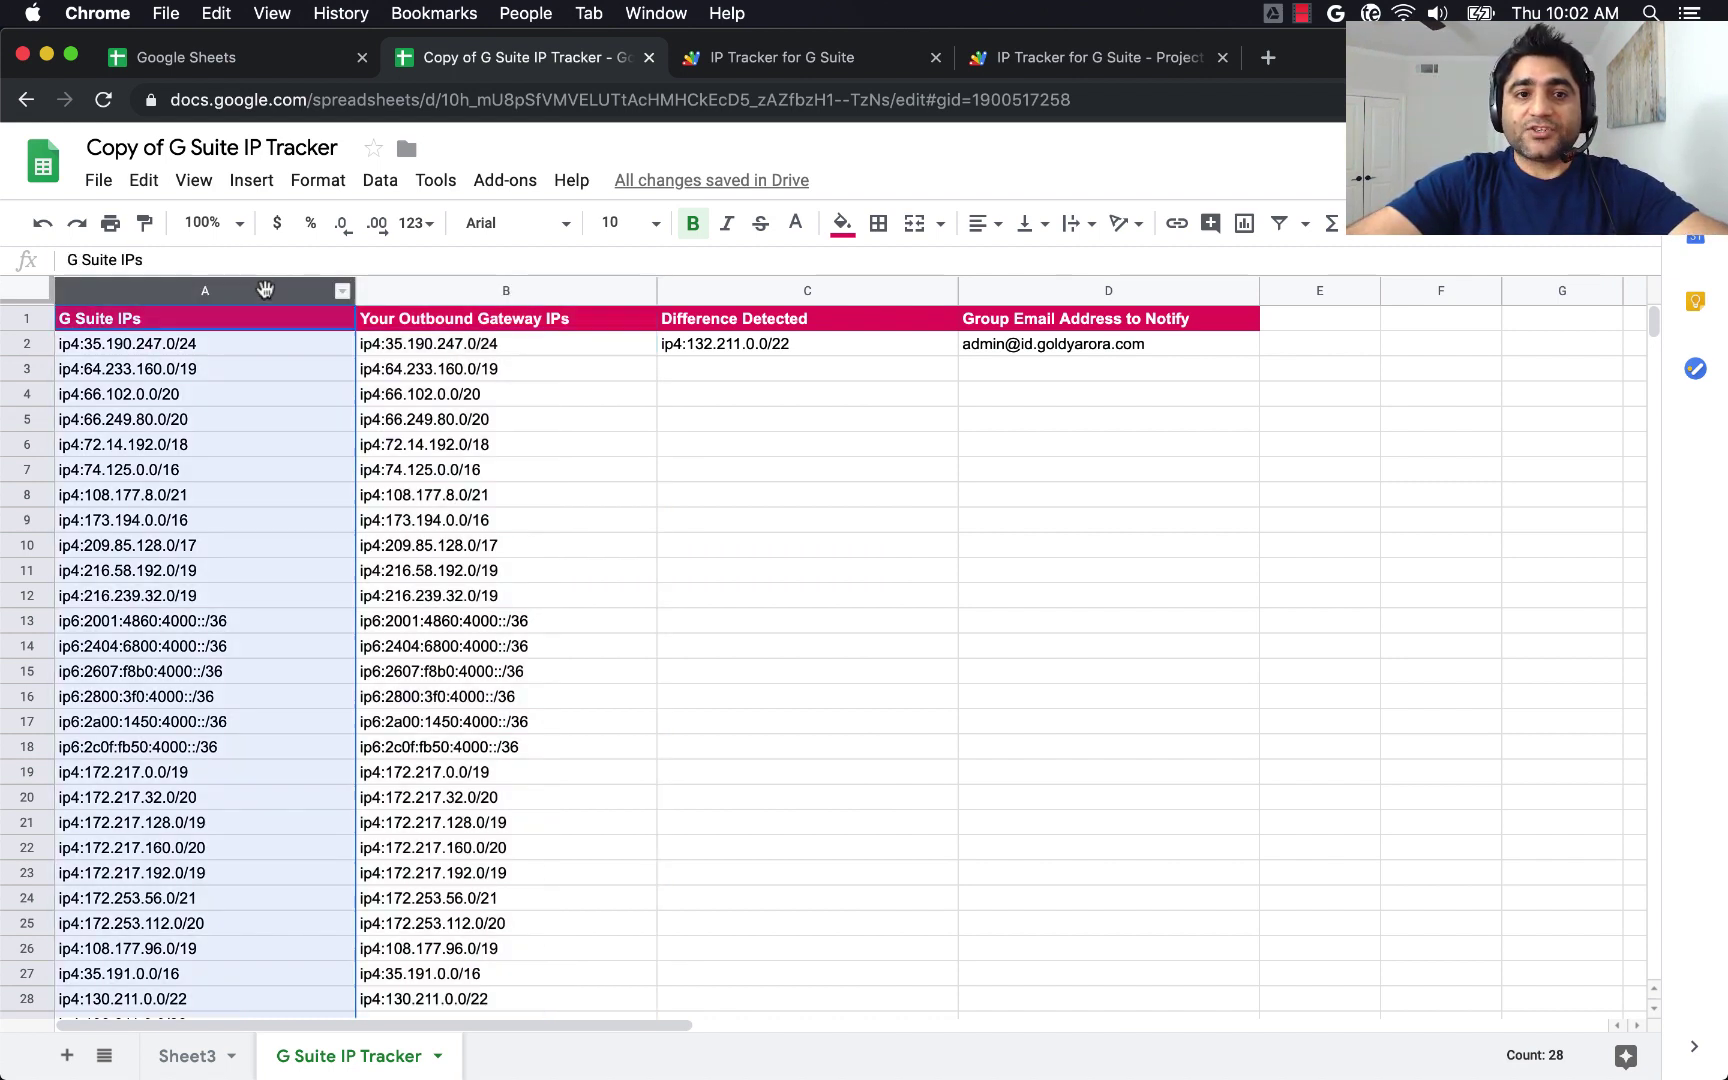
left_click(386, 294)
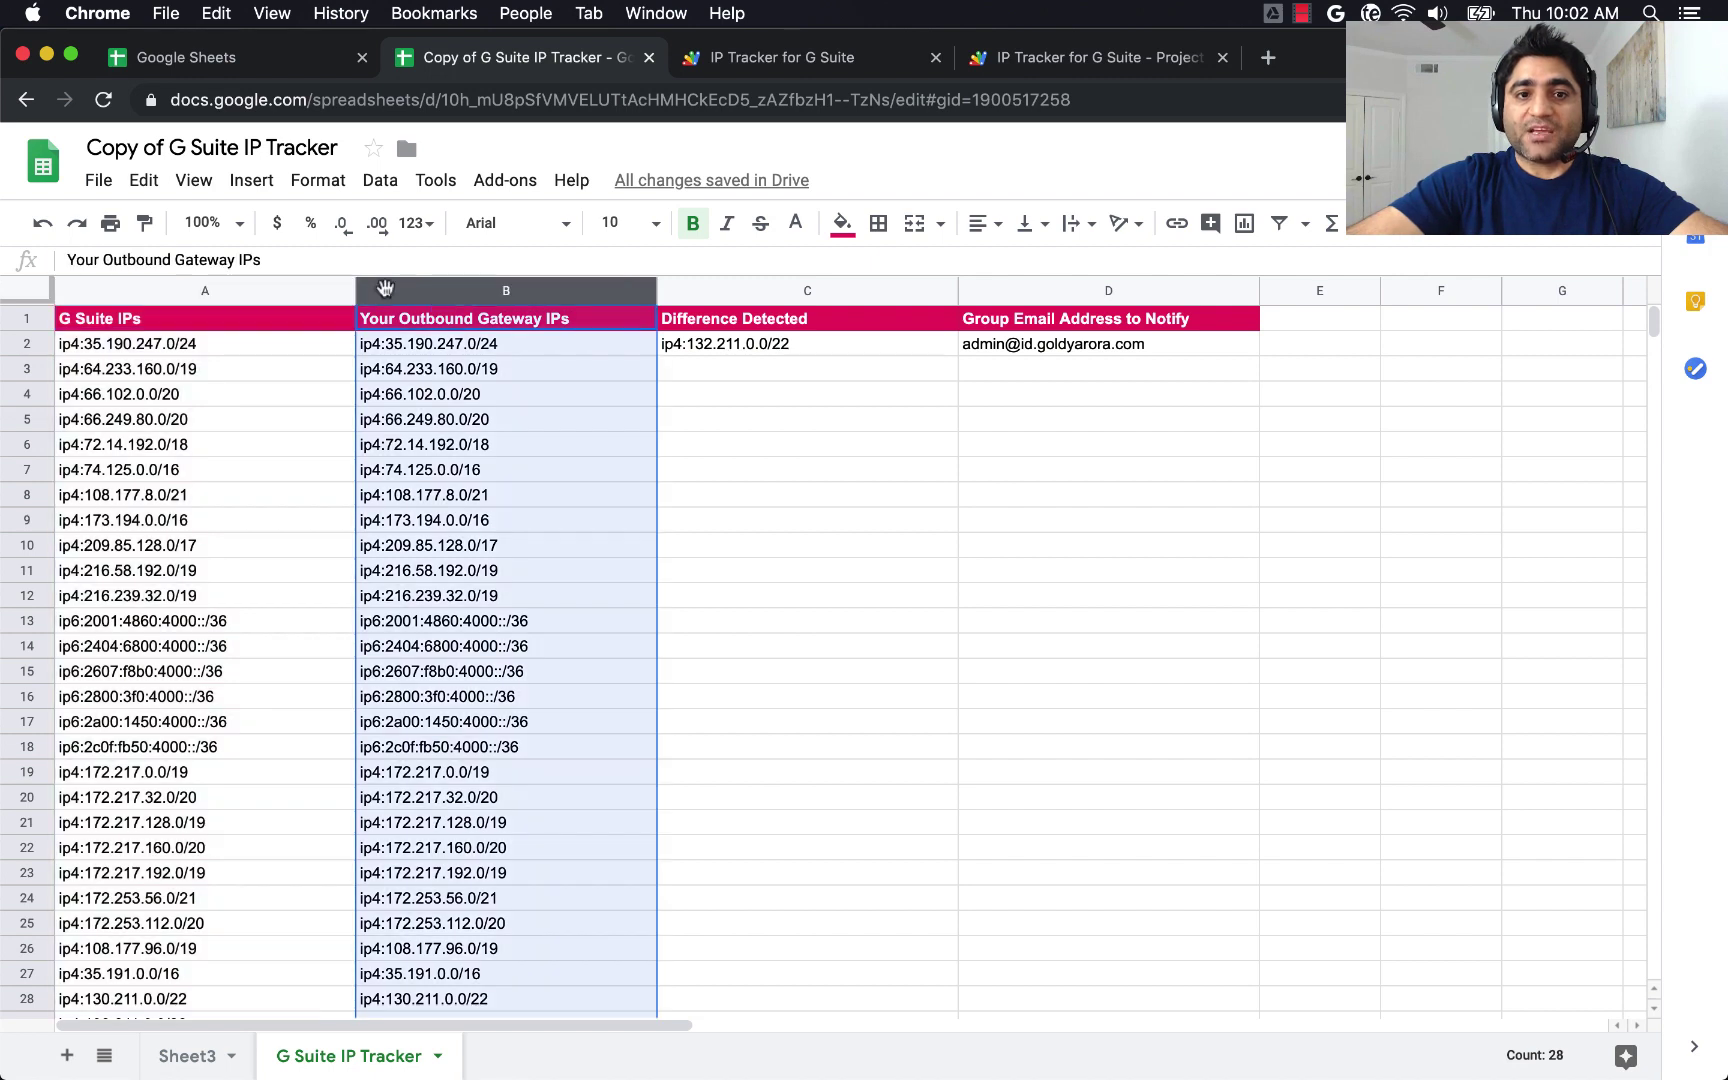
left_click(316, 295)
left_click(372, 291)
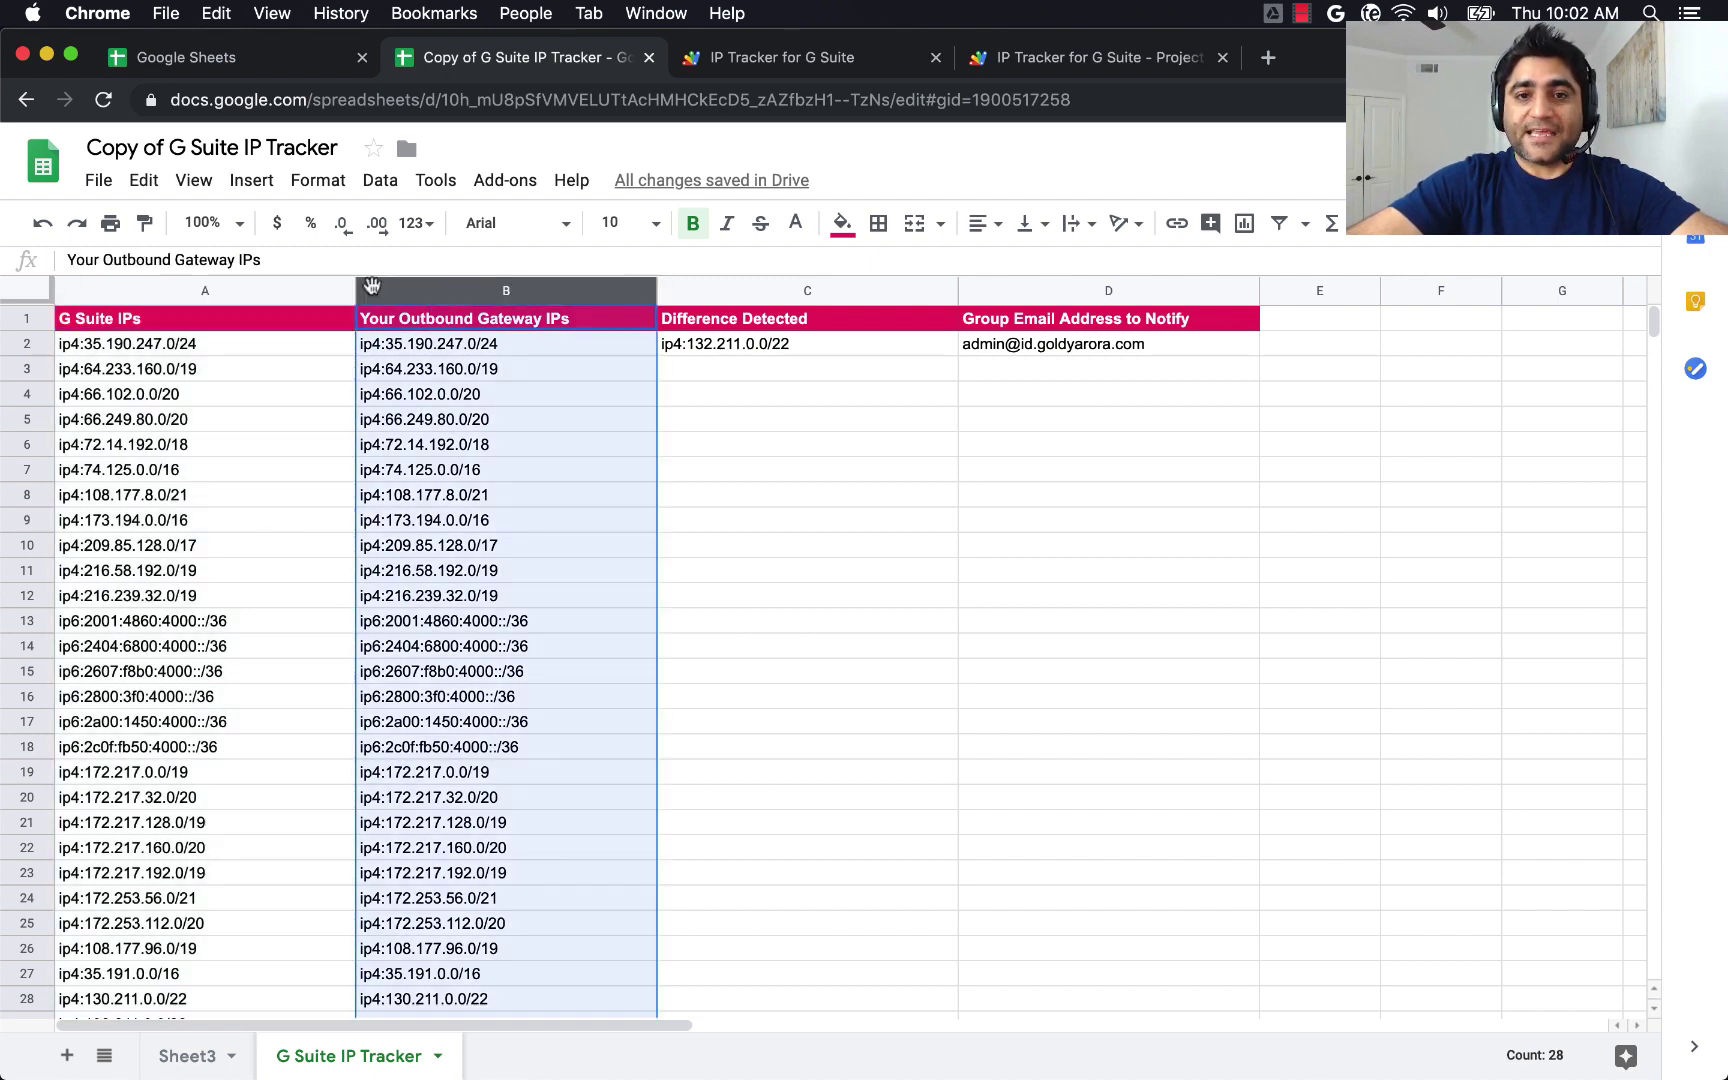
Inspect A2, the detected difference ip4:132.211.0.0/22 in C2, and the notification group address.
left_click(296, 354)
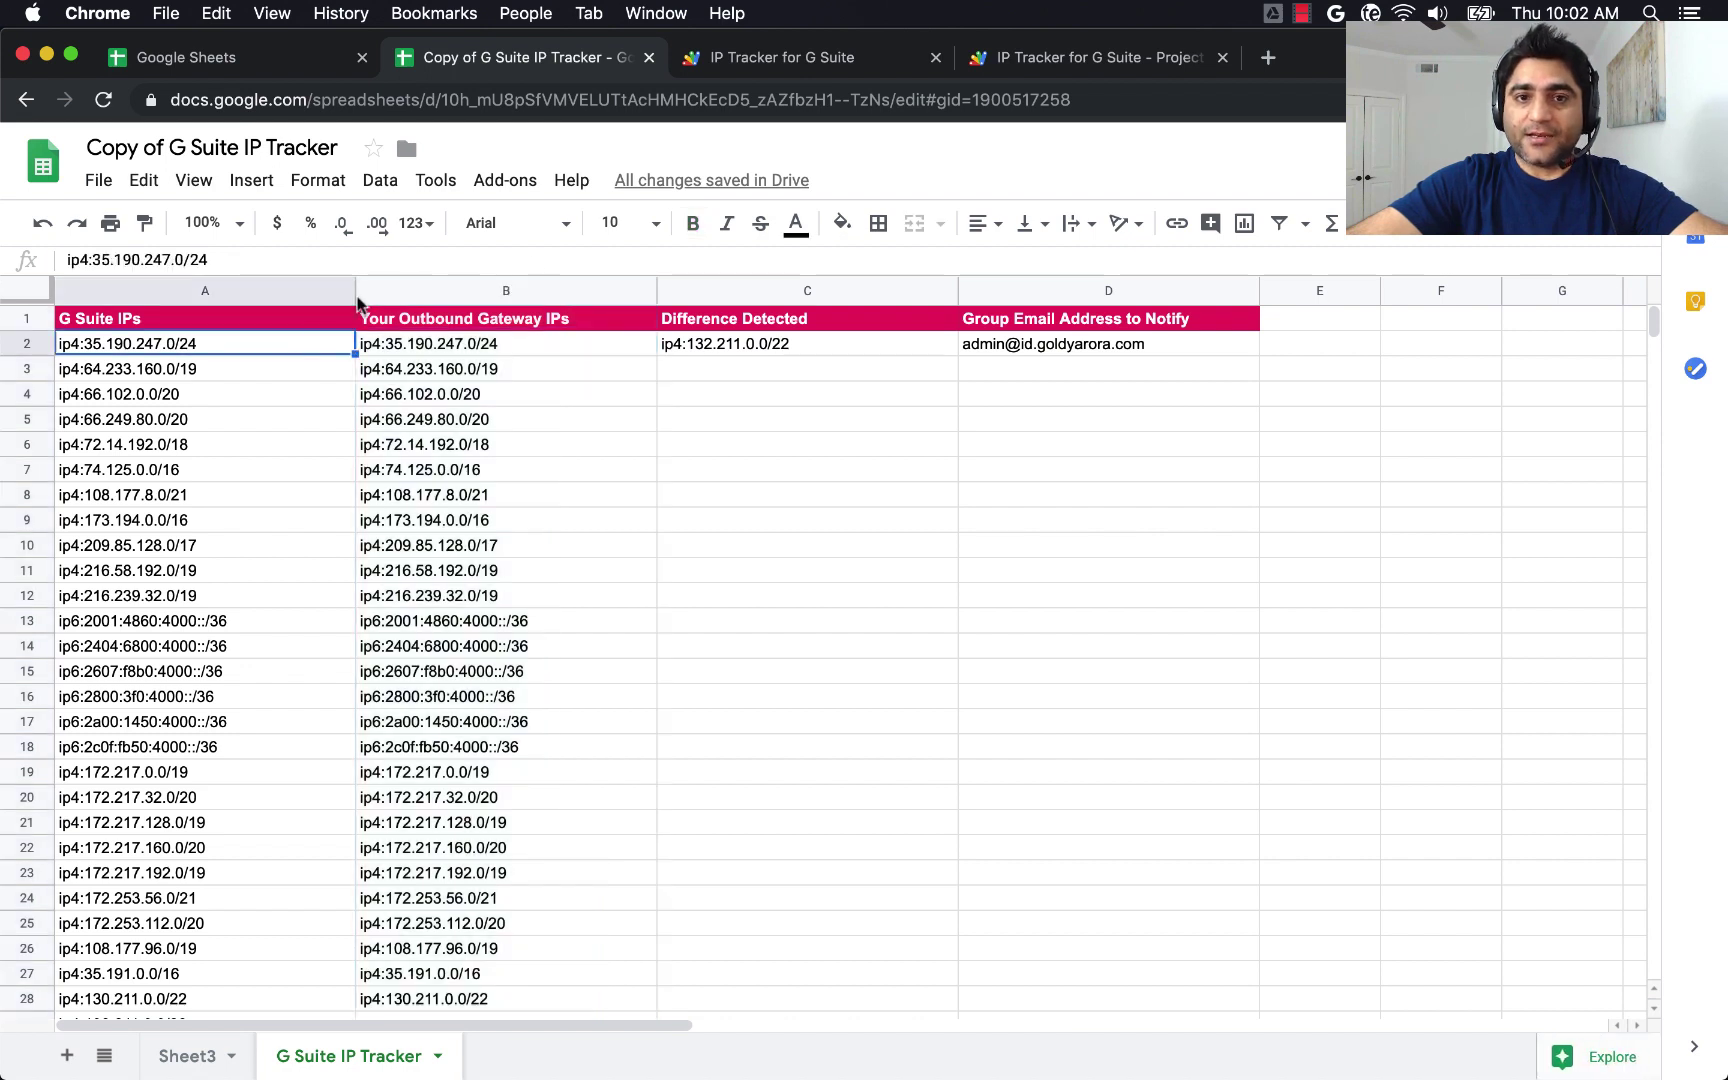
left_click(722, 350)
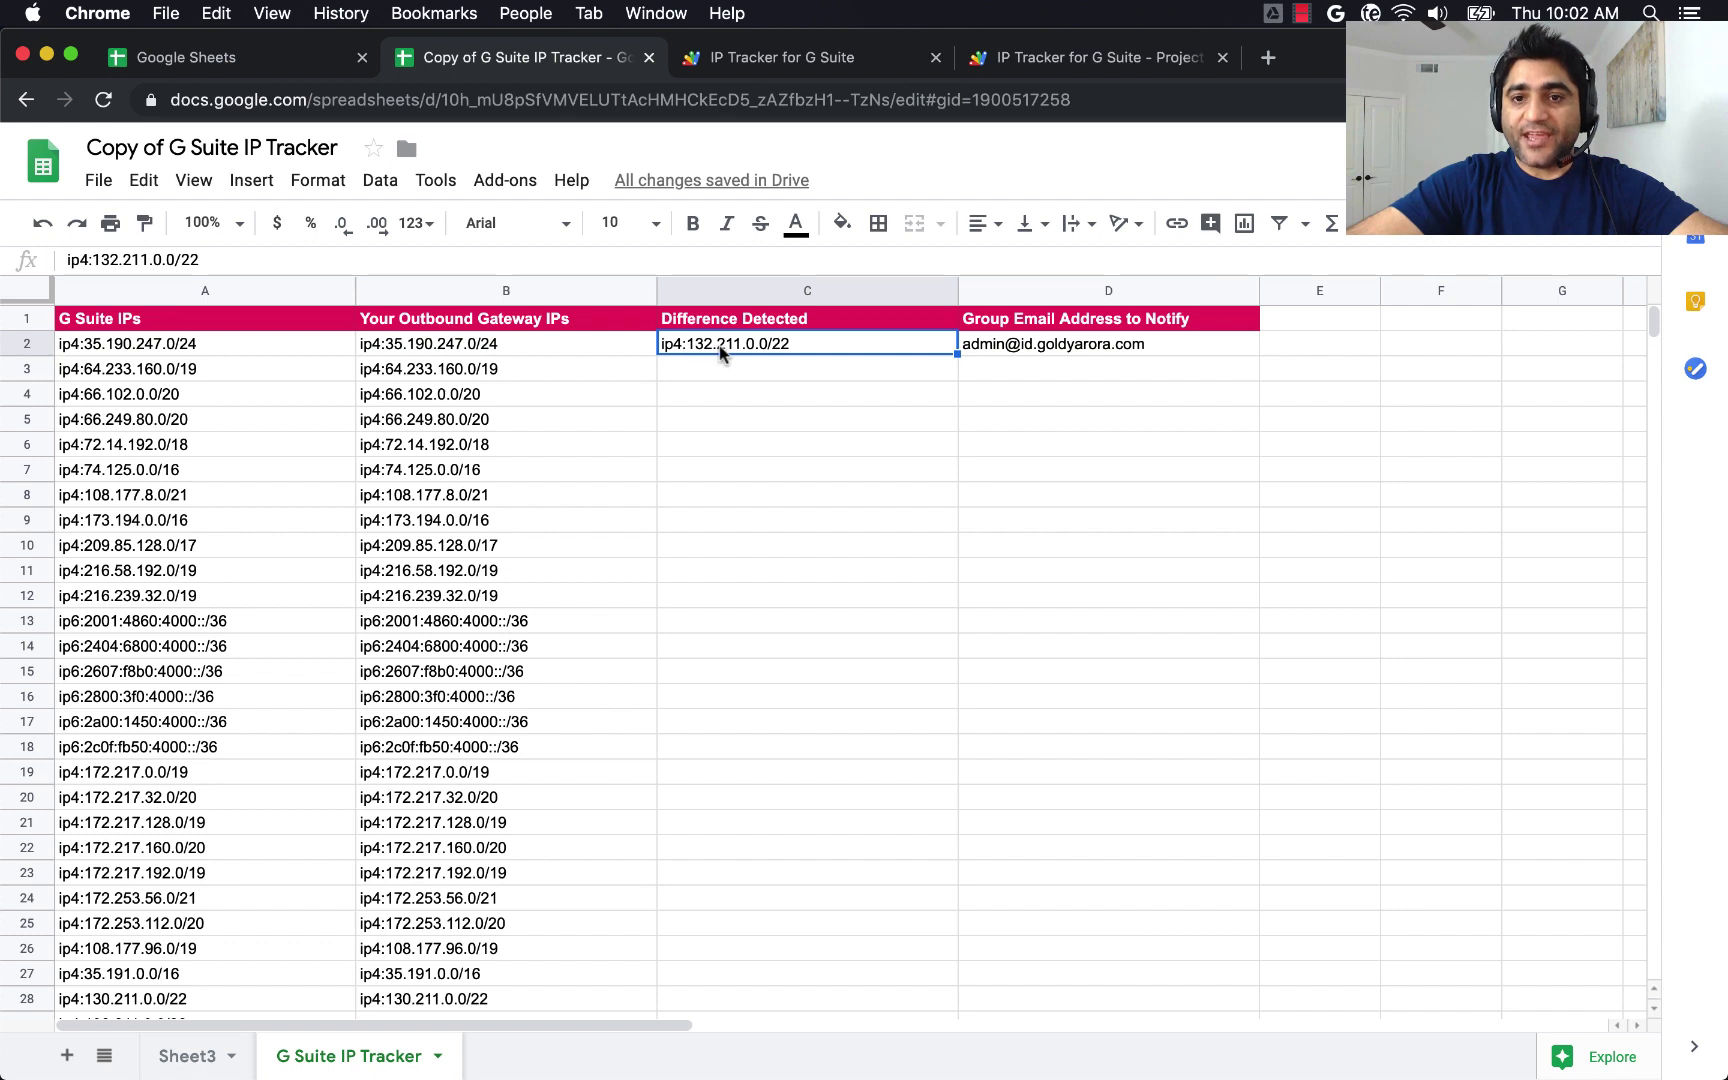
left_click(973, 350)
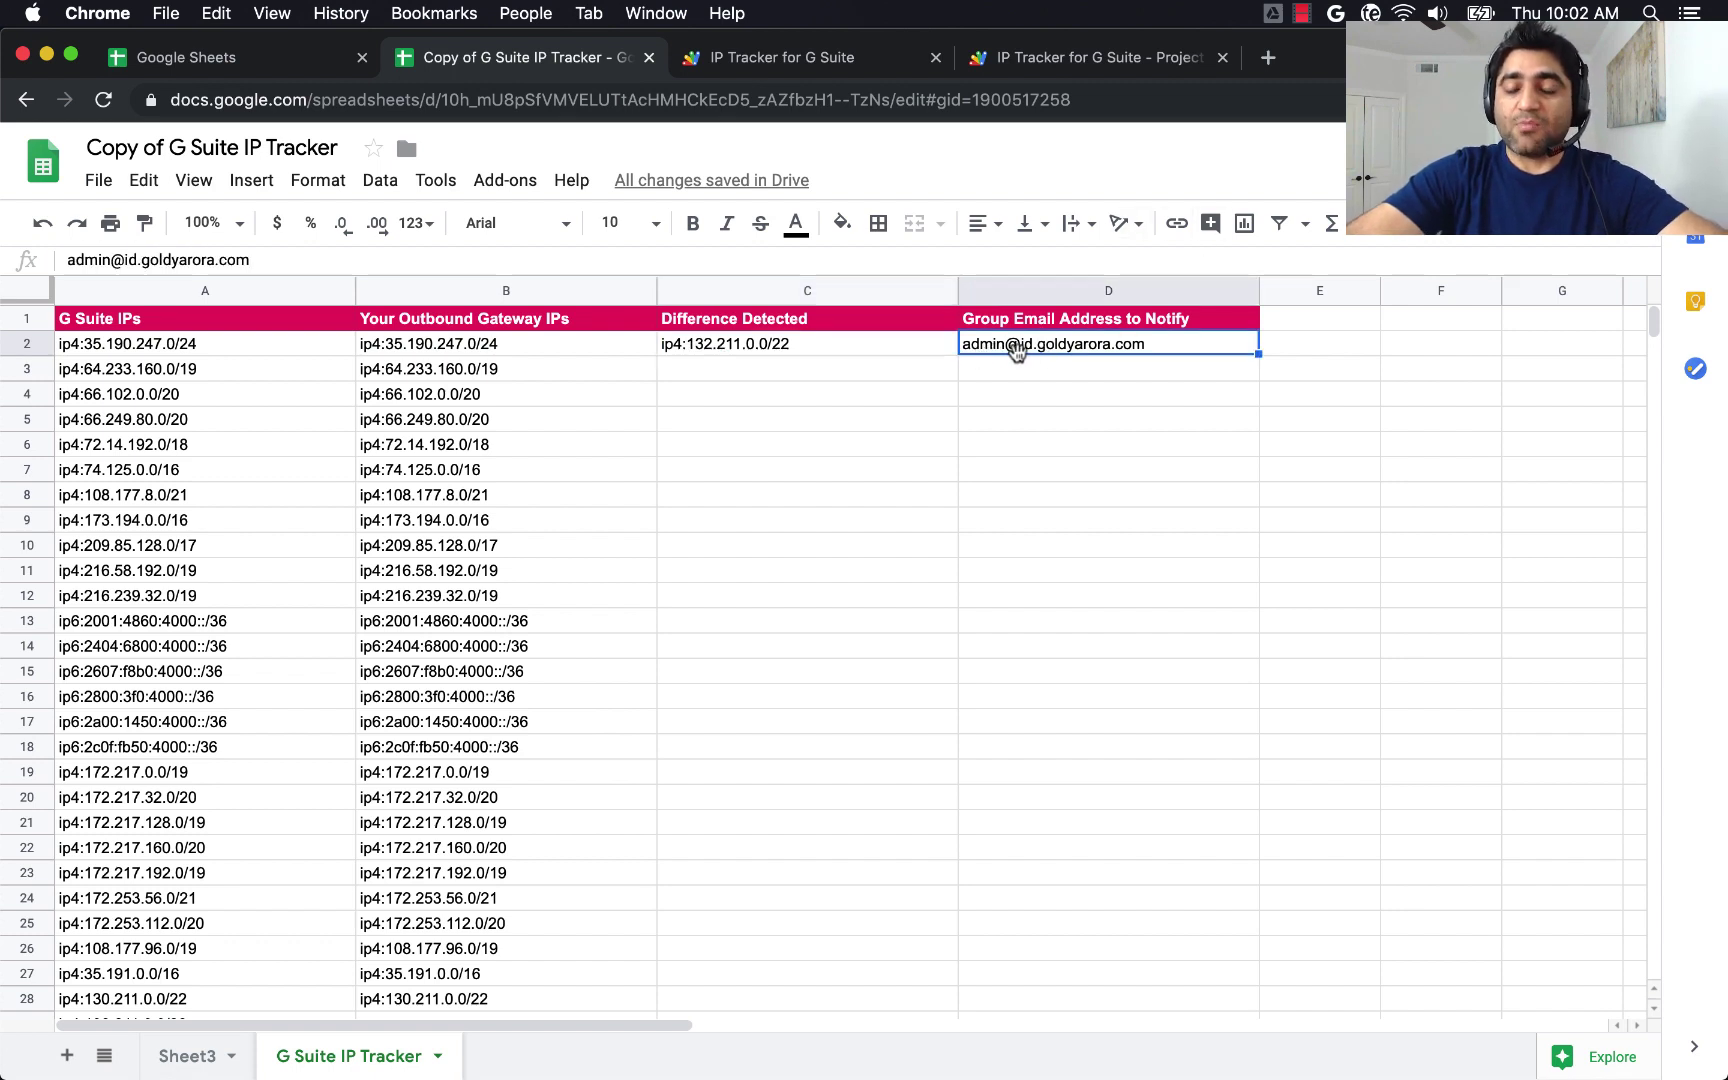
left_click(870, 352)
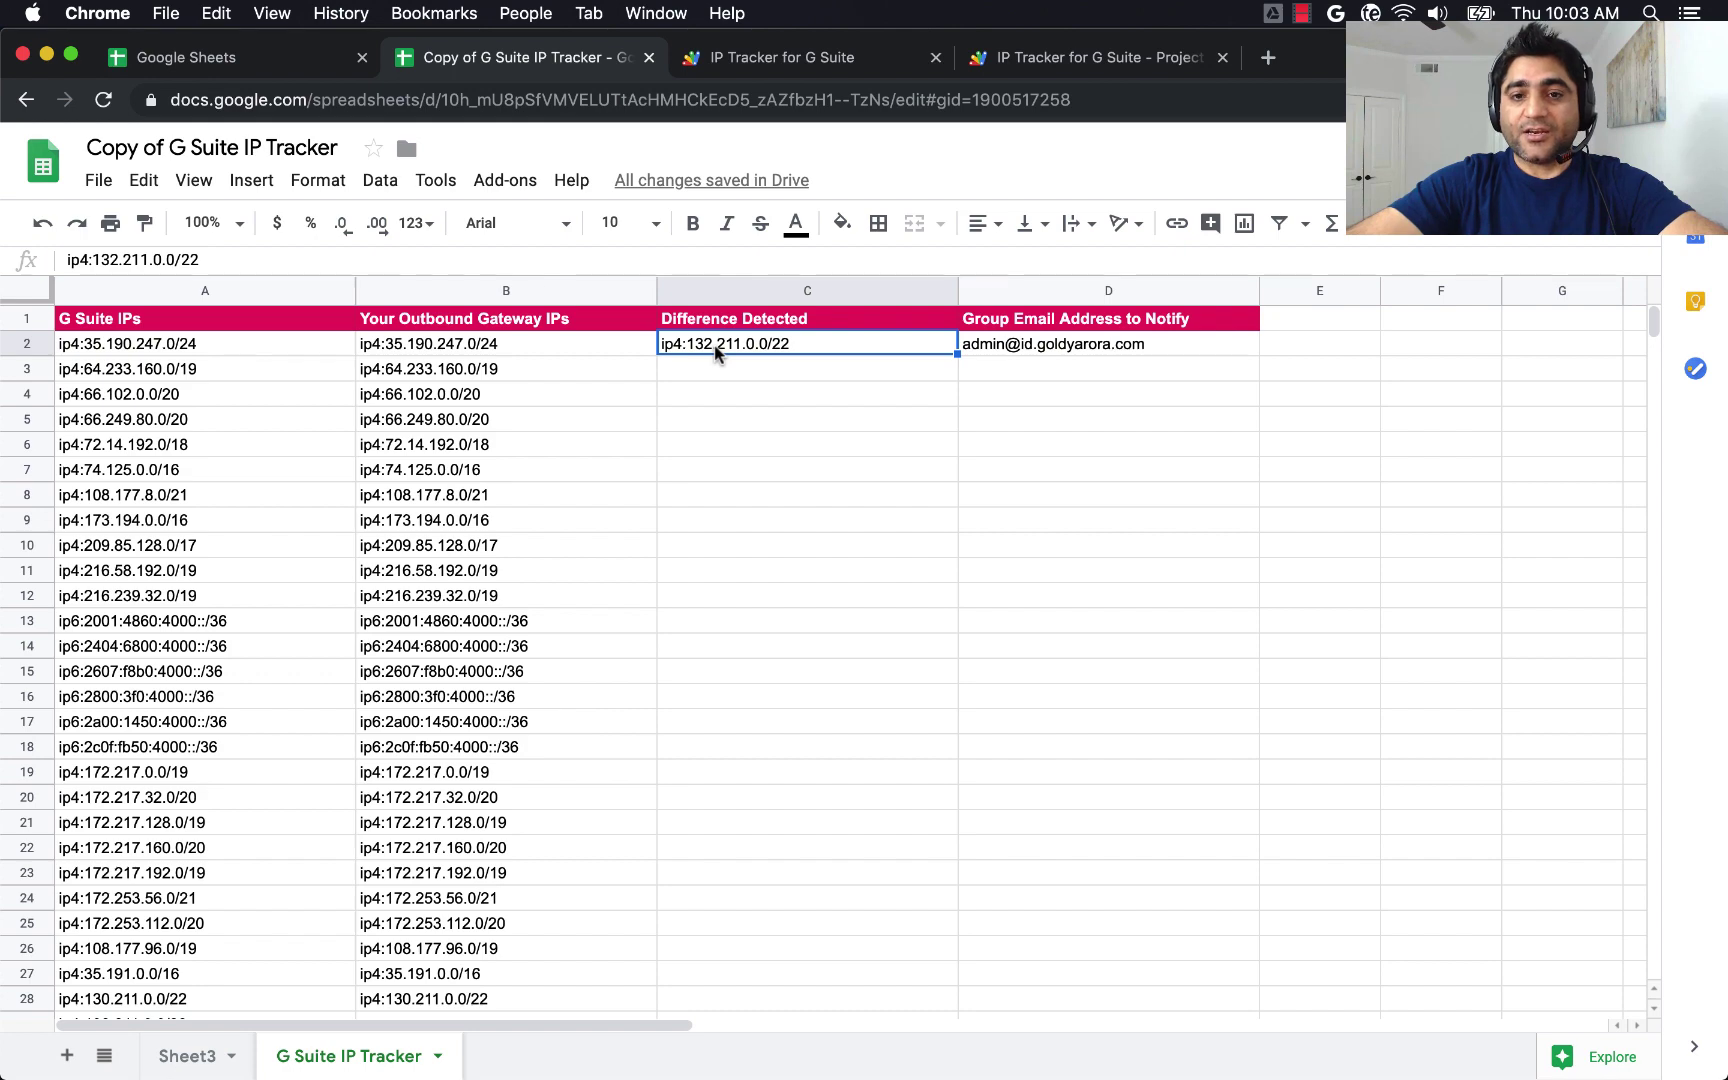
Move ip4:132.211.0.0/22 out of Difference Detected C2 into cell B29.
key("super+c")
key("Delete")
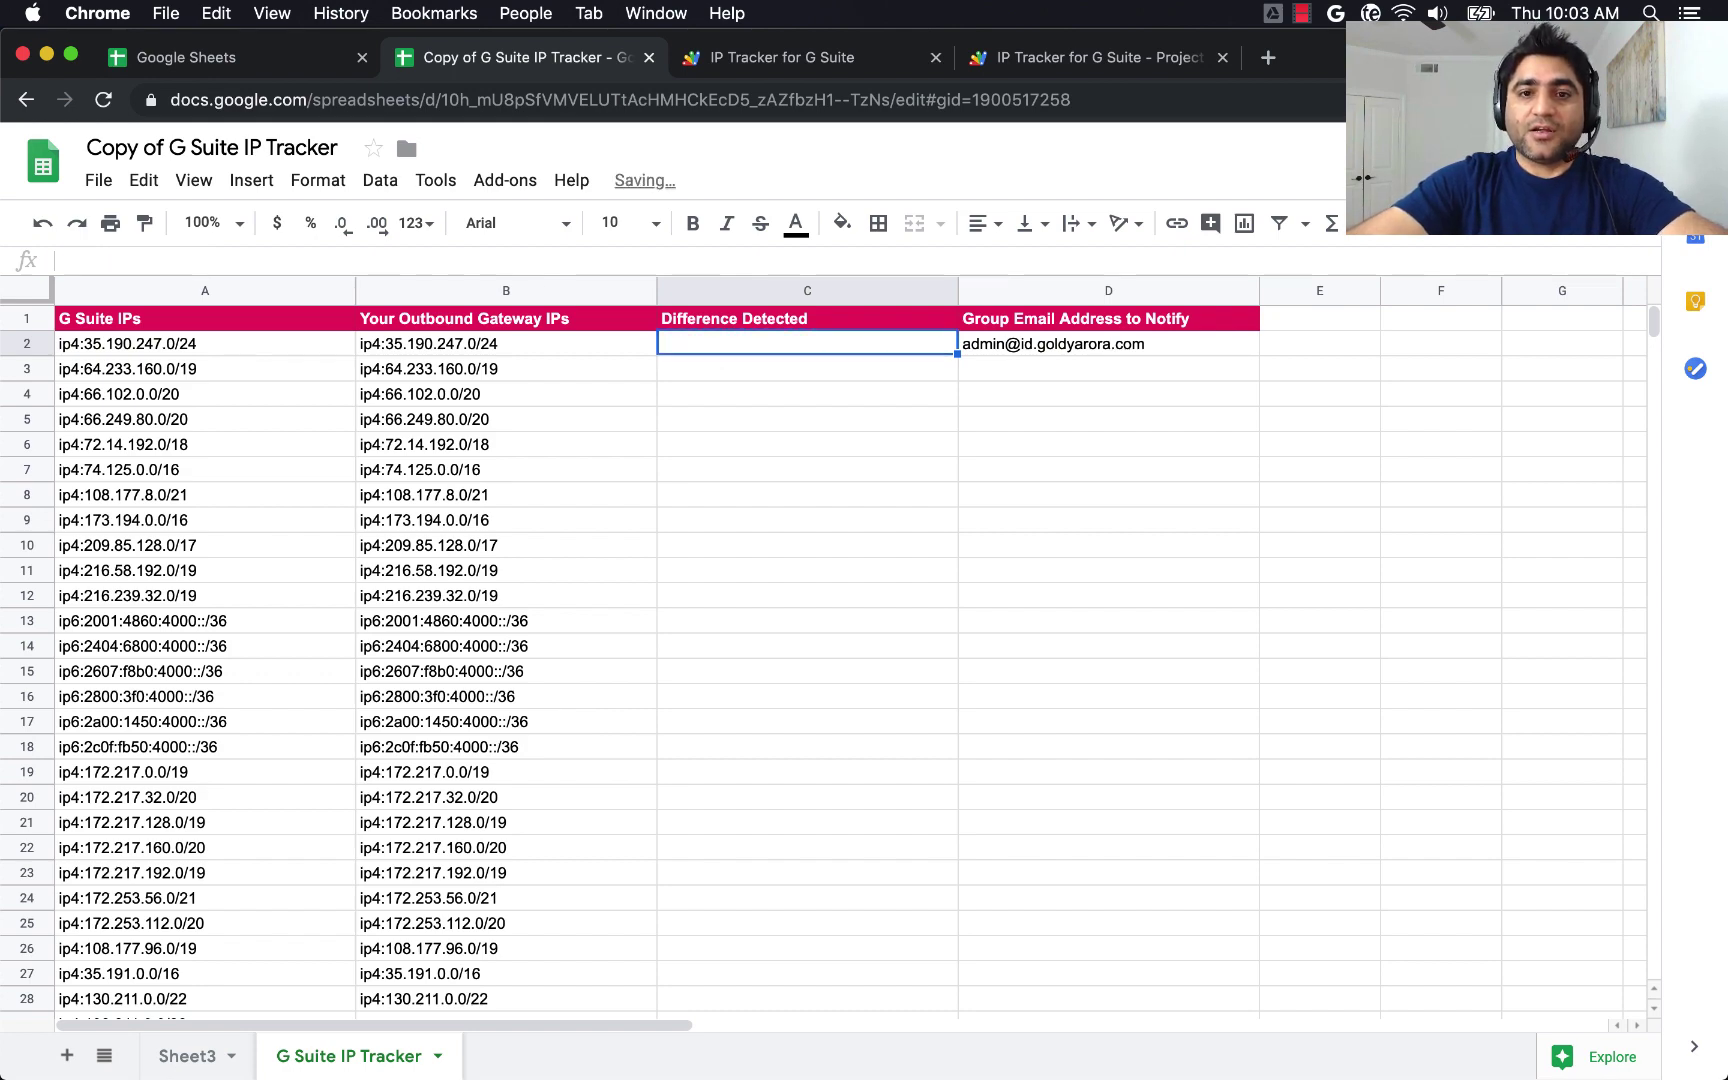
scroll(600, 620, "down", 5)
left_click(440, 780)
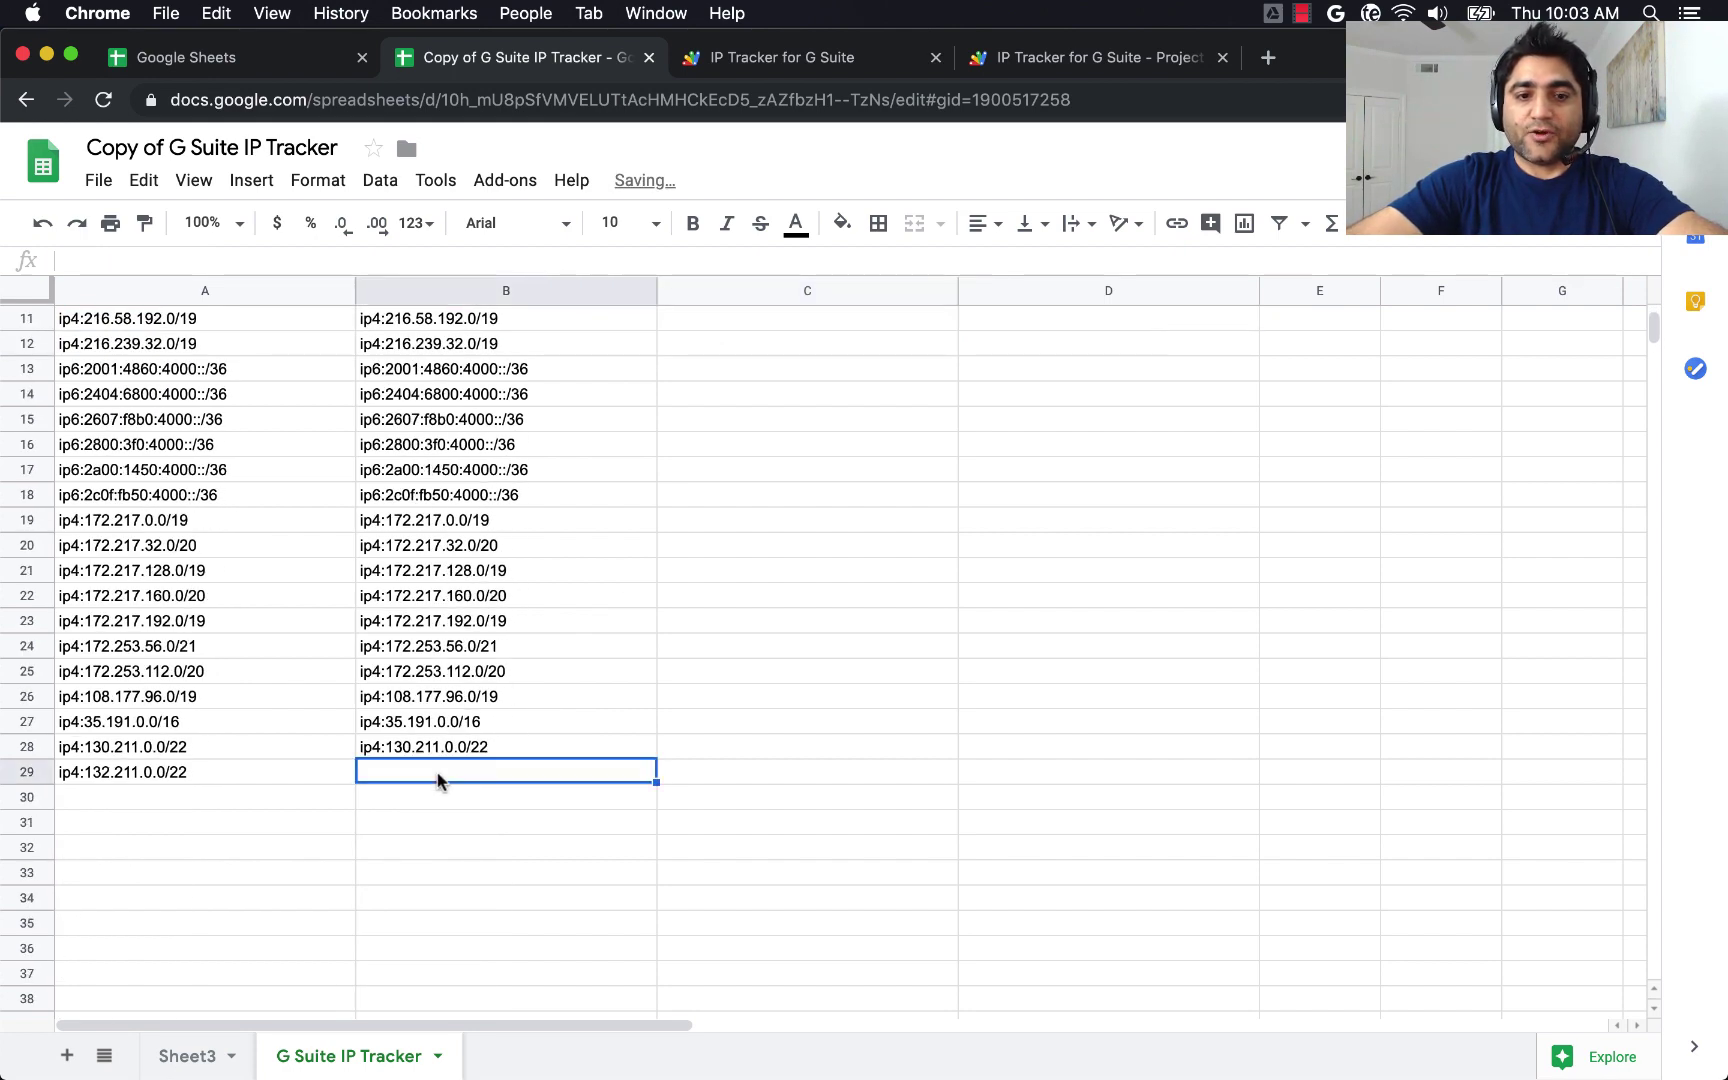
key("super+v")
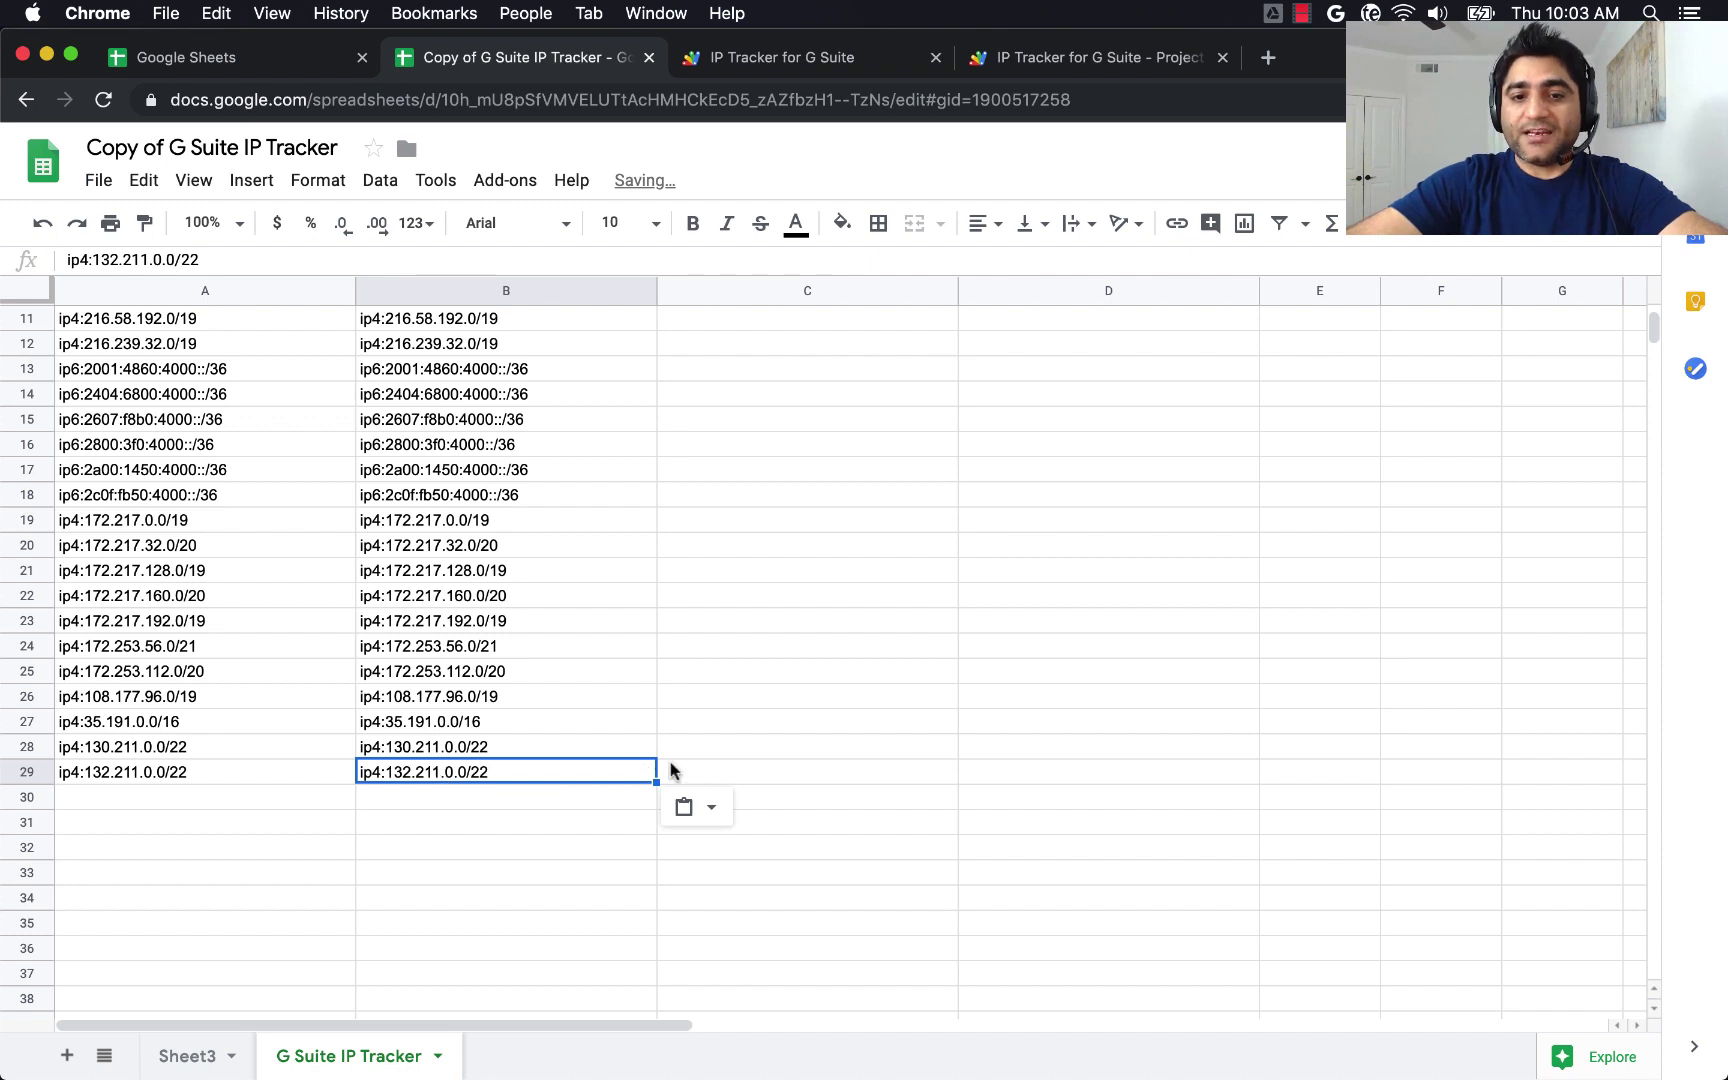
left_click(670, 771)
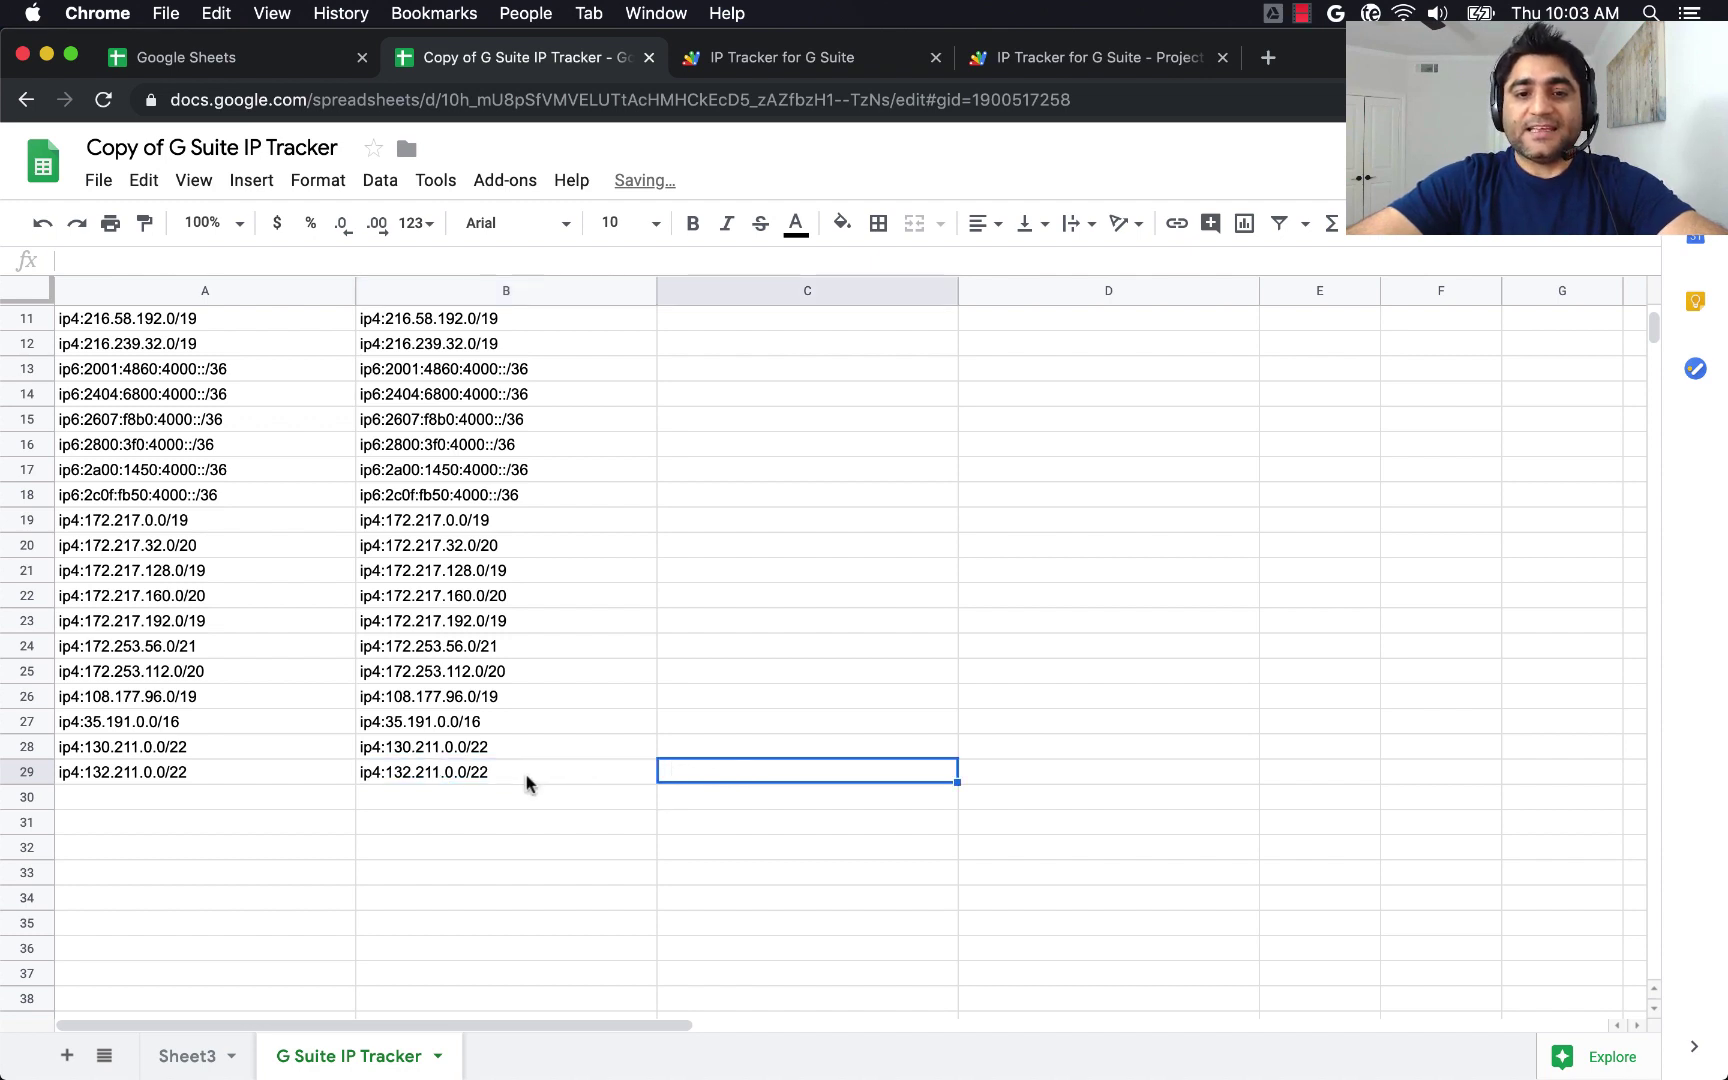
Clear the values in A29:B29 so both IP lists end at ip4:130.211.0.0/22.
left_click(331, 781)
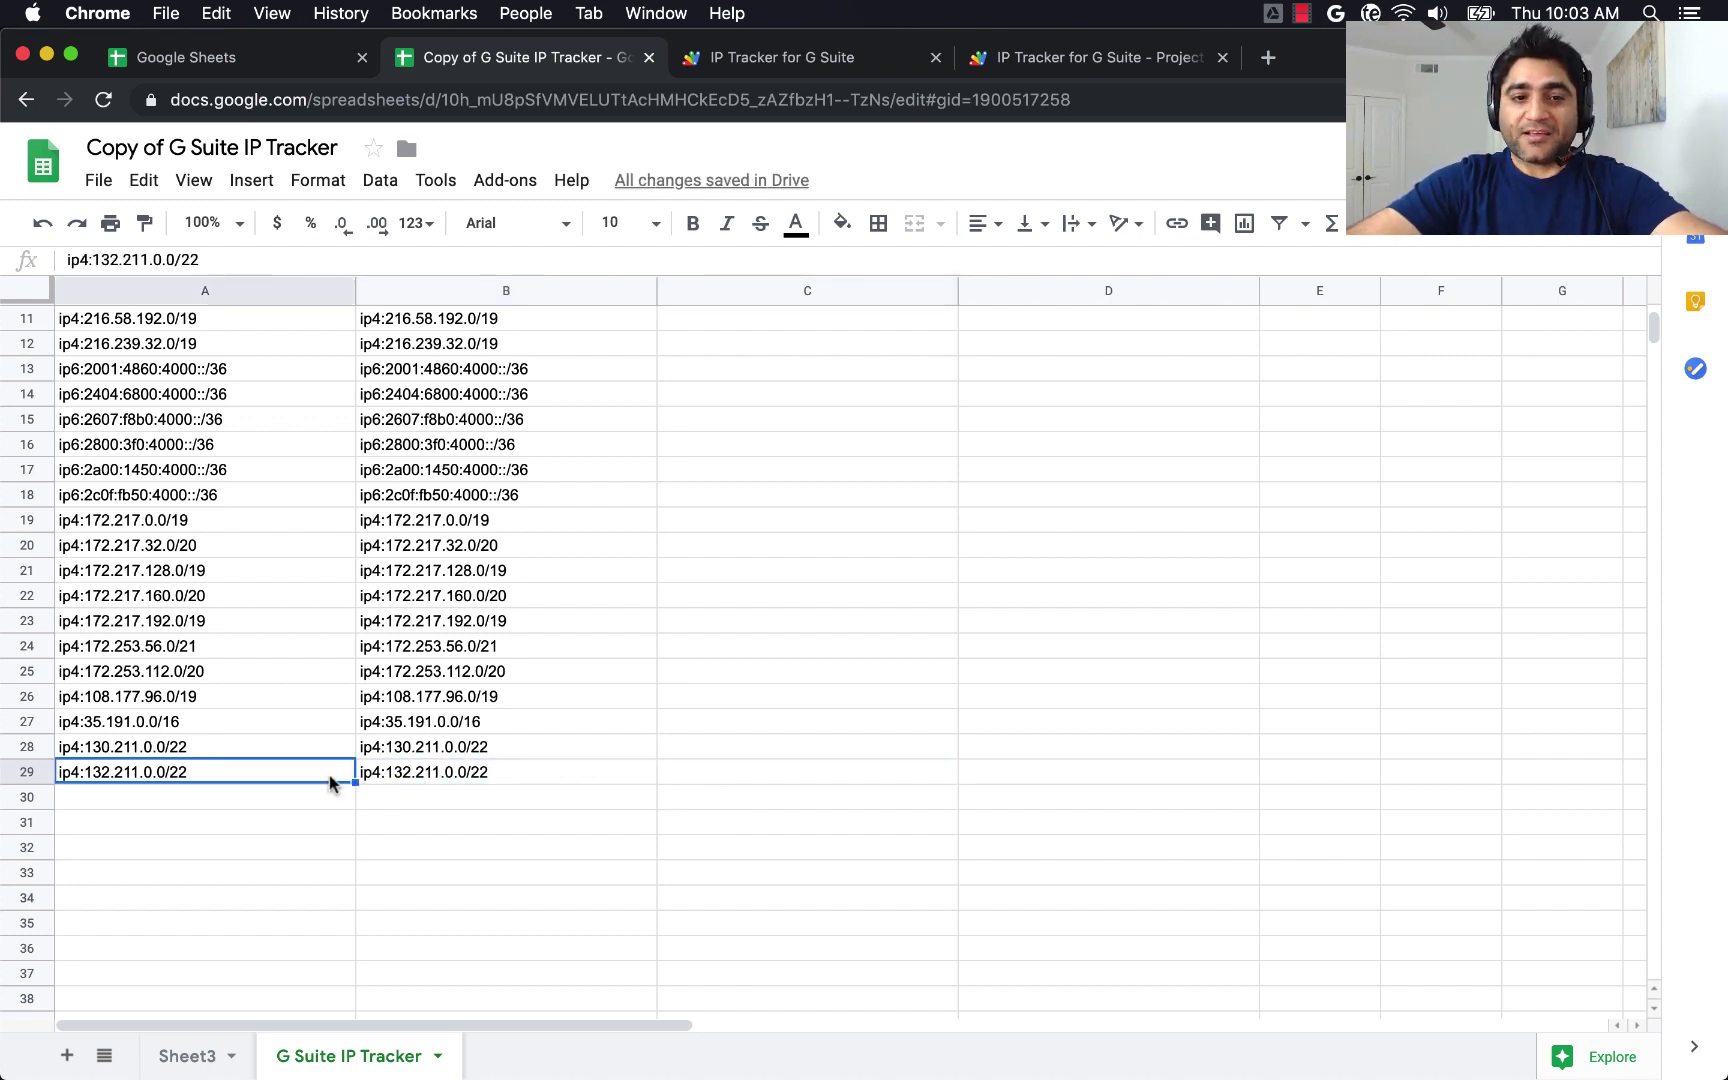
key("shift+Right")
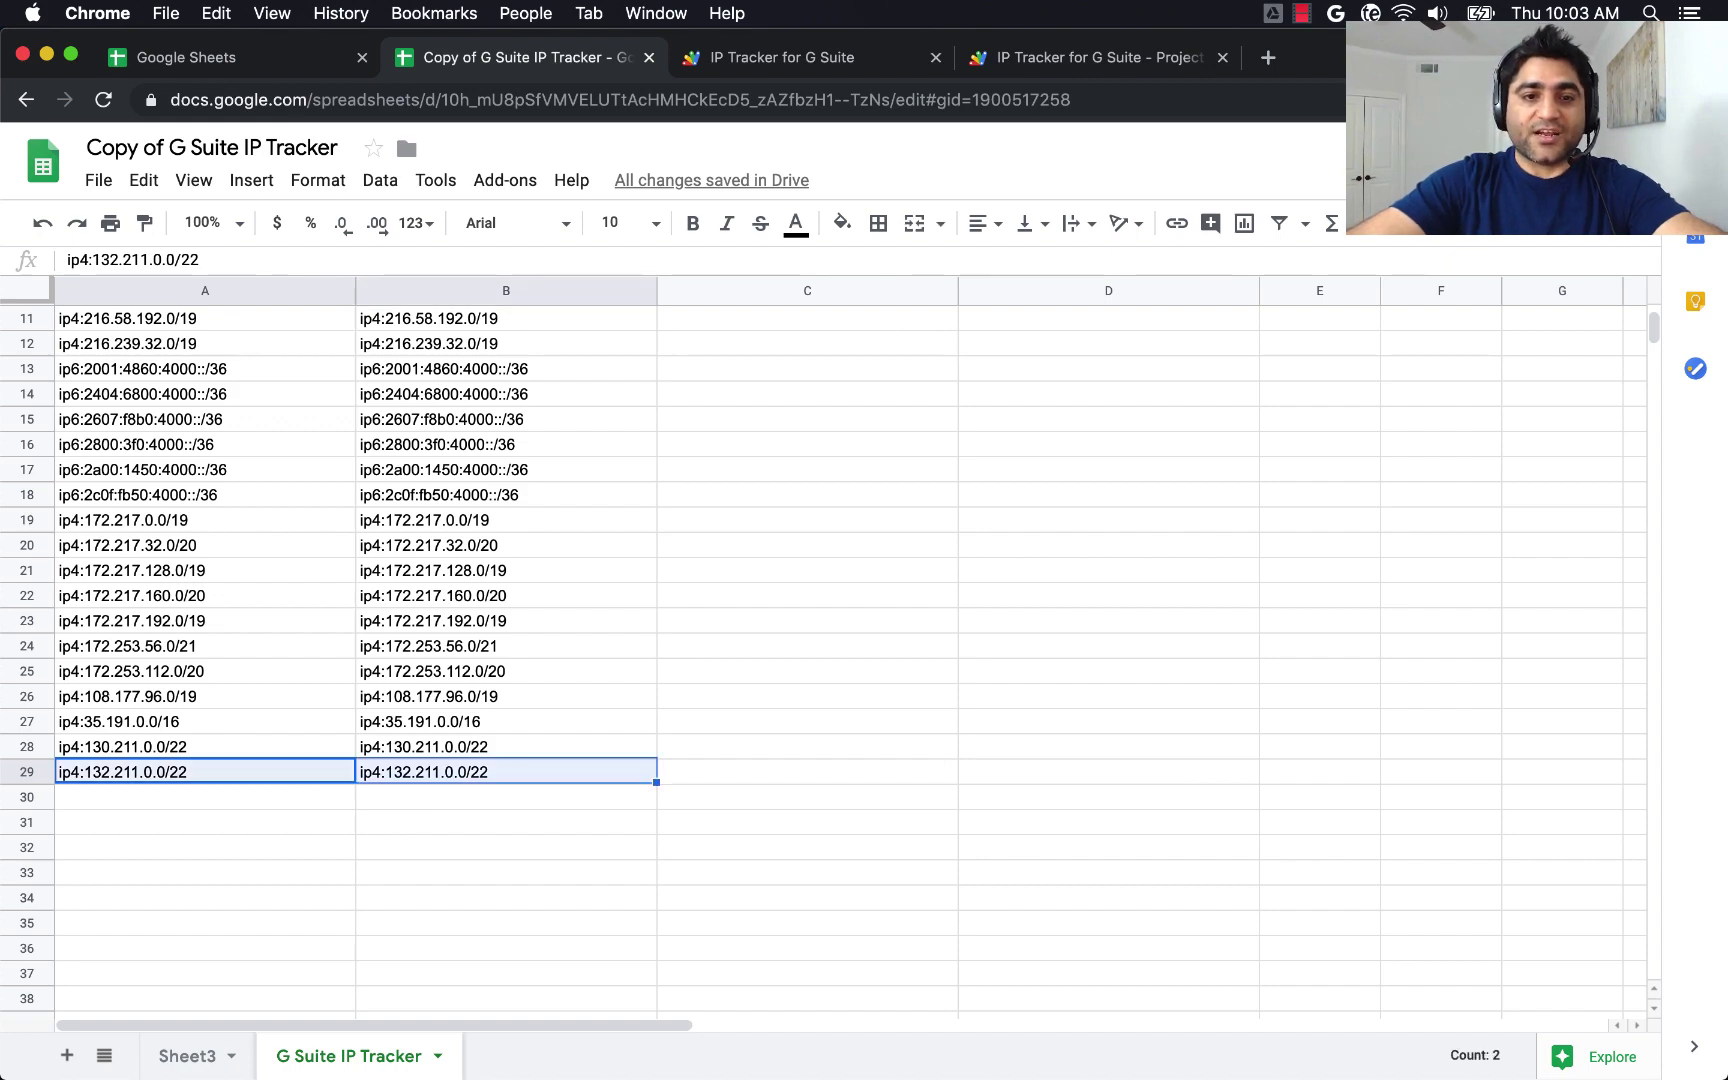
key("Delete")
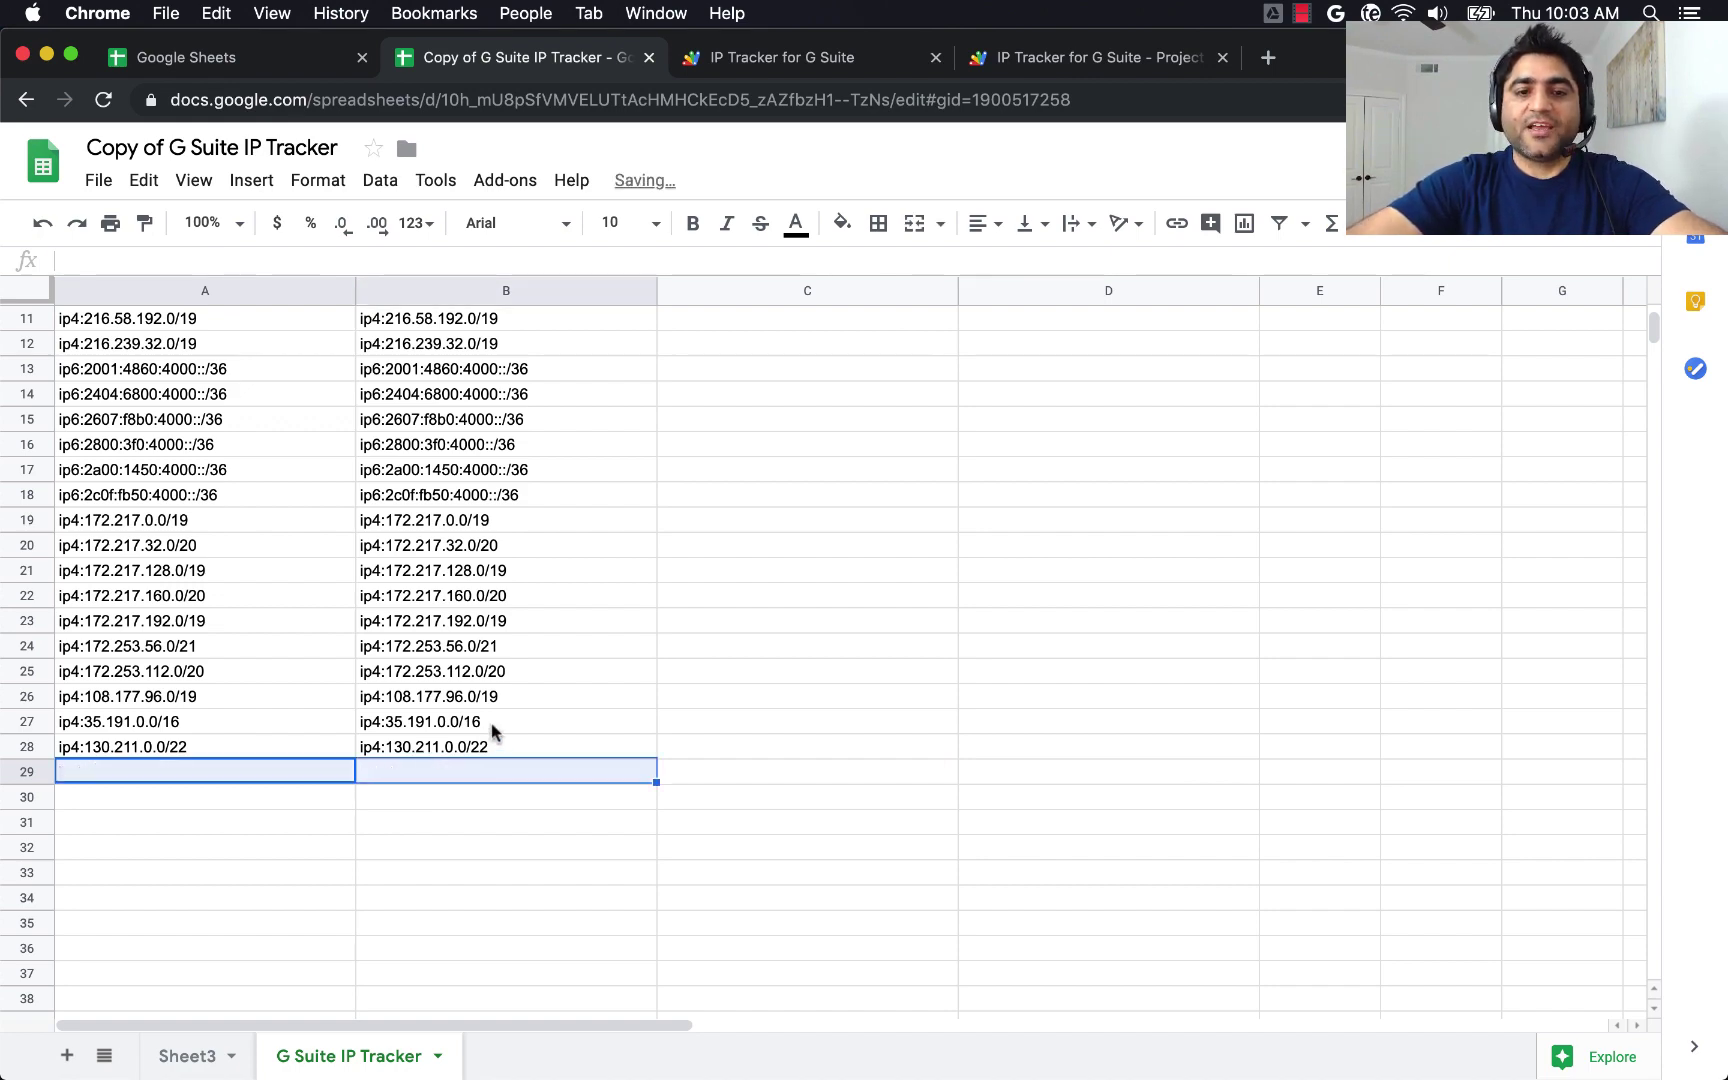
left_click(492, 728)
scroll(492, 733, "up", 5)
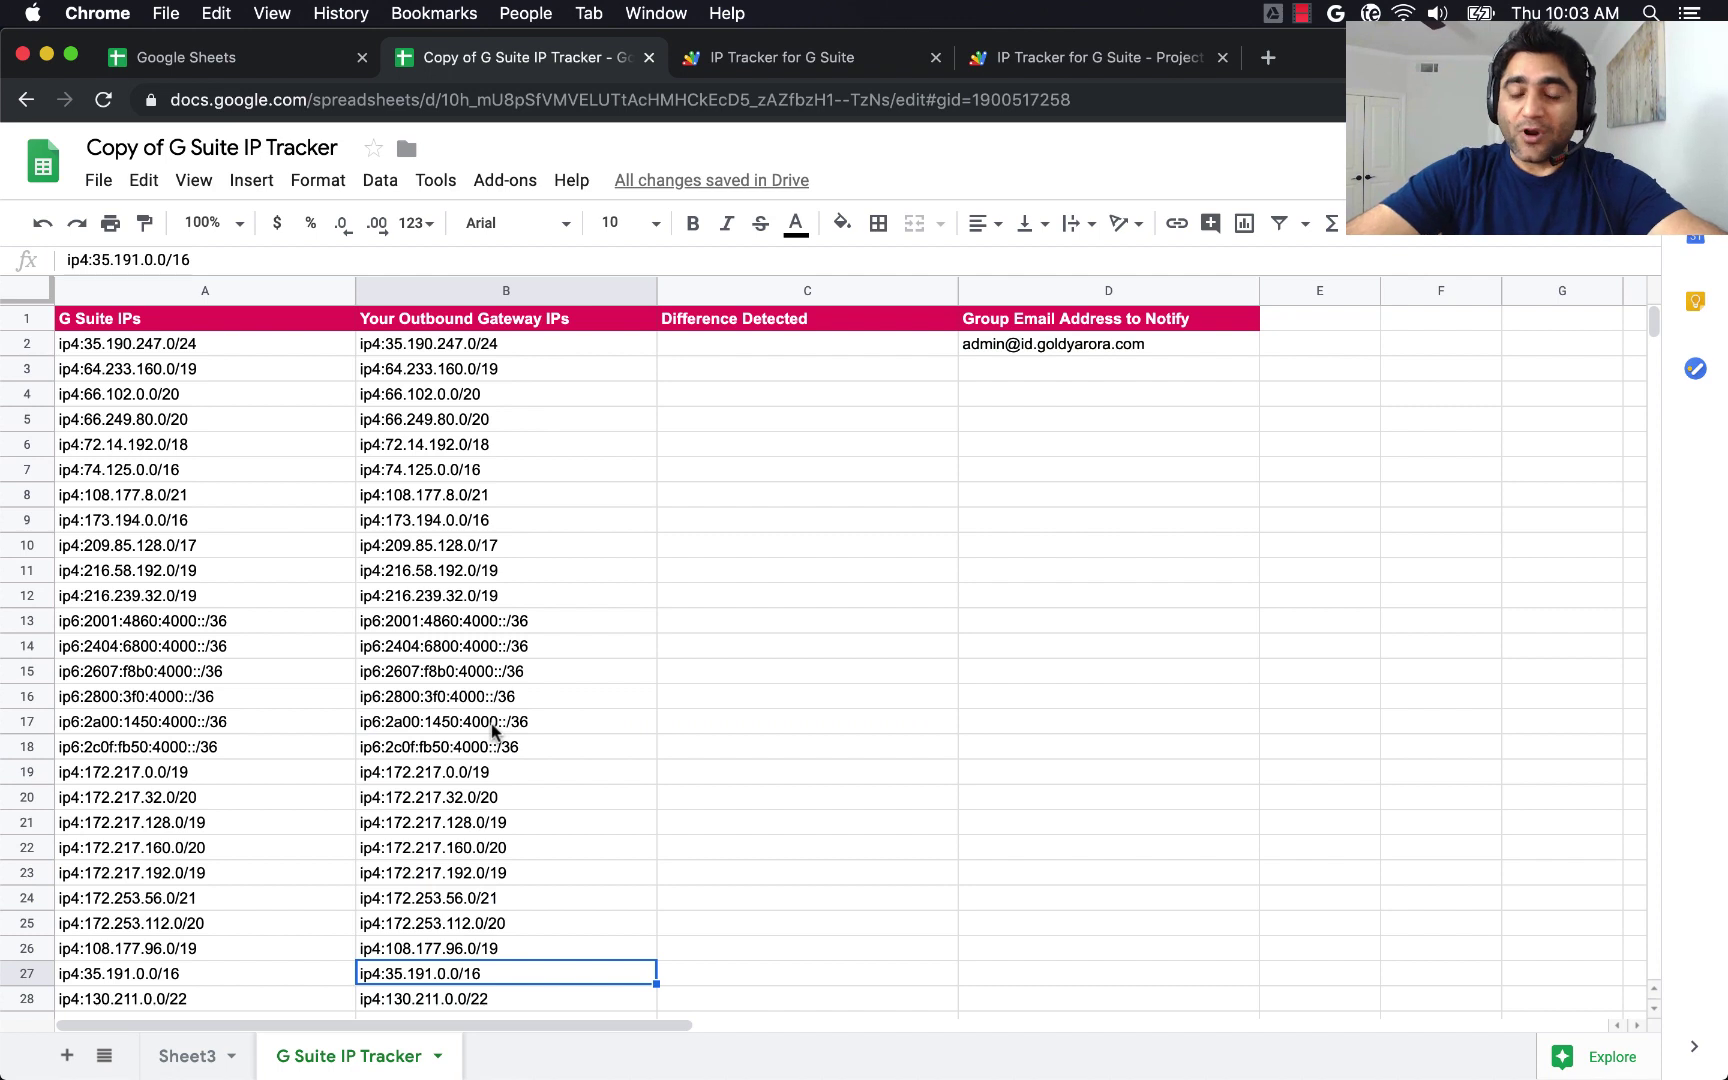